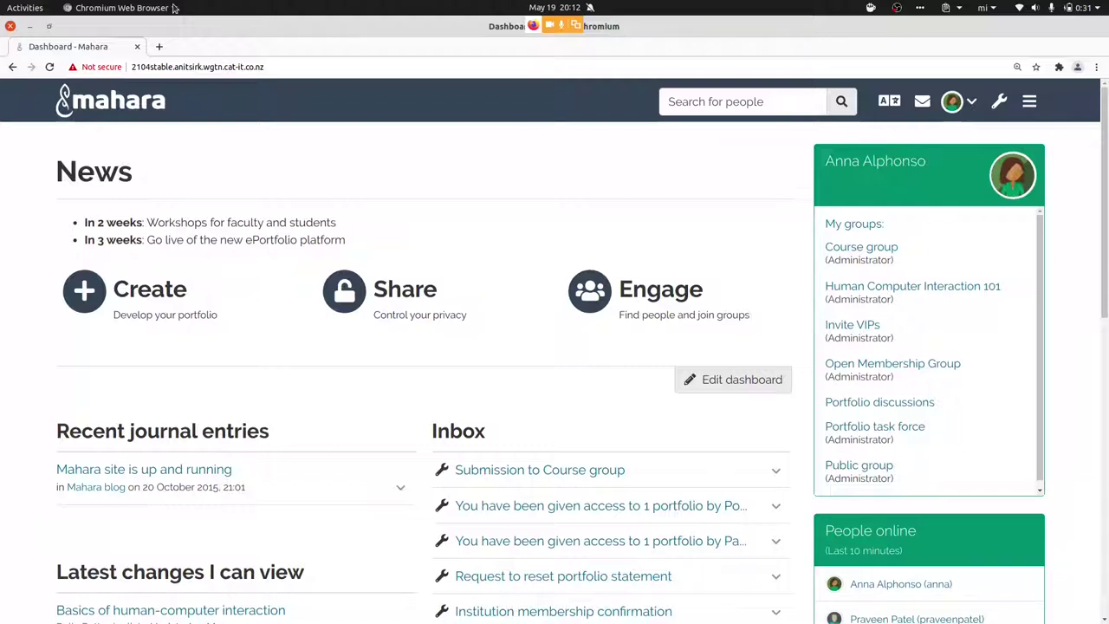
# Open the PD collection from the Career Service institution's pages and collections
pyautogui.click(1002, 100)
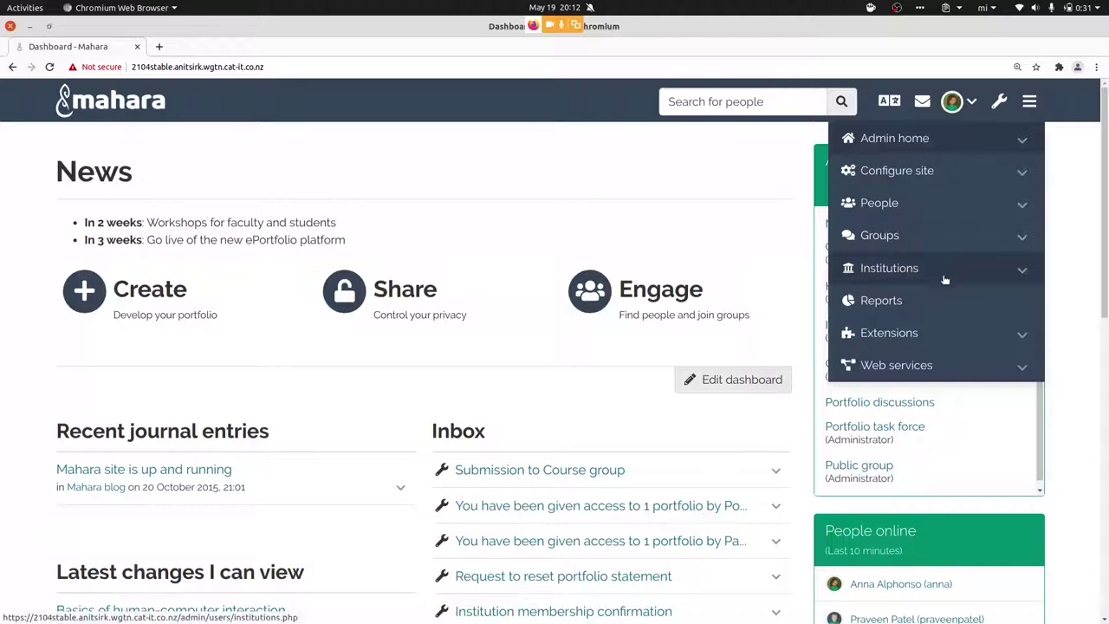
pyautogui.click(944, 272)
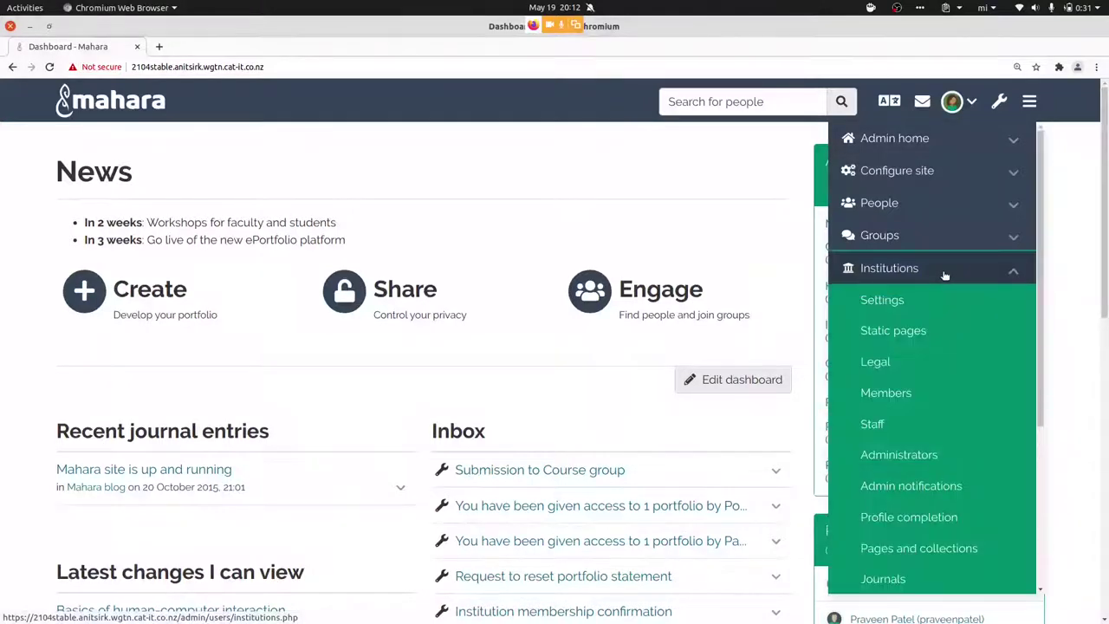
pyautogui.click(924, 550)
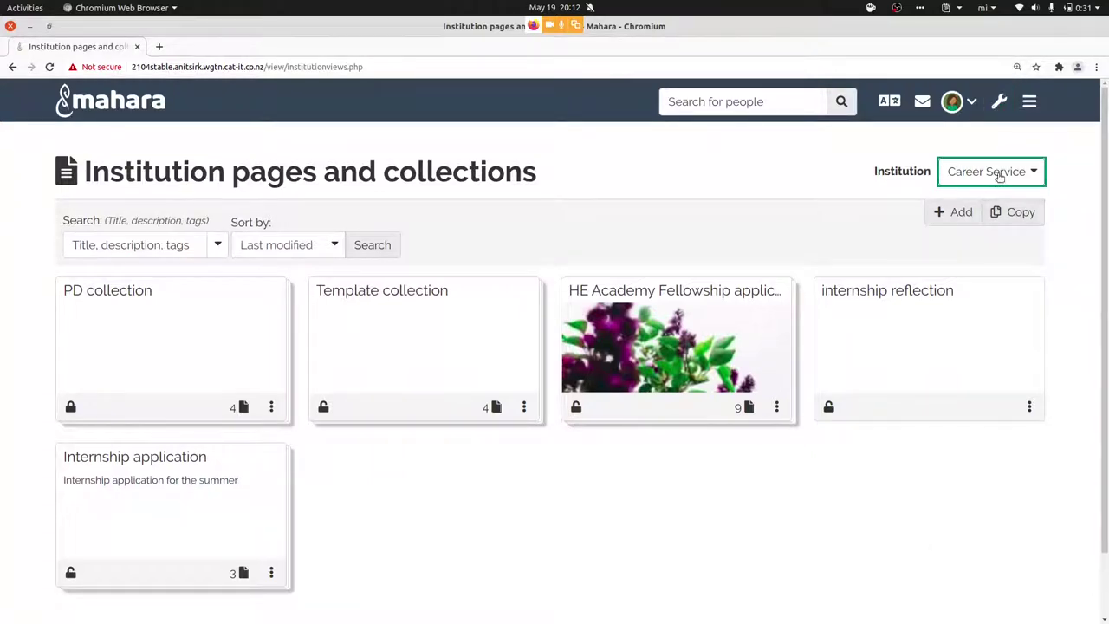
pyautogui.click(124, 296)
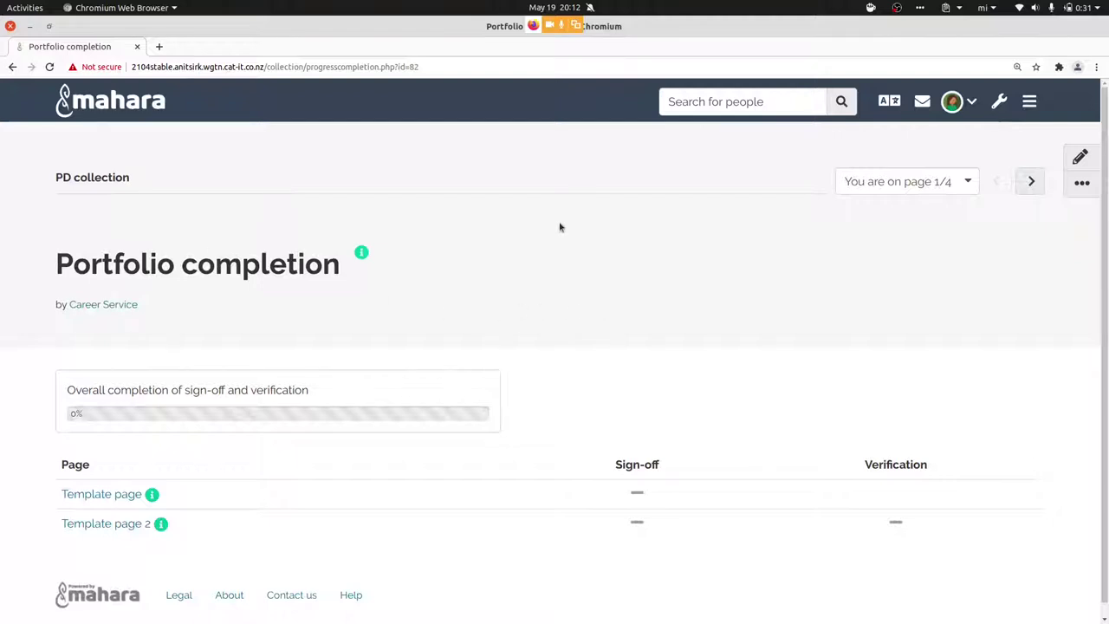
# Look through the list of pages contained in the PD collection and the Portfolio completion overview
pyautogui.scroll(-1, 430, 165)
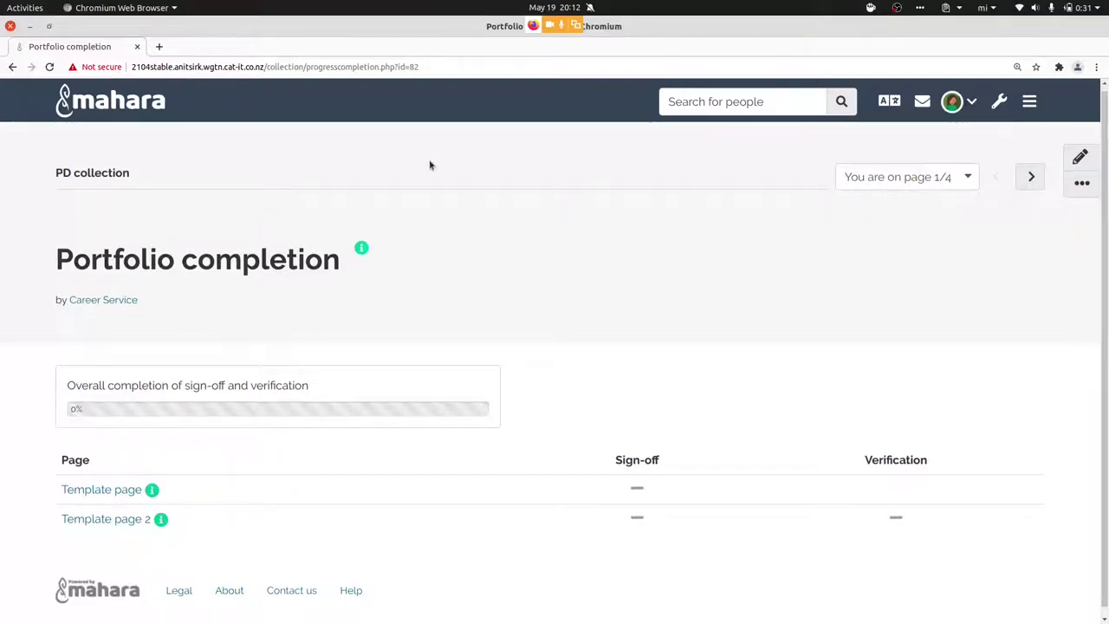
pyautogui.click(971, 181)
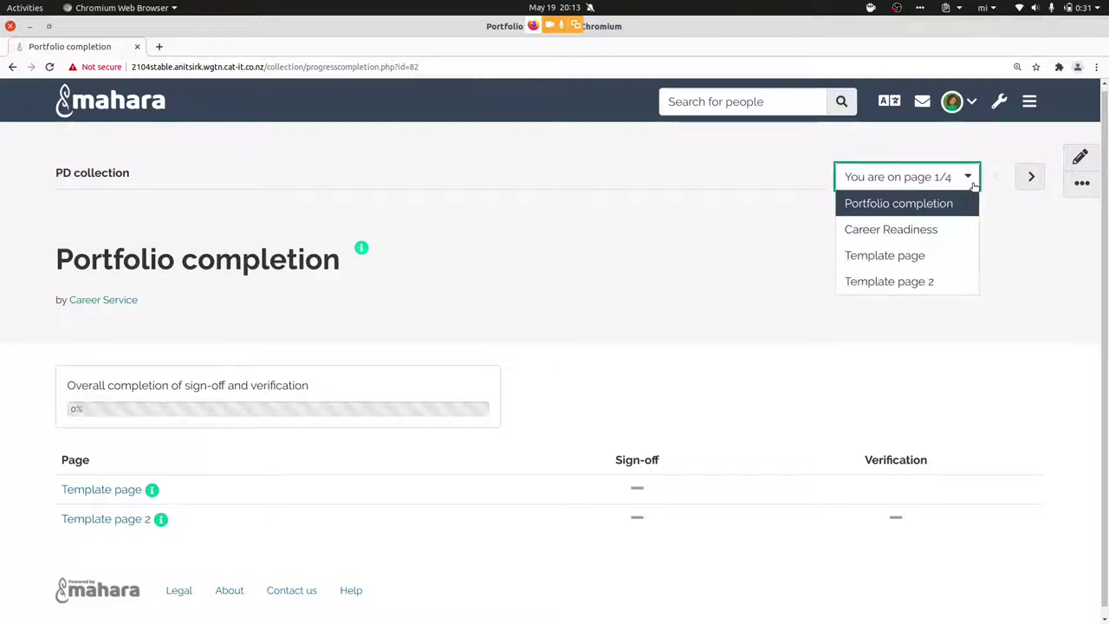
pyautogui.click(969, 179)
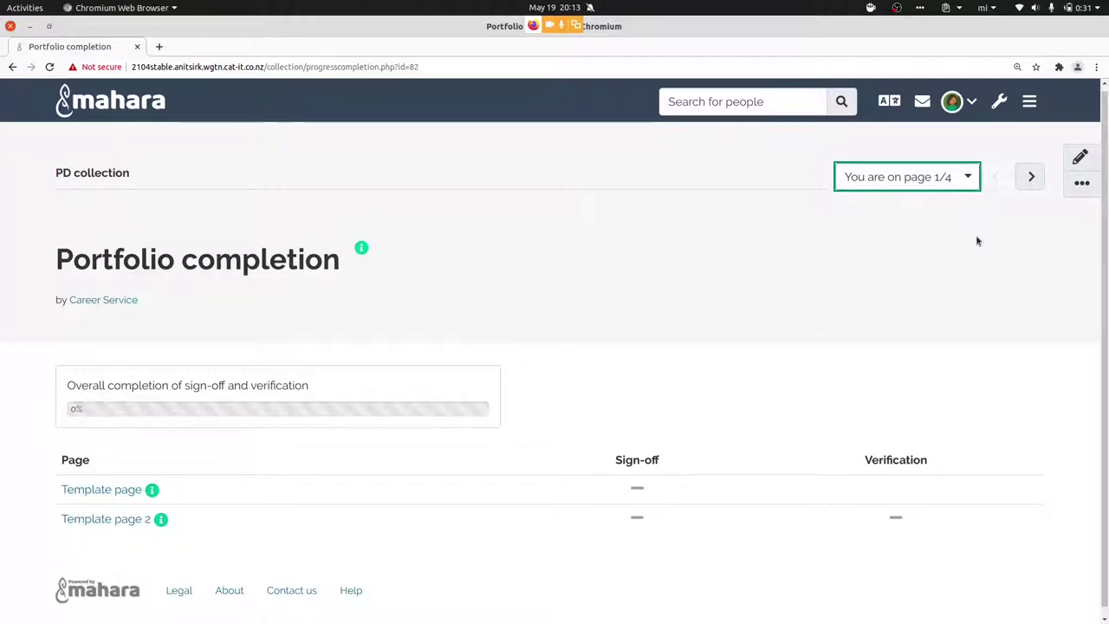
pyautogui.scroll(-1, 511, 290)
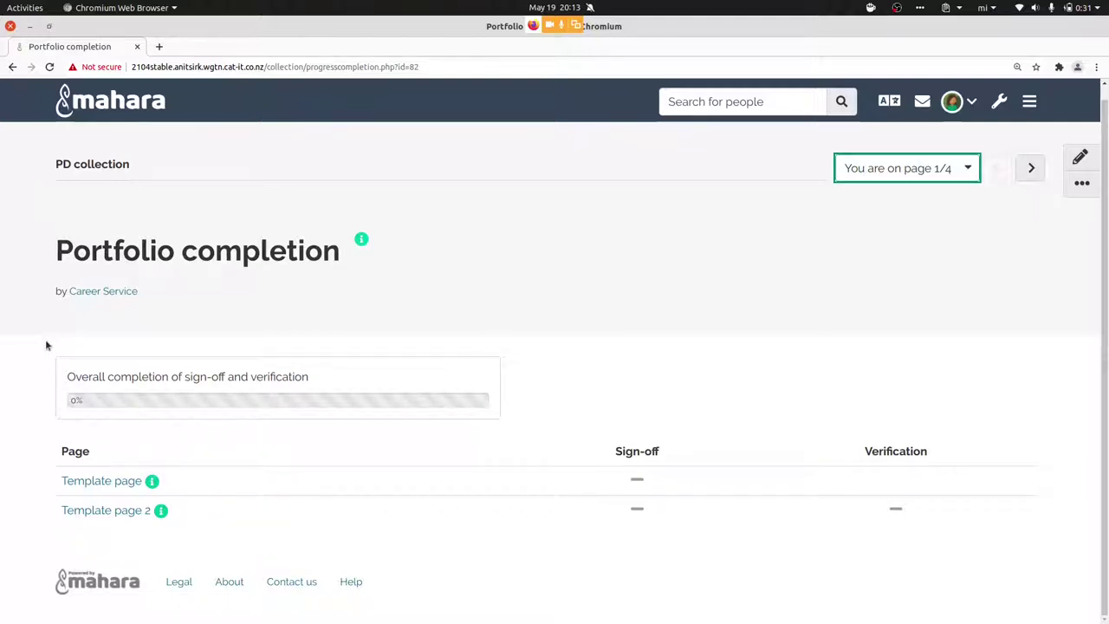
# Read the descriptions of Template page and Template page 2 in the completion table, closing each one
pyautogui.click(154, 482)
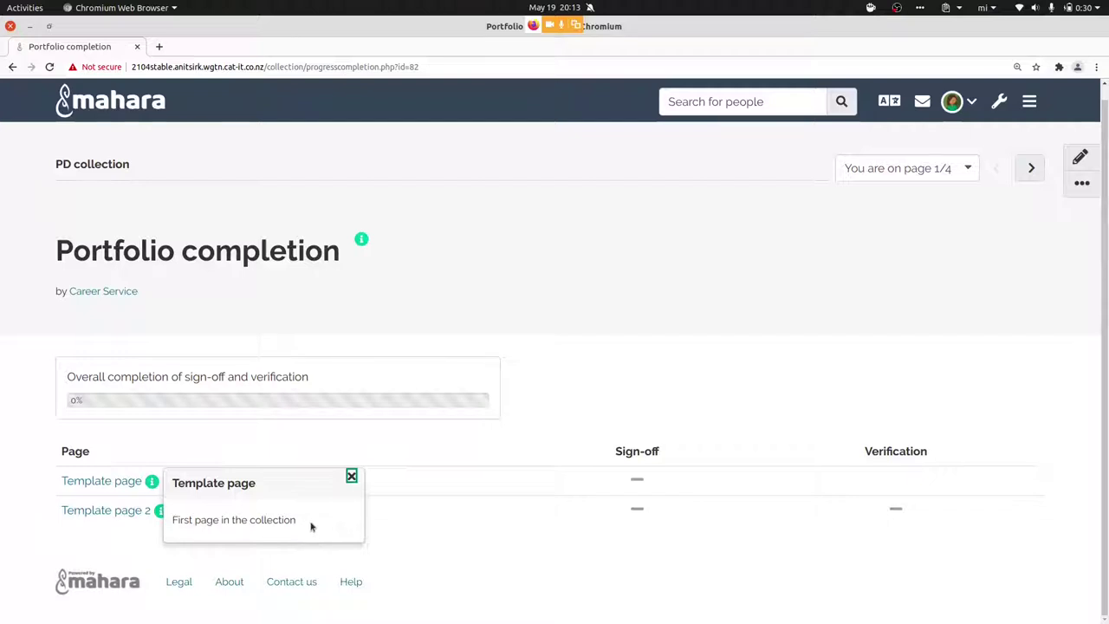
pyautogui.click(352, 478)
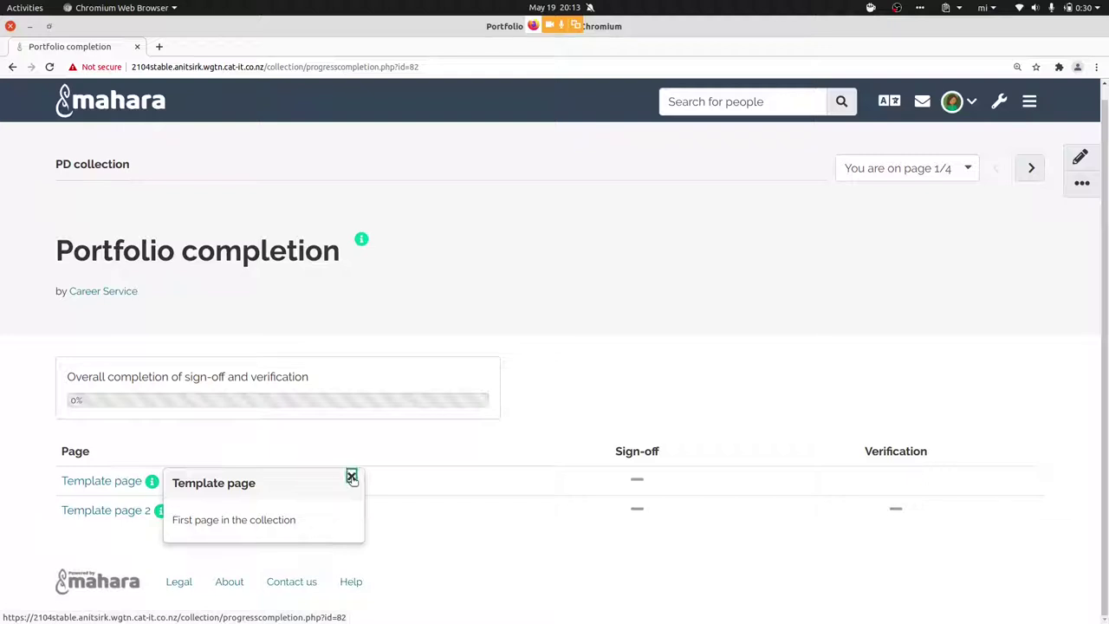
pyautogui.click(160, 513)
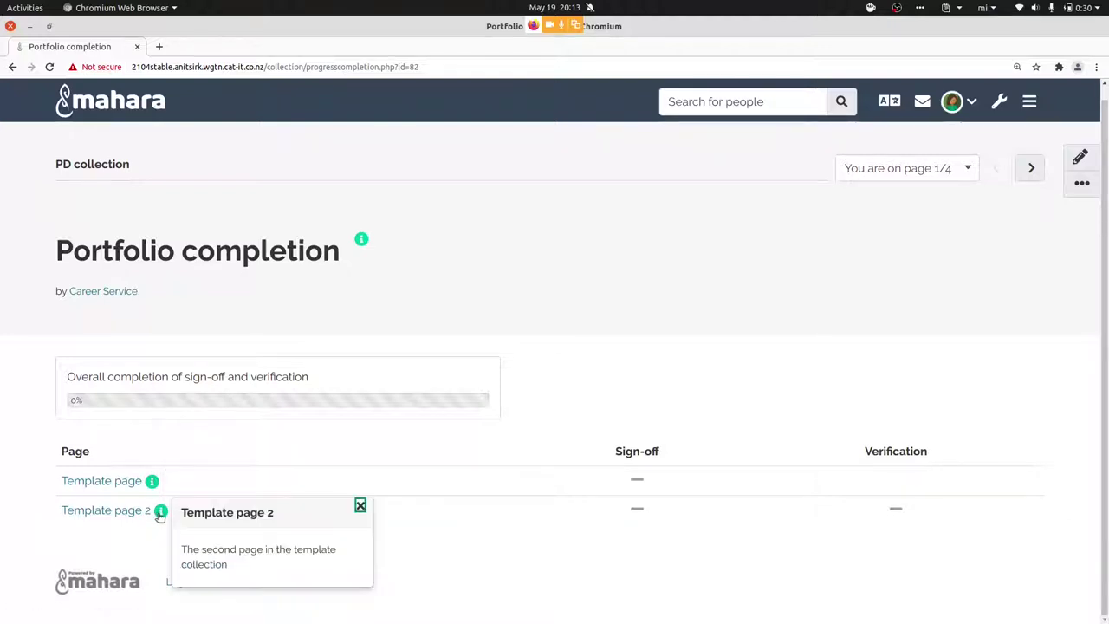
pyautogui.click(360, 506)
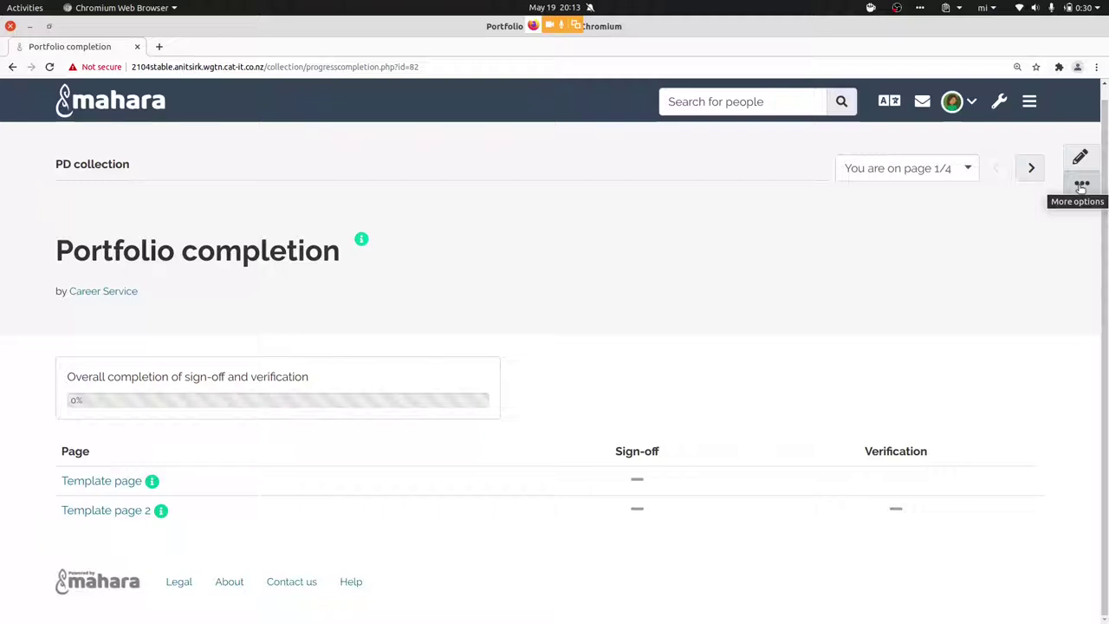
# View the Career Readiness page and its additional options, and return to the Portfolio completion page
pyautogui.click(1028, 167)
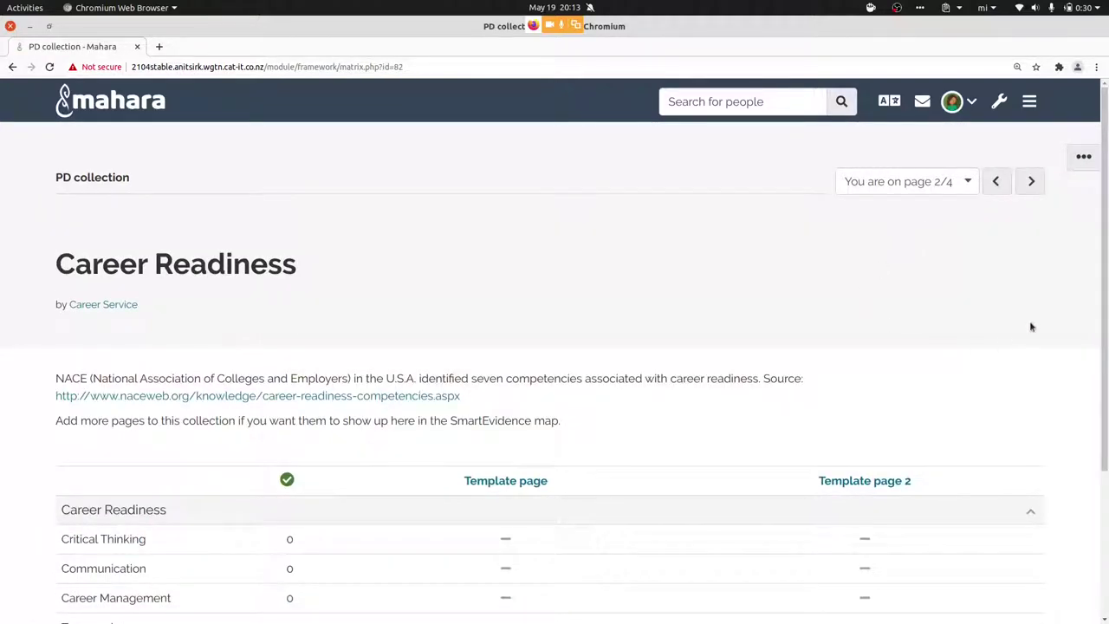
pyautogui.click(1084, 162)
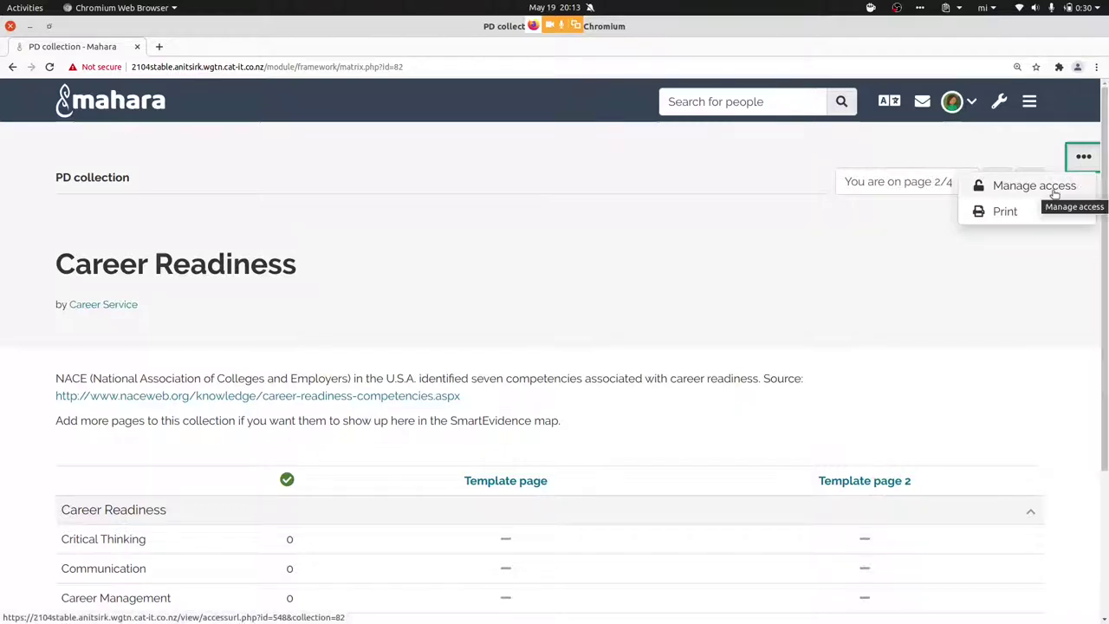
pyautogui.click(1003, 240)
pyautogui.click(995, 182)
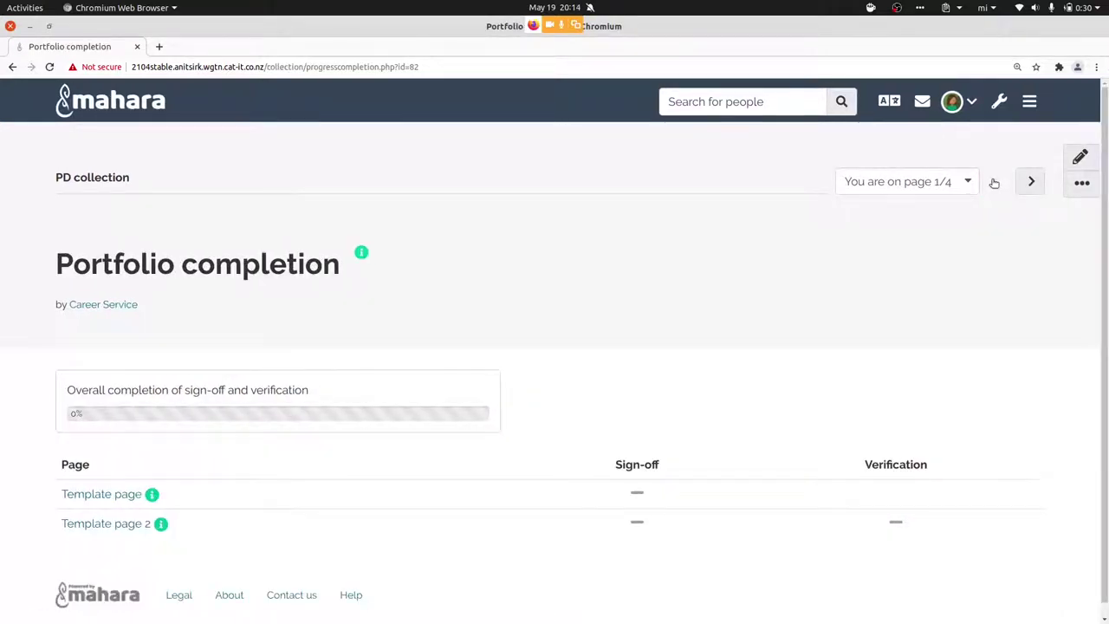
# Check the additional options of the Portfolio completion page and review its sign-off and verification table
pyautogui.click(1082, 182)
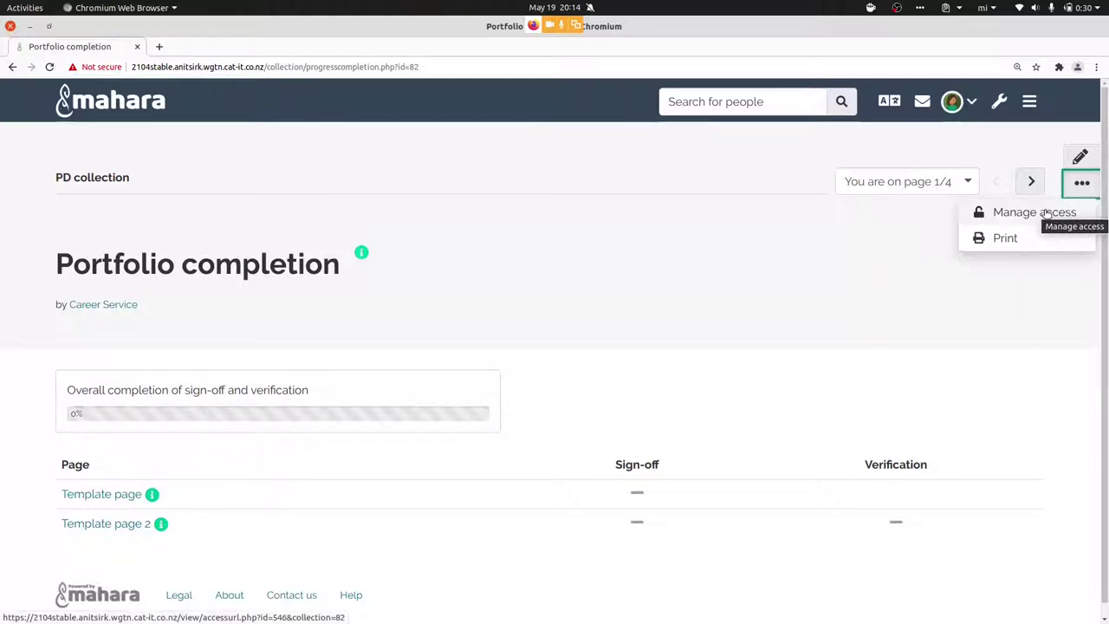
pyautogui.click(1028, 272)
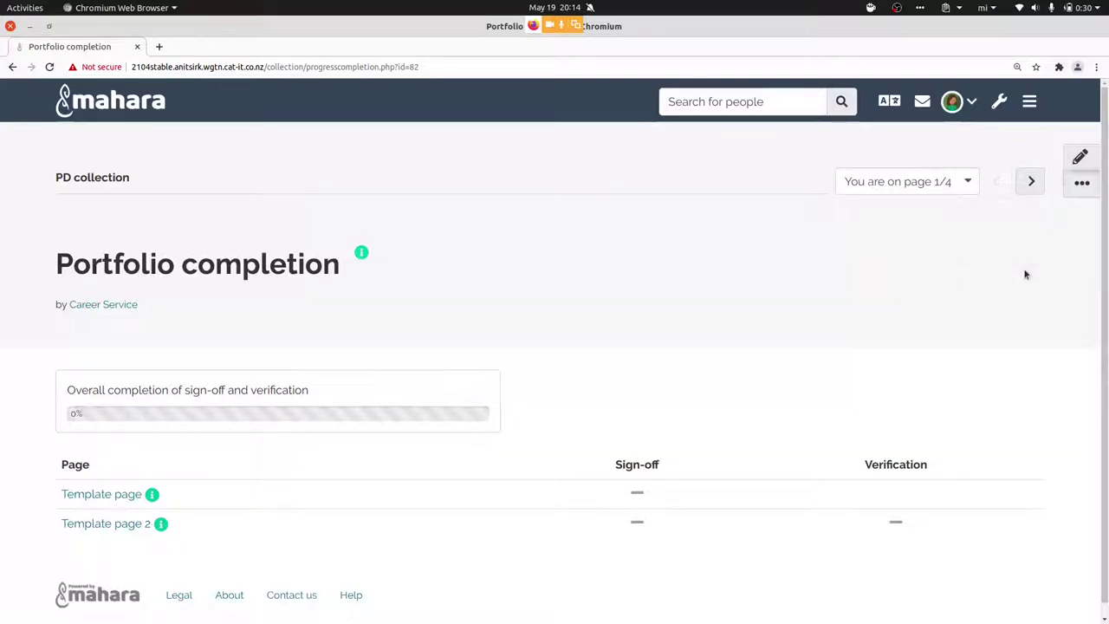
pyautogui.scroll(-1, 523, 492)
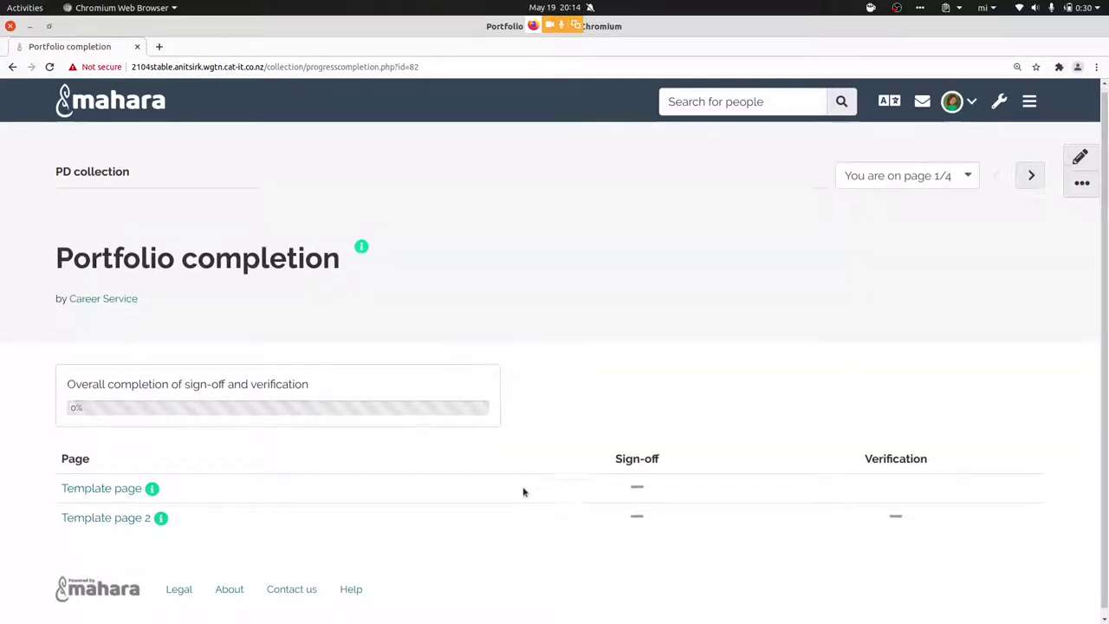
# Go to Template page in the collection and expand both the page instructions and the Activity 2 instructions
pyautogui.click(1029, 171)
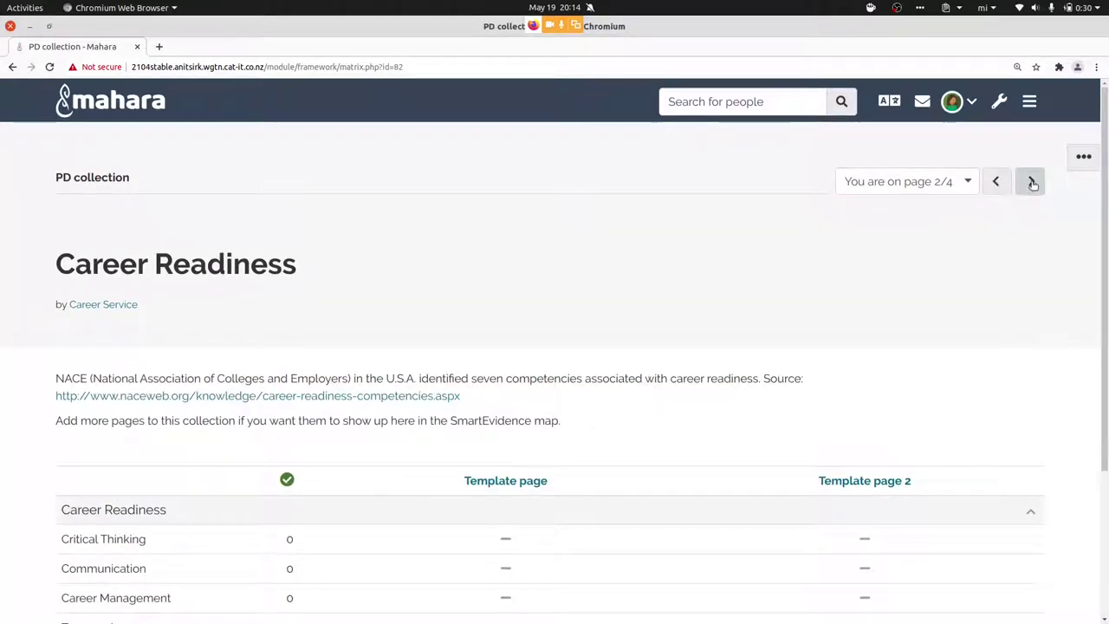
pyautogui.click(1032, 181)
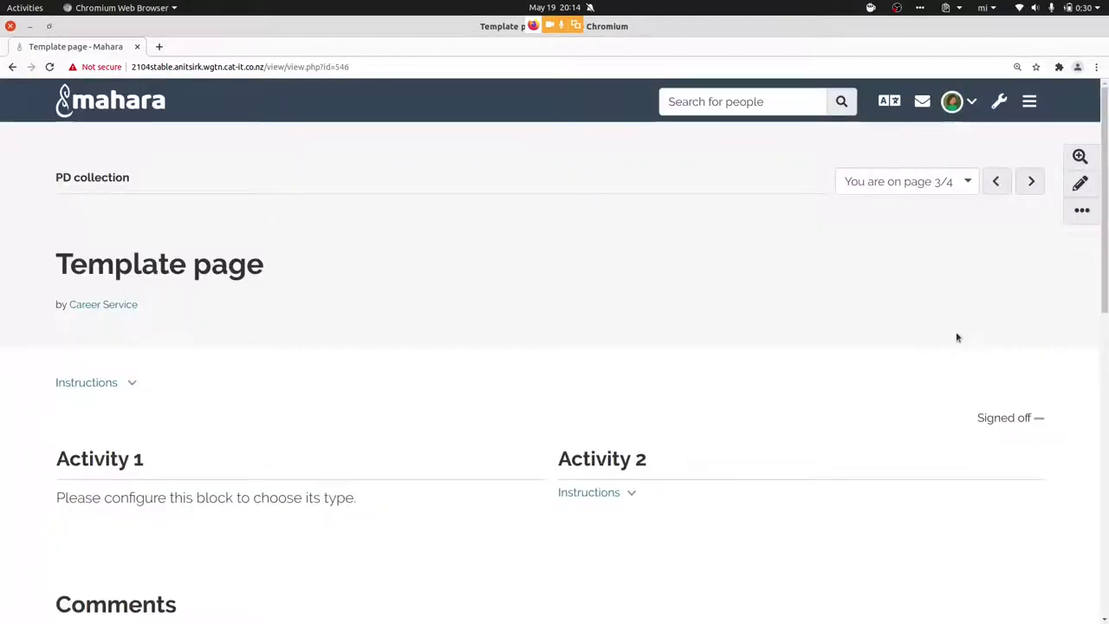
pyautogui.scroll(-1, 958, 338)
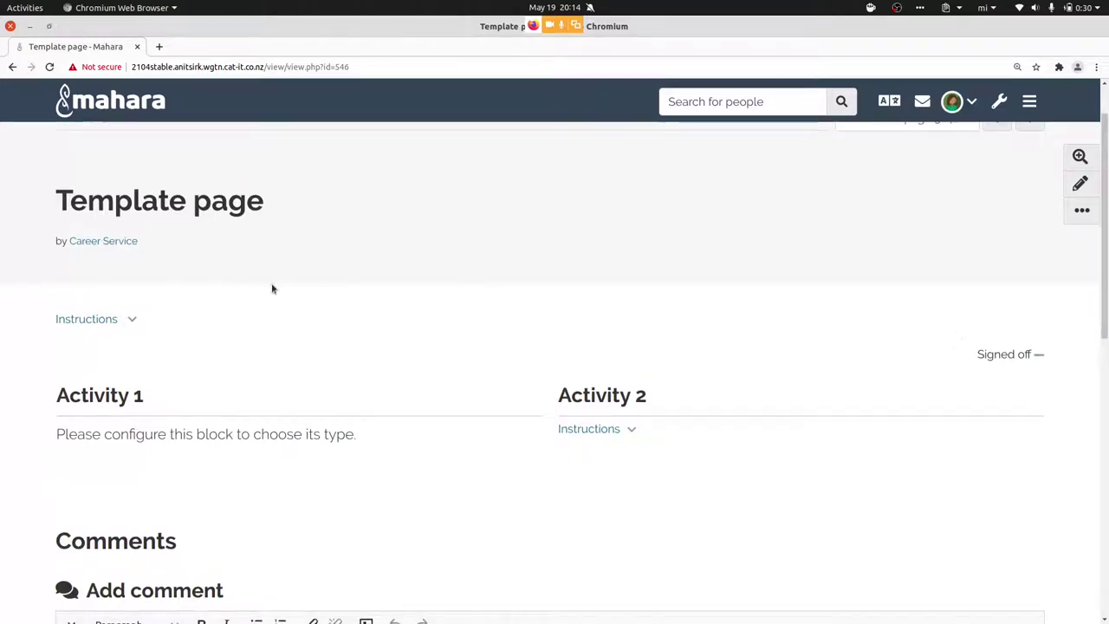
pyautogui.click(95, 322)
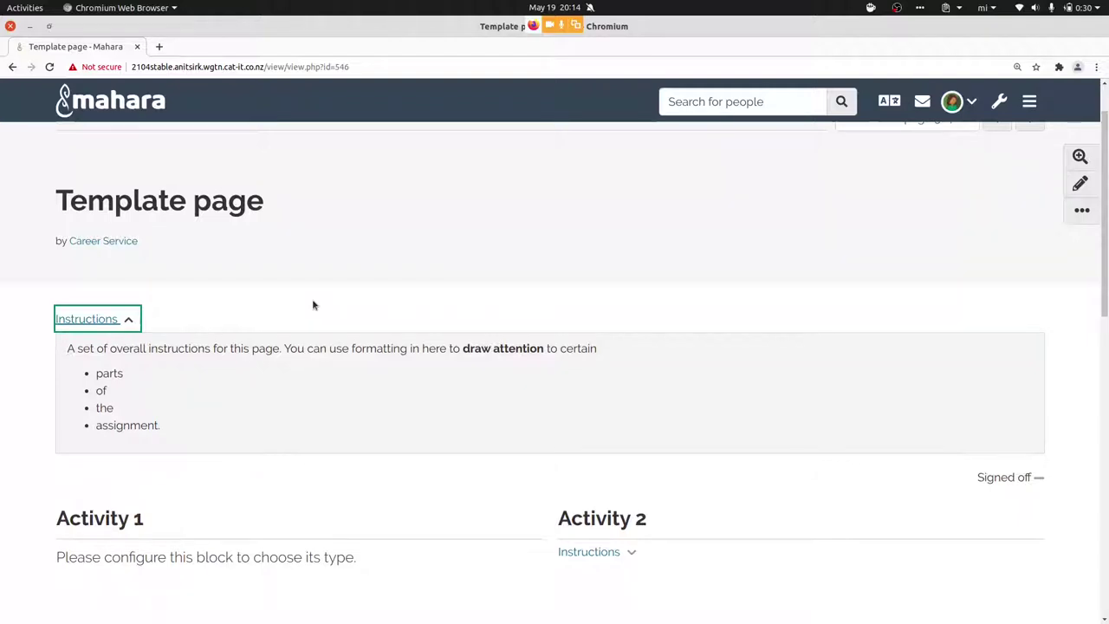
pyautogui.scroll(-3, 314, 306)
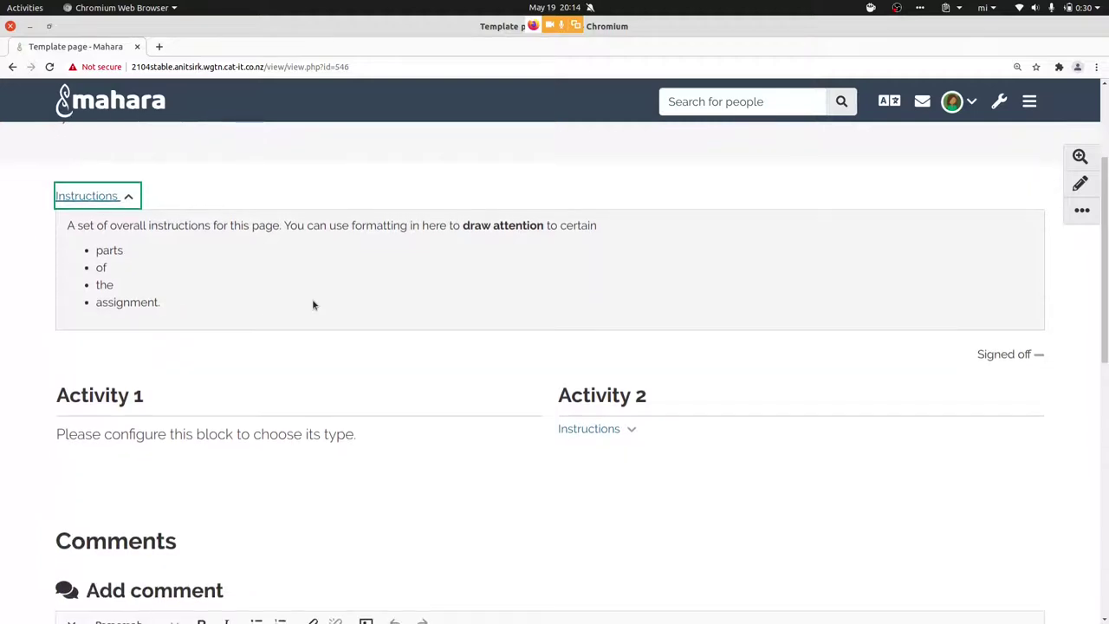
pyautogui.click(588, 428)
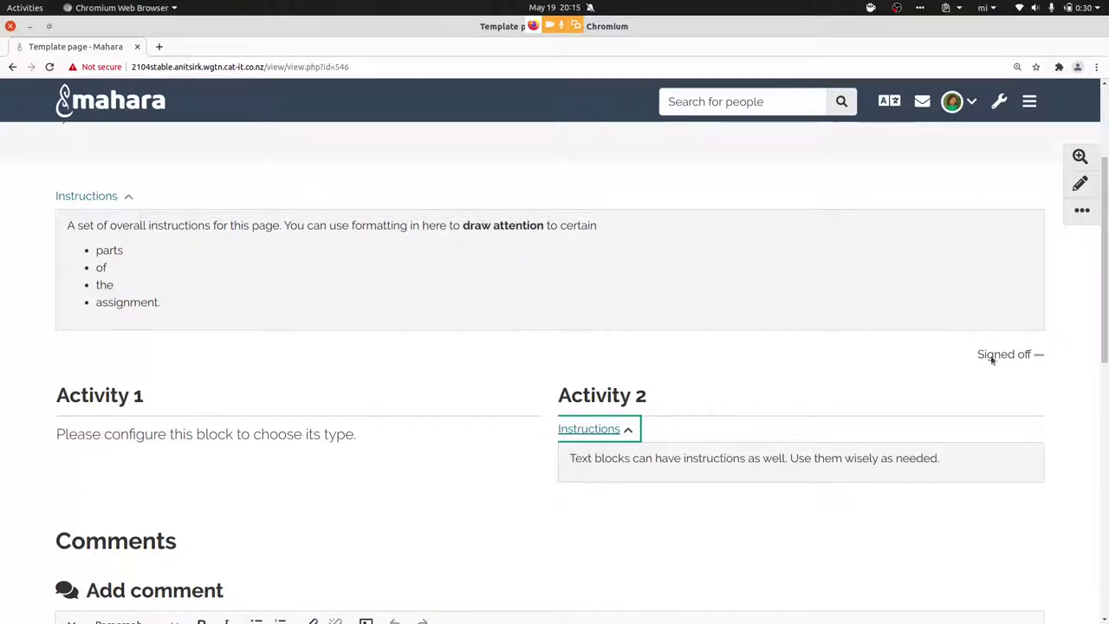
# Display the block details, inspect Activity 2 in quick edit without changing it, and hide the details again
pyautogui.click(1080, 157)
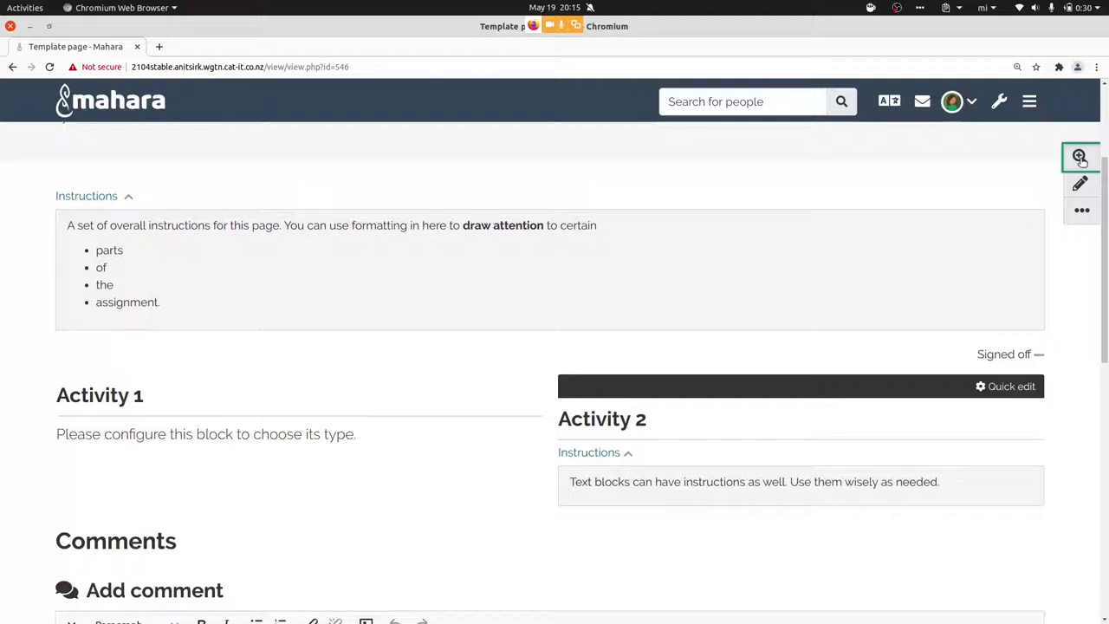
pyautogui.click(1013, 388)
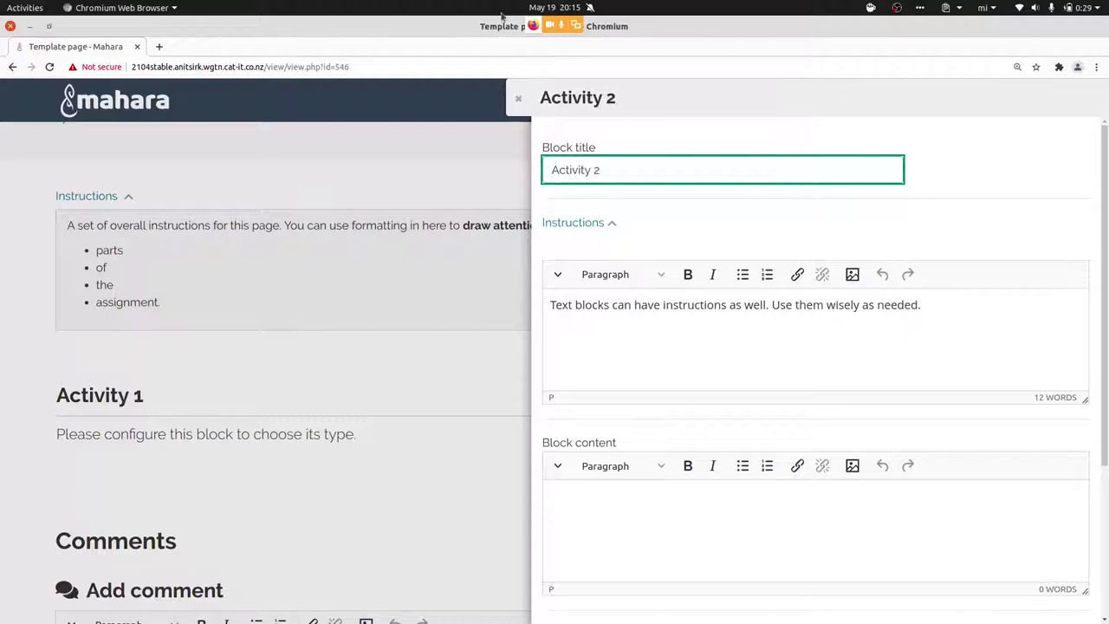
pyautogui.click(519, 102)
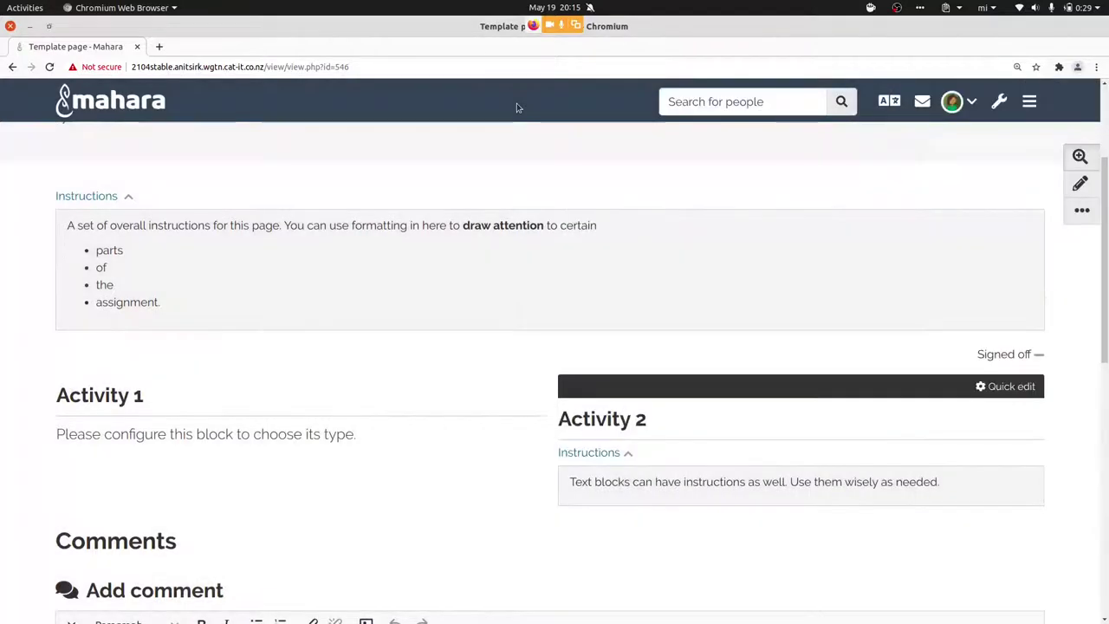
pyautogui.click(1080, 156)
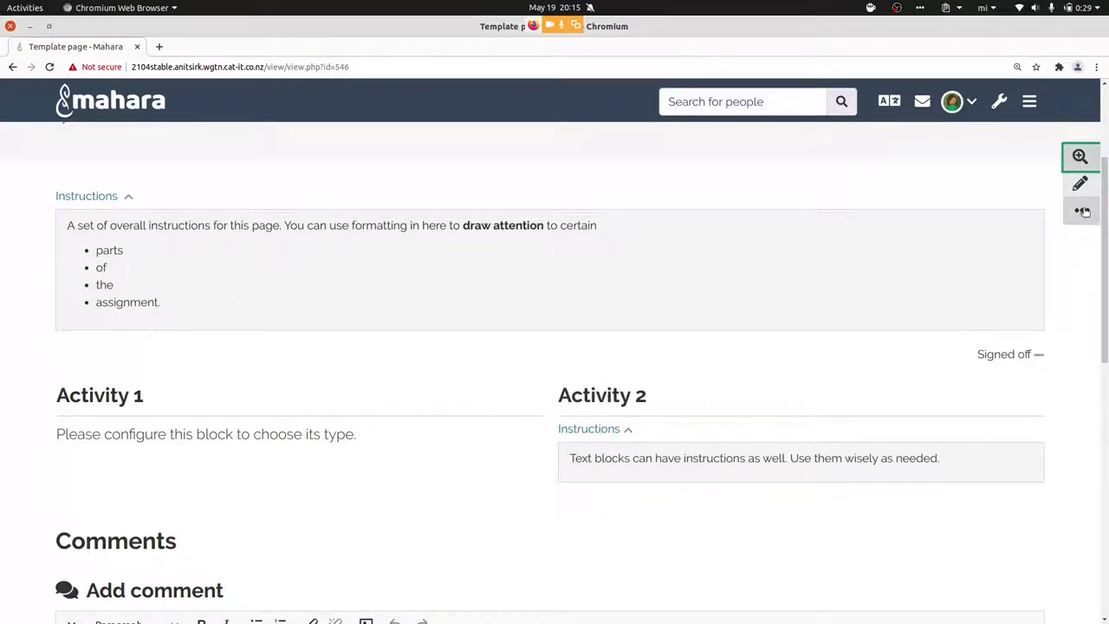
# Open the settings of Template page for editing and review its advanced options from Instructions down to Template
pyautogui.scroll(3, 1091, 303)
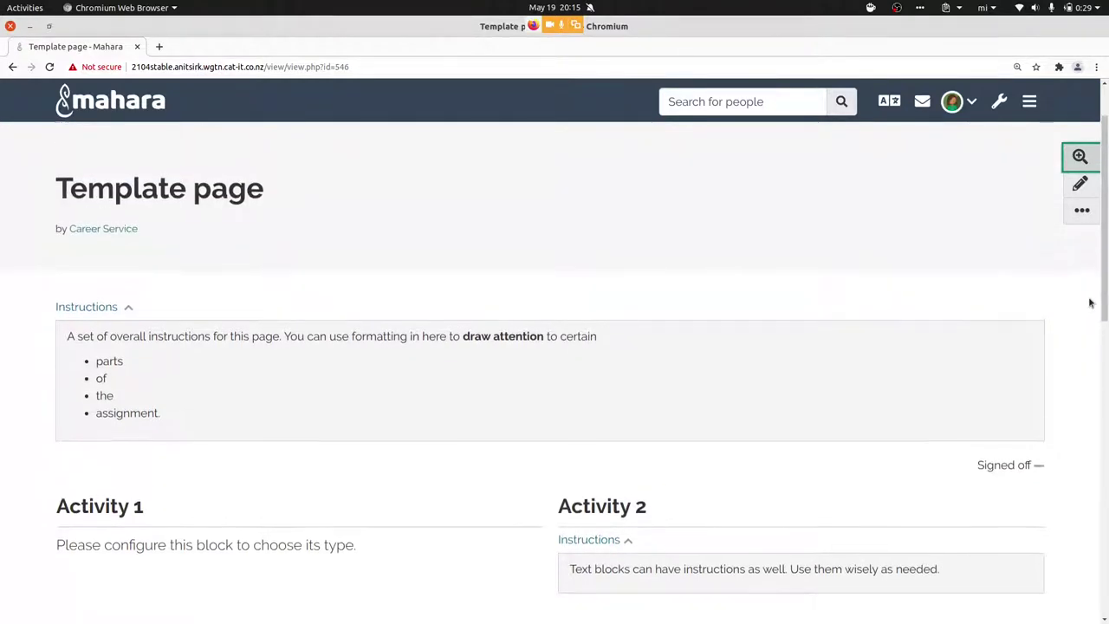
pyautogui.click(1083, 182)
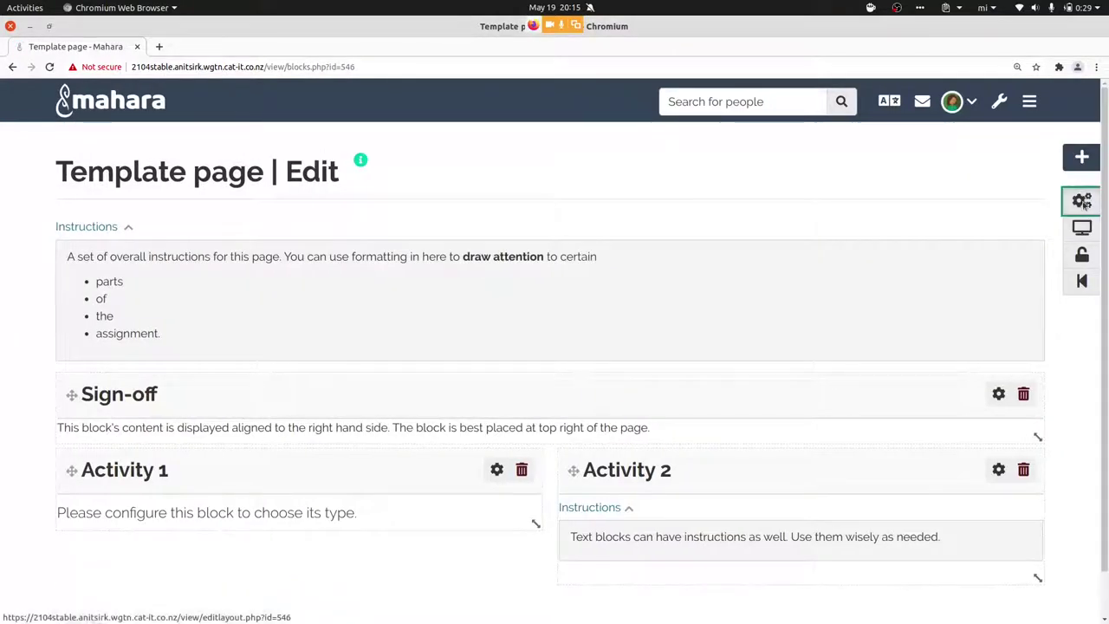
pyautogui.click(1084, 203)
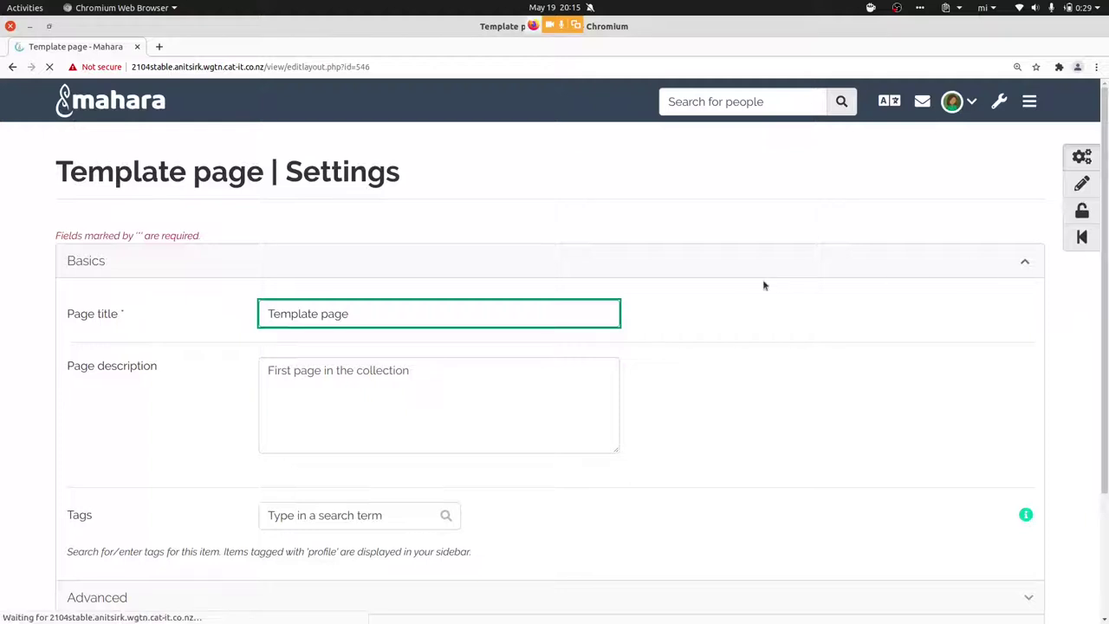
pyautogui.scroll(-3, 763, 284)
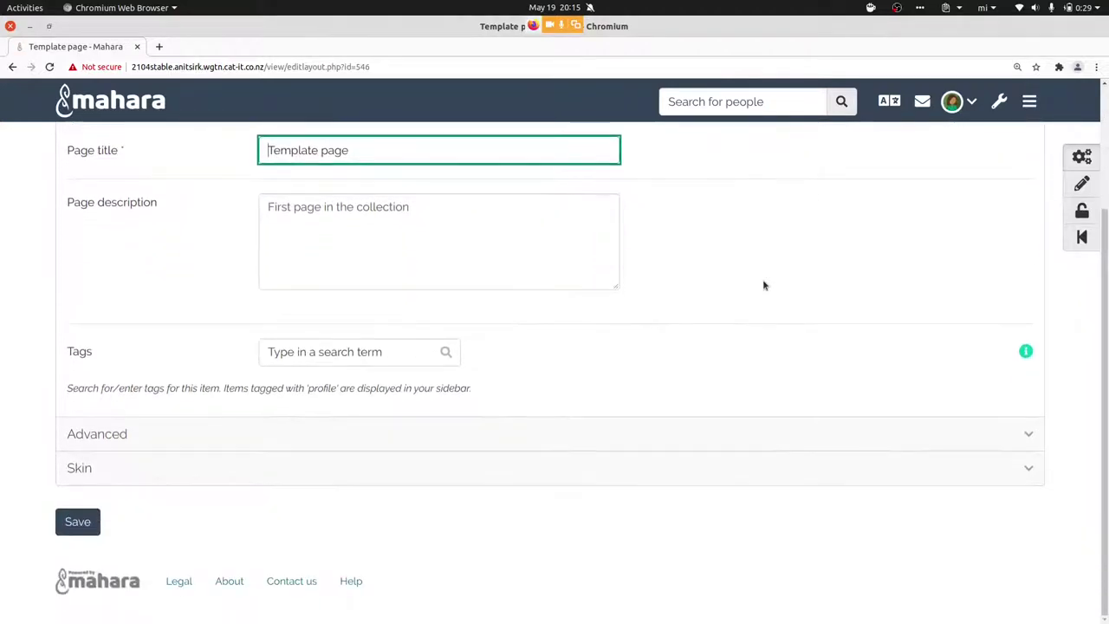
pyautogui.click(259, 445)
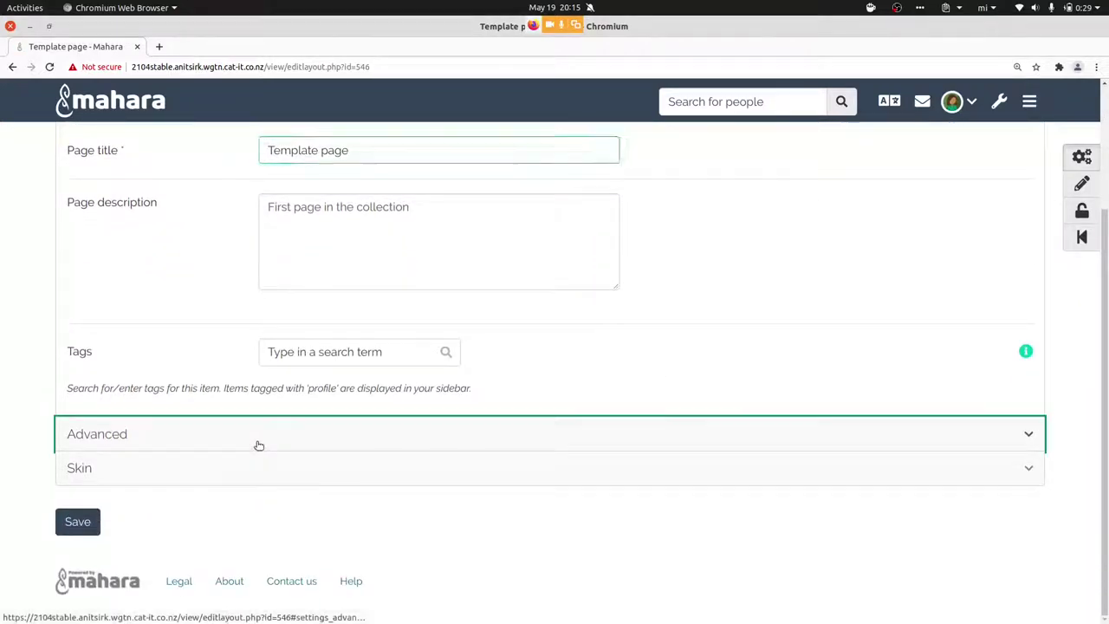
pyautogui.scroll(-4, 549, 427)
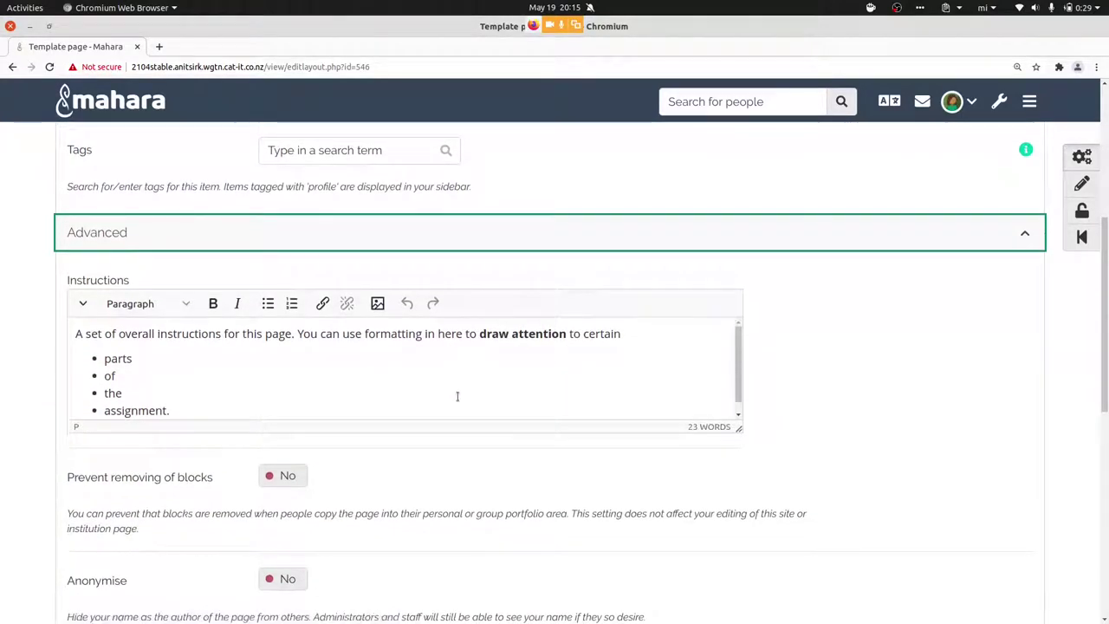
pyautogui.scroll(-3, 490, 511)
pyautogui.scroll(-2, 490, 512)
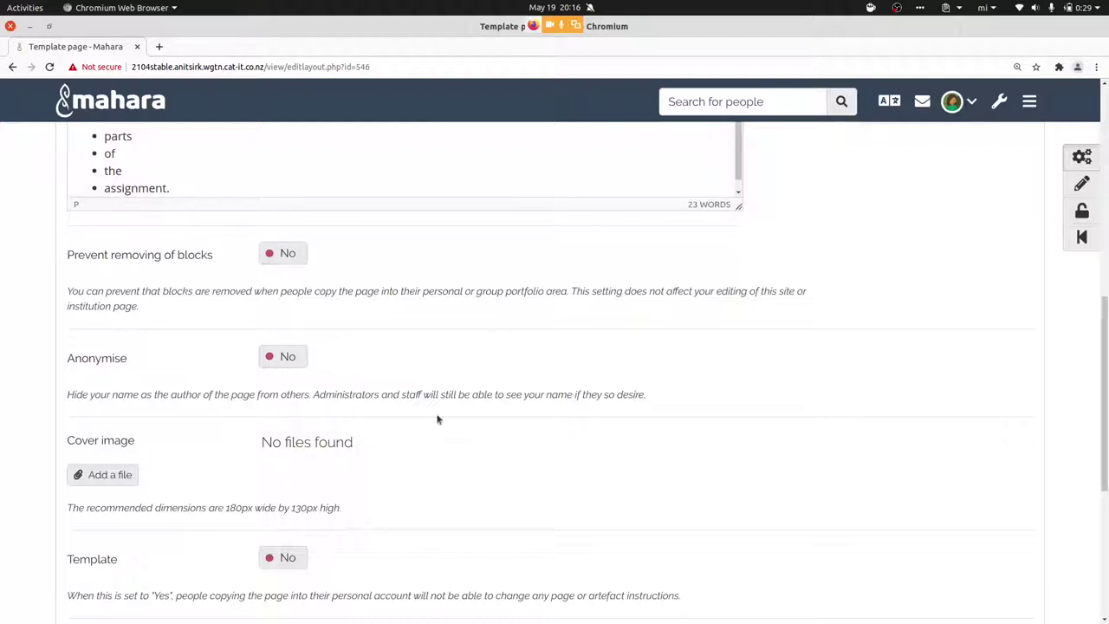
# Review the remaining advanced settings of Template page, including Copy locked, and return to the institution's pages and collections overview
pyautogui.scroll(-3, 439, 419)
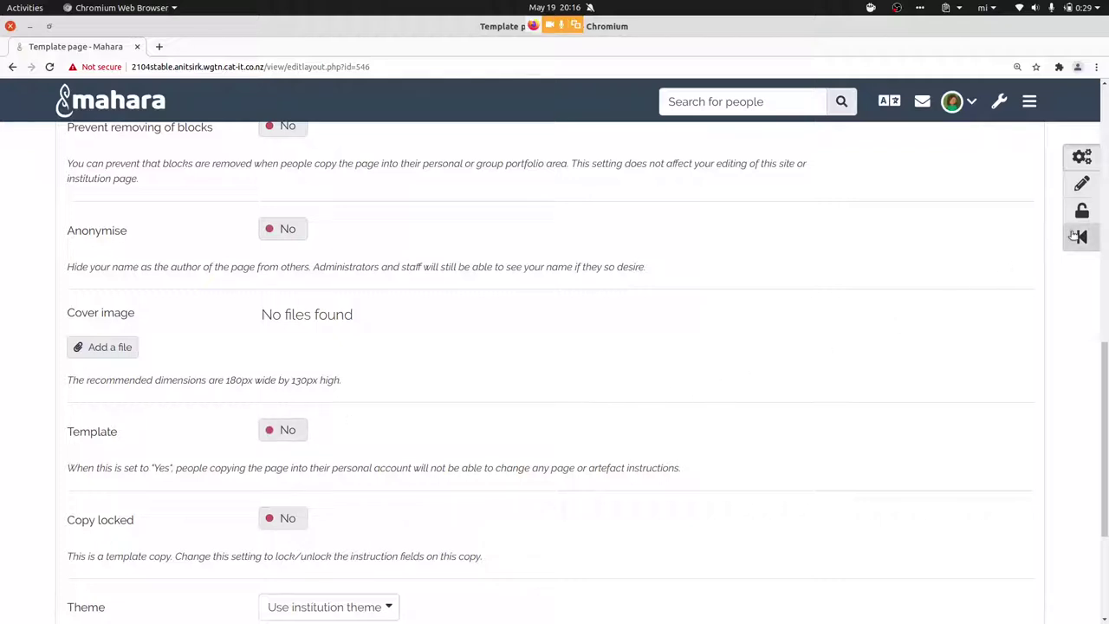
pyautogui.scroll(1, 563, 349)
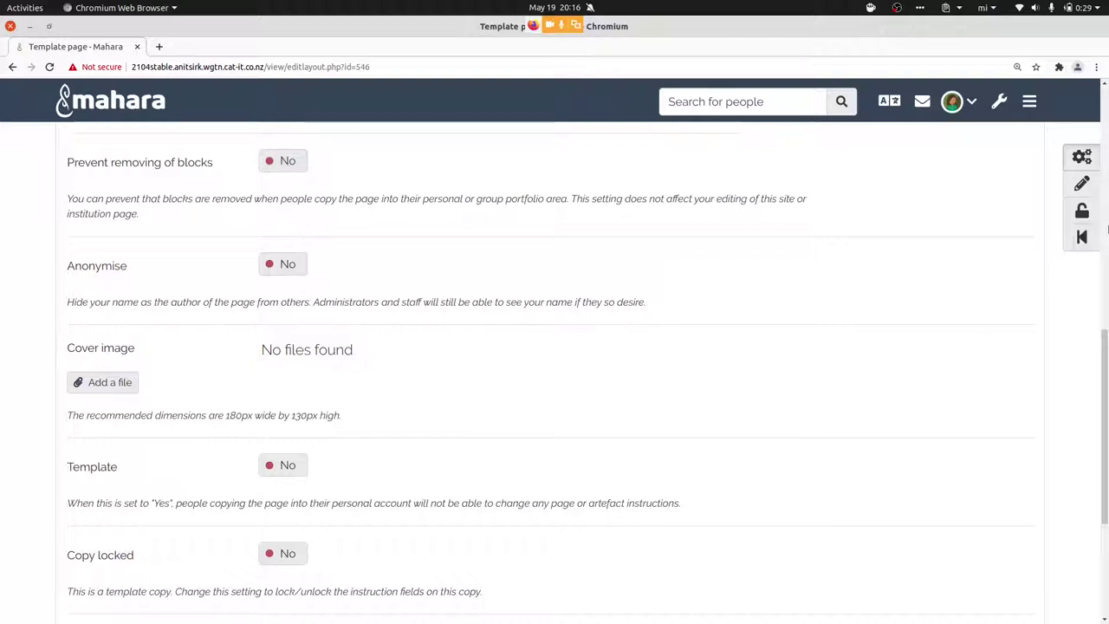
pyautogui.click(1082, 238)
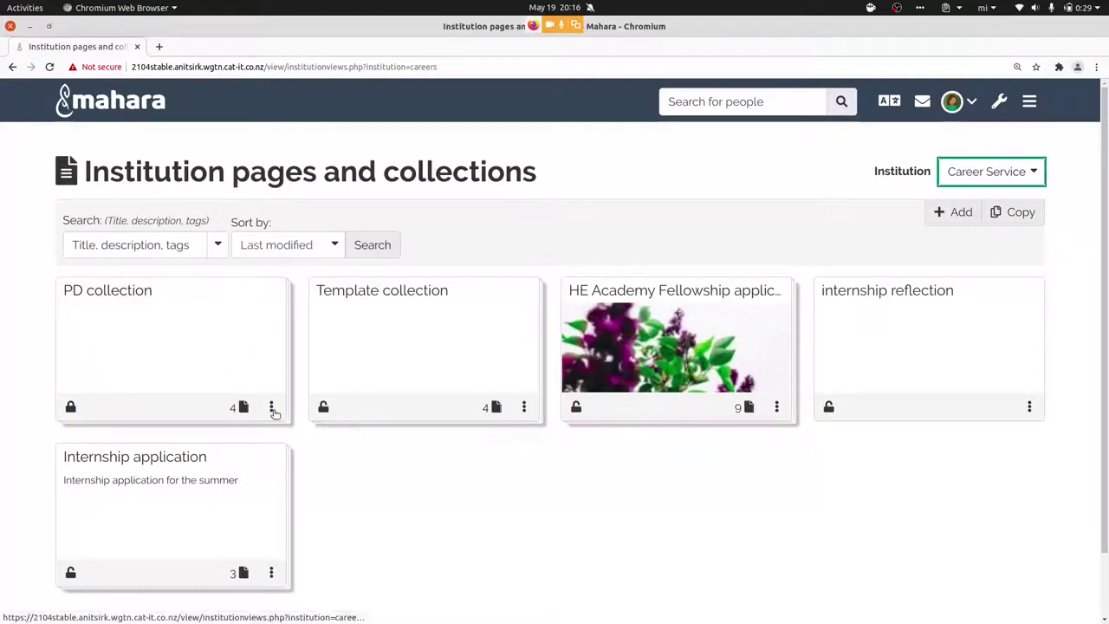
# Open the PD collection for editing and set its Template option to Yes
pyautogui.click(272, 407)
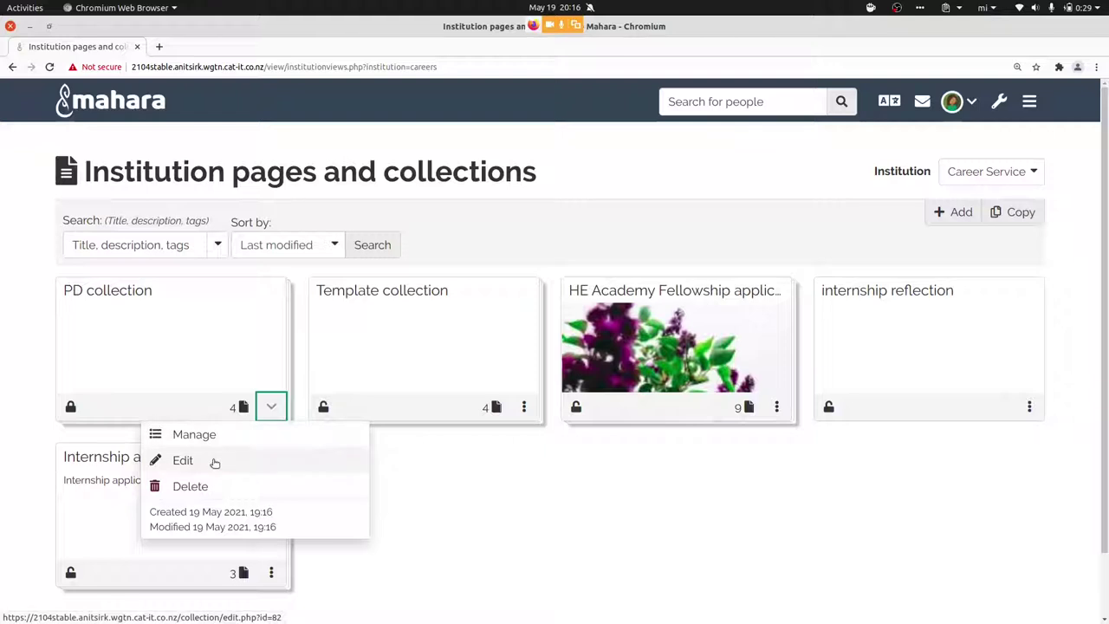
pyautogui.click(214, 461)
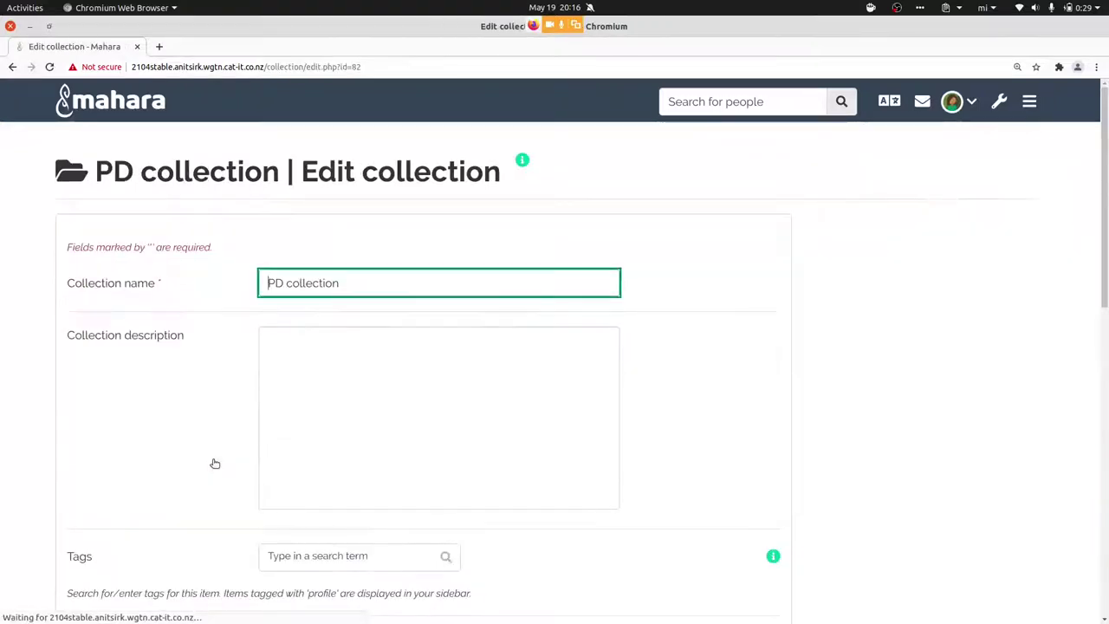
pyautogui.scroll(-4, 196, 499)
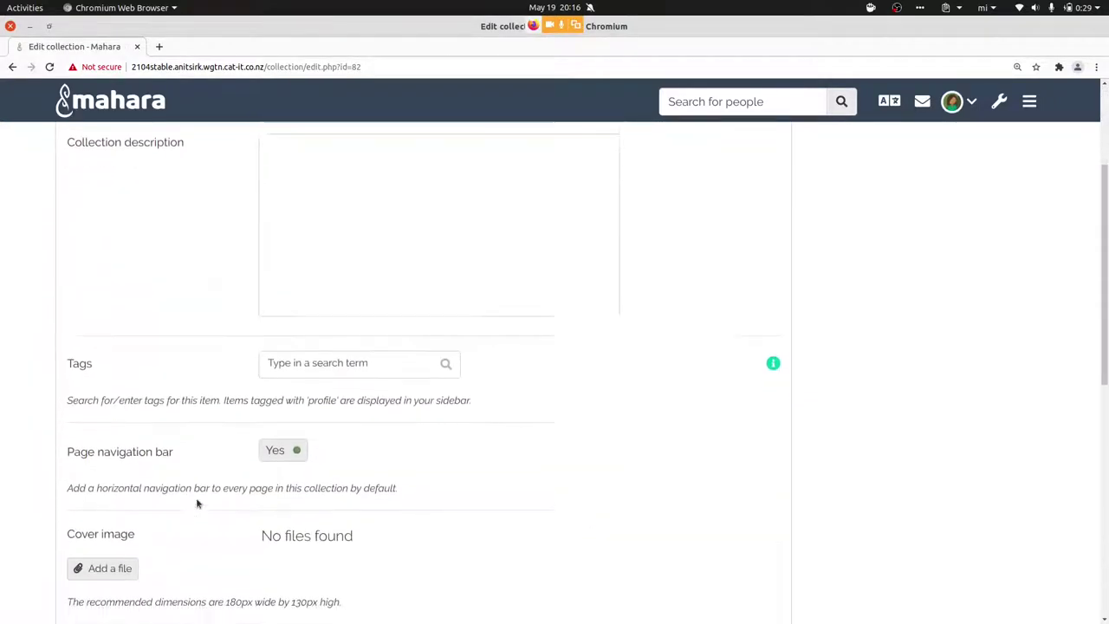
pyautogui.scroll(-9, 196, 503)
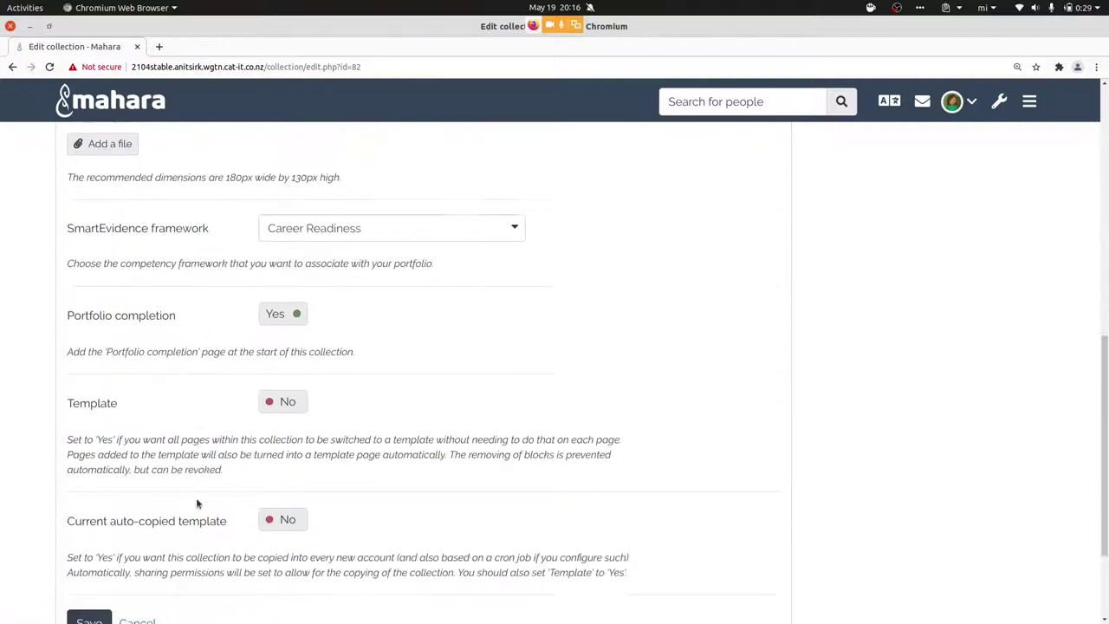
pyautogui.scroll(-1, 196, 504)
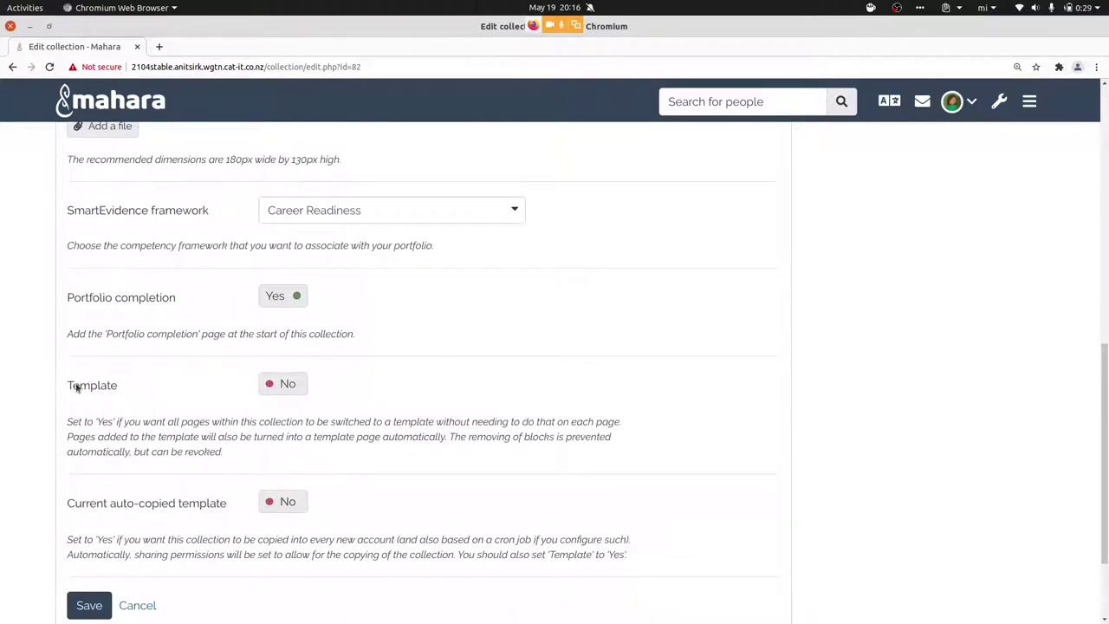
pyautogui.click(287, 384)
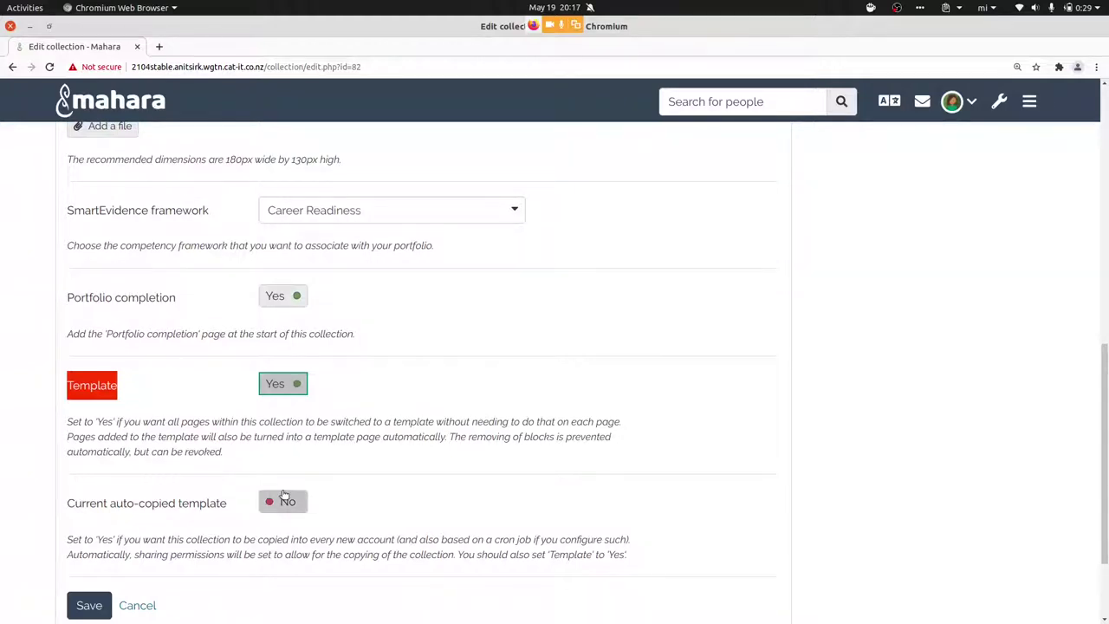
# Make the PD collection the current auto-copied template for the institution and accept replacing the existing one
pyautogui.scroll(-2, 277, 494)
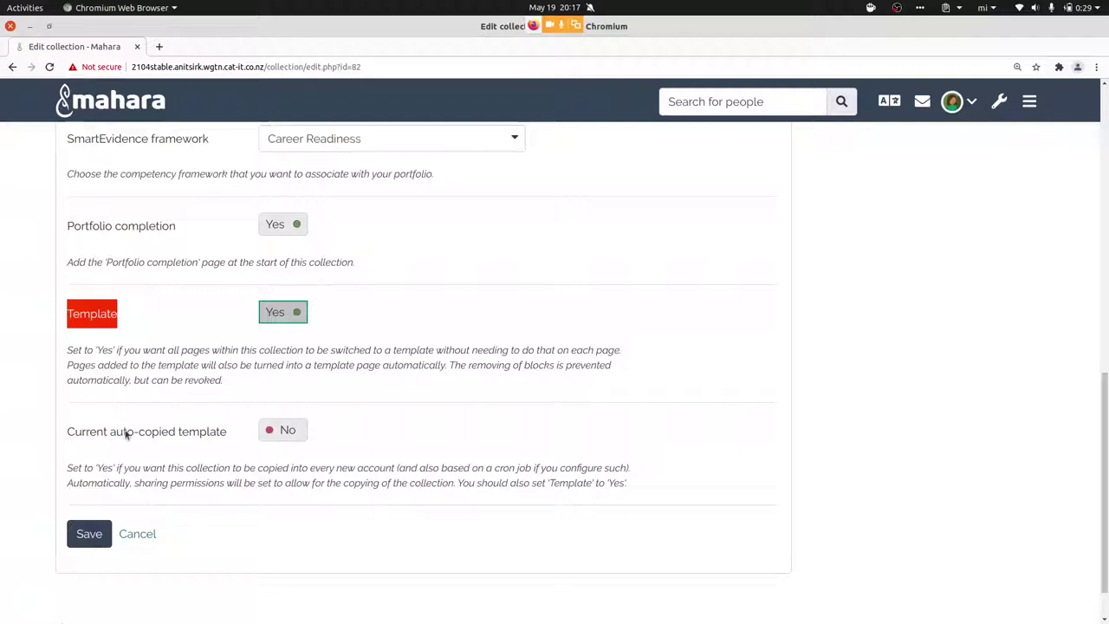
pyautogui.click(282, 431)
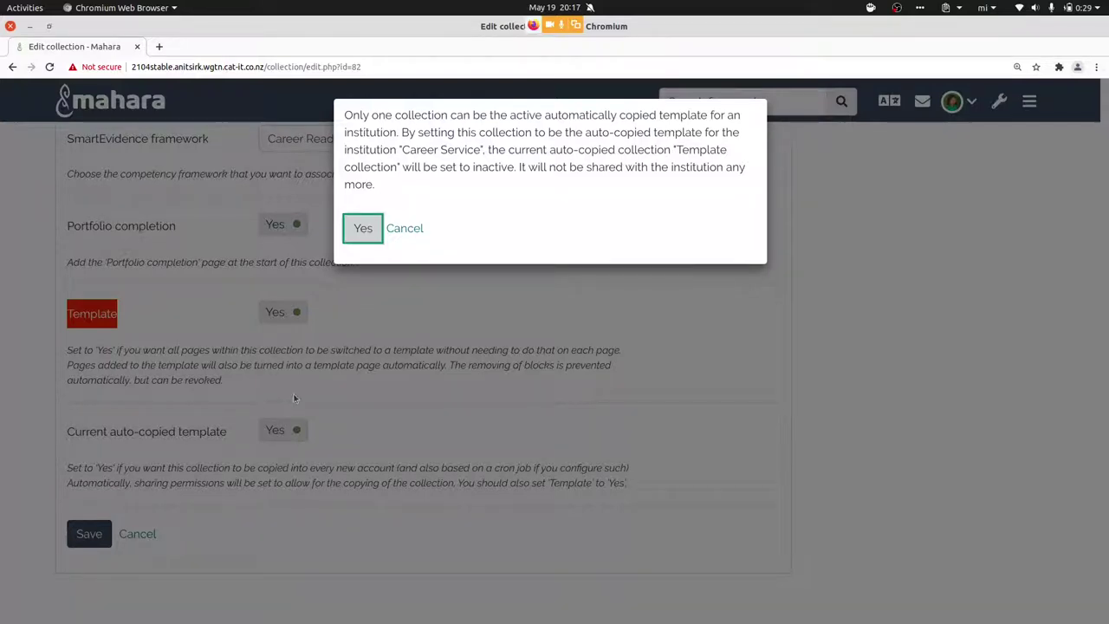
pyautogui.click(362, 227)
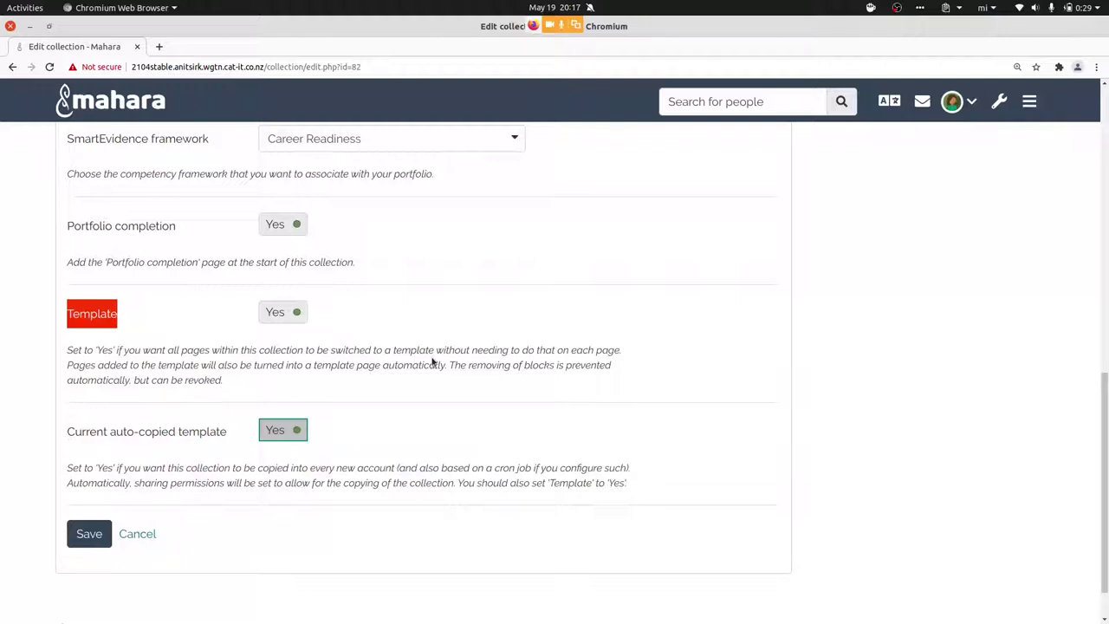
# Set the collection's SmartEvidence framework to None and save the collection
pyautogui.click(394, 150)
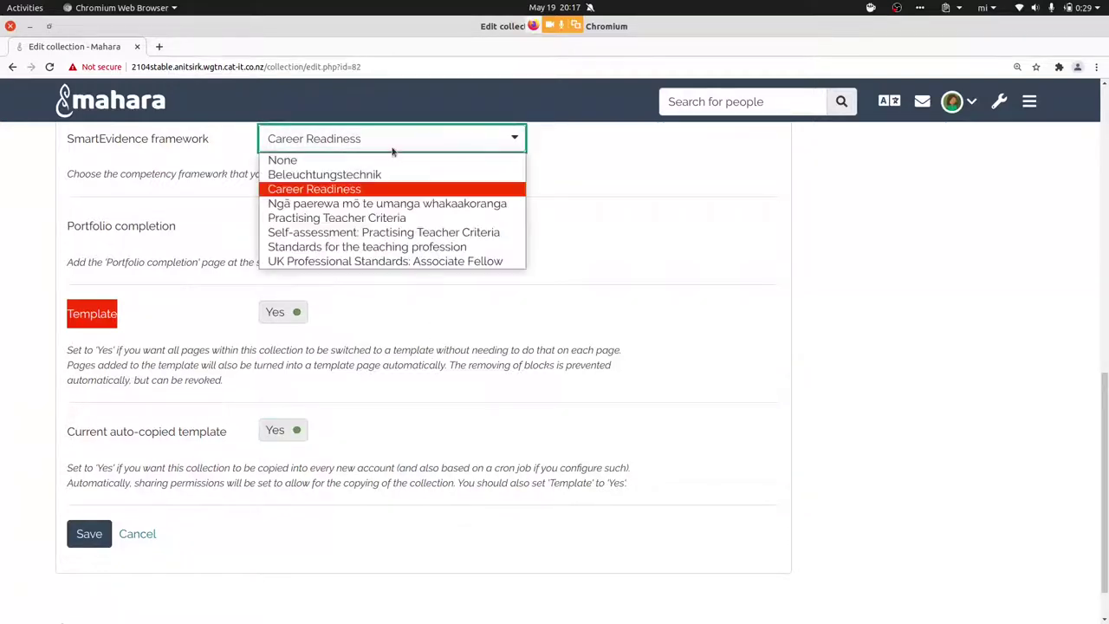
pyautogui.click(347, 159)
pyautogui.click(85, 534)
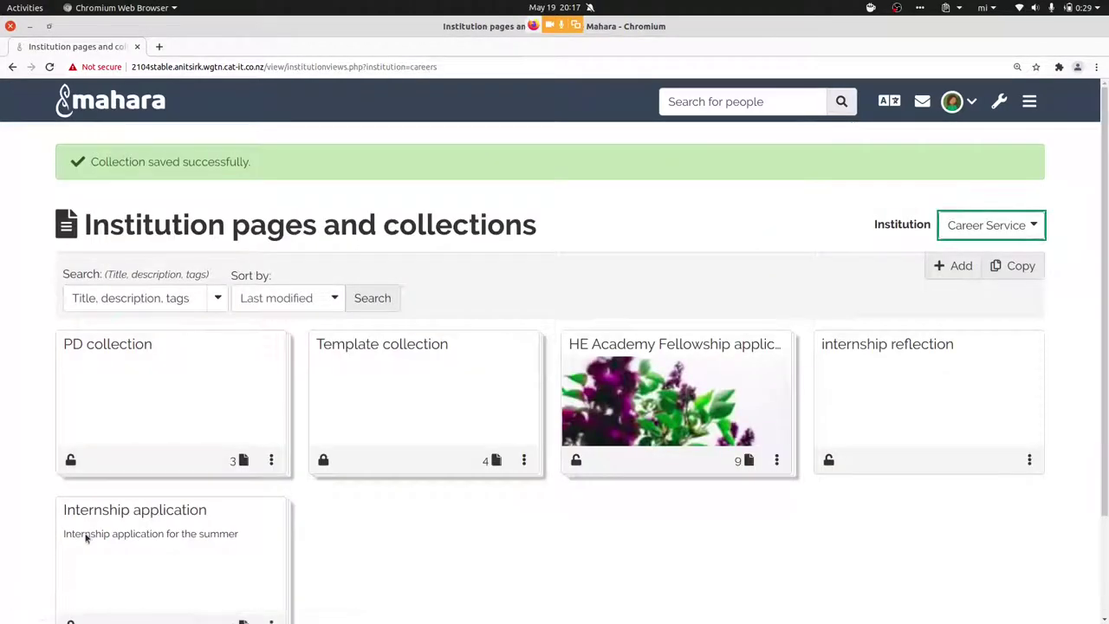
# Open the PD collection's access settings, review the advanced sharing options and dates, and save without changes
pyautogui.click(71, 459)
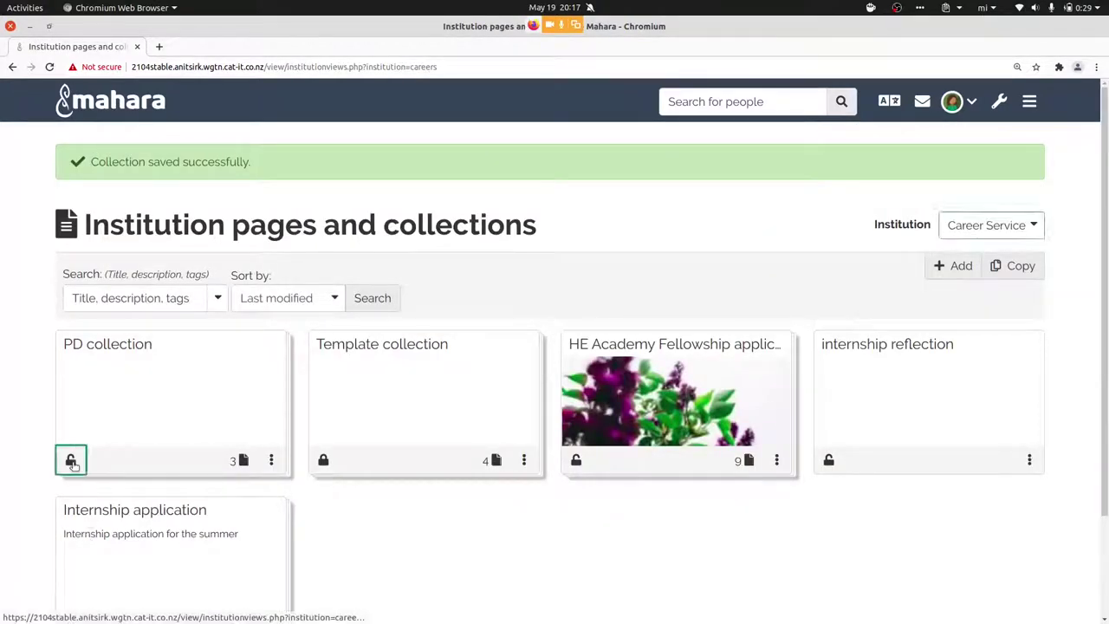
pyautogui.click(92, 490)
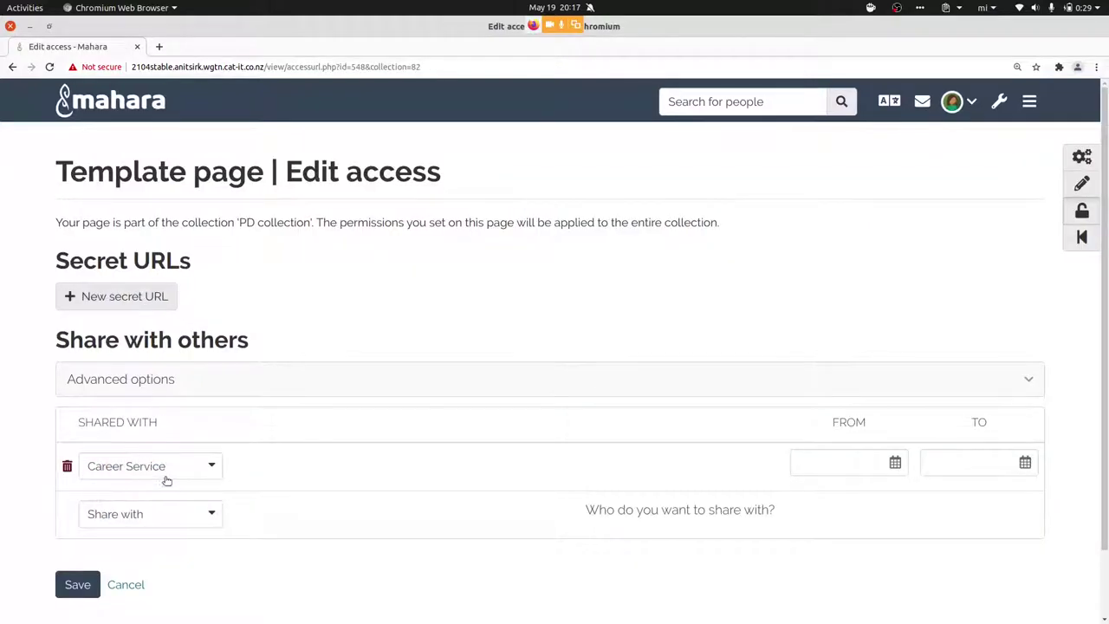
pyautogui.click(264, 385)
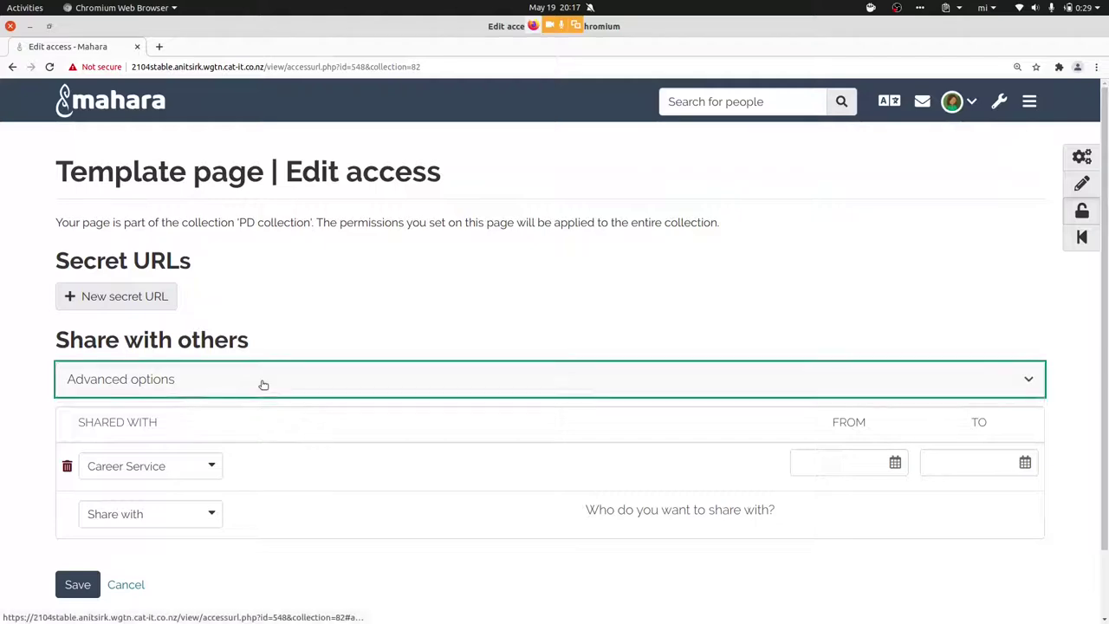
pyautogui.scroll(-5, 264, 385)
pyautogui.scroll(-2, 263, 385)
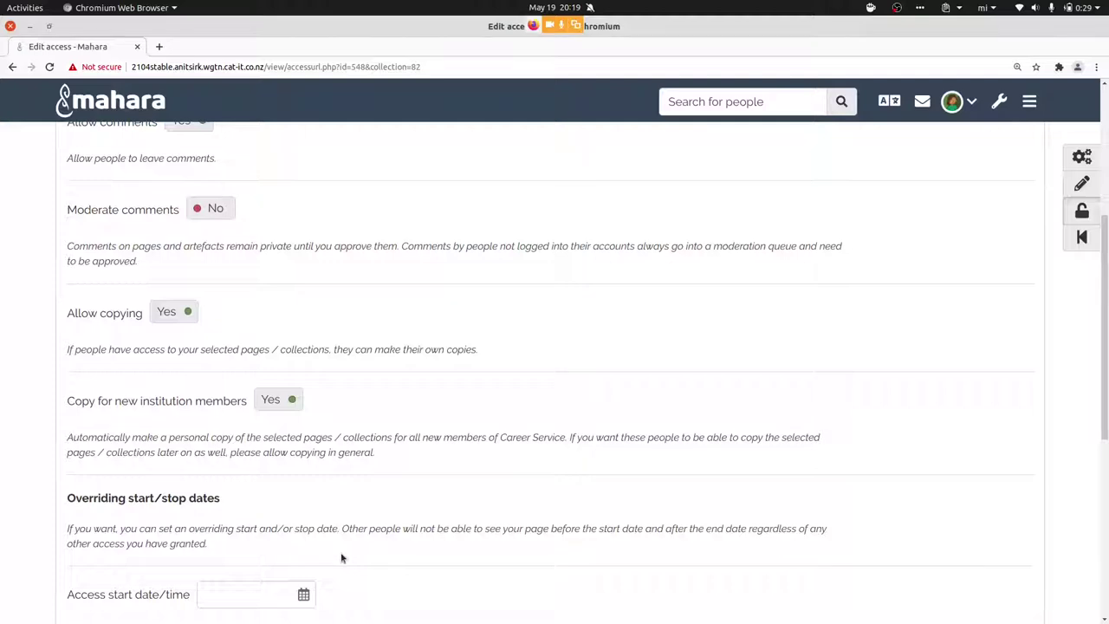
pyautogui.scroll(-5, 342, 558)
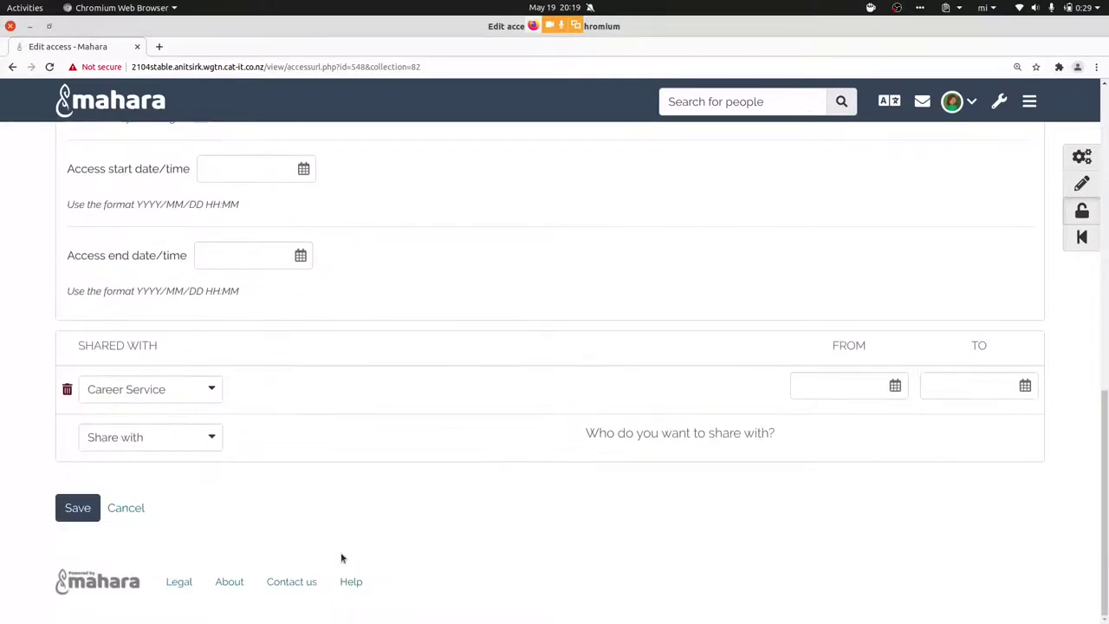
pyautogui.click(76, 509)
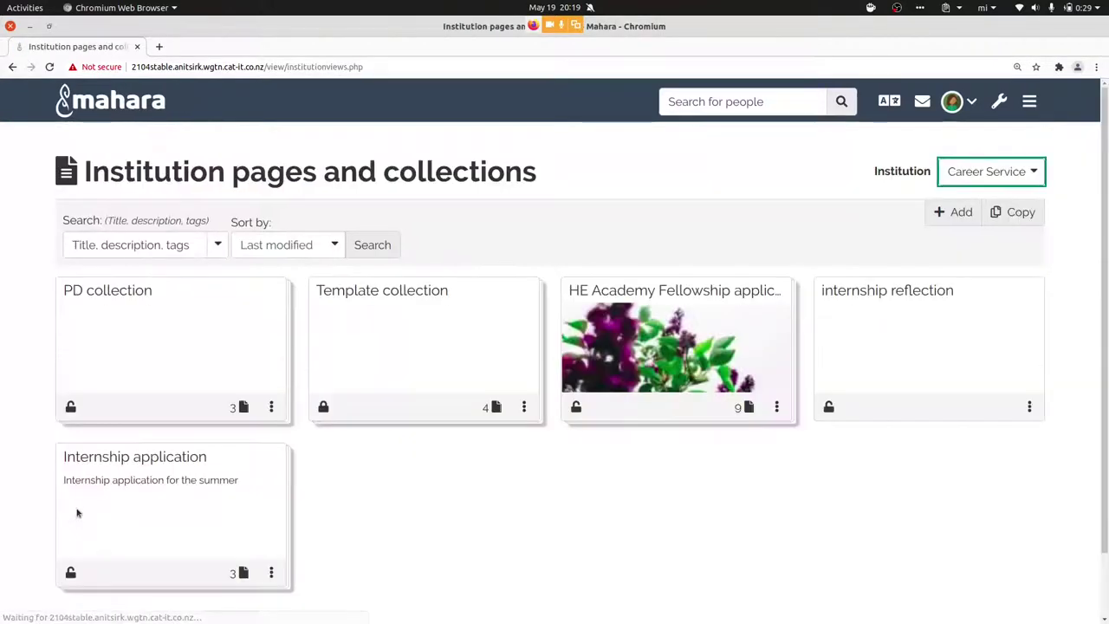
# Open Template page from the PD collection in edit mode and go to its settings
pyautogui.click(243, 406)
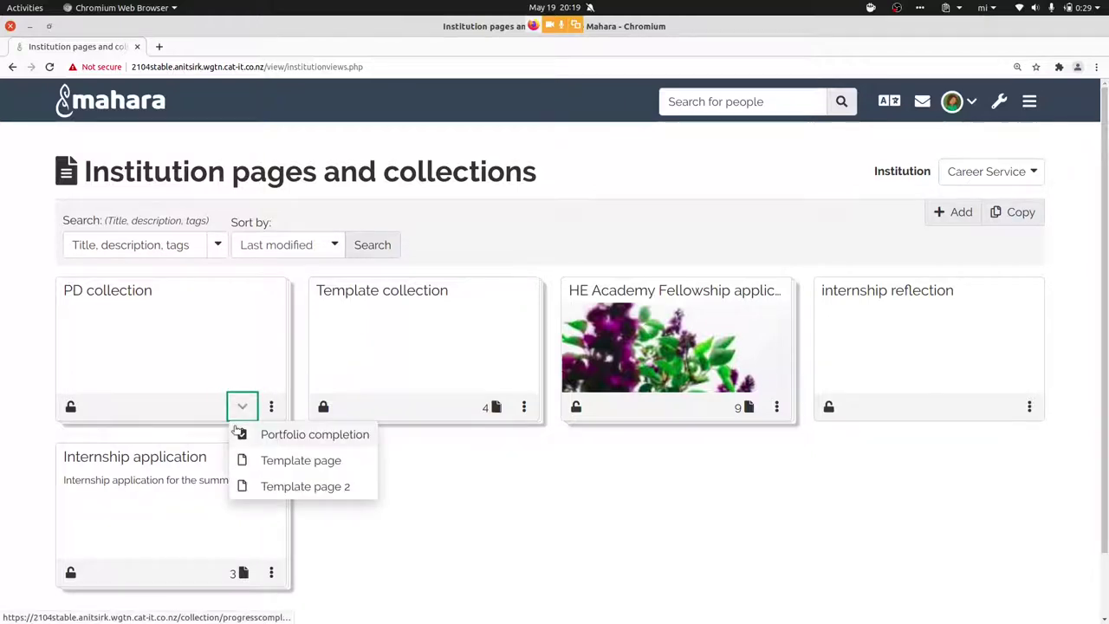
pyautogui.click(276, 460)
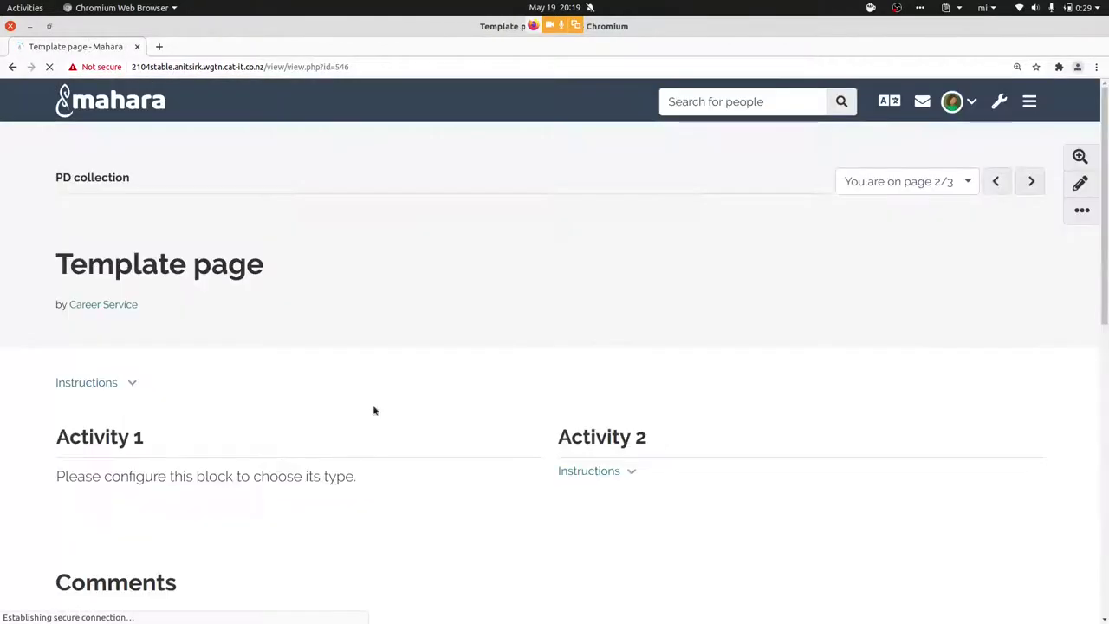
pyautogui.click(1078, 185)
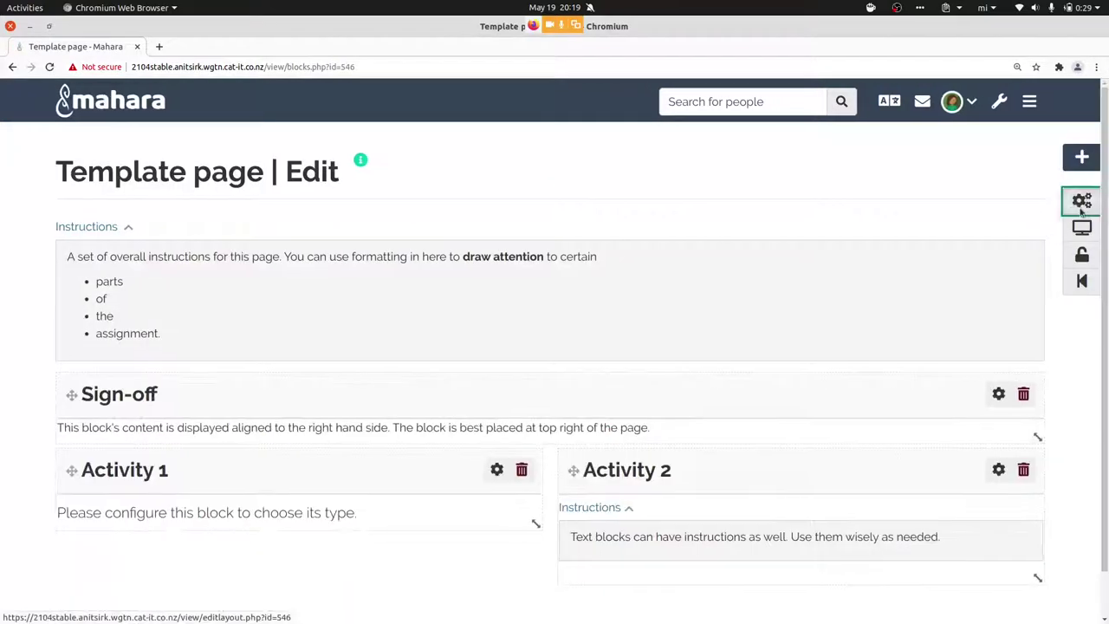
pyautogui.click(1081, 209)
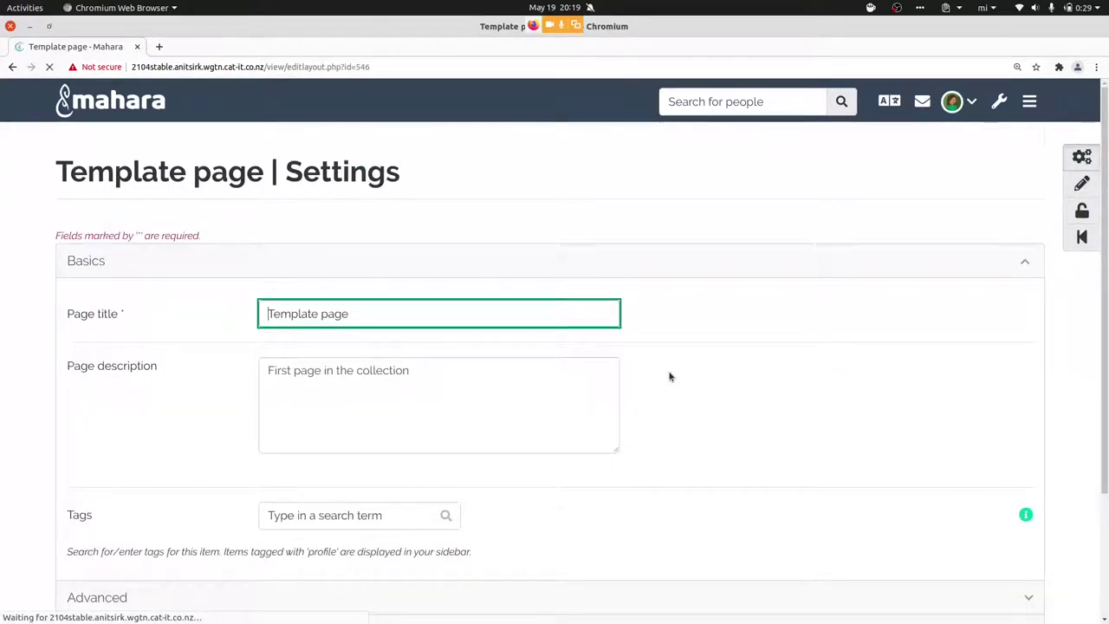
# Check Template page's advanced settings for preventing block removal, Template and Copy locked, and return to the pages and collections overview
pyautogui.scroll(-3, 670, 376)
pyautogui.click(546, 434)
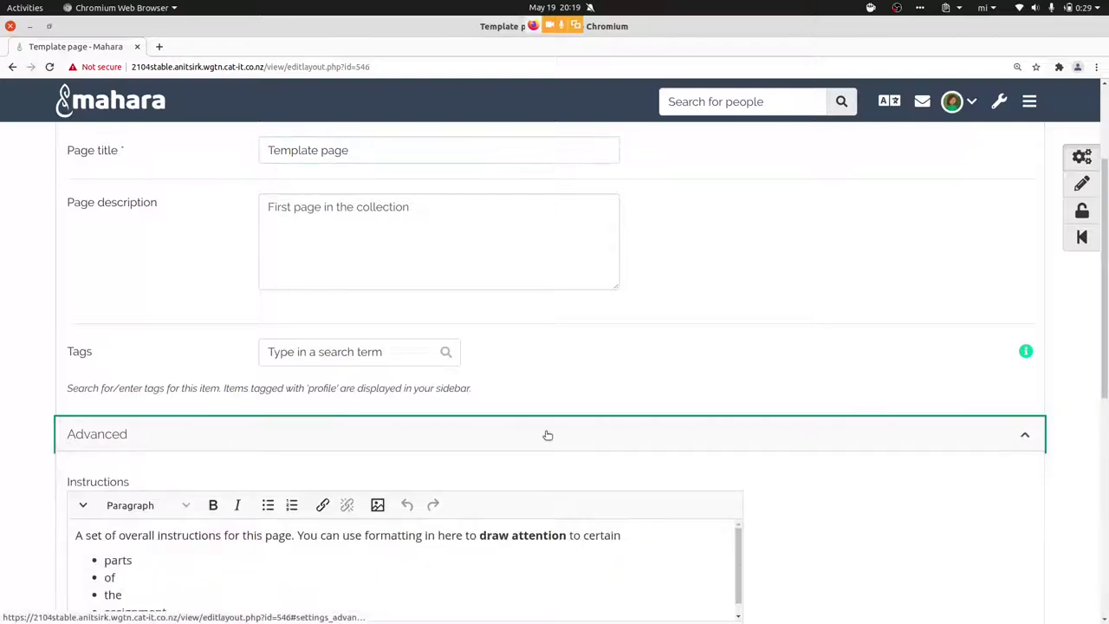
pyautogui.scroll(-5, 548, 434)
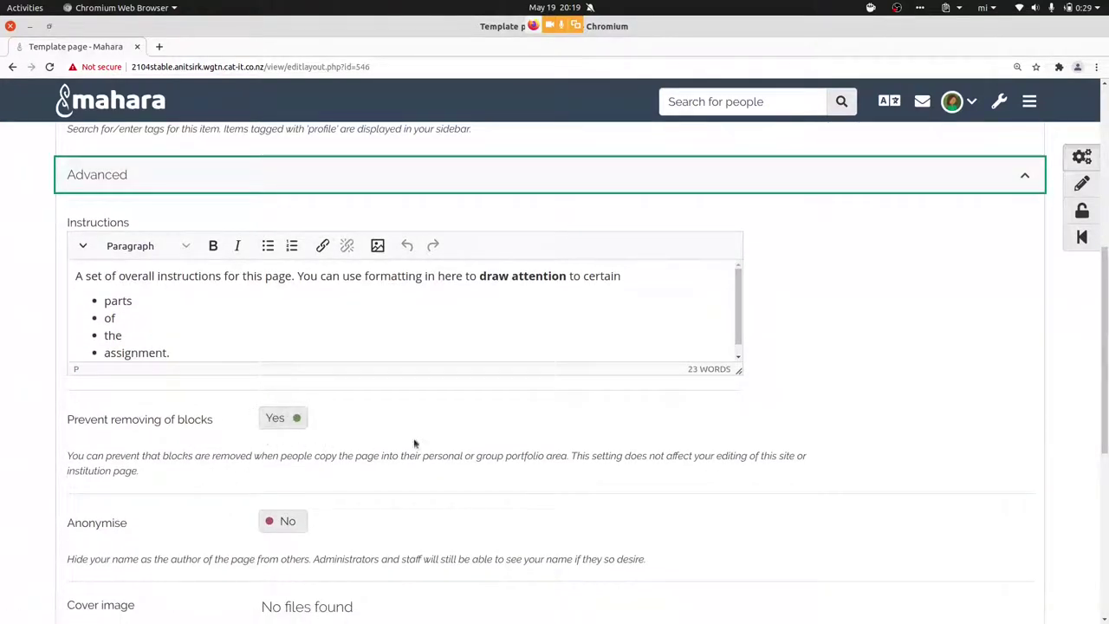
pyautogui.scroll(-5, 445, 451)
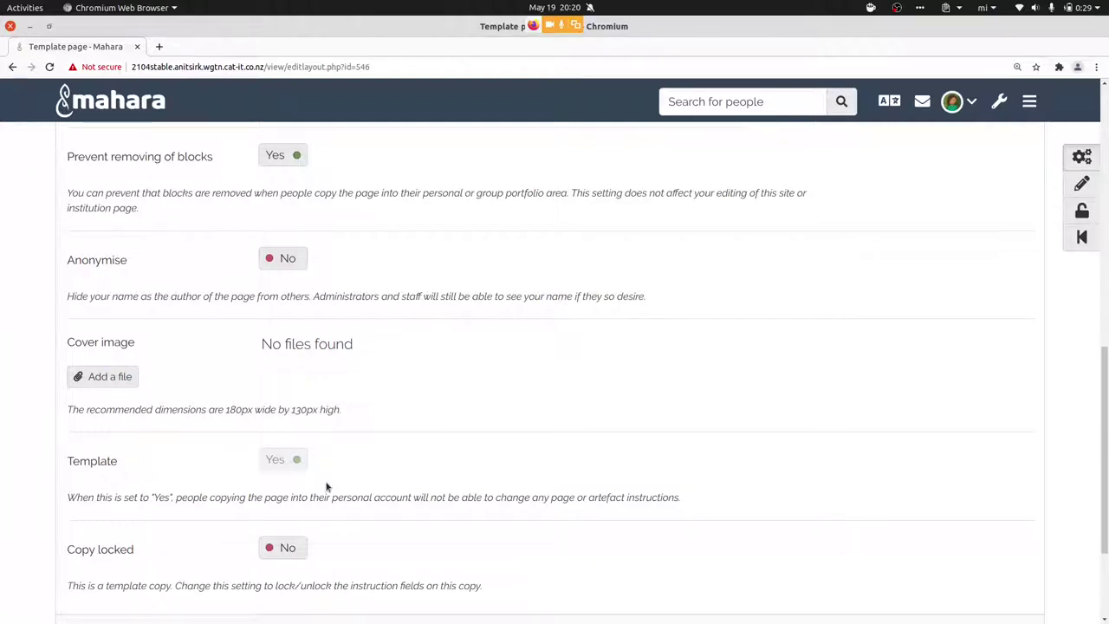
pyautogui.scroll(2, 326, 487)
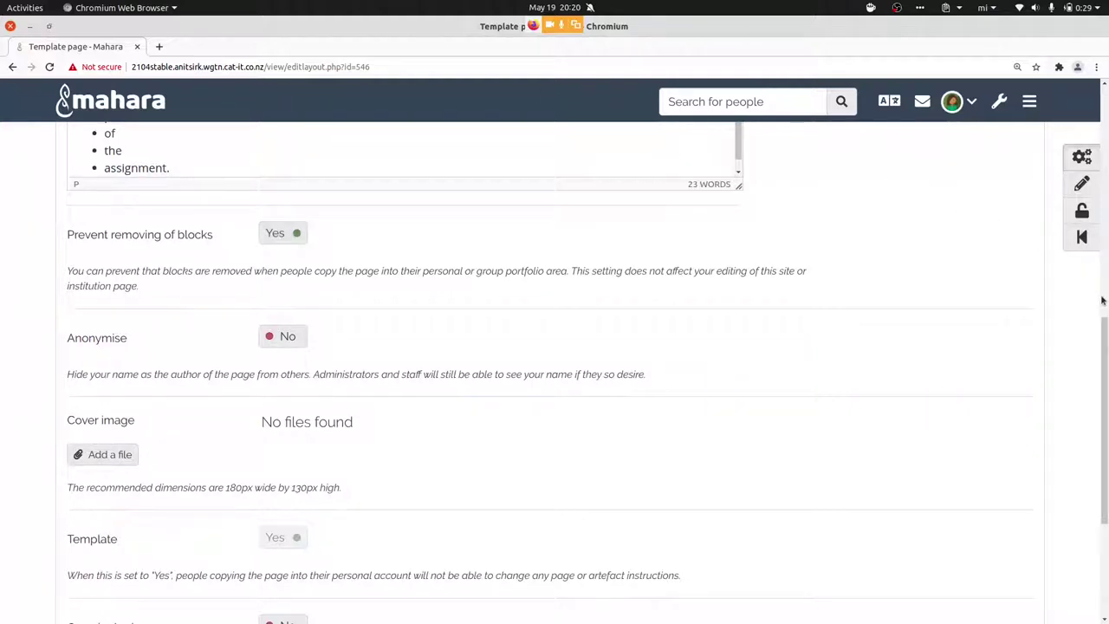
pyautogui.click(1084, 239)
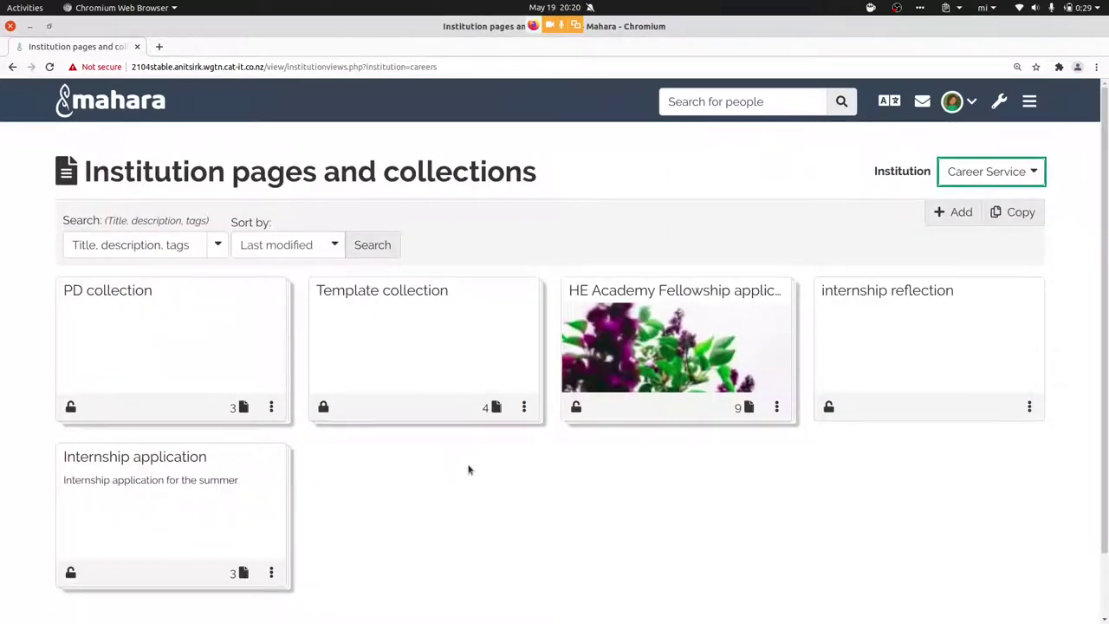
# View the PD collection's Portfolio completion page and open it for editing
pyautogui.click(106, 295)
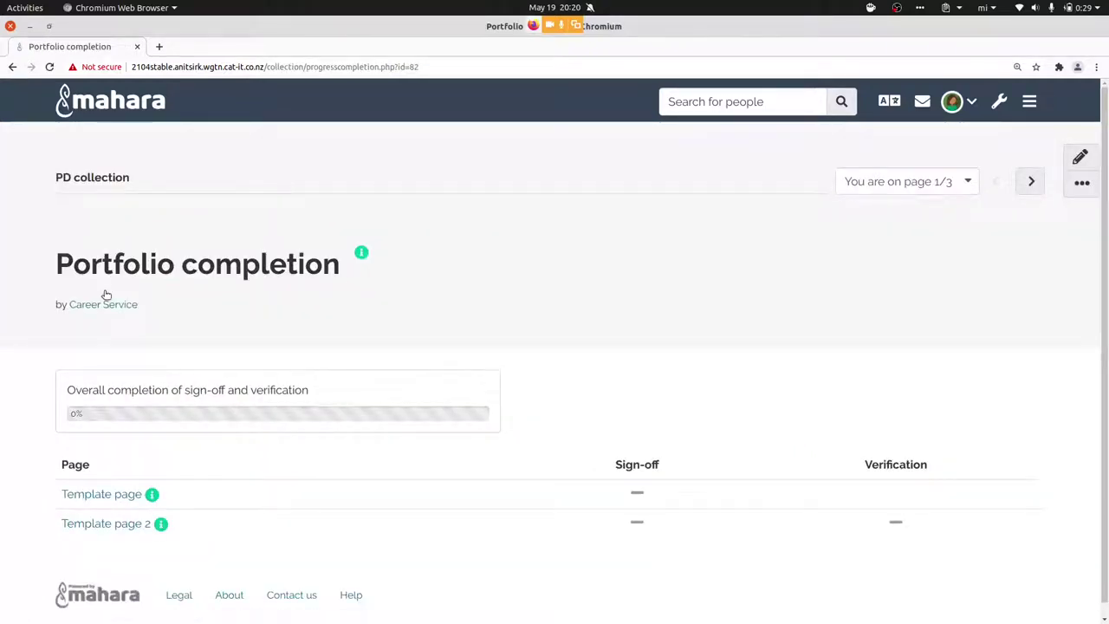
pyautogui.scroll(-1, 632, 288)
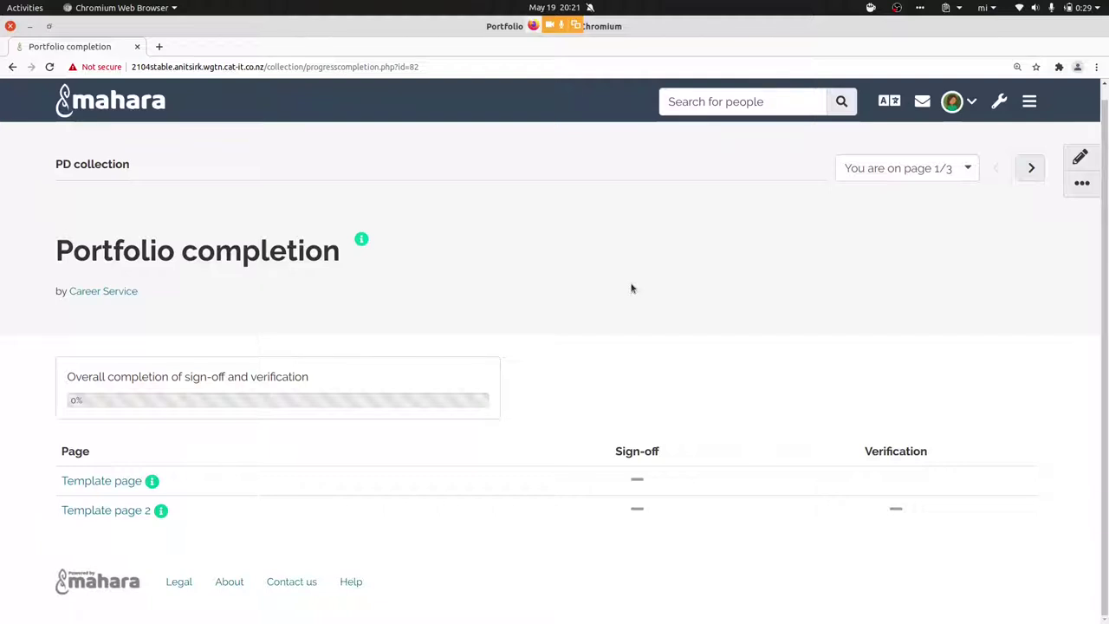
pyautogui.click(1080, 160)
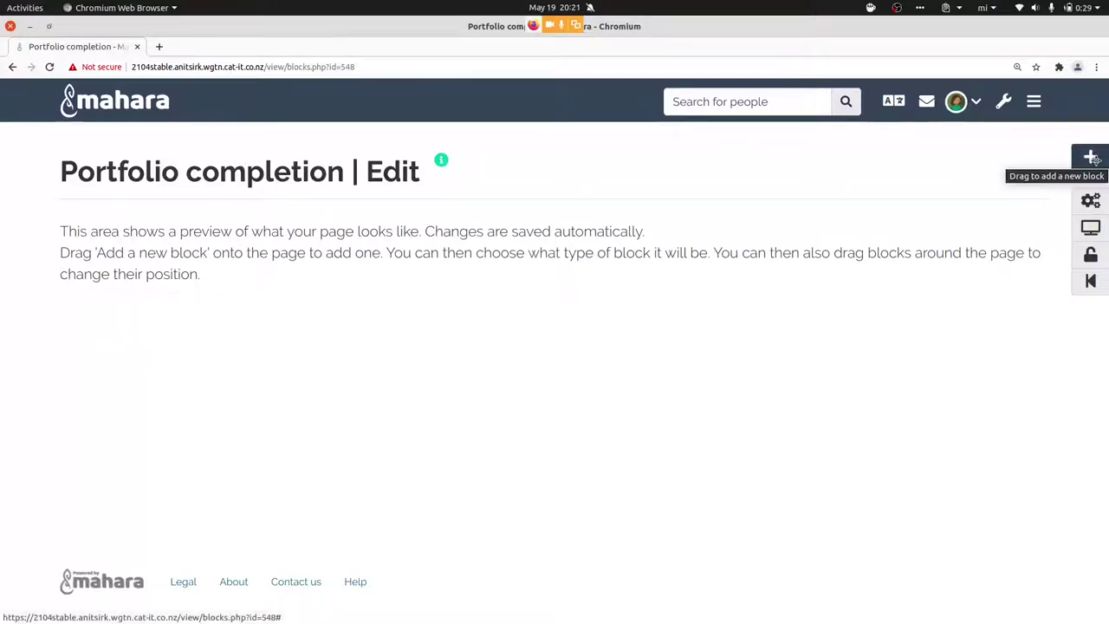
# Add a Portfolio review block titled "Primary statement" to the empty Portfolio completion page
pyautogui.moveTo(1090, 158); pyautogui.dragTo(130, 324)
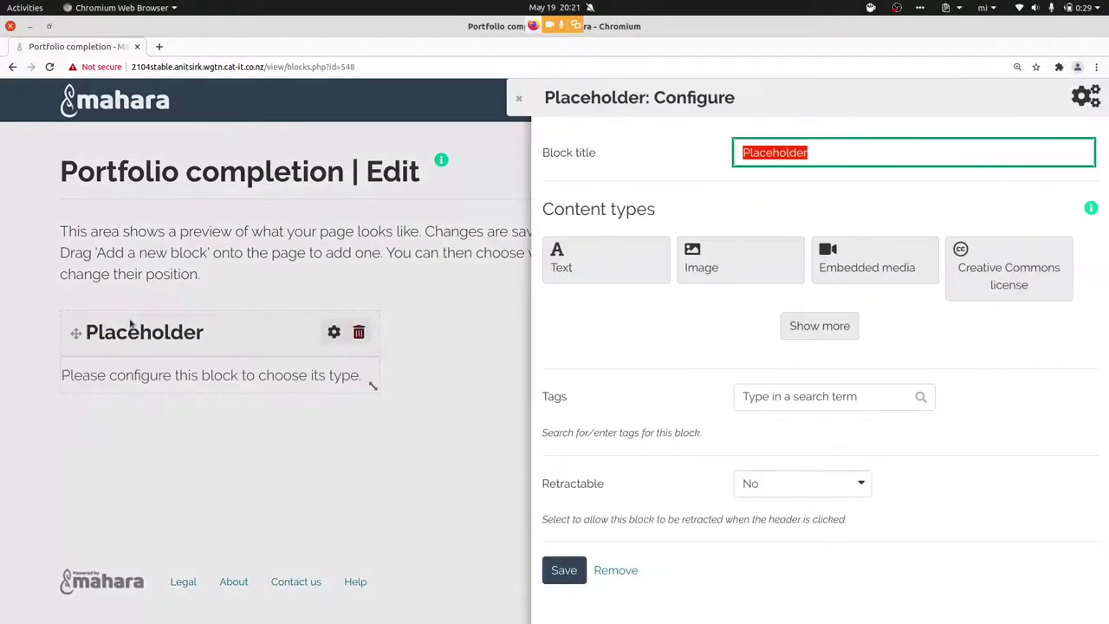
pyautogui.write('Prima')
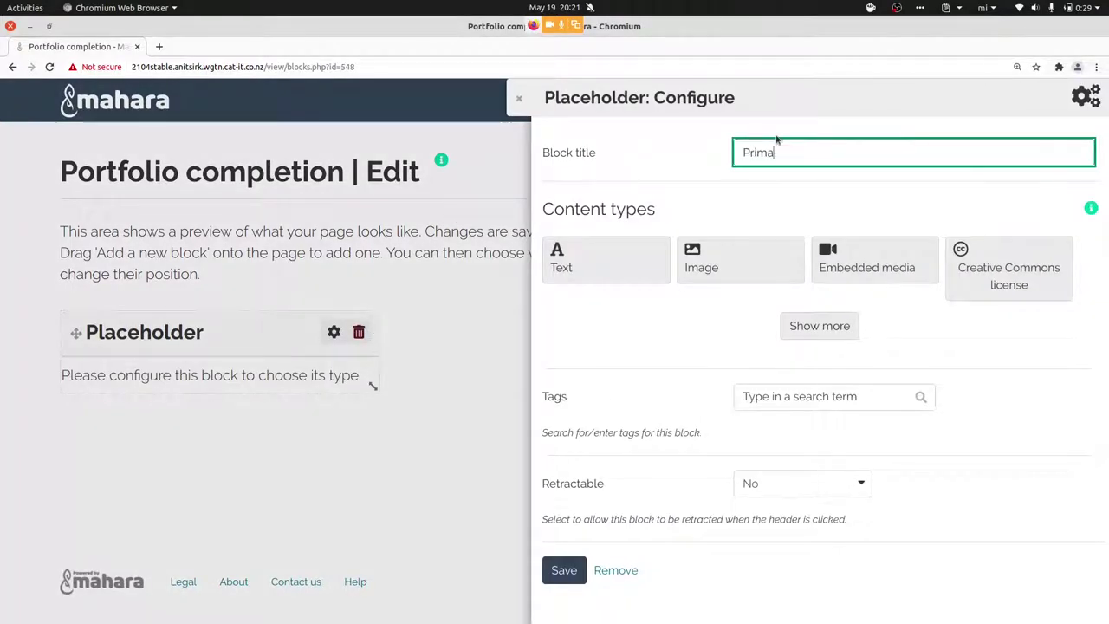
pyautogui.write('ry statement')
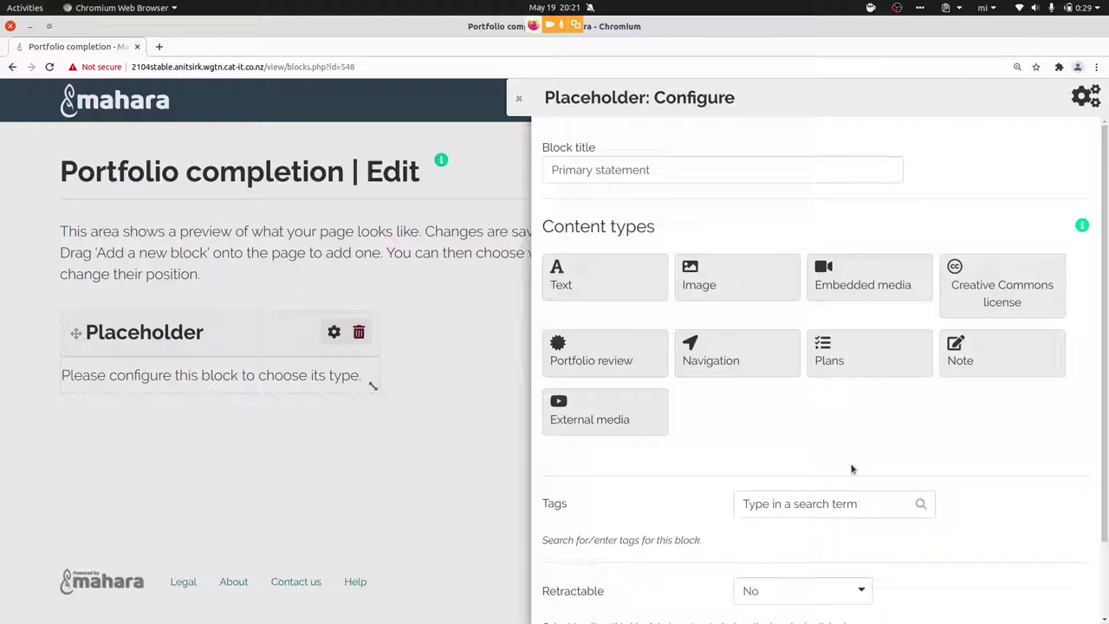
pyautogui.click(645, 361)
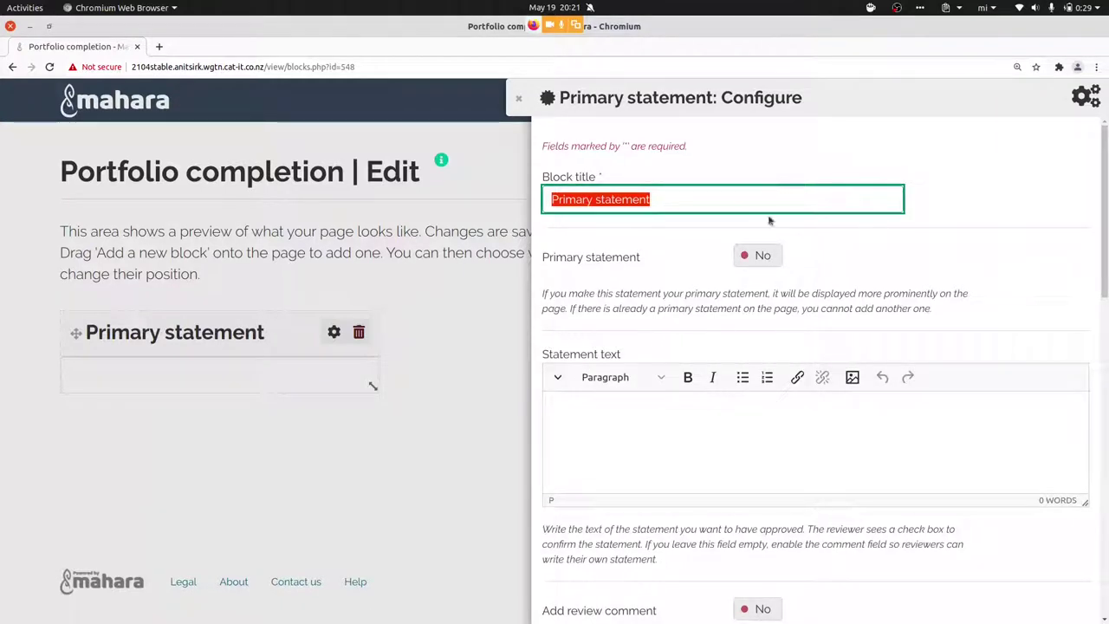
# Make the block the page's primary statement and fill its statement text with lorem ipsum placeholder text
pyautogui.click(755, 252)
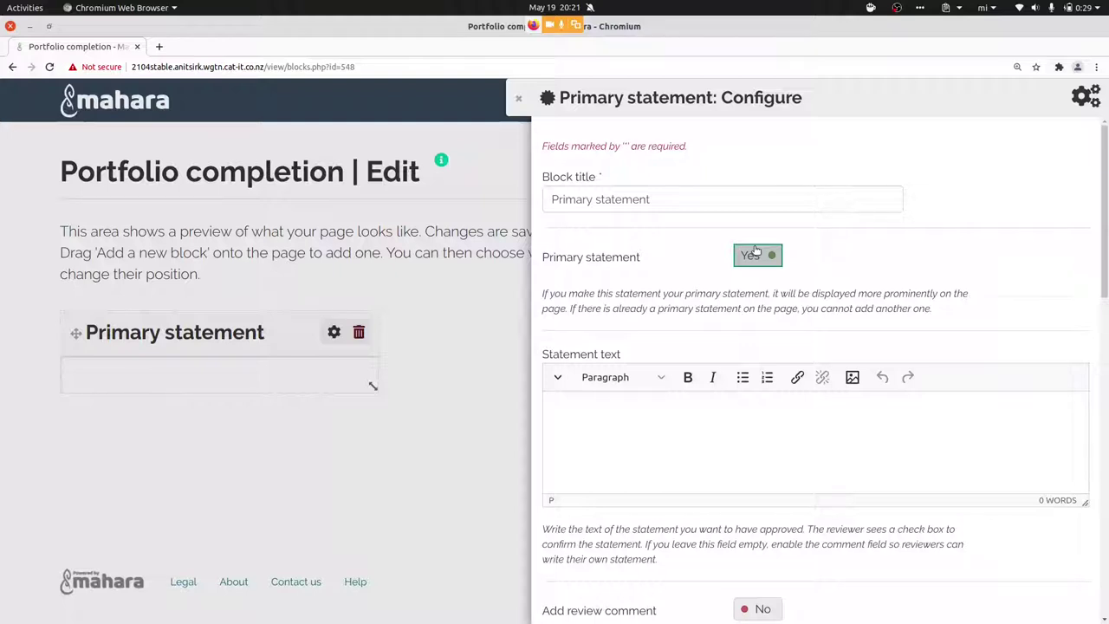
pyautogui.click(709, 402)
pyautogui.write(':lore')
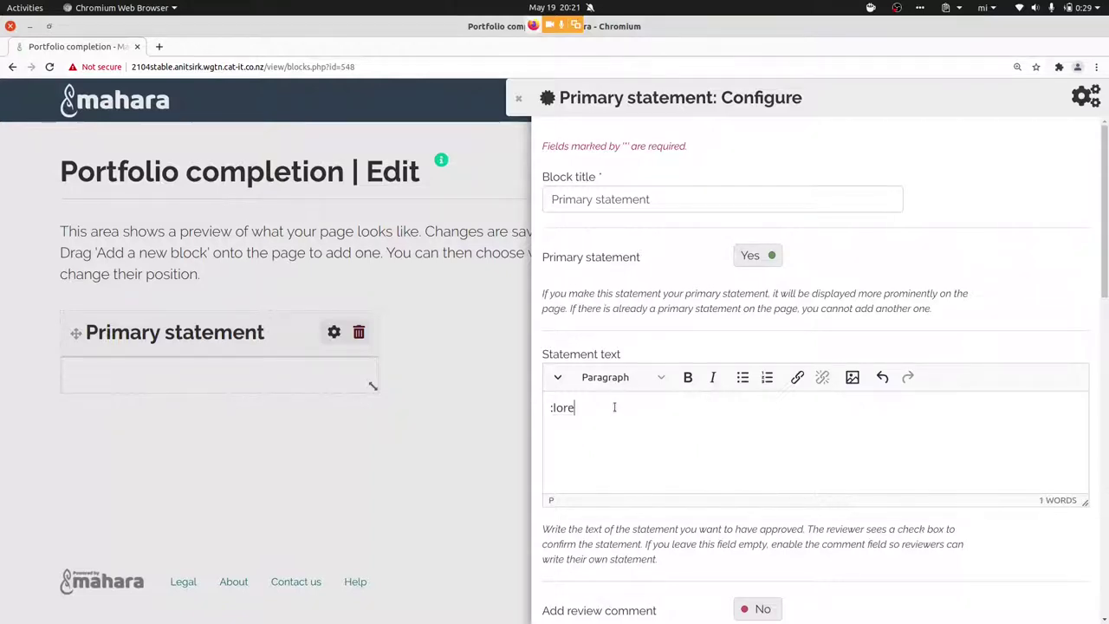
pyautogui.write('m')
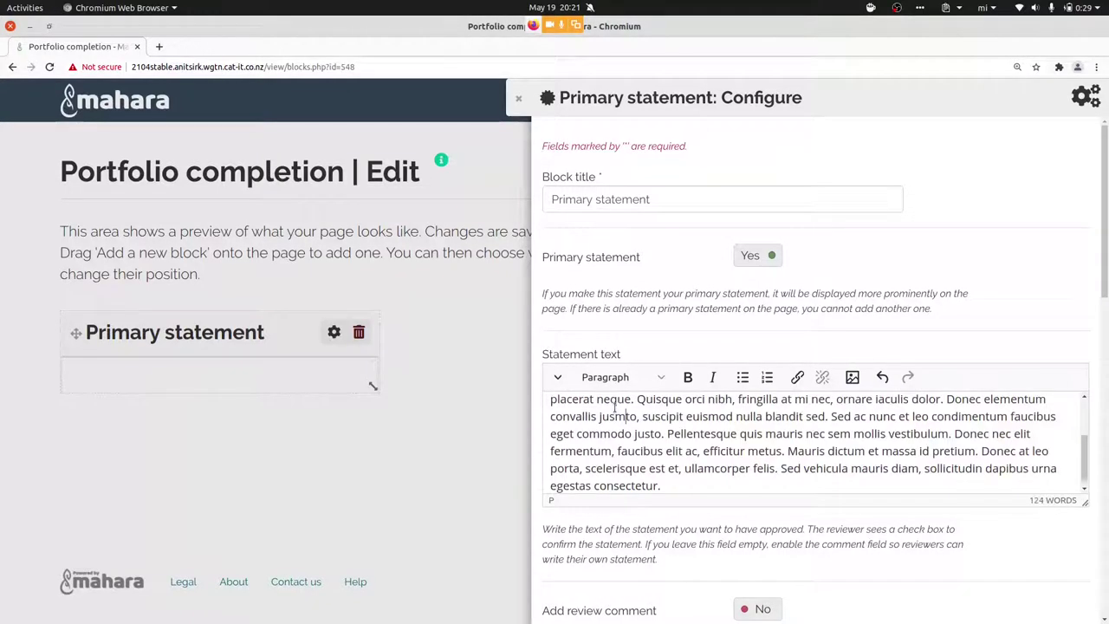
# Enable displaying the reviewer's name and make the primary statement available to the Reviewer role
pyautogui.scroll(-5, 913, 584)
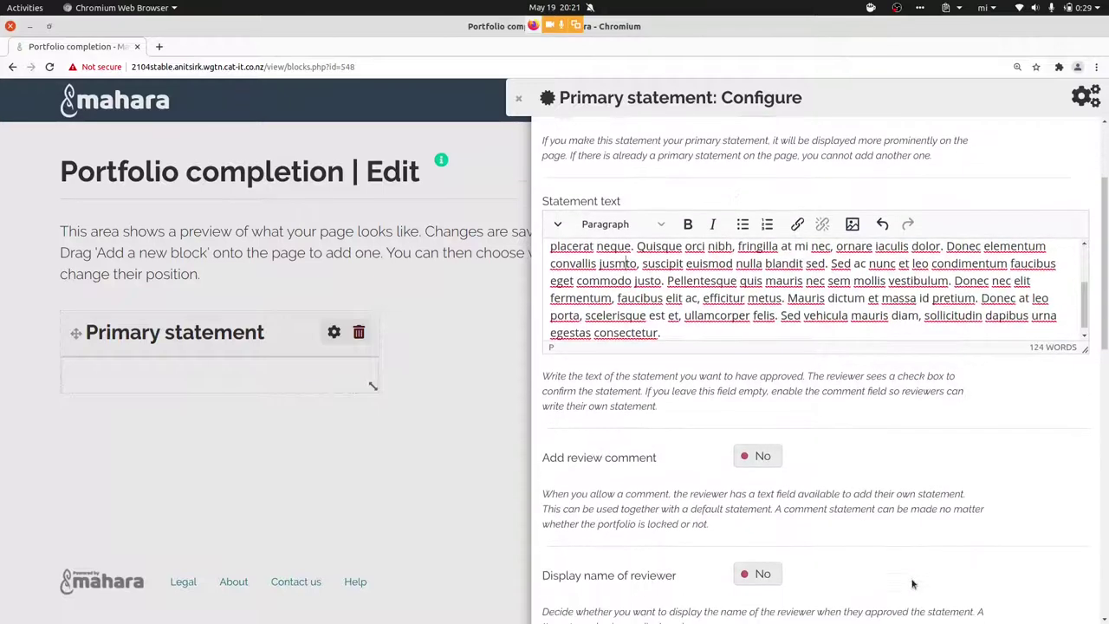
pyautogui.scroll(-1, 912, 584)
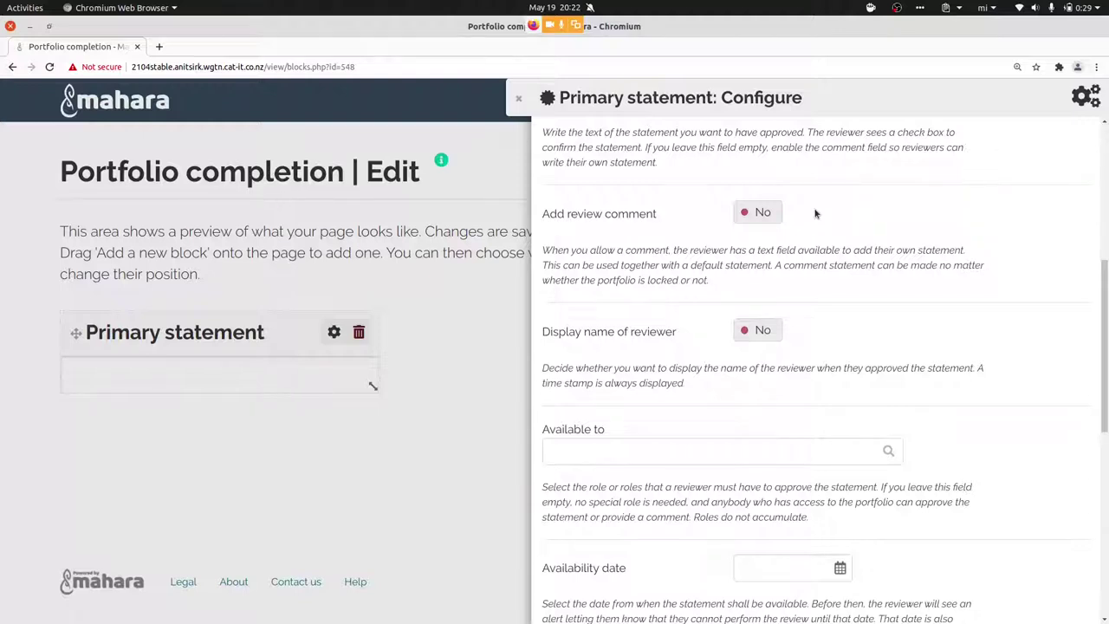
pyautogui.click(763, 331)
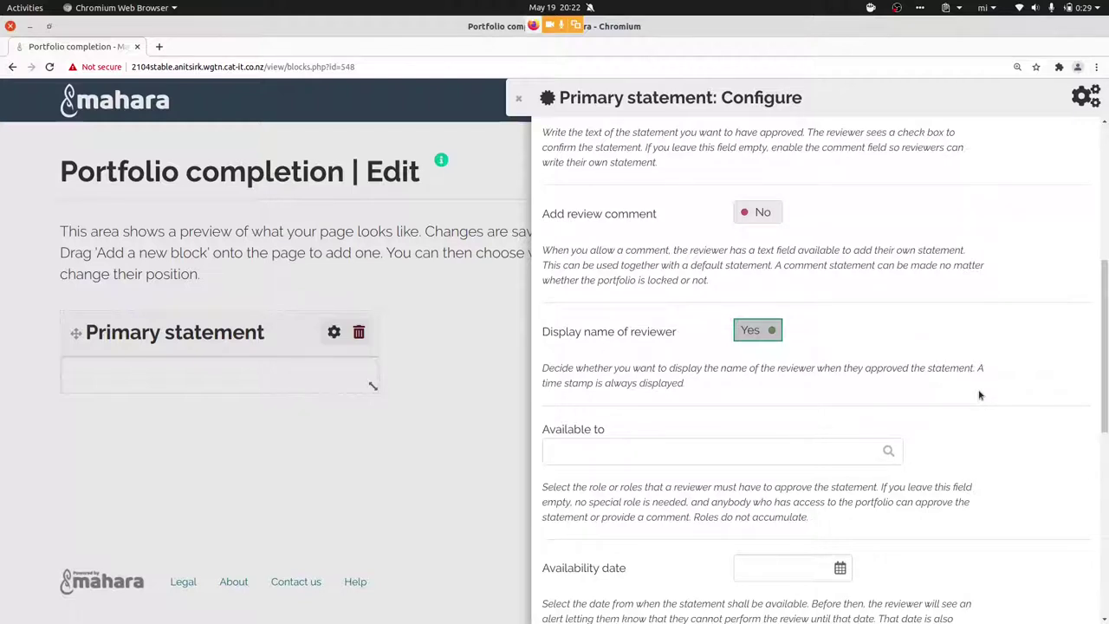
pyautogui.scroll(-5, 981, 395)
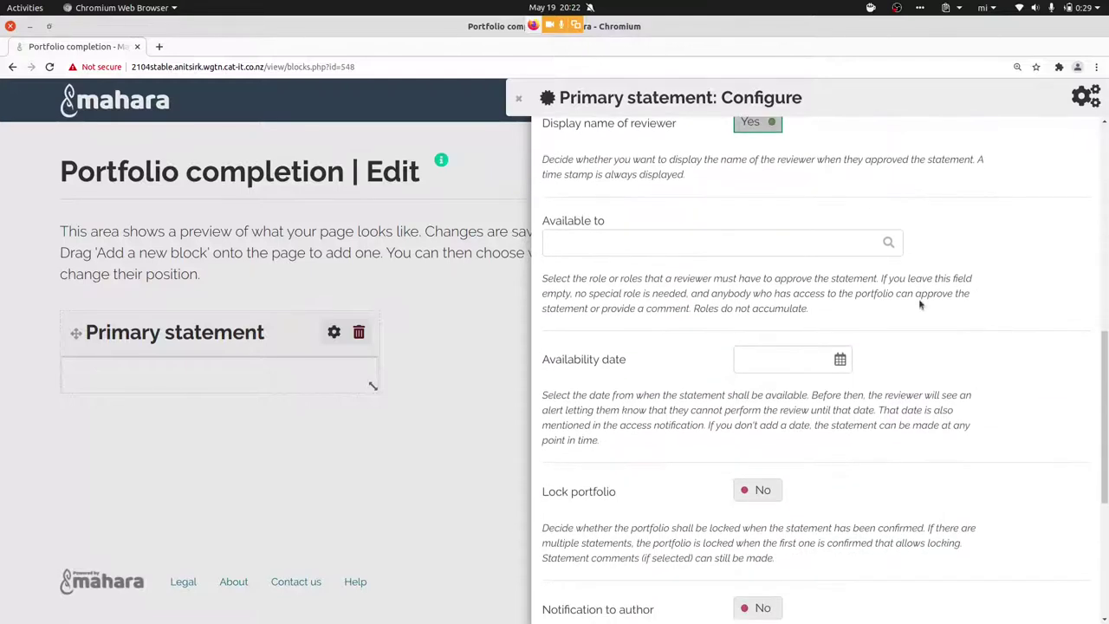
pyautogui.click(696, 242)
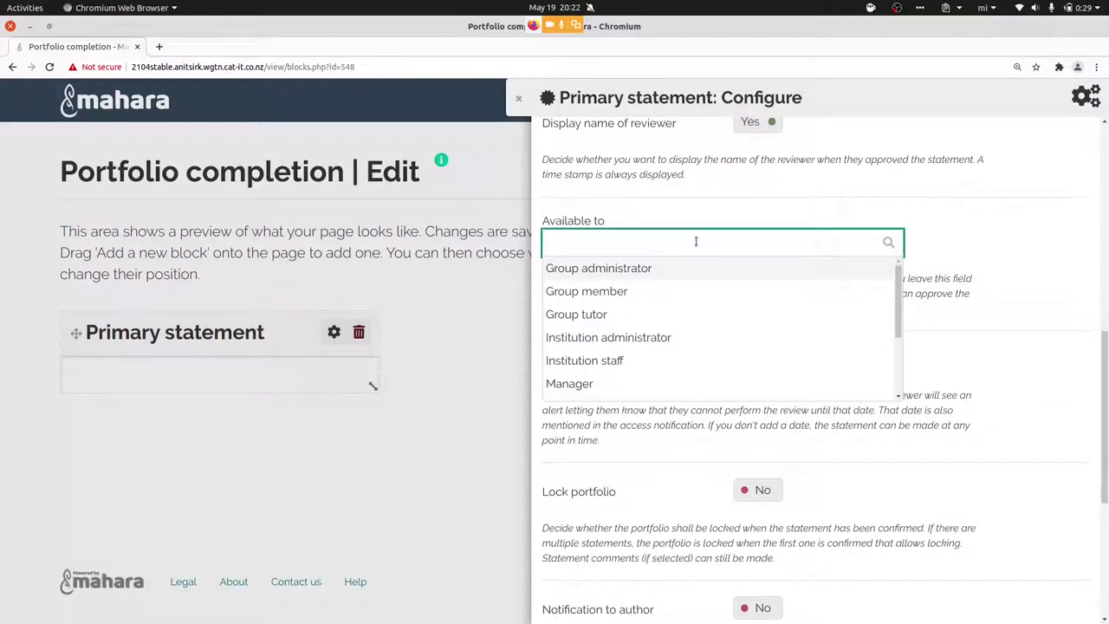
pyautogui.write('rei')
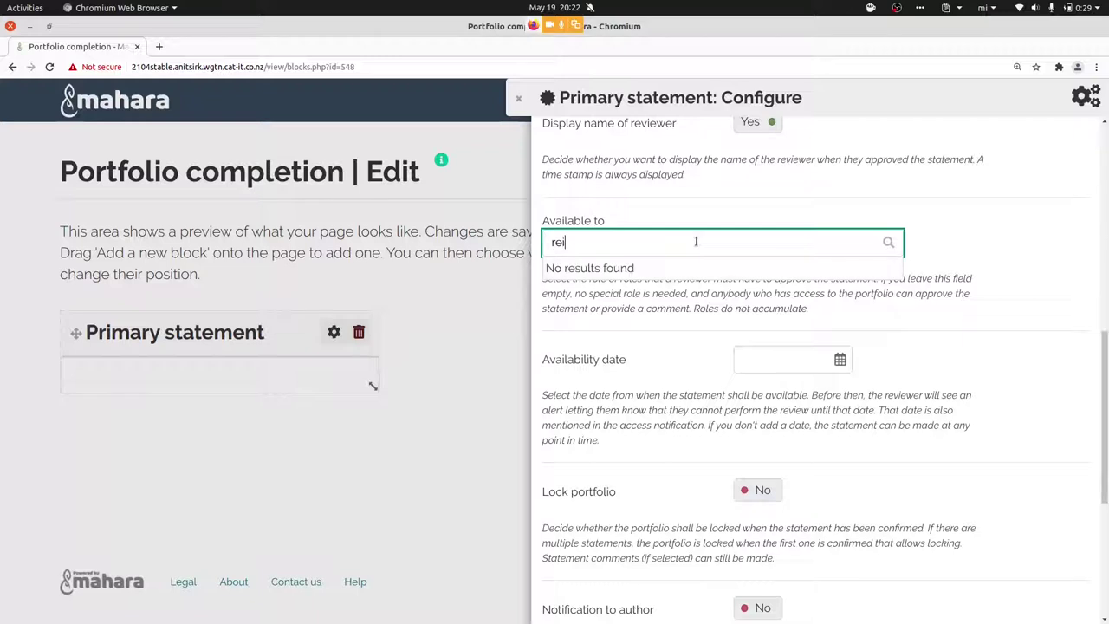
pyautogui.press('BackSpace')
pyautogui.write('vw')
pyautogui.press('BackSpace')
pyautogui.click(650, 274)
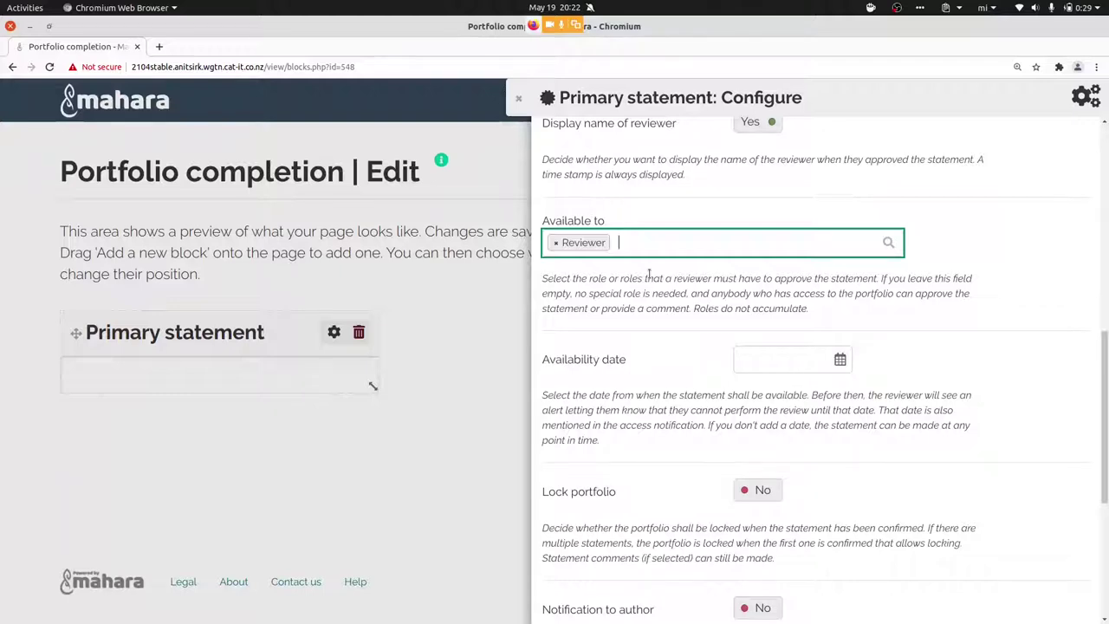
# Enable locking the portfolio and notification to the author for the primary statement
pyautogui.scroll(-2, 699, 391)
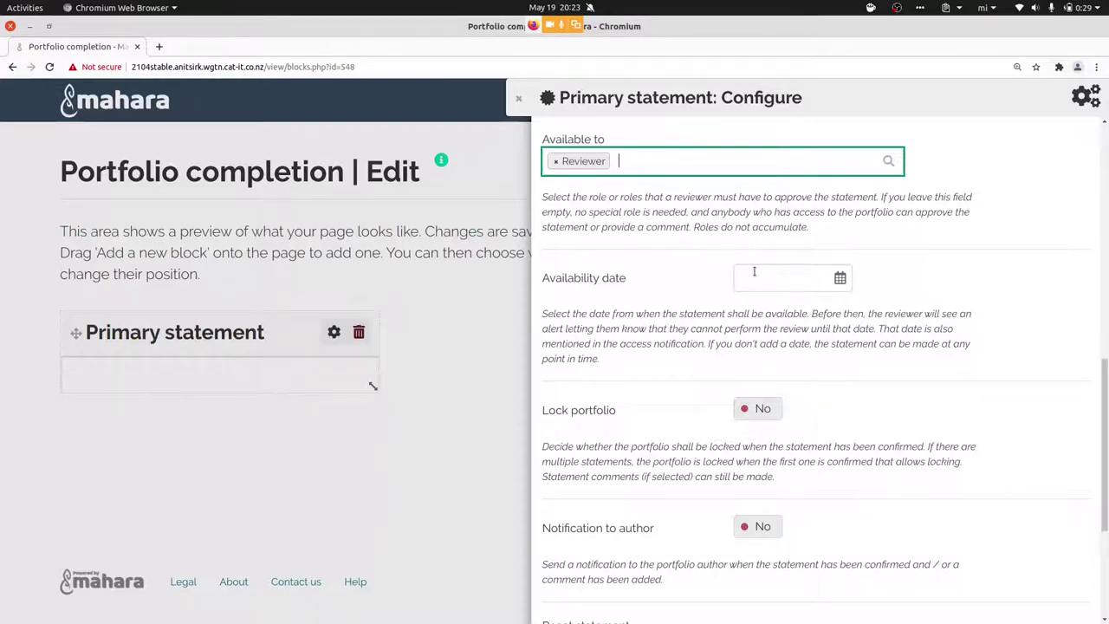
pyautogui.scroll(-3, 883, 386)
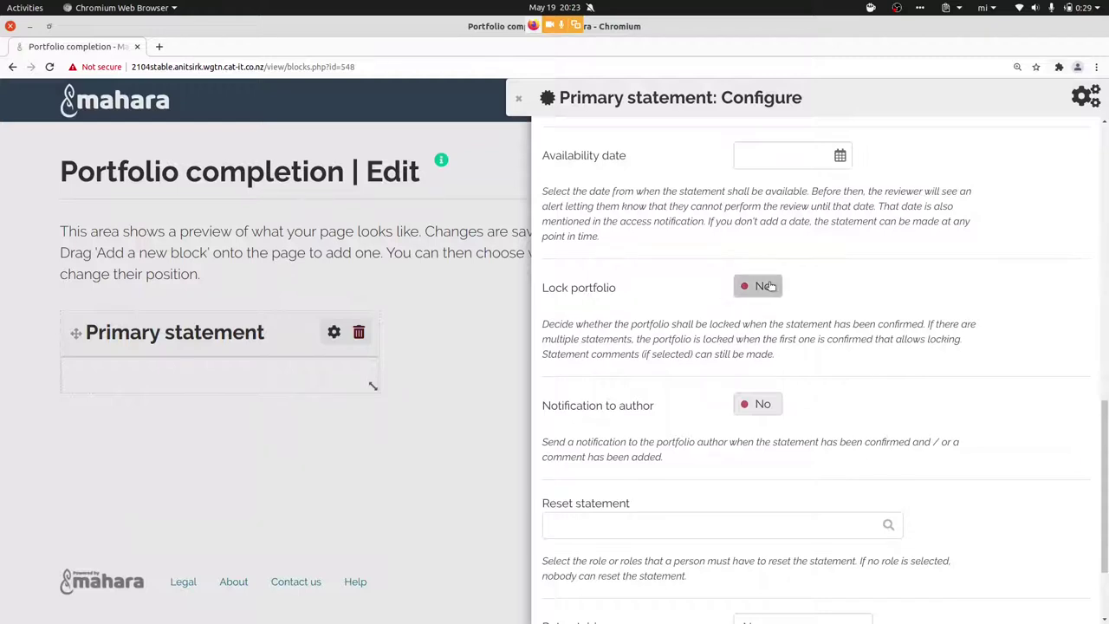
pyautogui.click(769, 287)
pyautogui.click(754, 405)
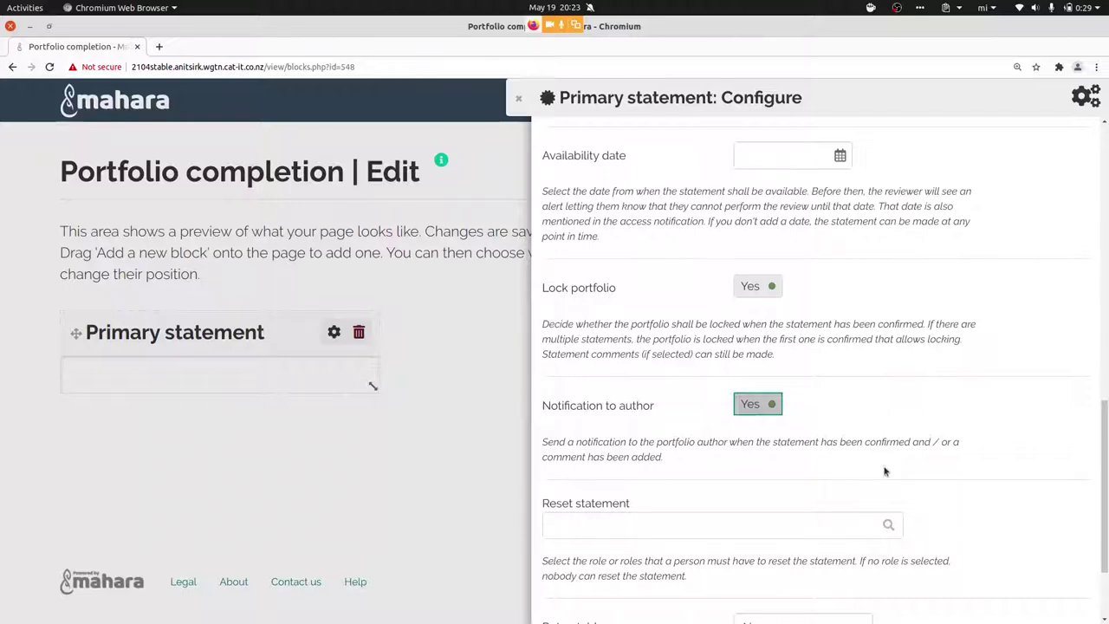
# Allow the Site administrator role to reset the primary statement
pyautogui.scroll(-3, 885, 472)
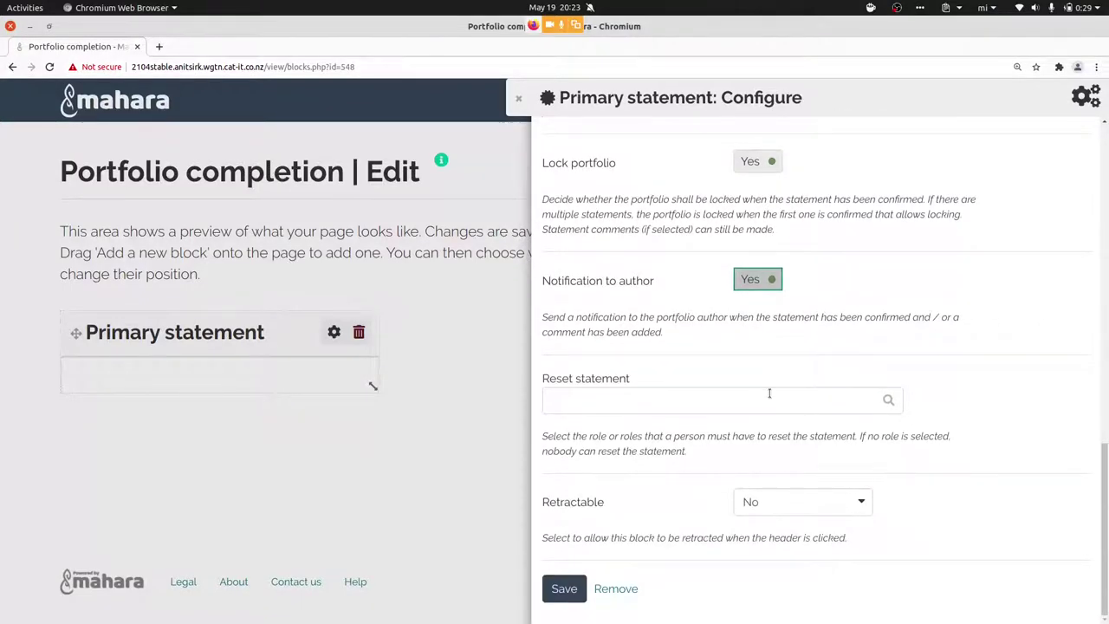
pyautogui.click(769, 395)
pyautogui.write('site')
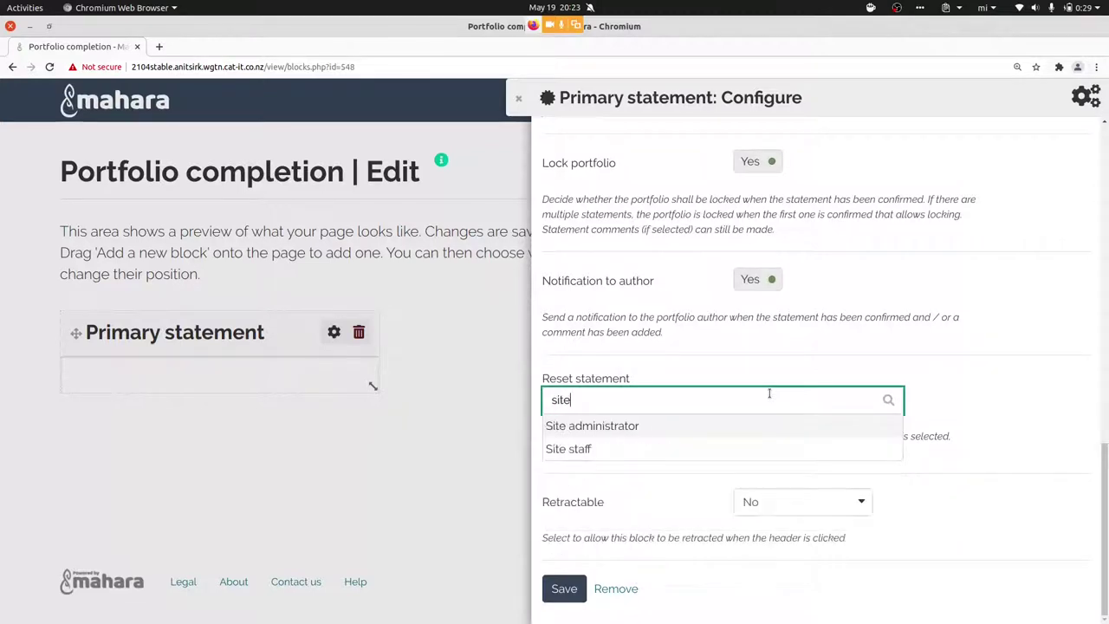
pyautogui.click(611, 429)
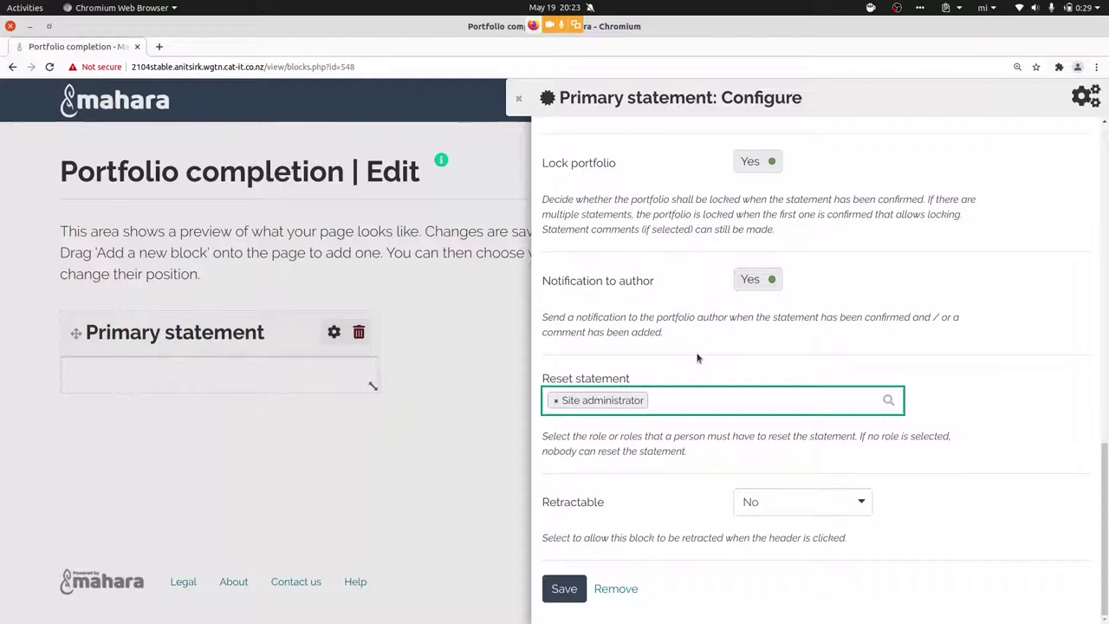
# Save the Primary statement block and widen it to the full page width
pyautogui.click(572, 589)
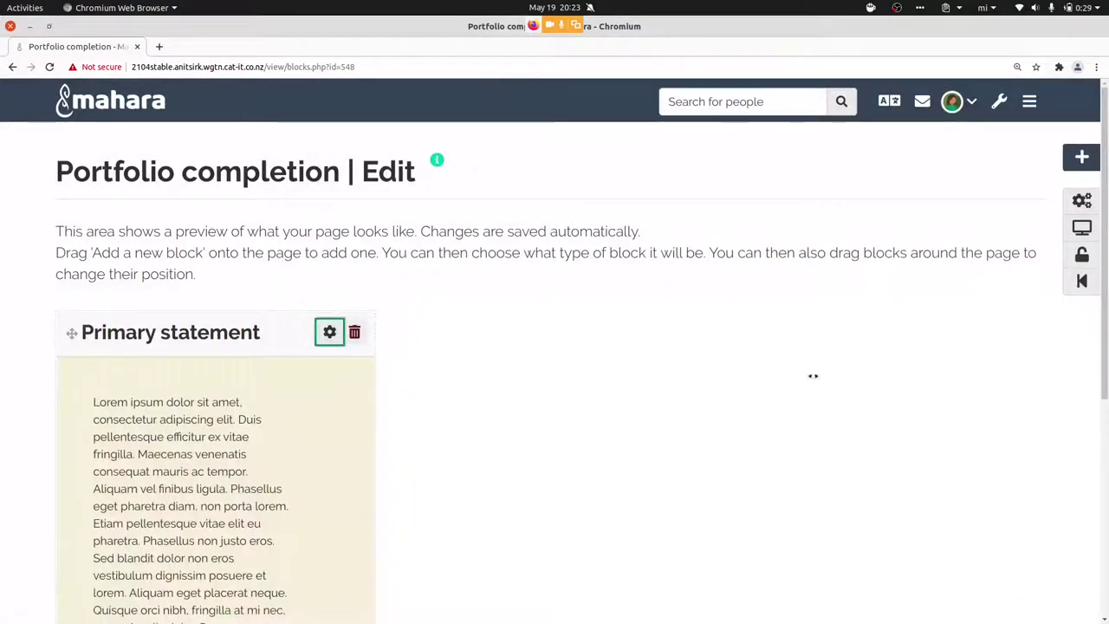
pyautogui.moveTo(813, 376); pyautogui.dragTo(1035, 329)
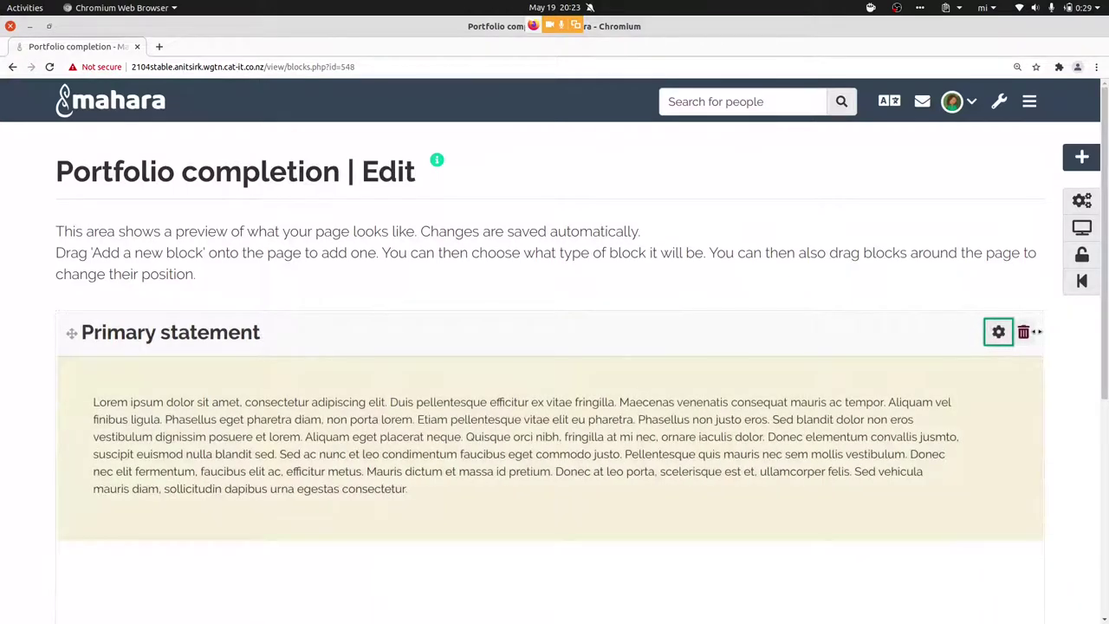
pyautogui.scroll(-5, 1035, 331)
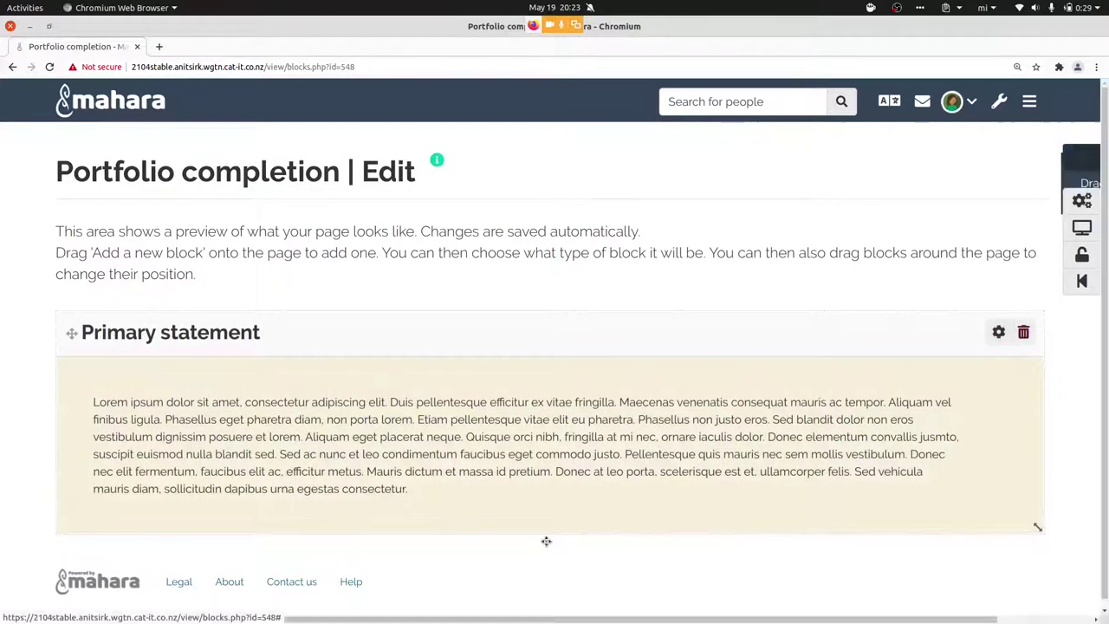
# Add a second Portfolio review block titled "Reviewer comment" below the Primary statement block
pyautogui.moveTo(546, 540); pyautogui.dragTo(110, 537)
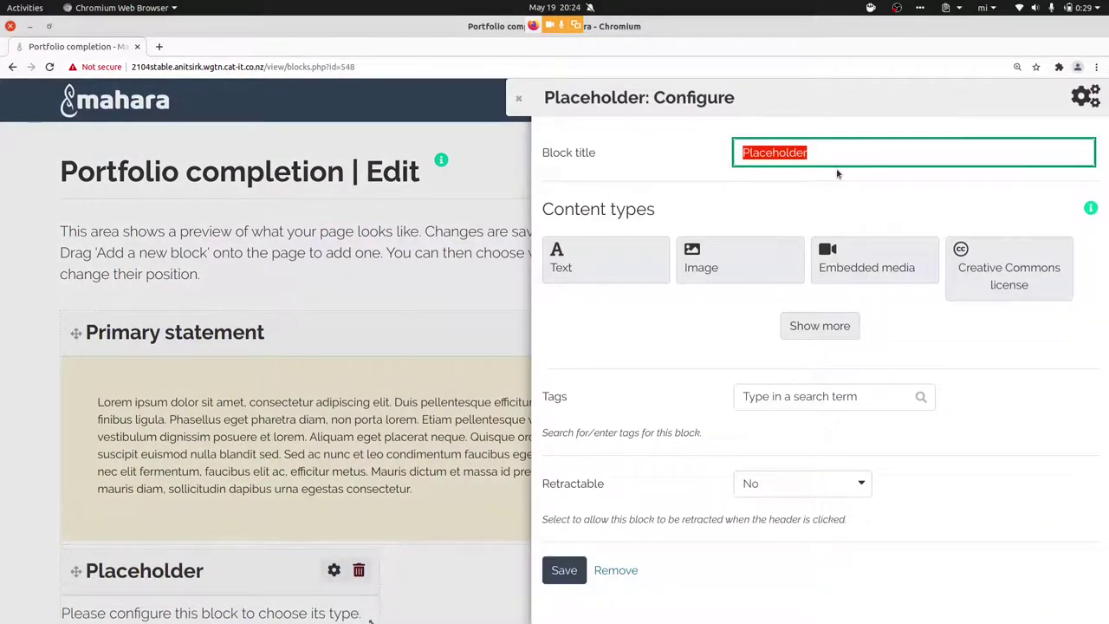
pyautogui.write('Reviewer comment')
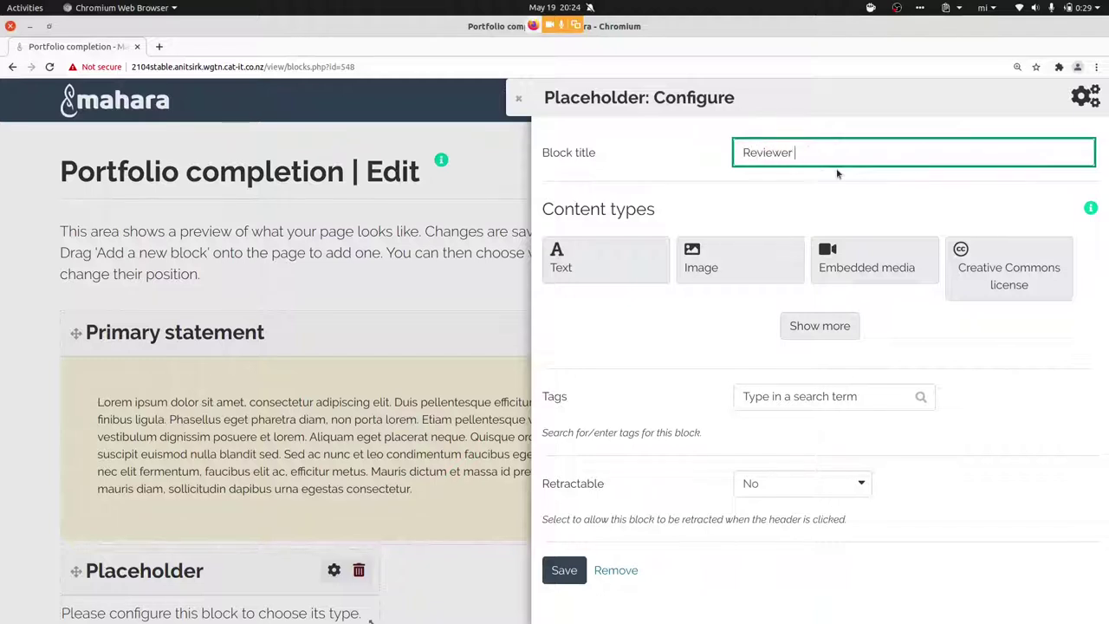
pyautogui.click(794, 325)
pyautogui.click(597, 355)
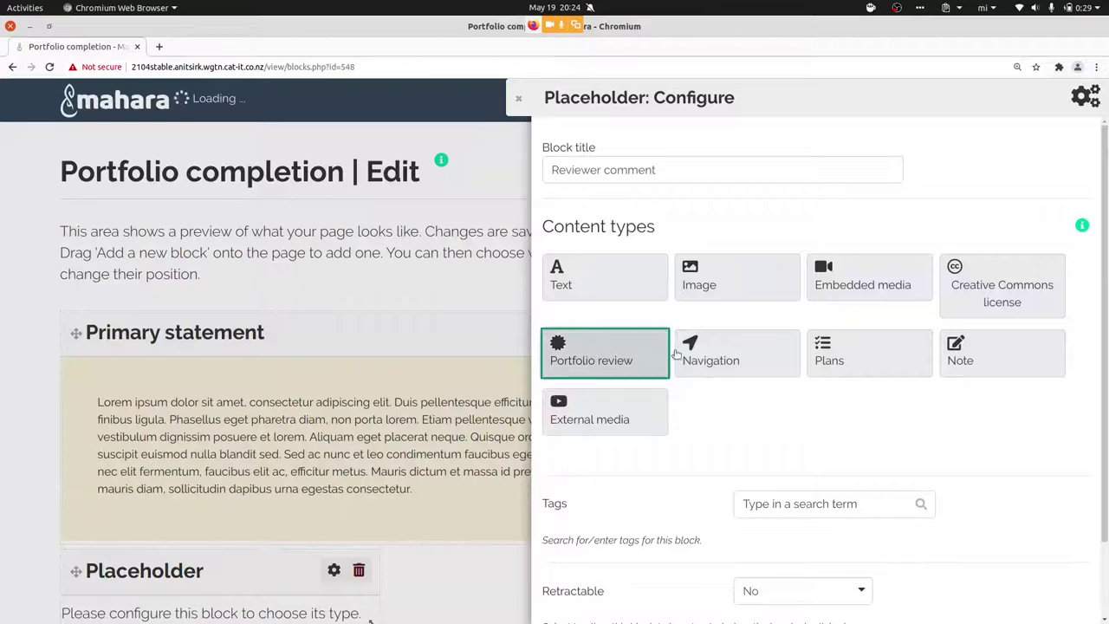
# Enable the review comment for the Reviewer comment block and make it available to the Reviewer role
pyautogui.scroll(-3, 794, 416)
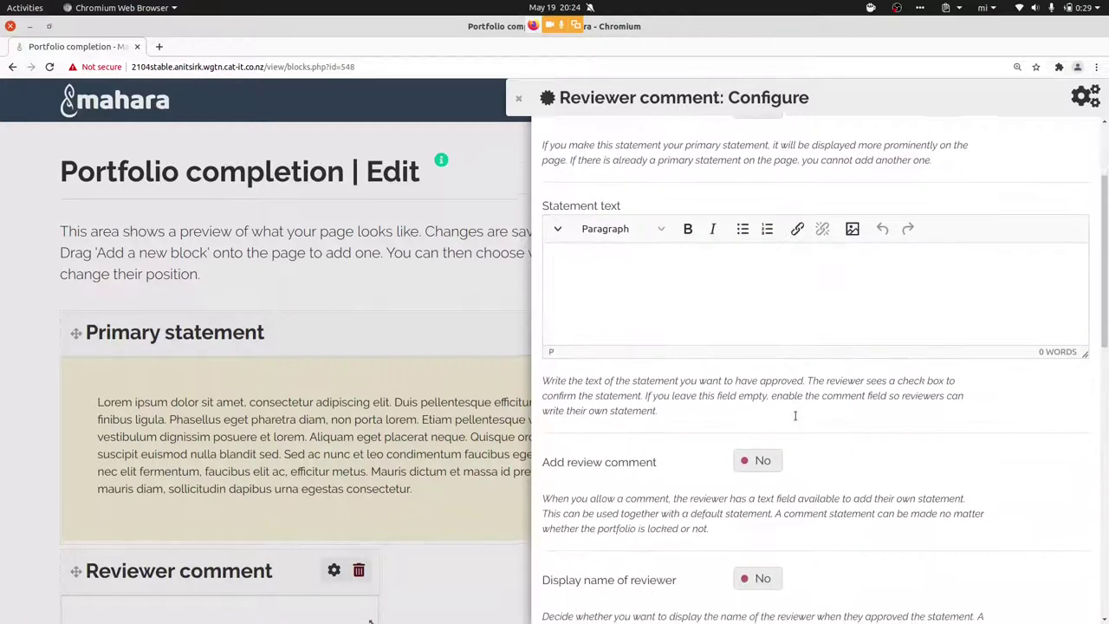
pyautogui.scroll(-5, 896, 420)
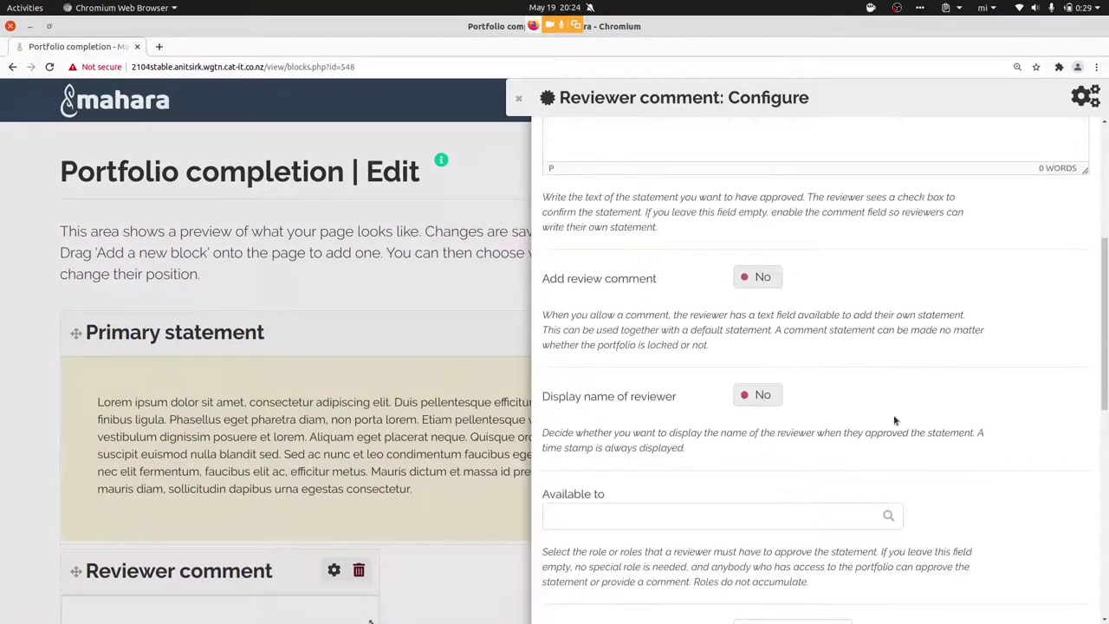
pyautogui.click(763, 229)
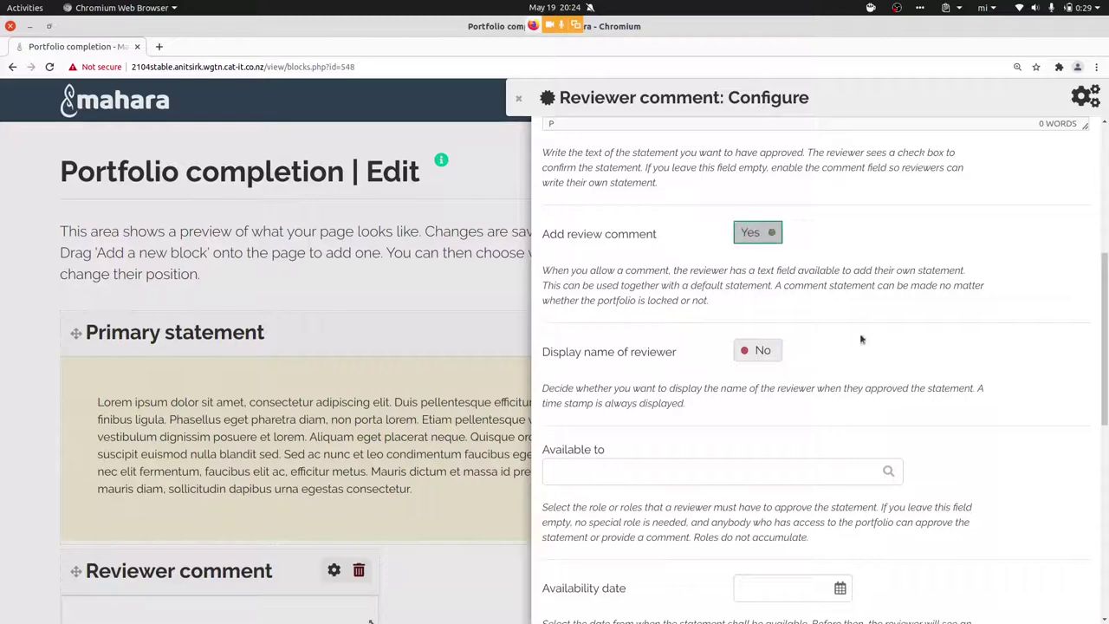
pyautogui.scroll(-3, 830, 351)
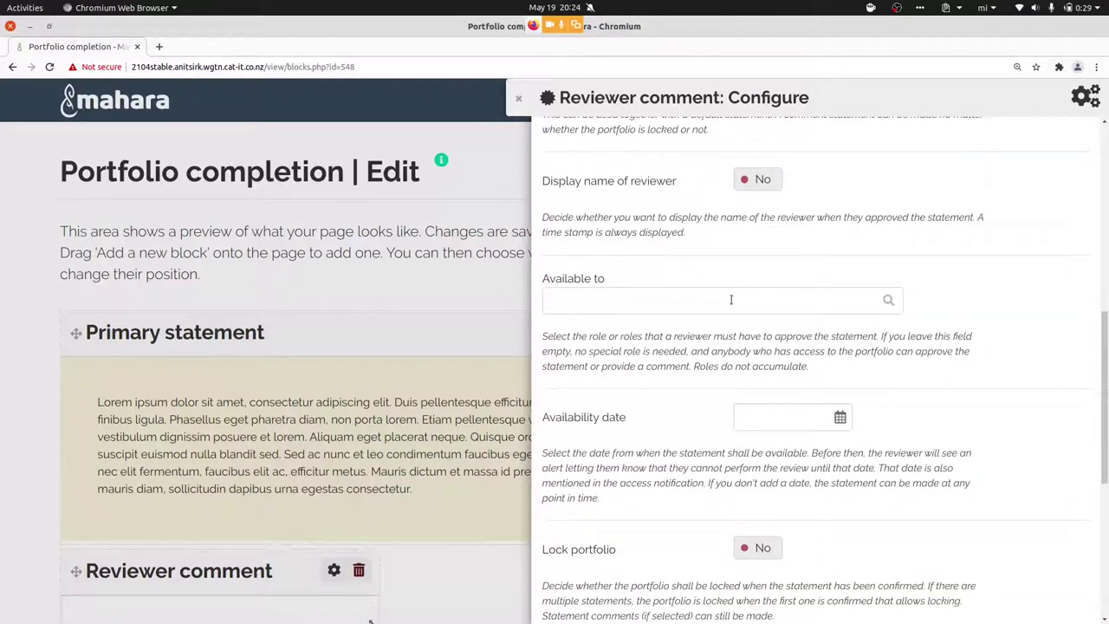
pyautogui.click(732, 300)
pyautogui.write('review')
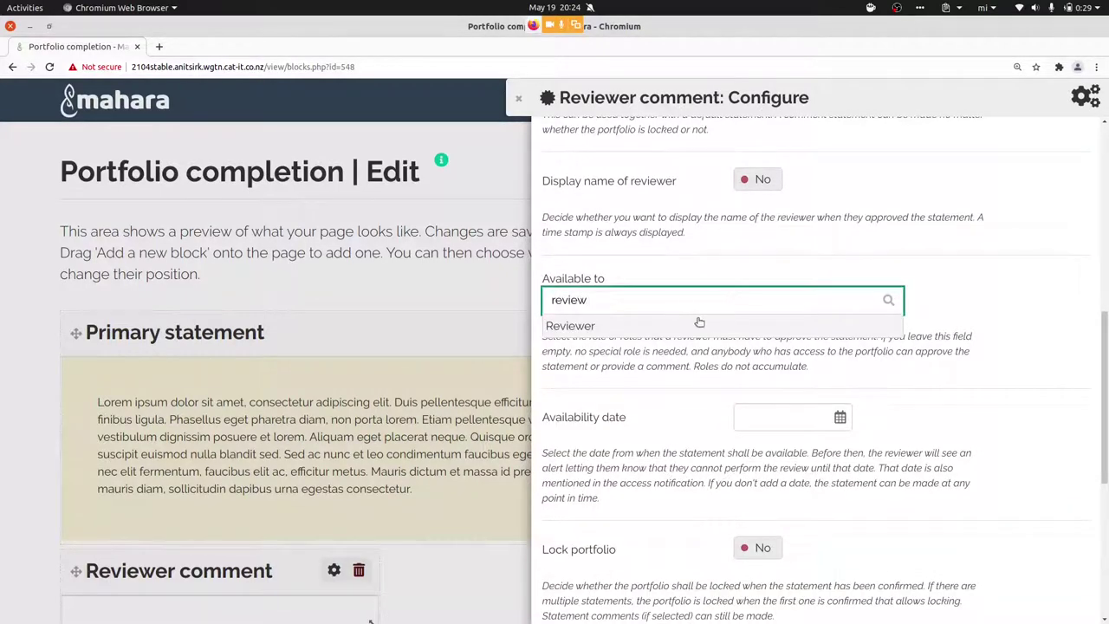
pyautogui.click(699, 327)
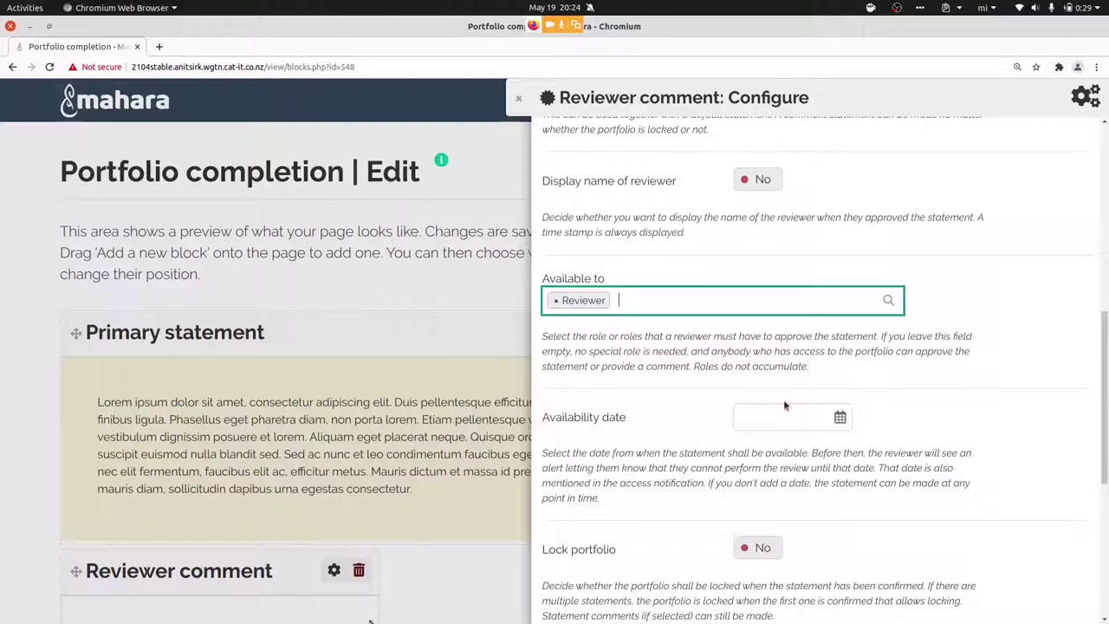
# Allow the Site administrator role to reset the Reviewer comment statement and save the block
pyautogui.scroll(-8, 784, 405)
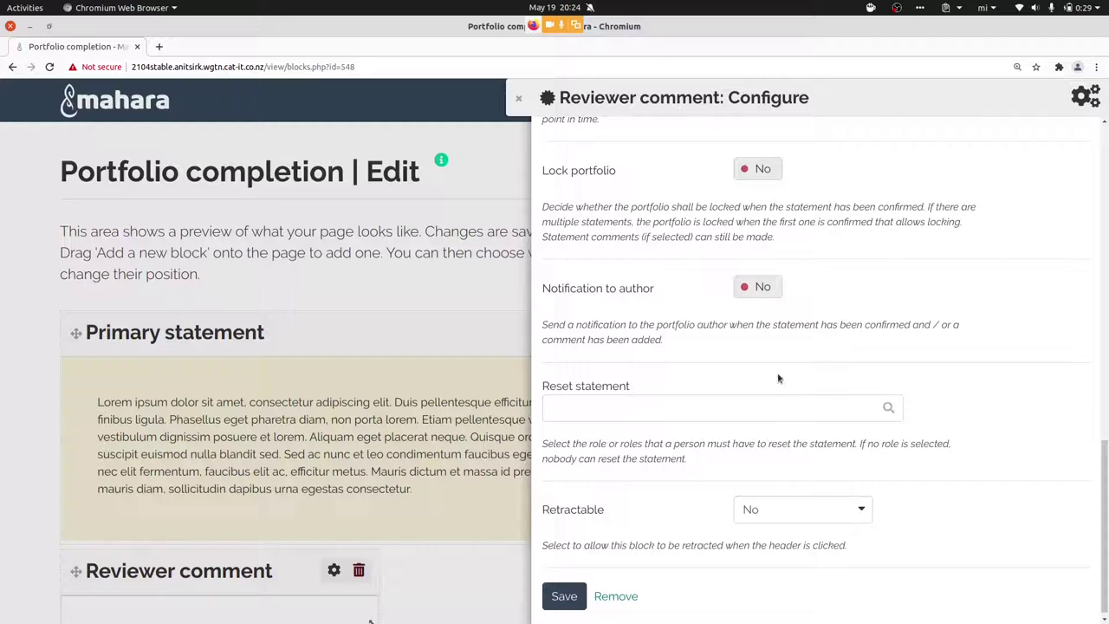
pyautogui.click(655, 413)
pyautogui.write('site')
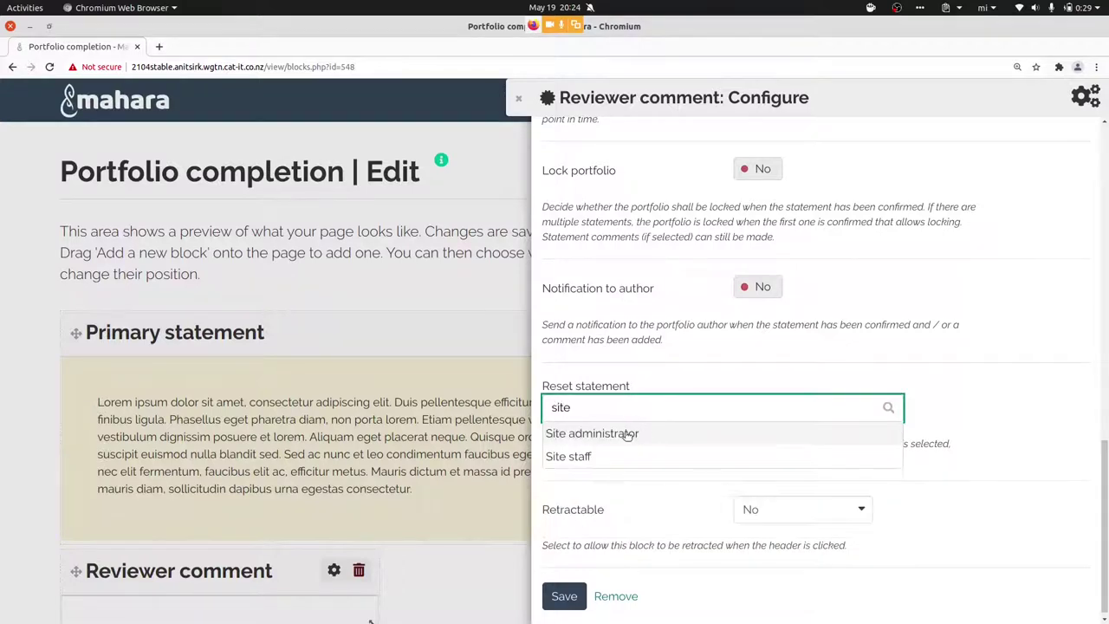
pyautogui.click(629, 434)
pyautogui.click(564, 596)
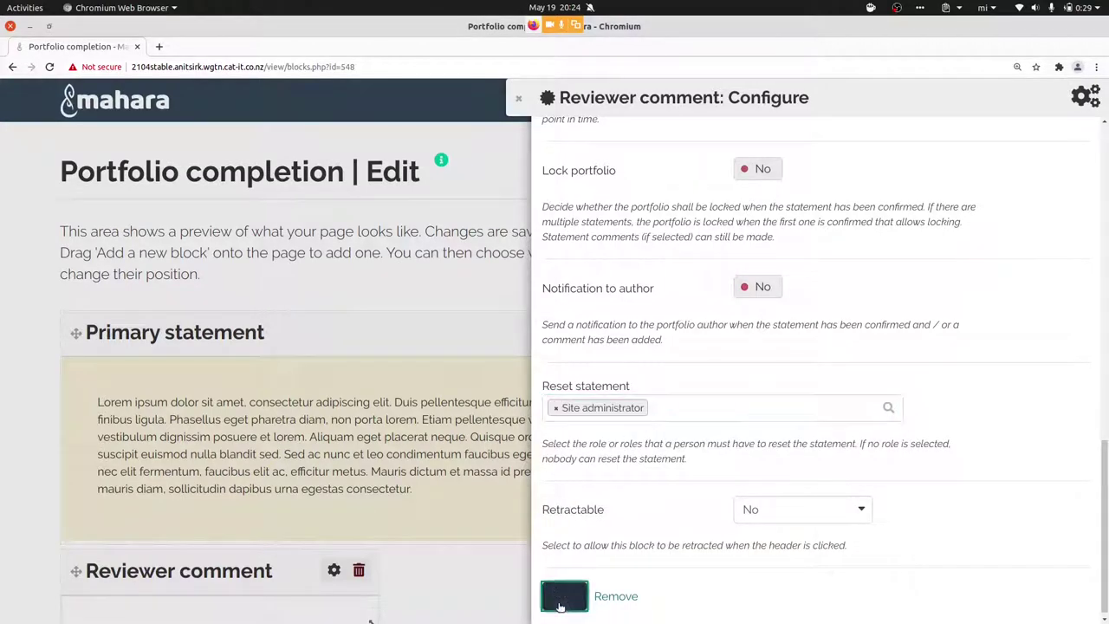
# Widen the Reviewer comment block to a little over half of the page width
pyautogui.scroll(-1, 559, 608)
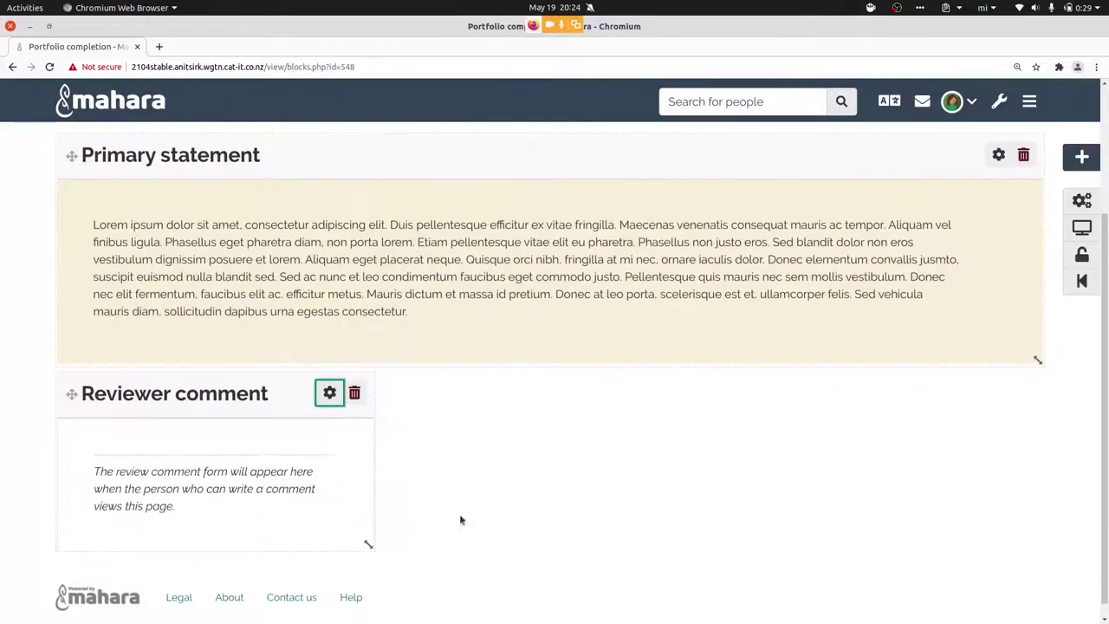
pyautogui.moveTo(367, 471); pyautogui.dragTo(650, 428)
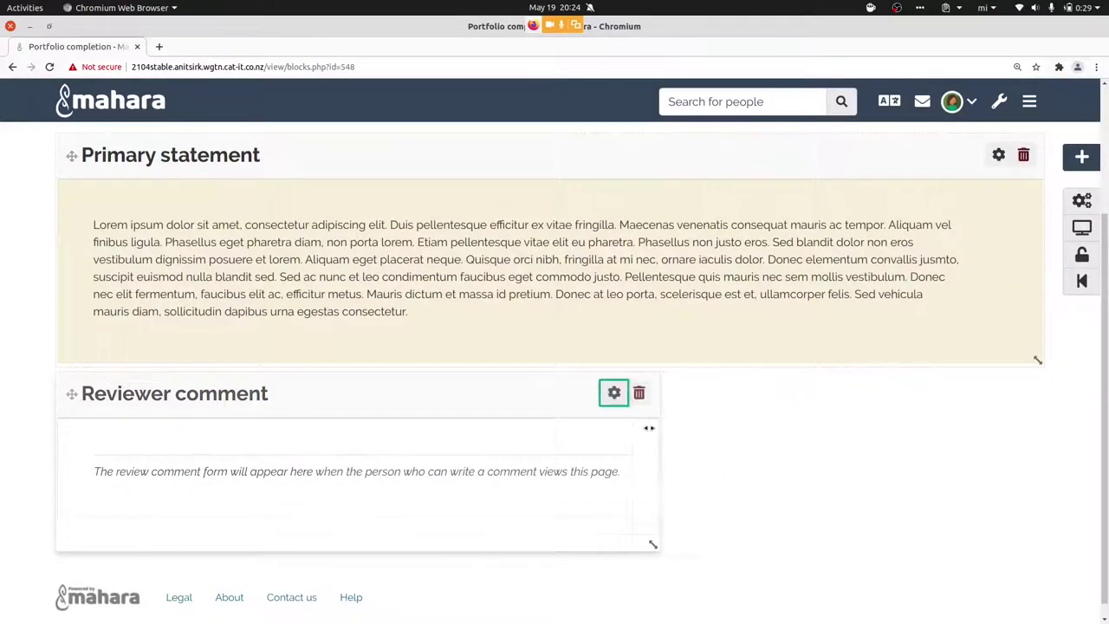
# Display the Portfolio completion page and review its sign-off and verification table, Primary statement and Reviewer comment blocks
pyautogui.click(1082, 228)
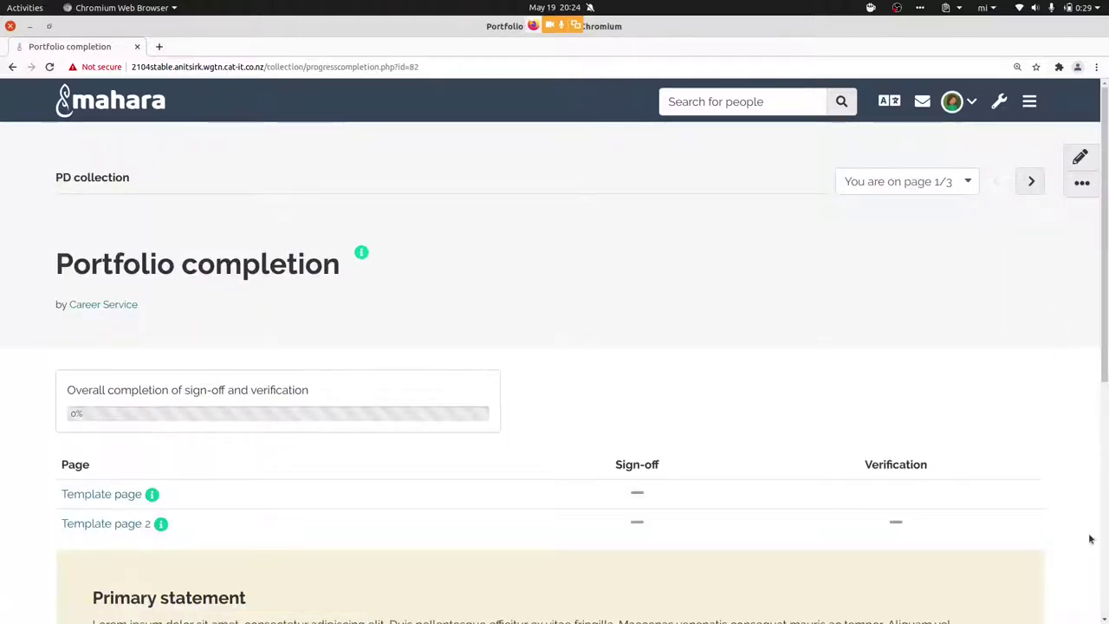
pyautogui.scroll(-3, 1090, 535)
pyautogui.scroll(-3, 1091, 539)
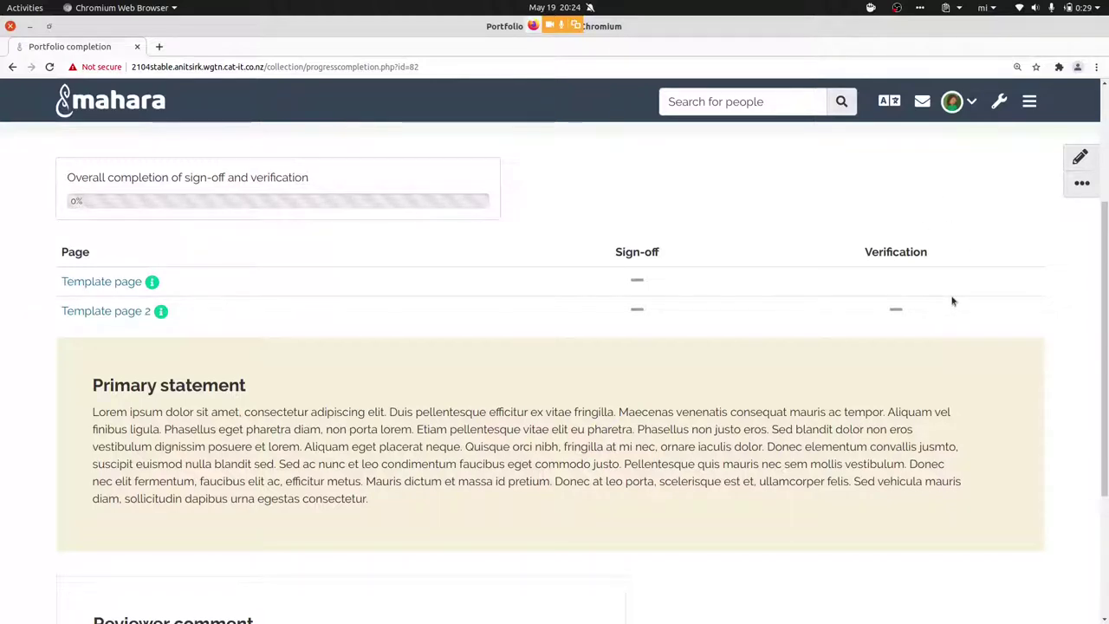
pyautogui.scroll(-2, 953, 300)
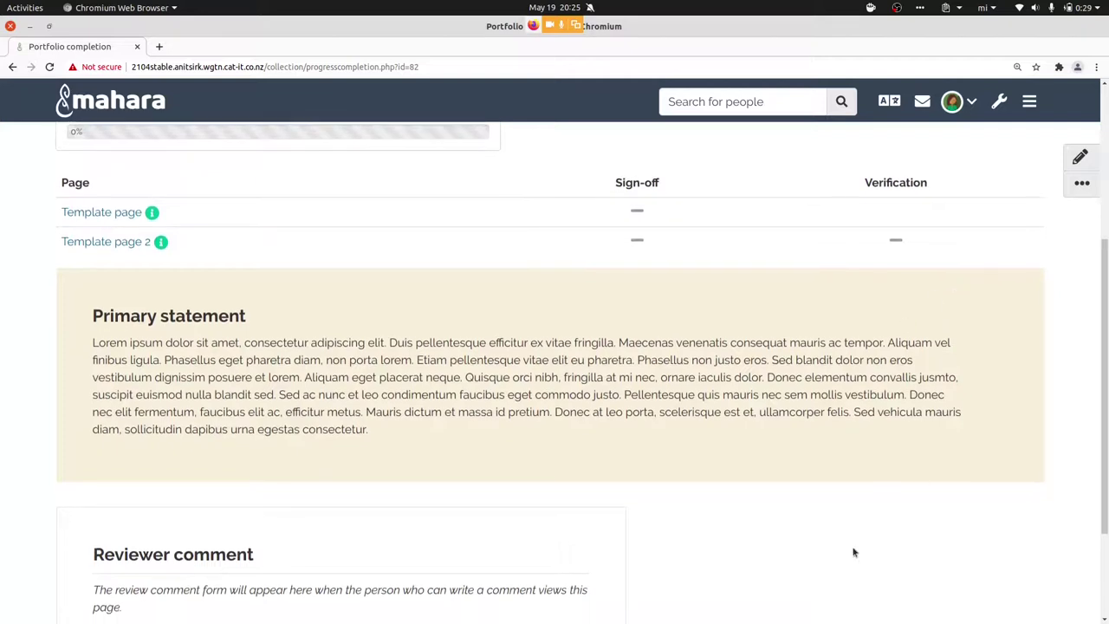
pyautogui.scroll(-3, 854, 552)
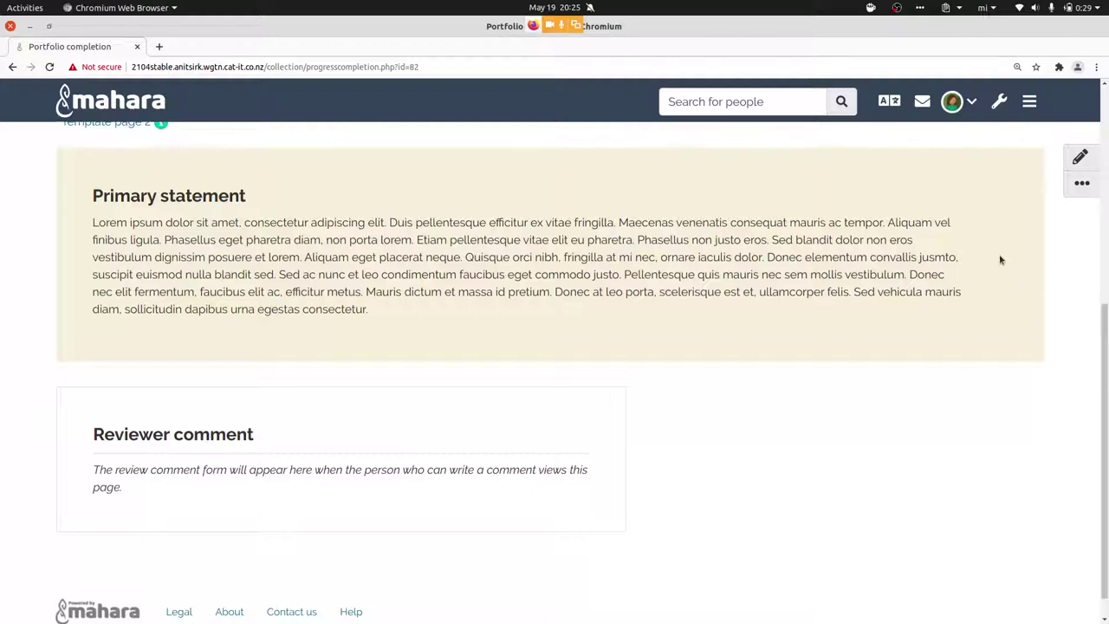
pyautogui.scroll(3, 1082, 332)
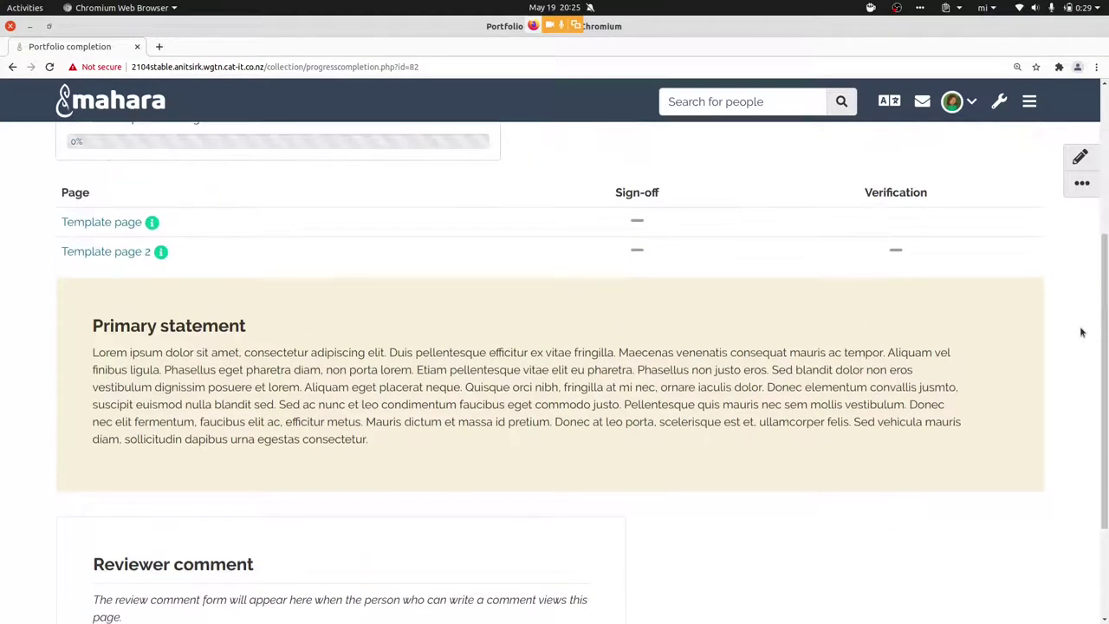
pyautogui.scroll(1, 1081, 332)
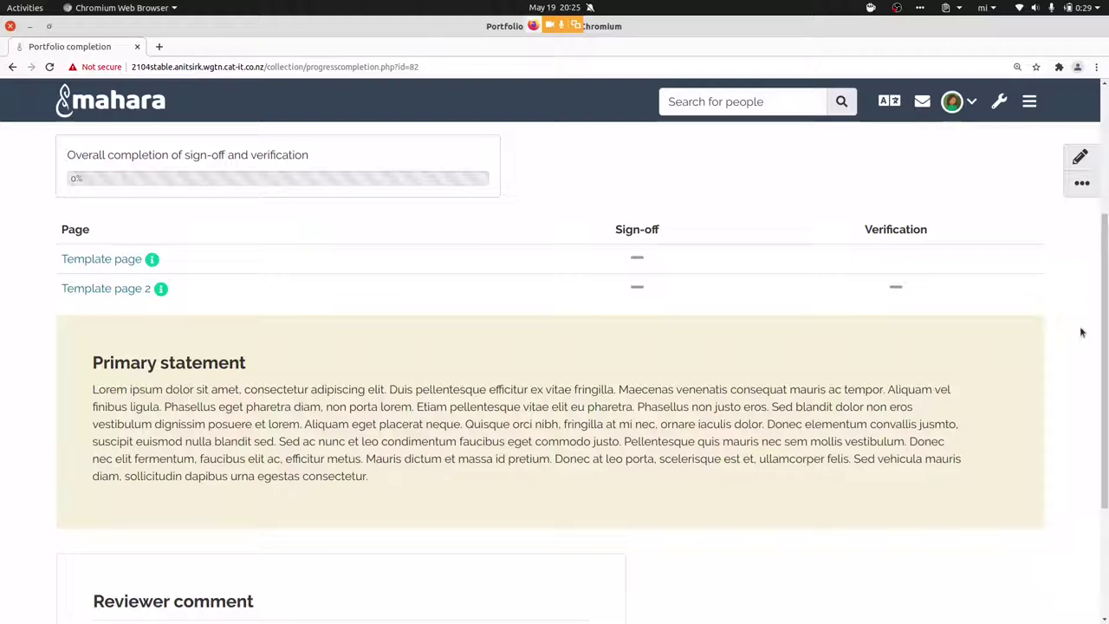
# Switch to the learner's Mahara session in Firefox and open the dashboard for editing, accepting and remembering the new page layout
pyautogui.hotkey('alt', 'Tab')
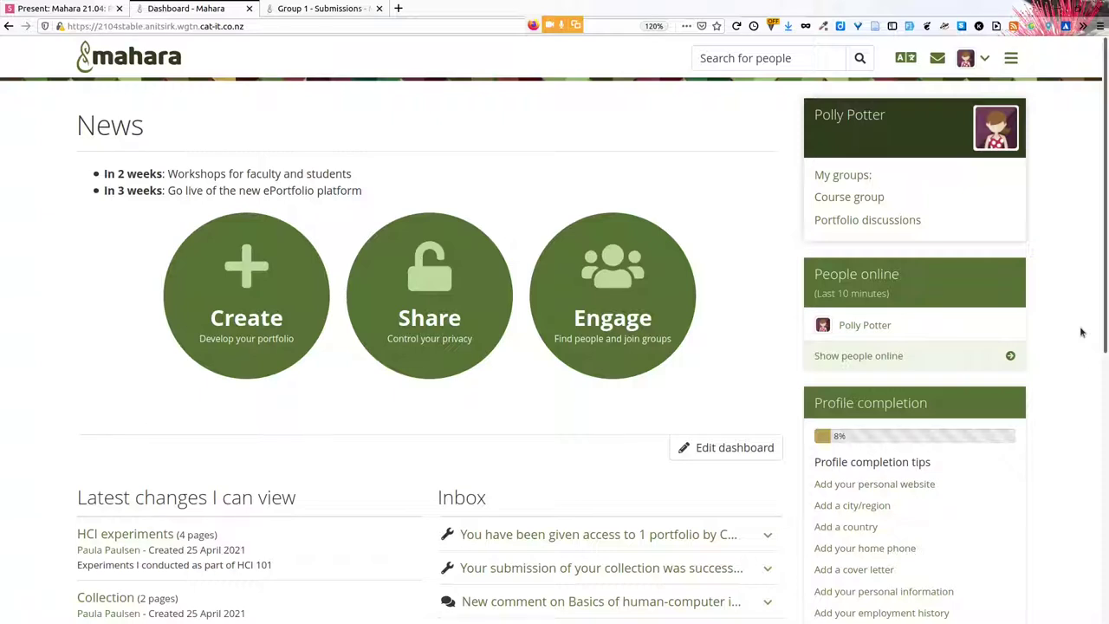
pyautogui.press('F11')
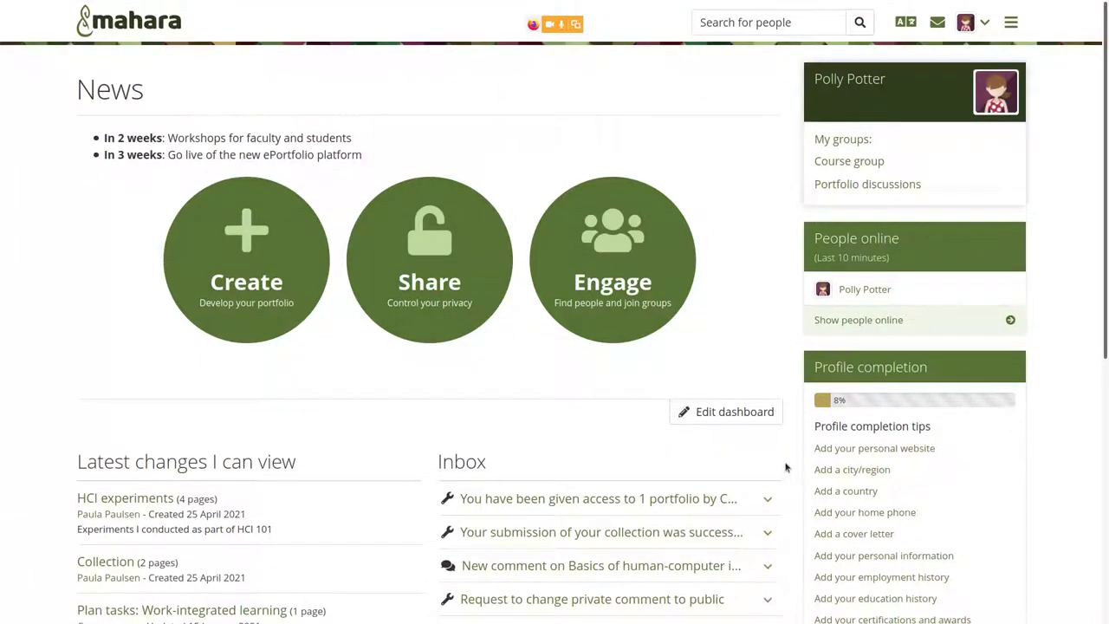
pyautogui.press('F11')
pyautogui.scroll(-3, 503, 435)
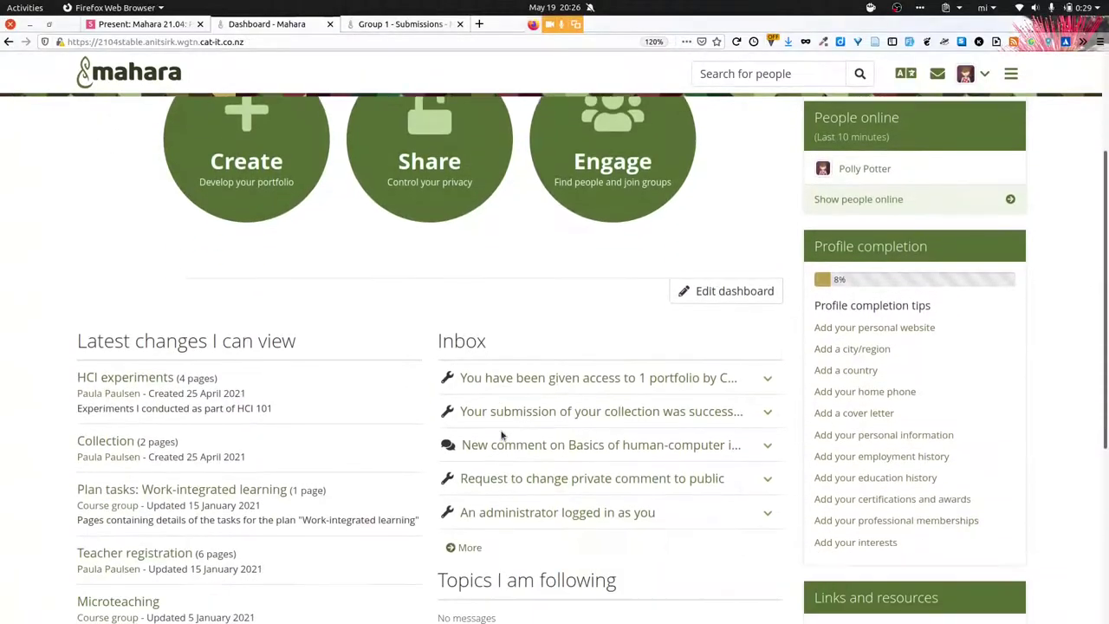
pyautogui.scroll(-1, 503, 436)
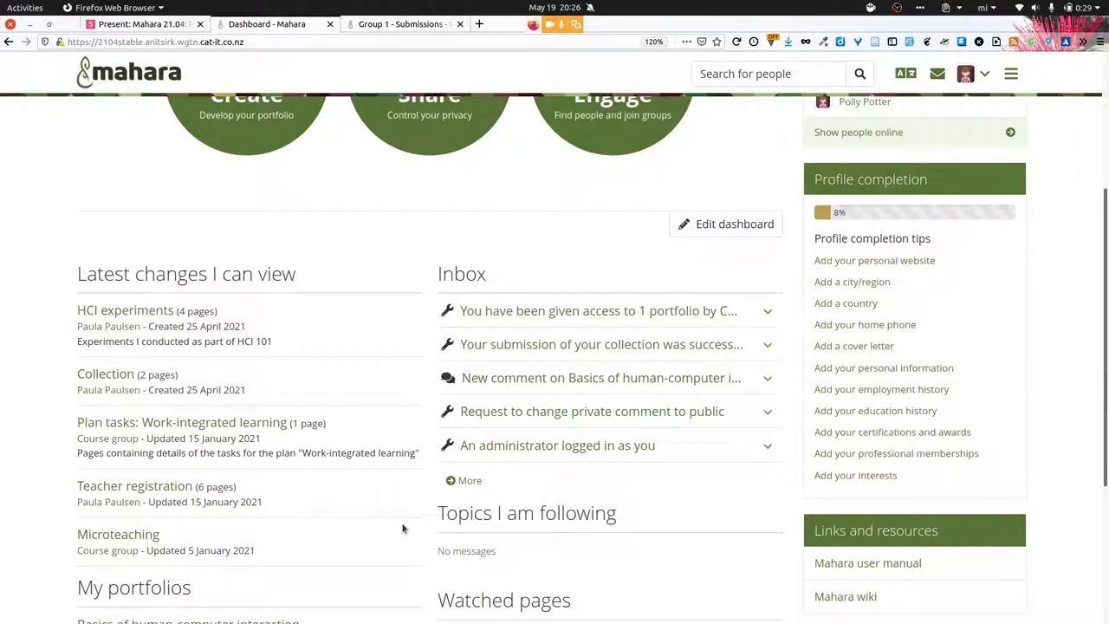
pyautogui.click(738, 225)
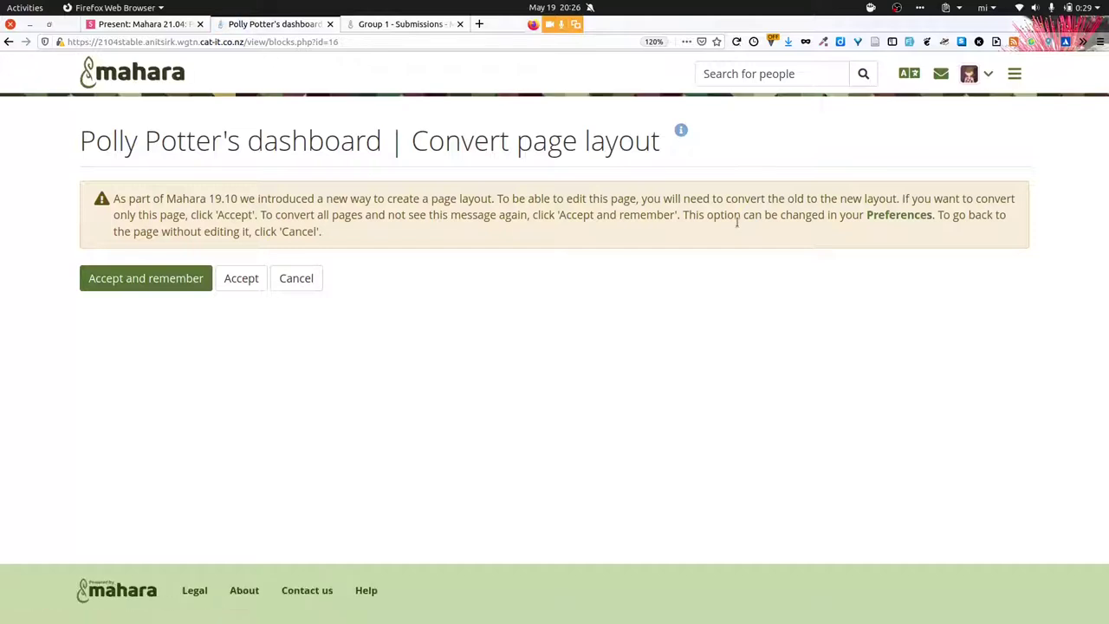
pyautogui.click(172, 286)
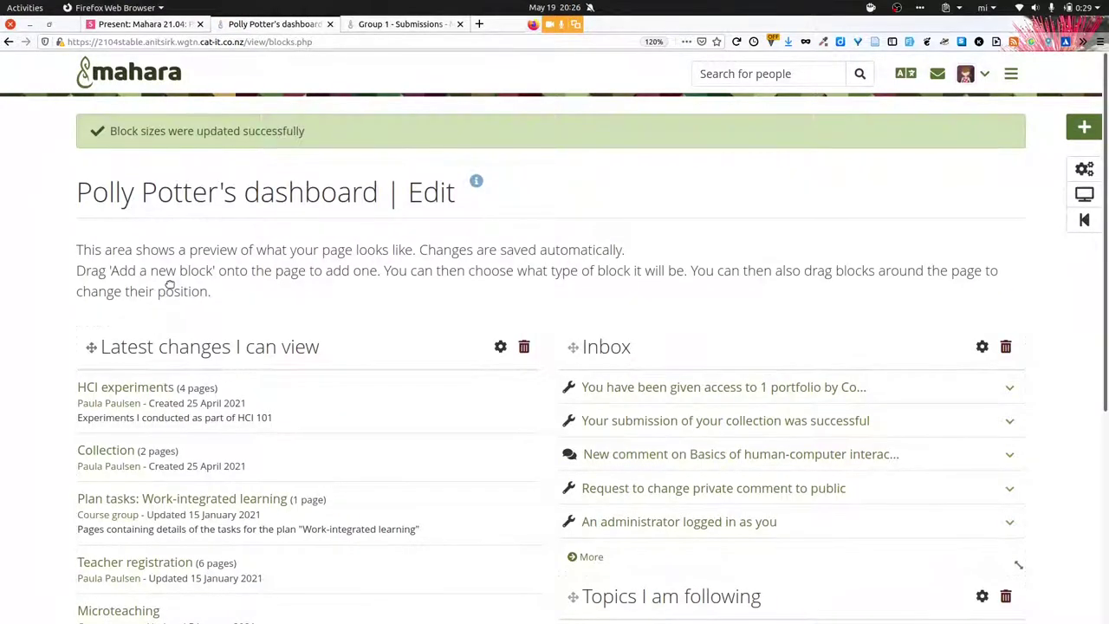
# Set the "Latest changes I can view" block to include portfolios shared with My institutions and save it
pyautogui.scroll(-2, 171, 284)
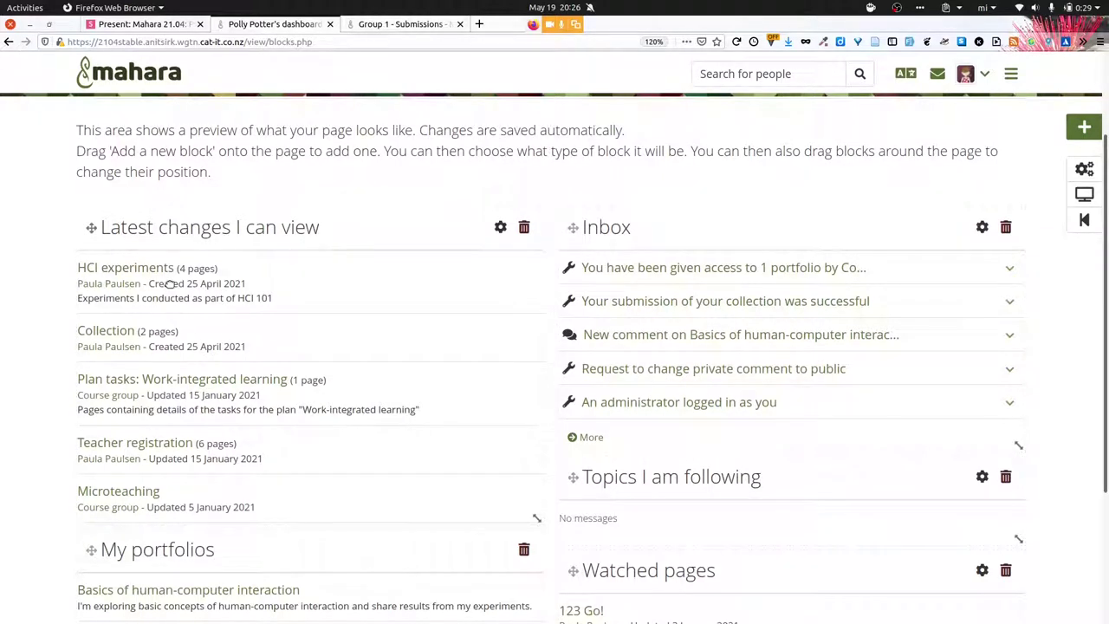
pyautogui.click(500, 227)
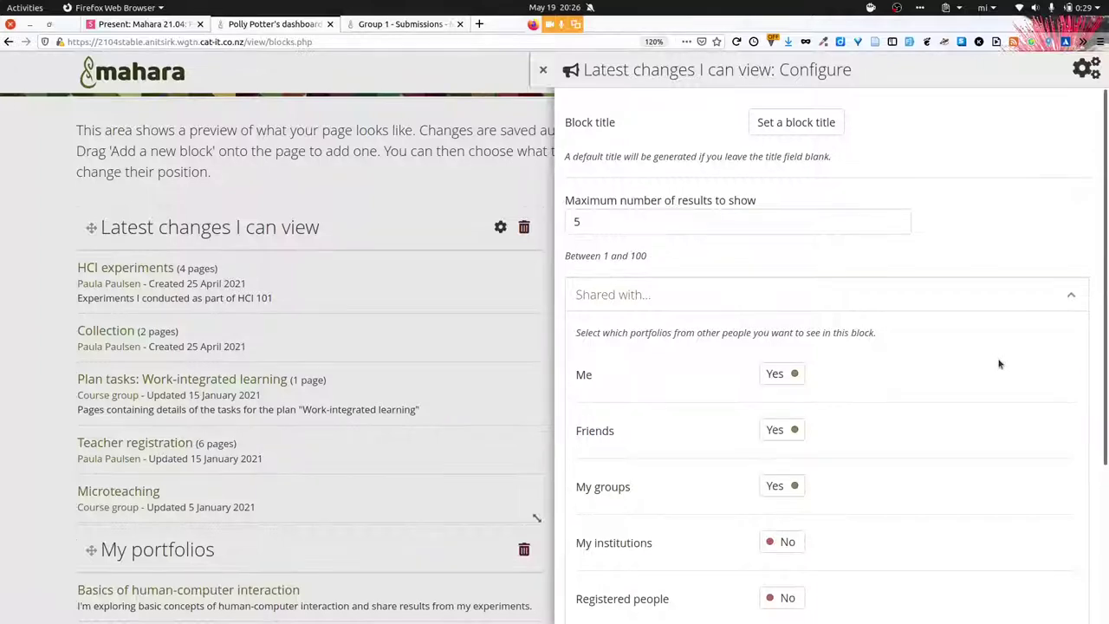
pyautogui.scroll(-3, 1000, 364)
pyautogui.scroll(-1, 999, 364)
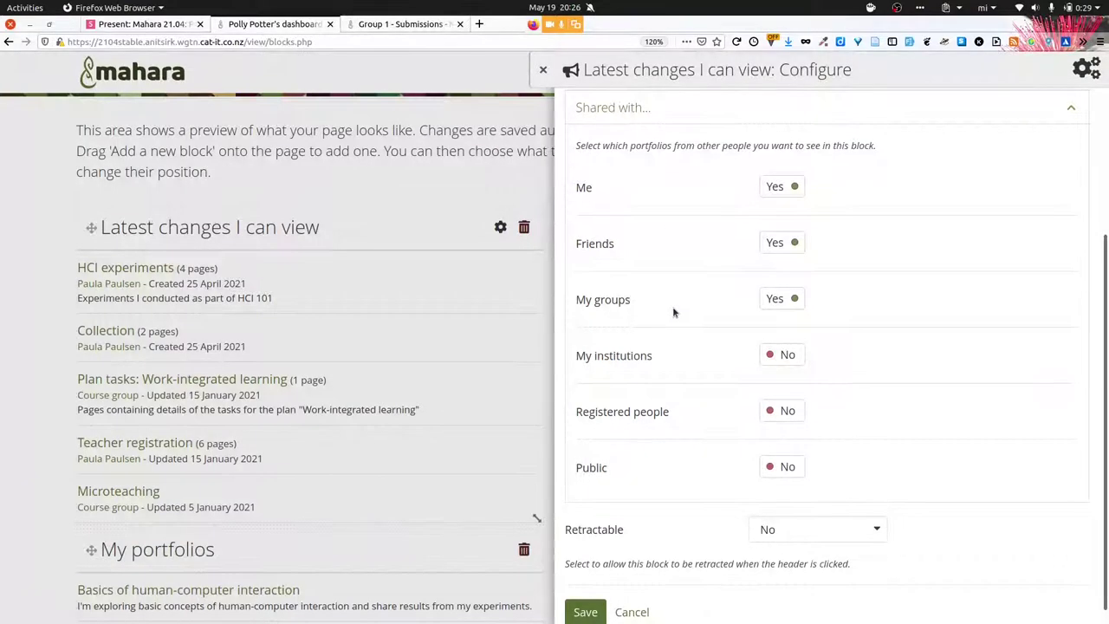
pyautogui.click(801, 360)
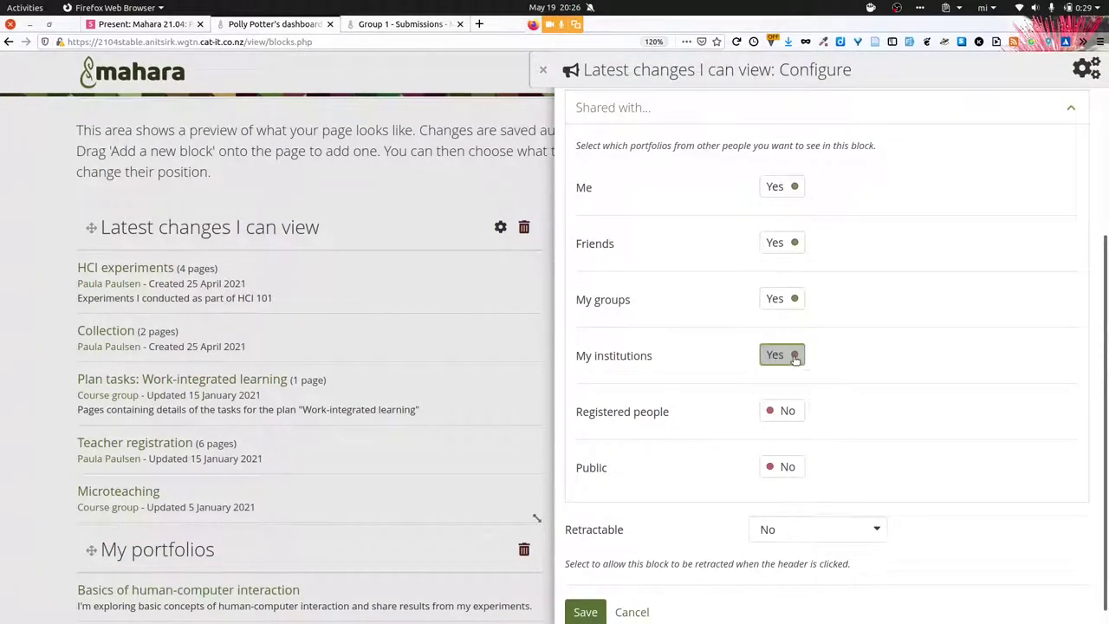
pyautogui.click(590, 614)
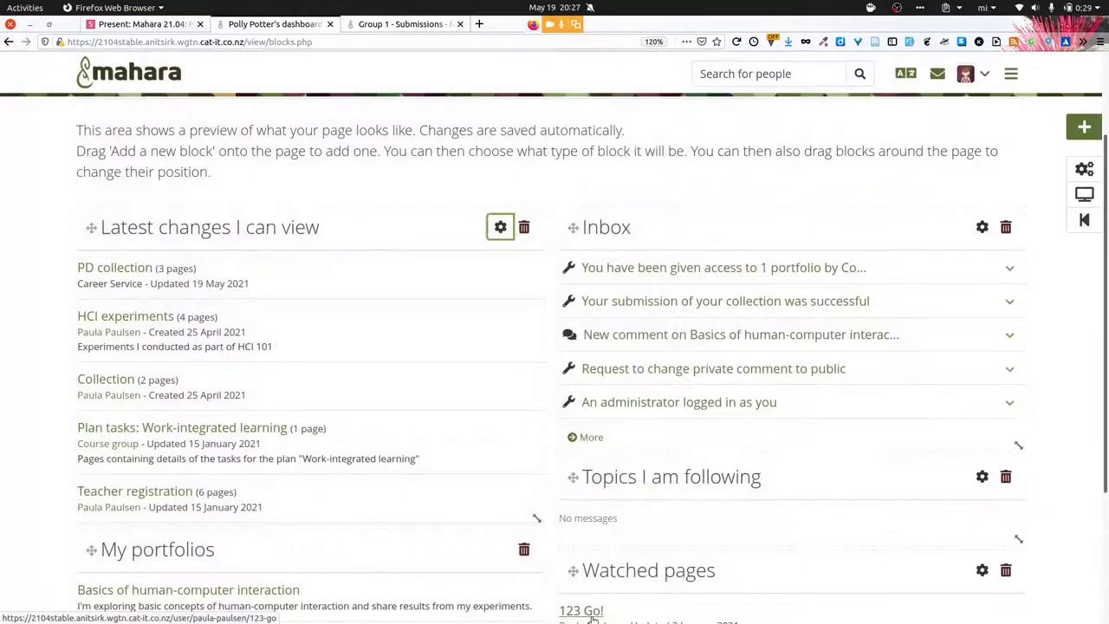
# Display the finished dashboard and open PD collection from the latest changes
pyautogui.click(1085, 194)
pyautogui.click(1085, 195)
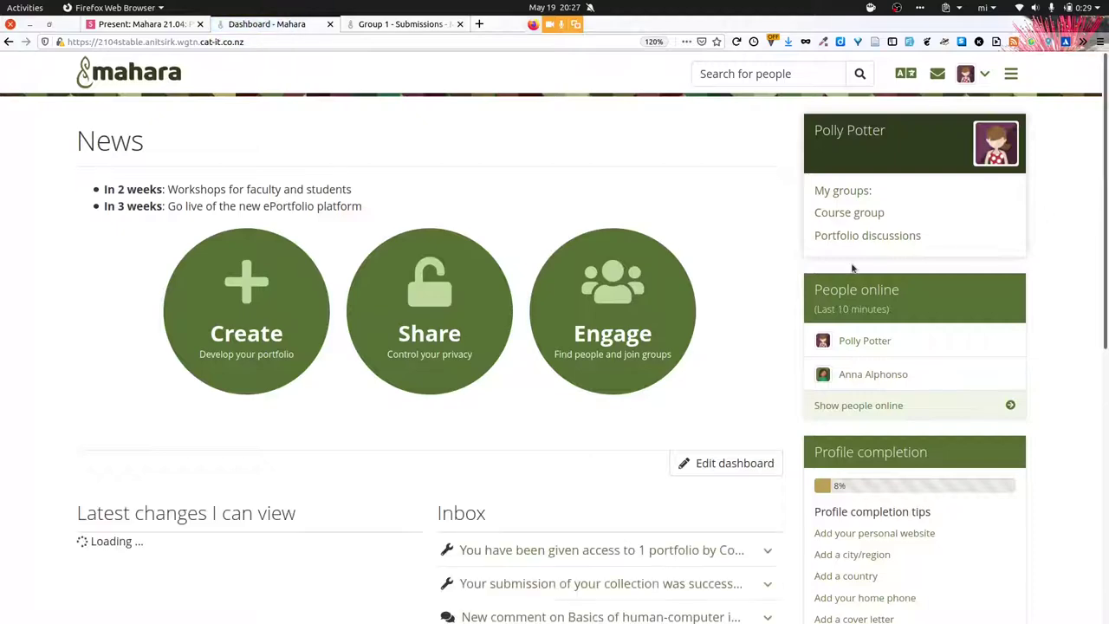
pyautogui.scroll(-6, 853, 268)
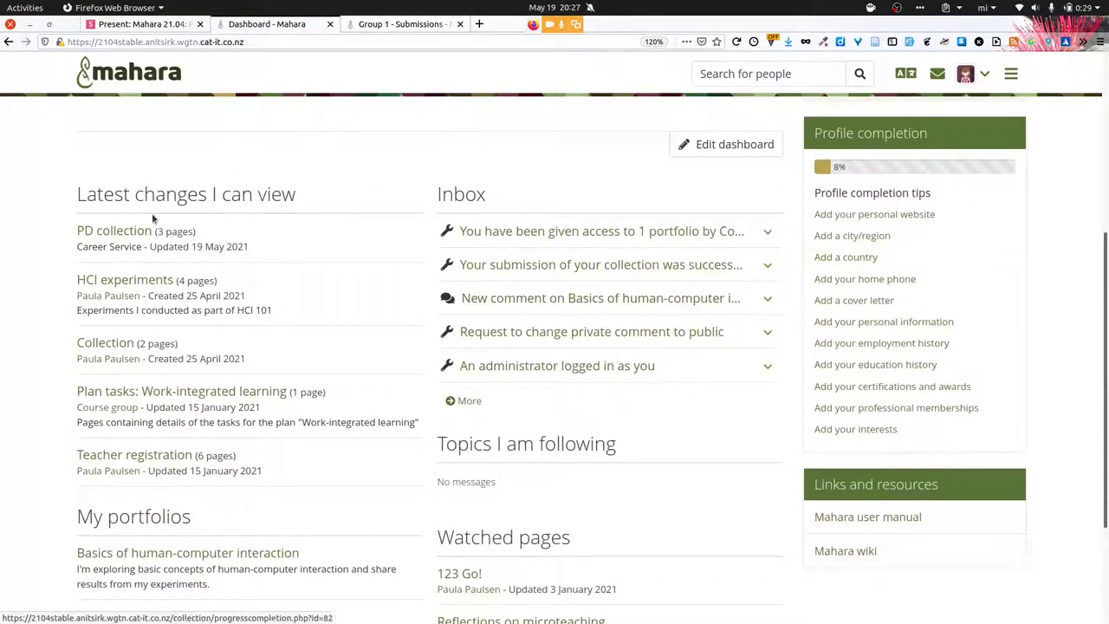
pyautogui.click(119, 230)
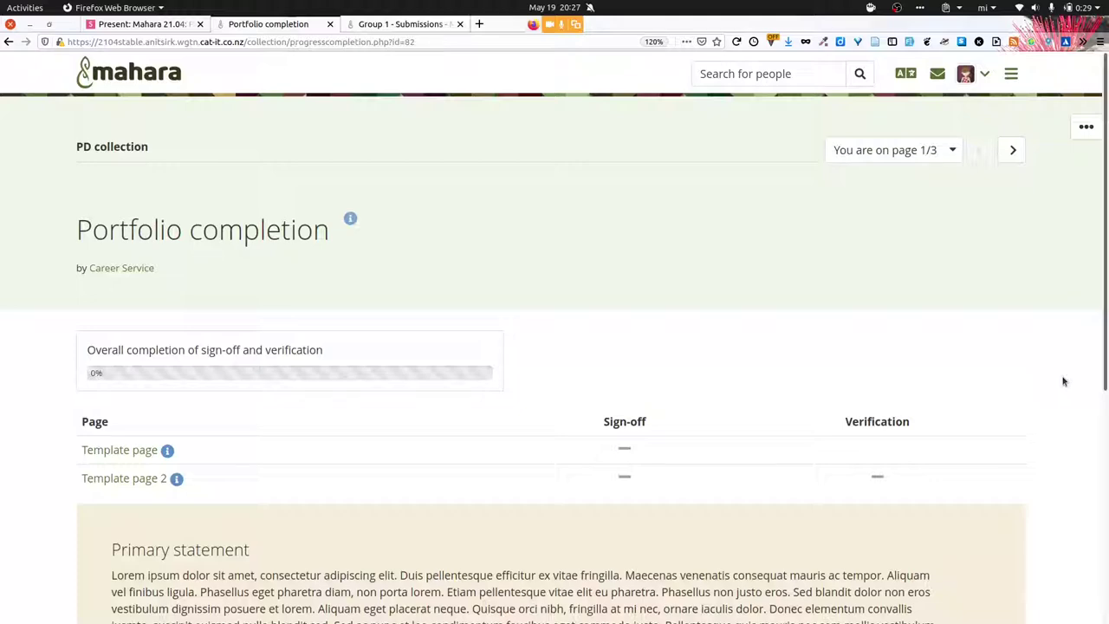
# Review the Portfolio completion page of PD collection and copy the collection into the learner's account
pyautogui.scroll(-6, 1064, 381)
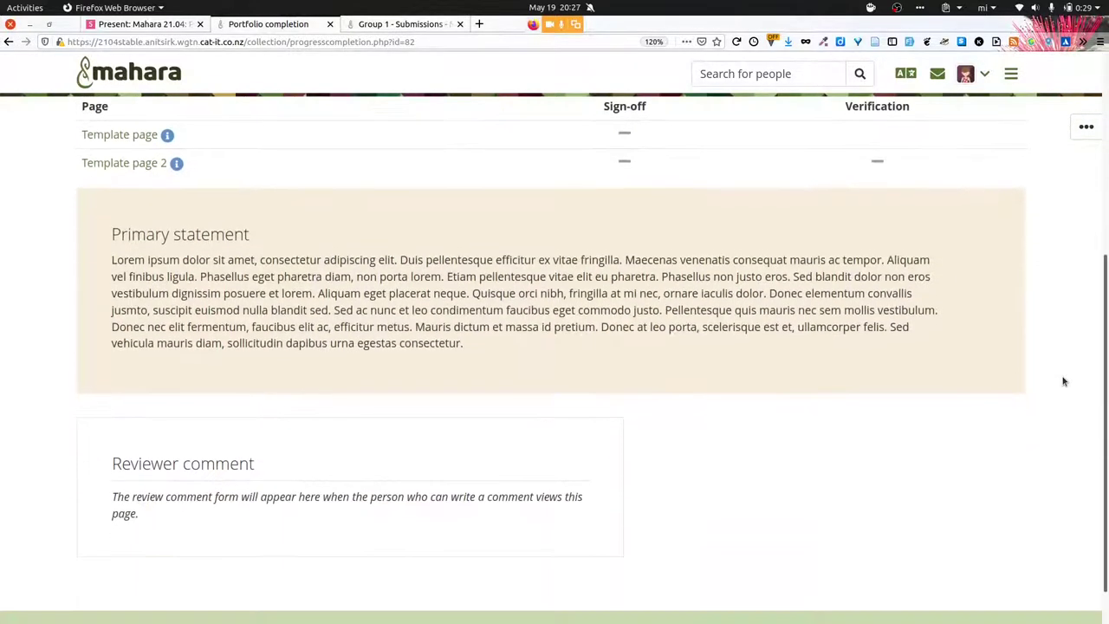
pyautogui.scroll(5, 1064, 382)
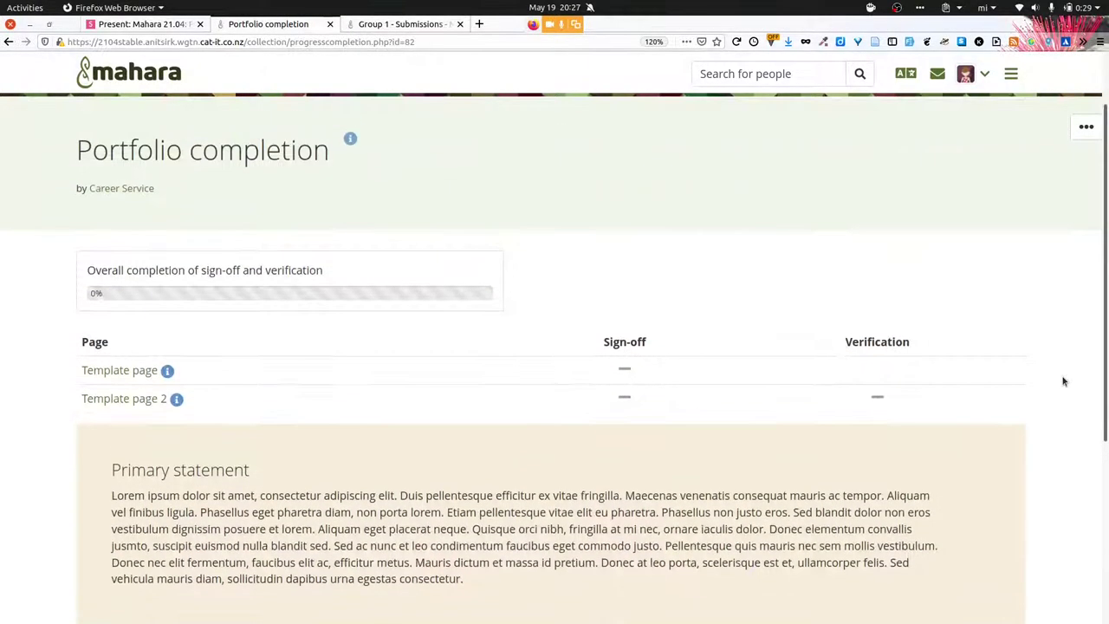
pyautogui.scroll(2, 1064, 381)
pyautogui.click(1086, 128)
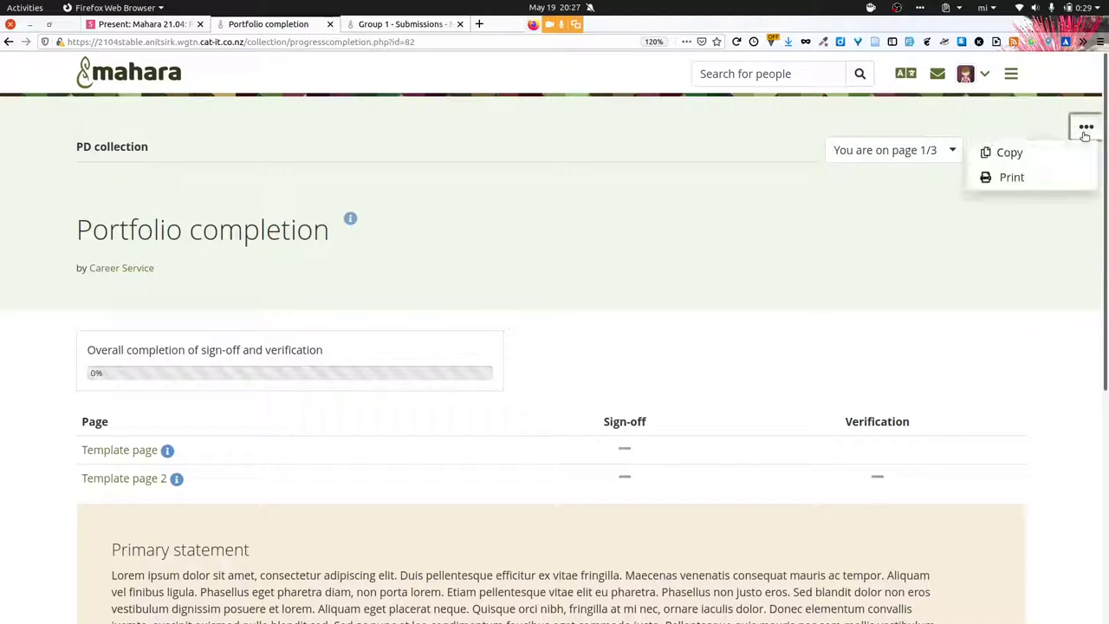
pyautogui.click(1003, 151)
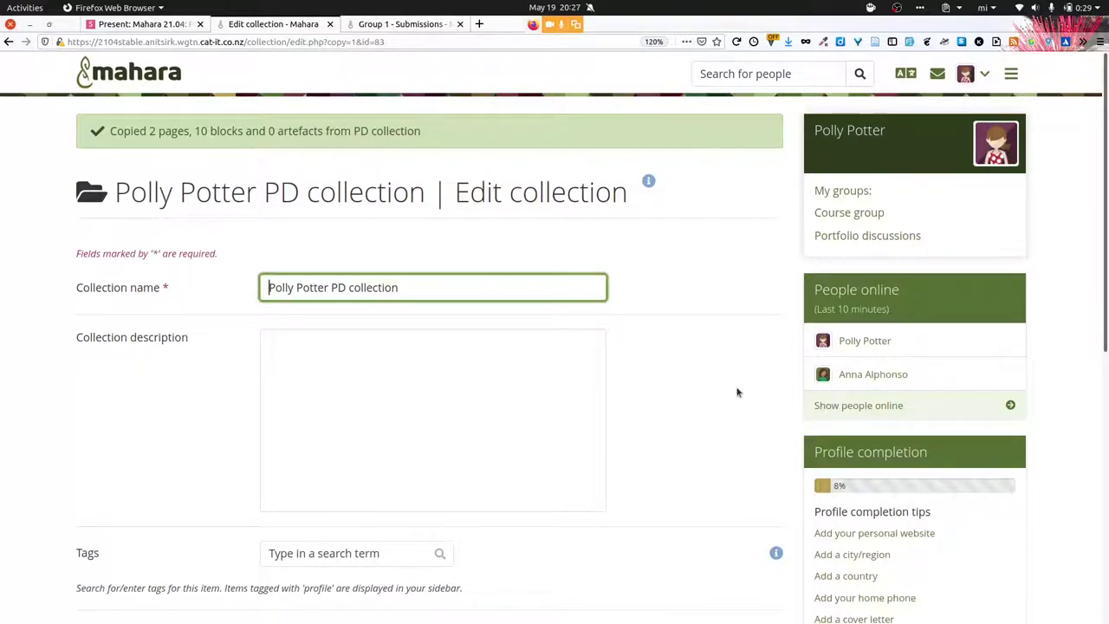
# Save the copied collection with its existing name, settings and pages, and proceed to its access settings
pyautogui.scroll(-3, 736, 391)
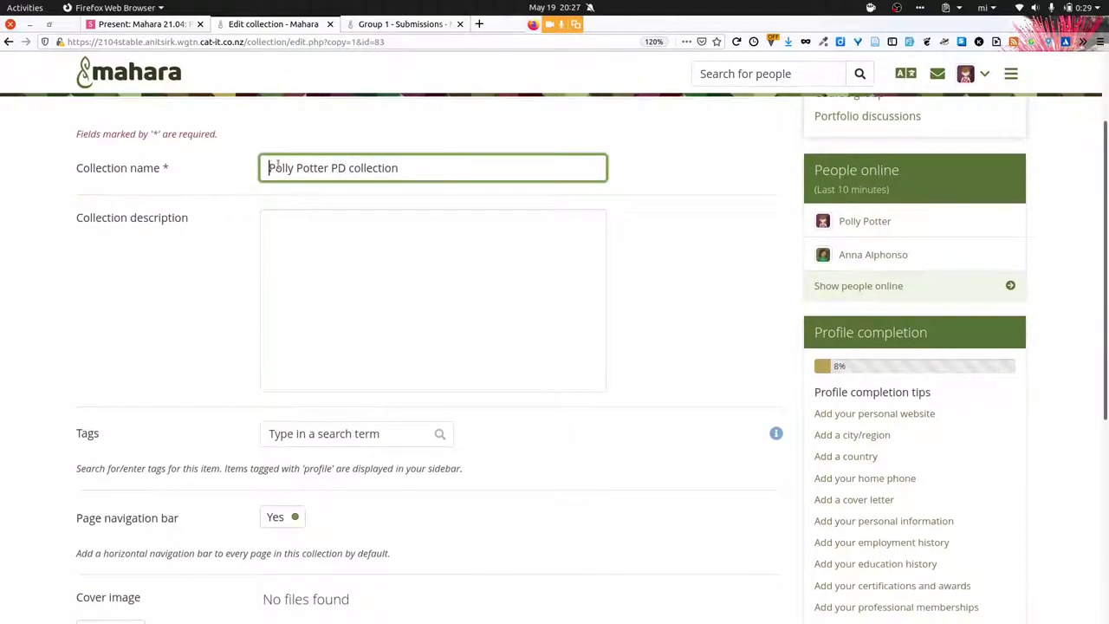
pyautogui.moveTo(269, 167); pyautogui.dragTo(333, 169)
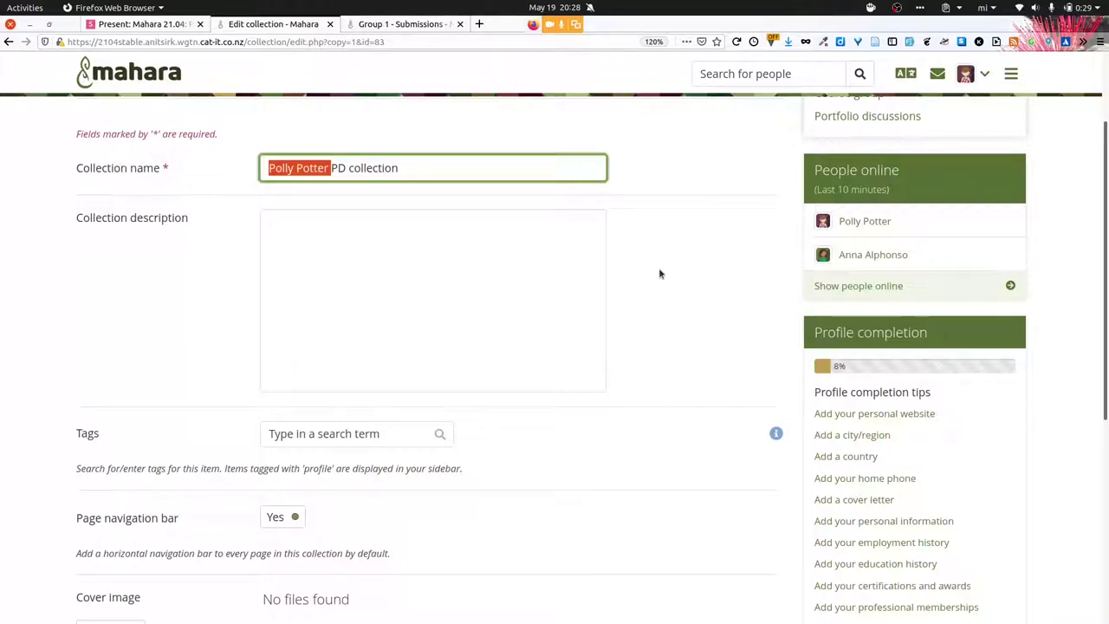
pyautogui.scroll(-5, 658, 273)
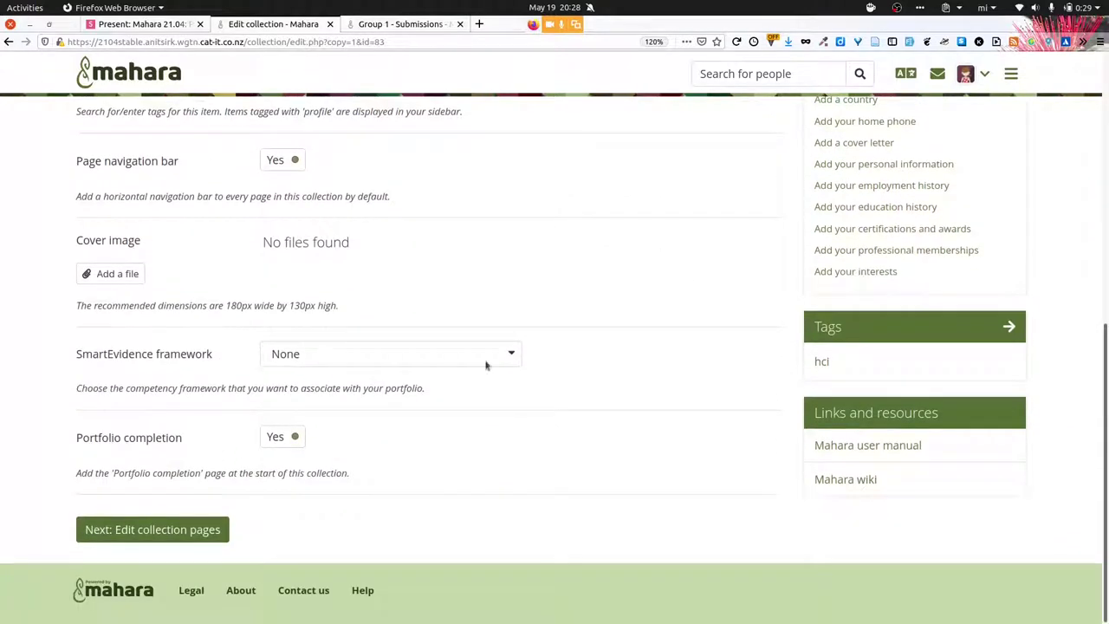
pyautogui.click(134, 531)
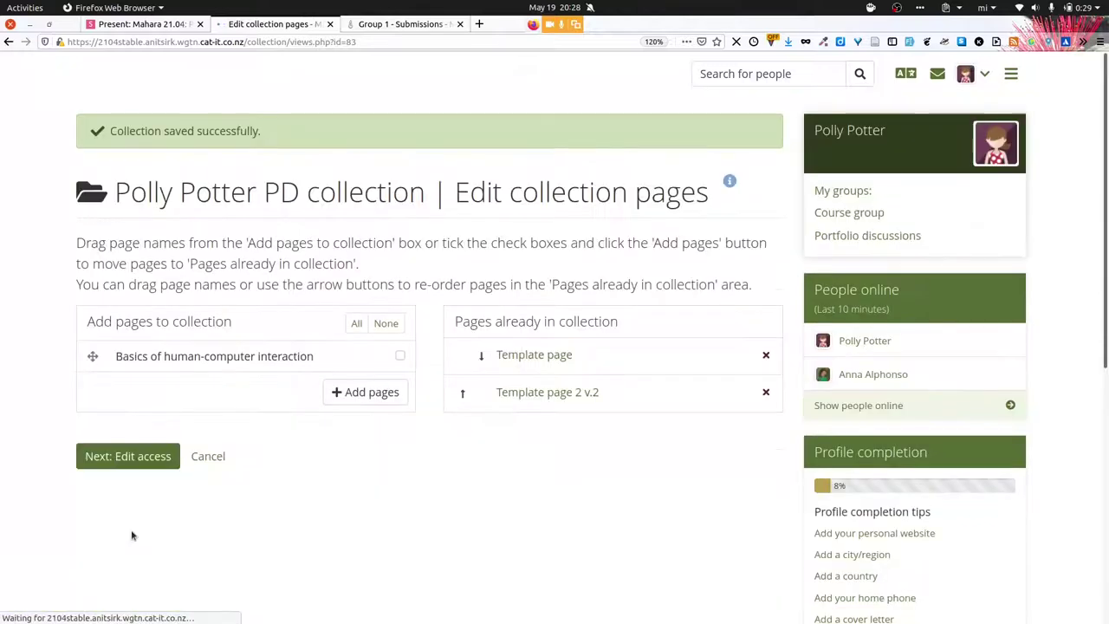
pyautogui.click(134, 455)
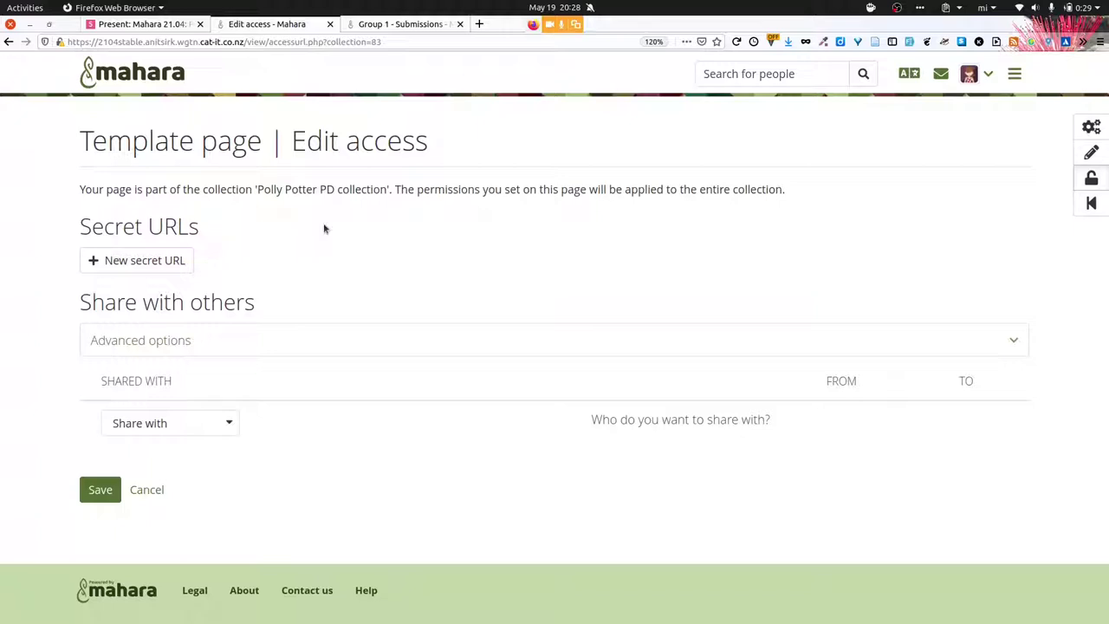
# Share the copied PD collection with the reviewer as an individual person with the Reviewer role and save the access settings
pyautogui.click(185, 431)
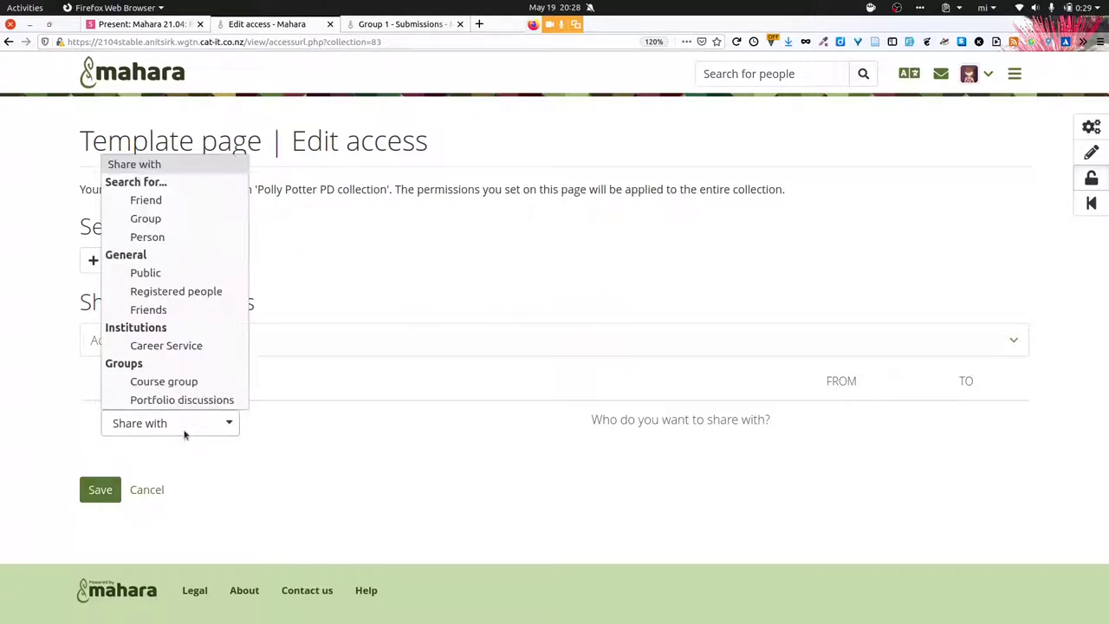
pyautogui.click(180, 241)
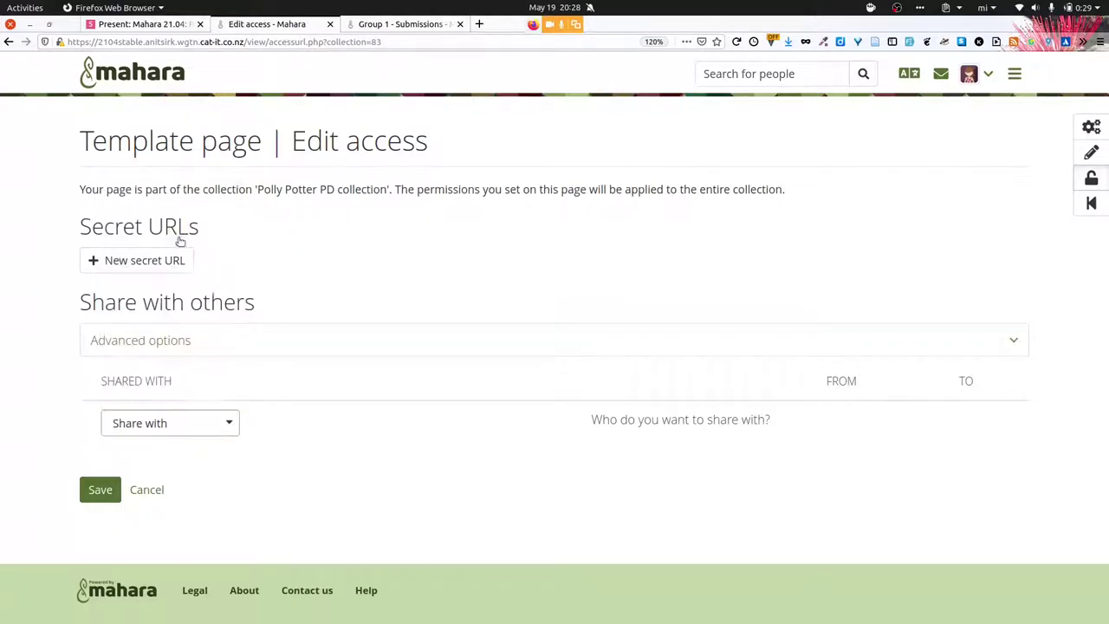
pyautogui.click(330, 424)
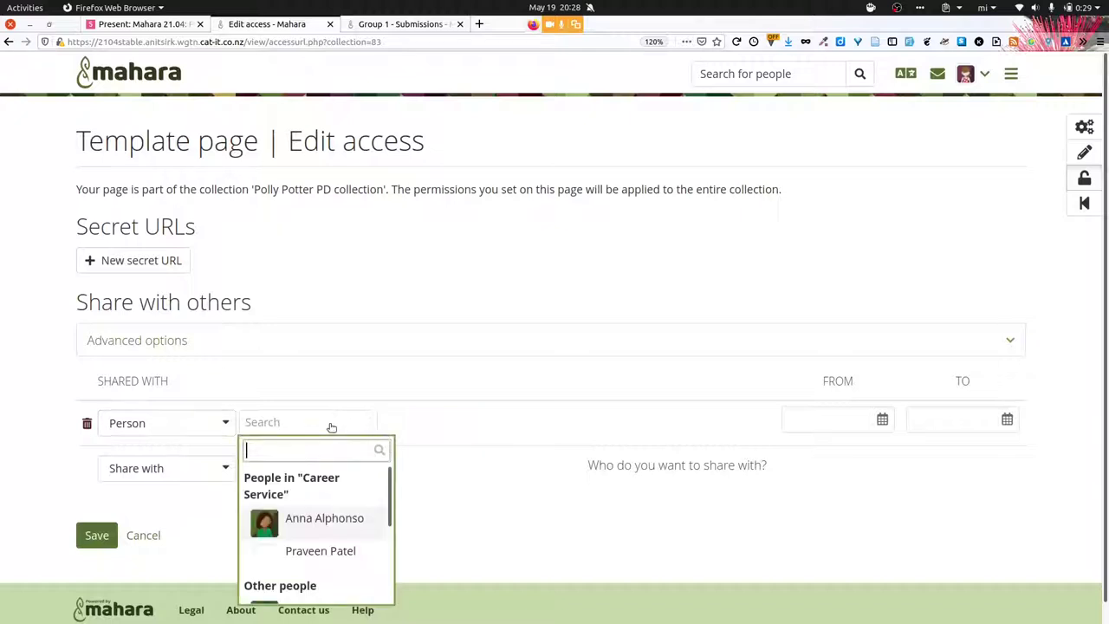
pyautogui.click(301, 554)
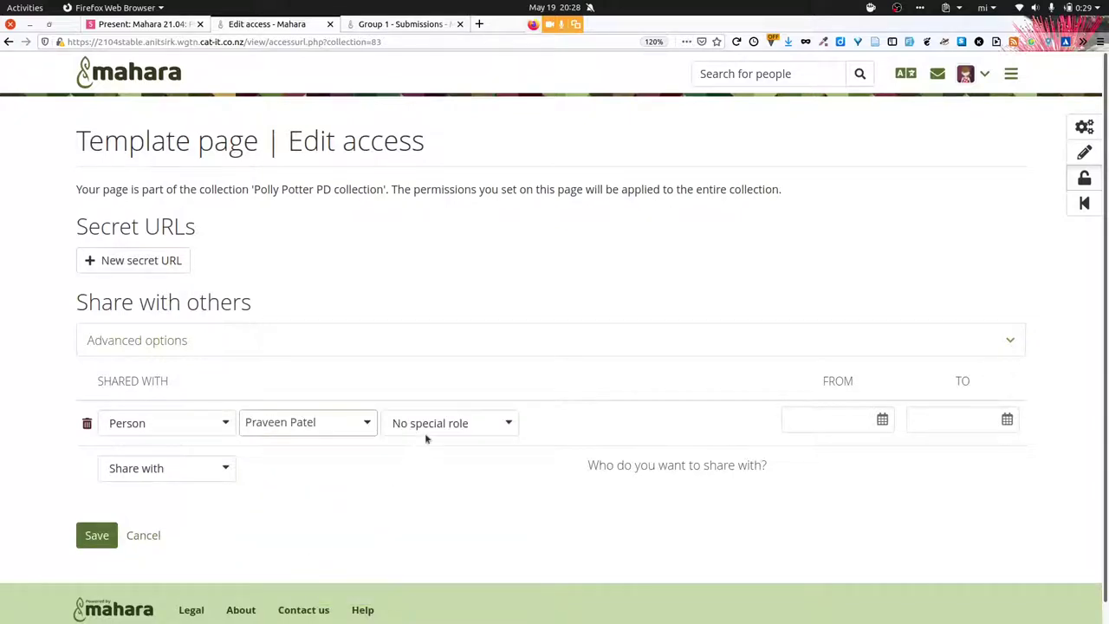
pyautogui.click(434, 425)
pyautogui.click(419, 518)
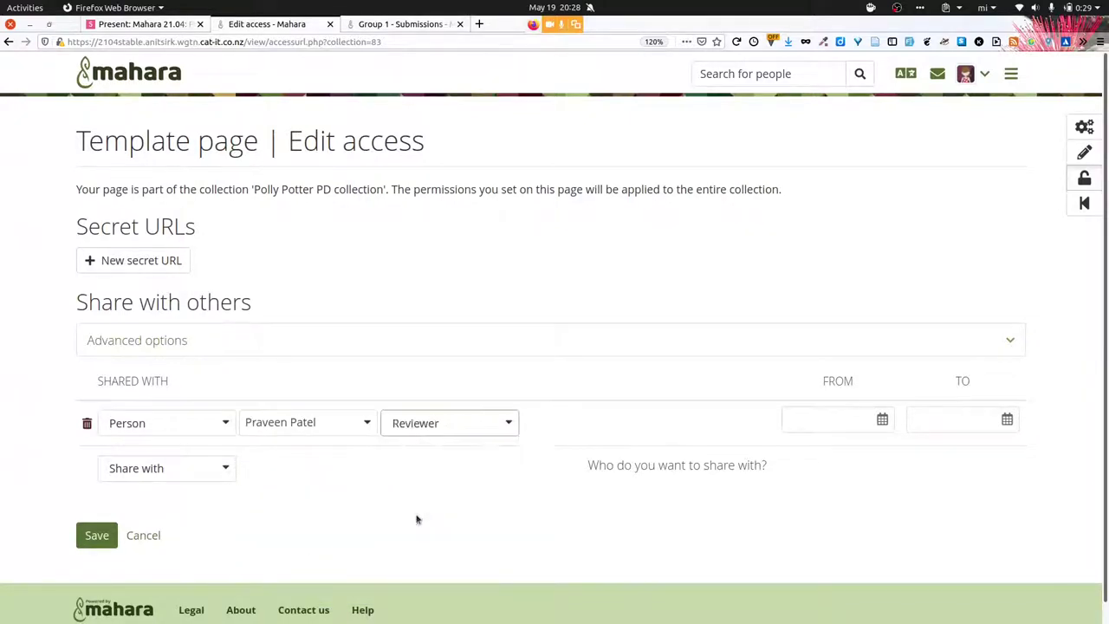
pyautogui.click(86, 534)
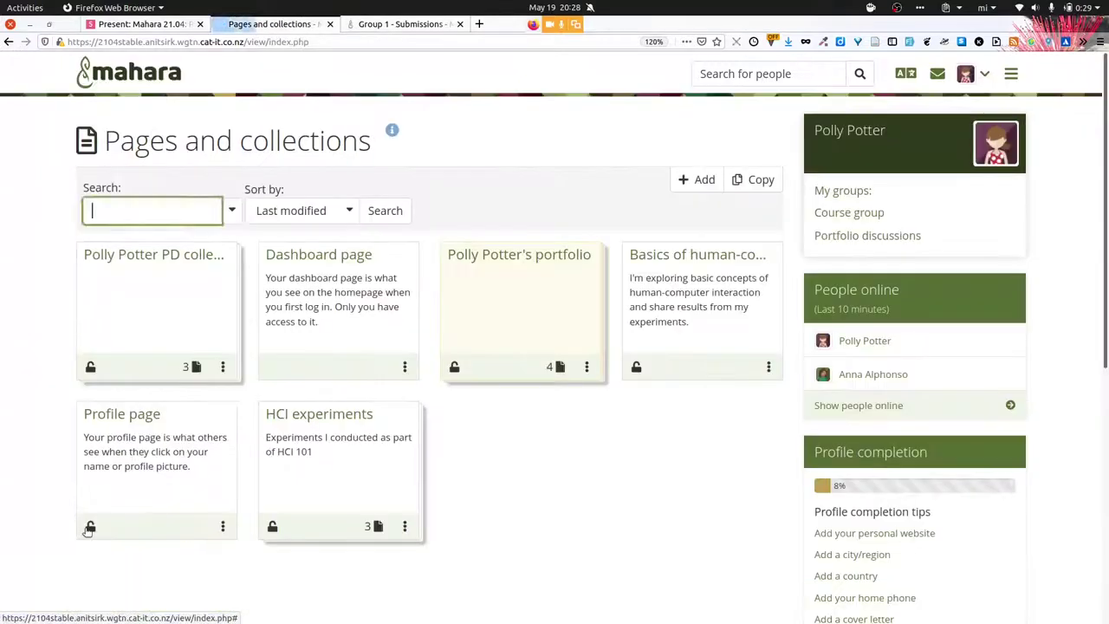
# Open the copied PD collection's Portfolio completion page and sign off Template page
pyautogui.click(149, 254)
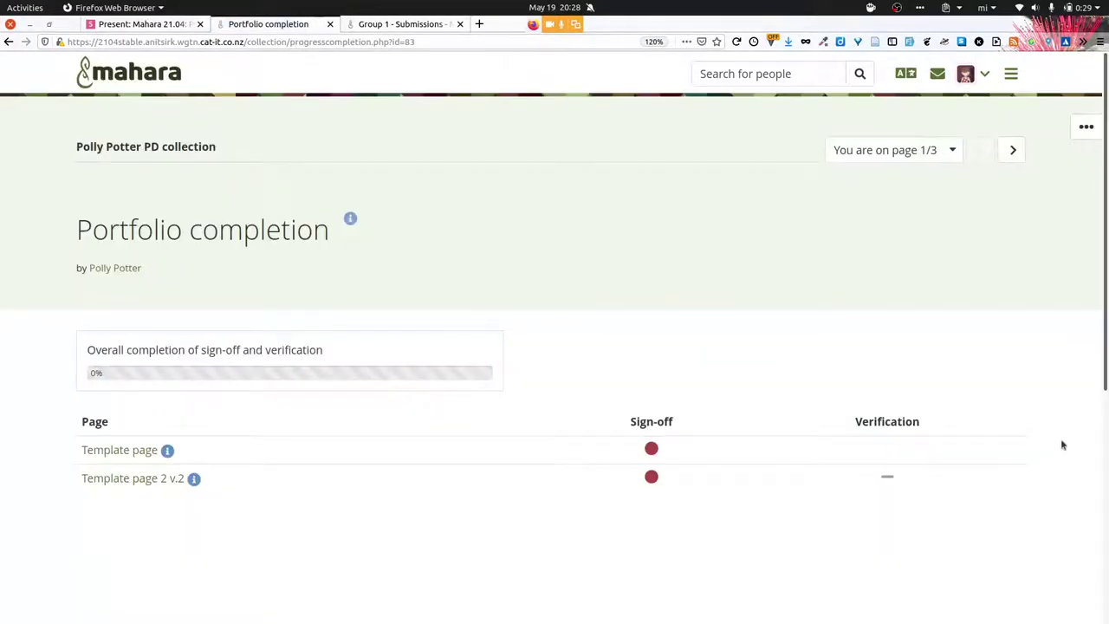
pyautogui.scroll(-5, 1063, 445)
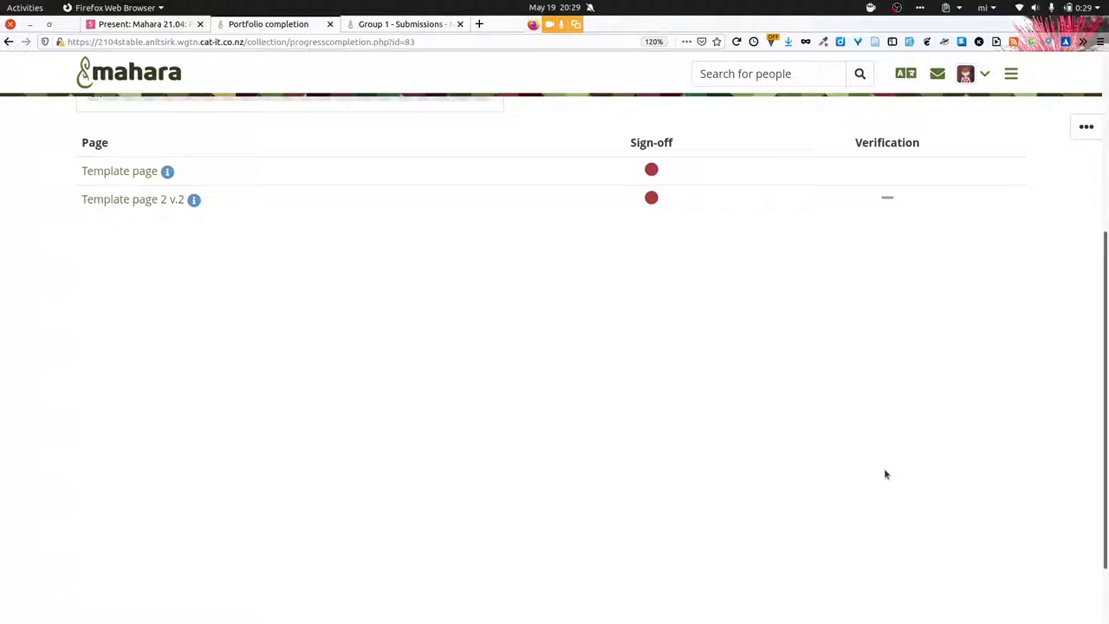
pyautogui.scroll(5, 886, 474)
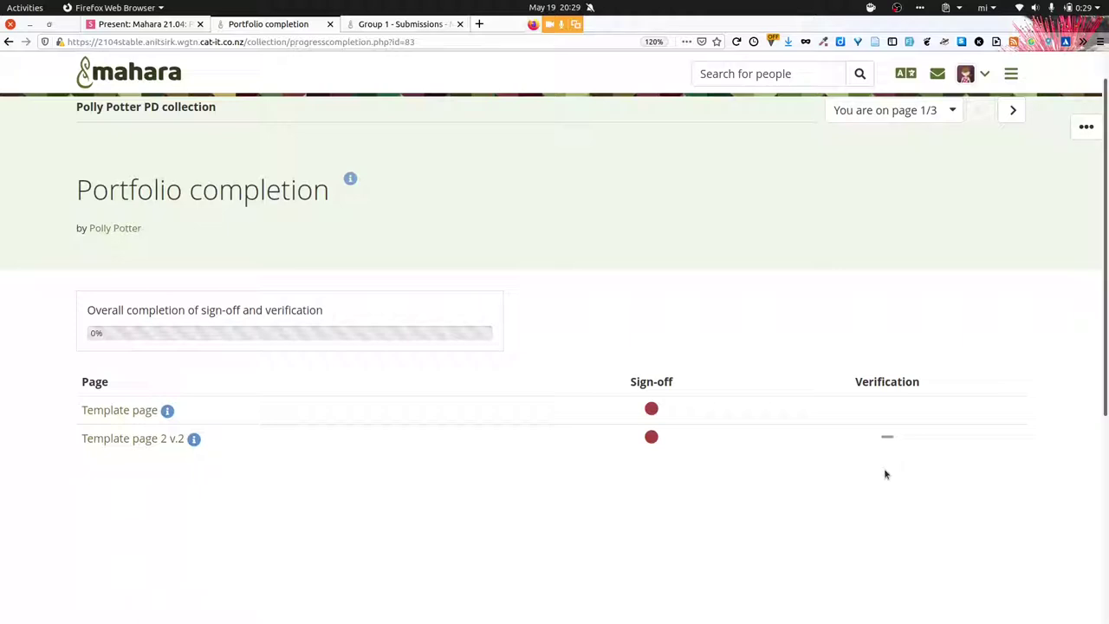
pyautogui.click(651, 408)
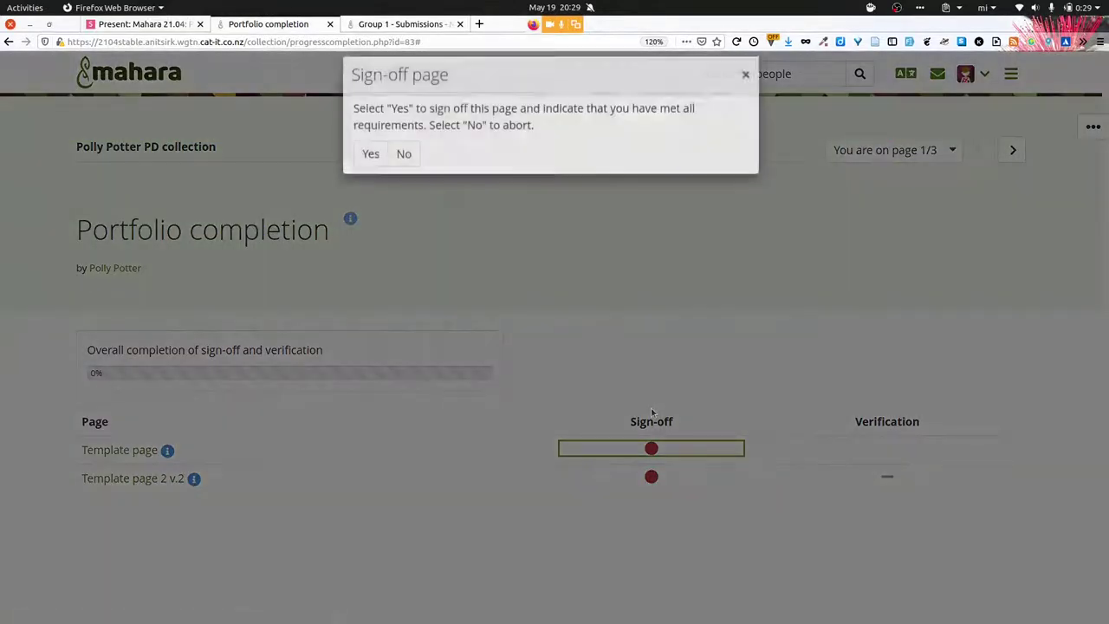
pyautogui.click(368, 168)
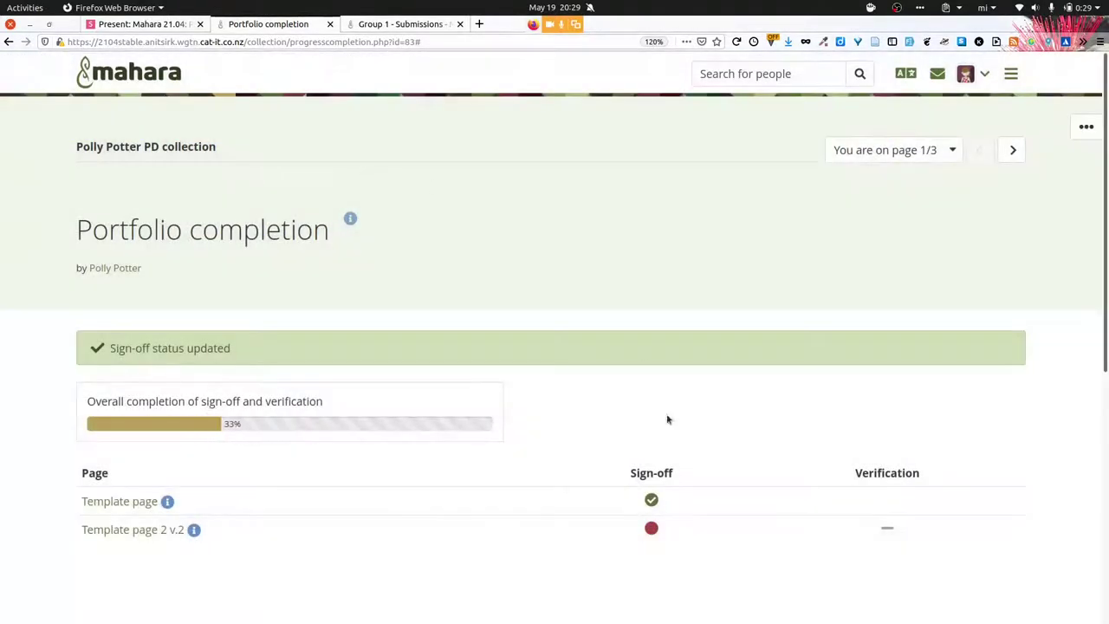
pyautogui.scroll(-3, 755, 380)
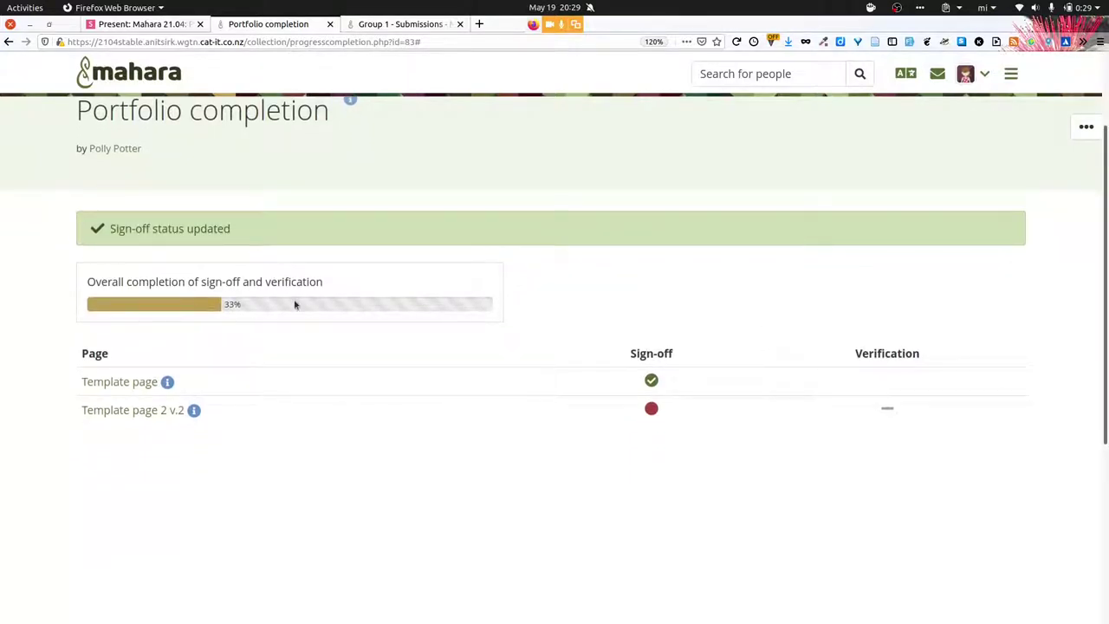
pyautogui.click(1086, 126)
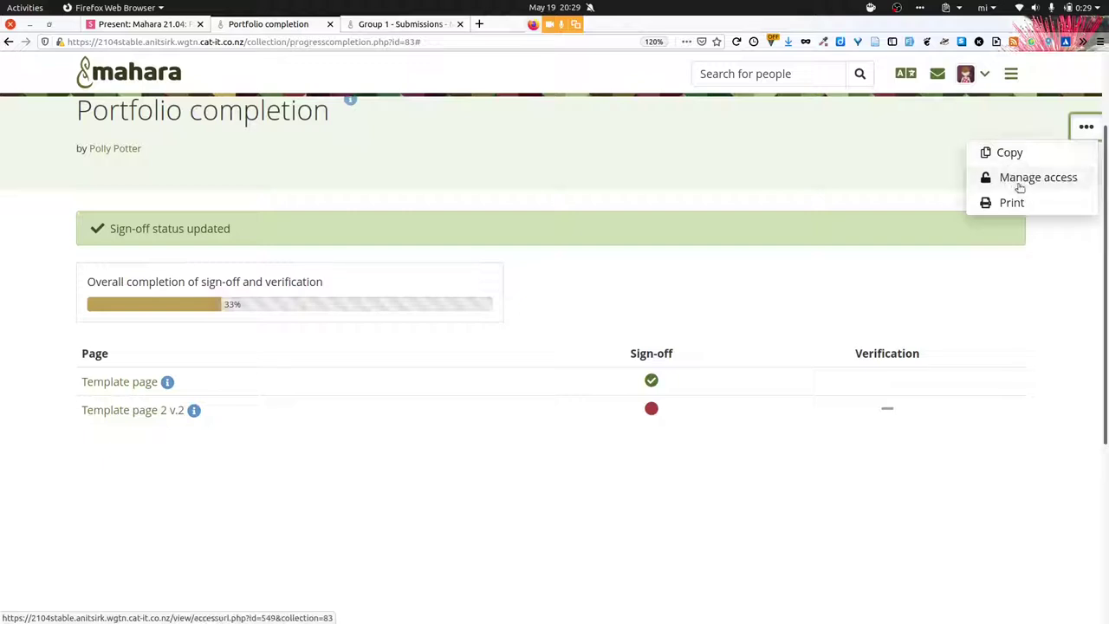
pyautogui.click(1076, 273)
# Go to Template page in the collection, start editing it and open its settings
pyautogui.scroll(3, 1077, 273)
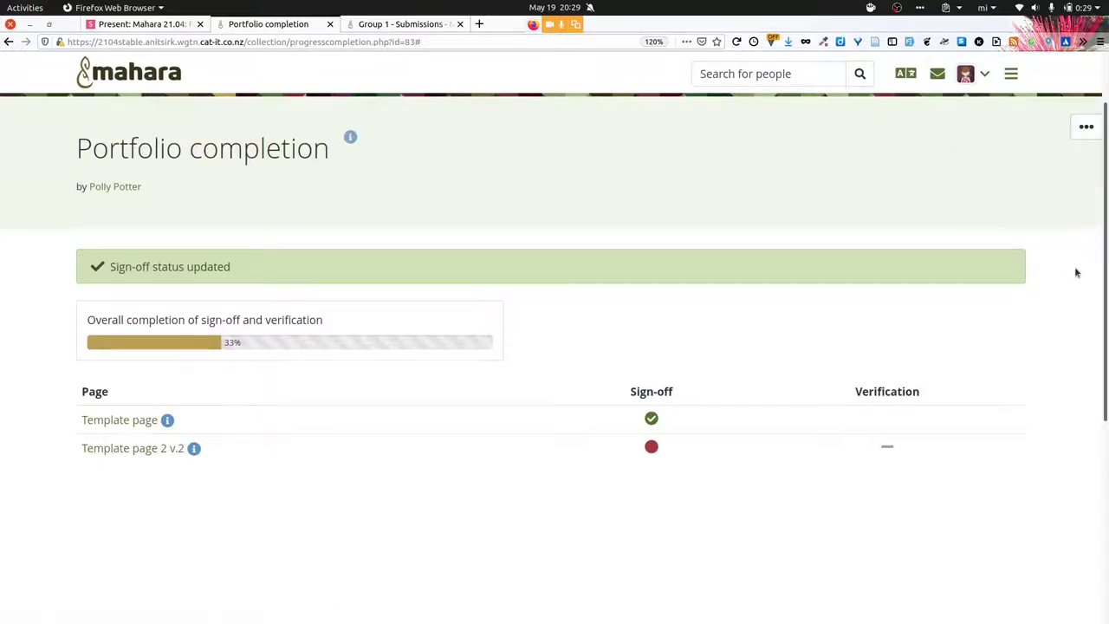
pyautogui.click(1013, 150)
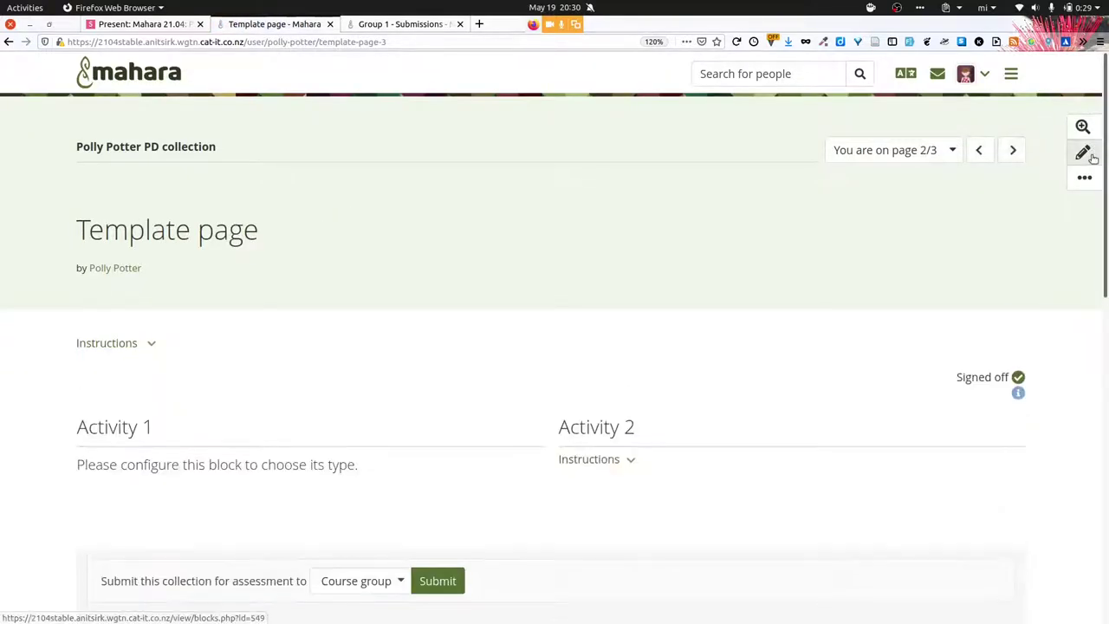
pyautogui.click(1093, 157)
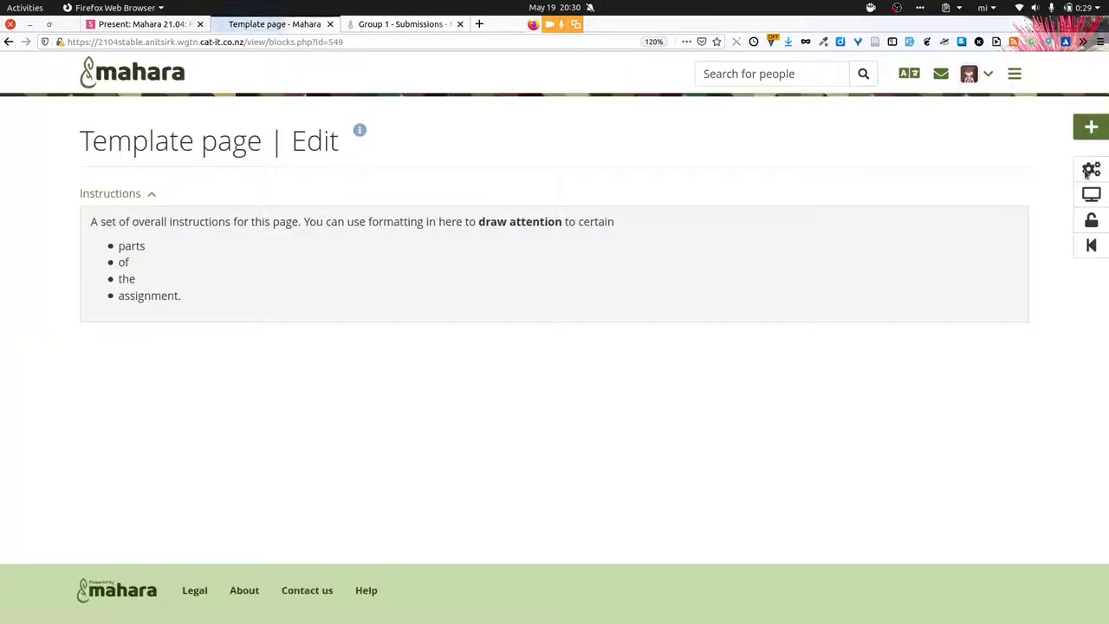
pyautogui.click(1089, 170)
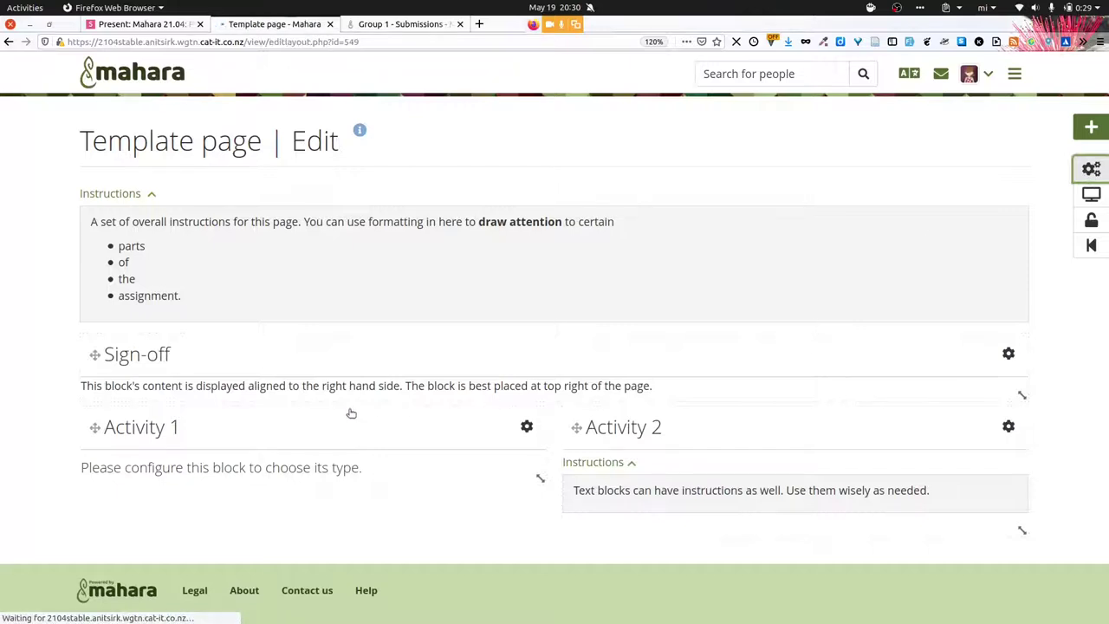
# Examine the advanced settings of Template page, including the instructions, prevention of block removal and original template link
pyautogui.scroll(-3, 348, 409)
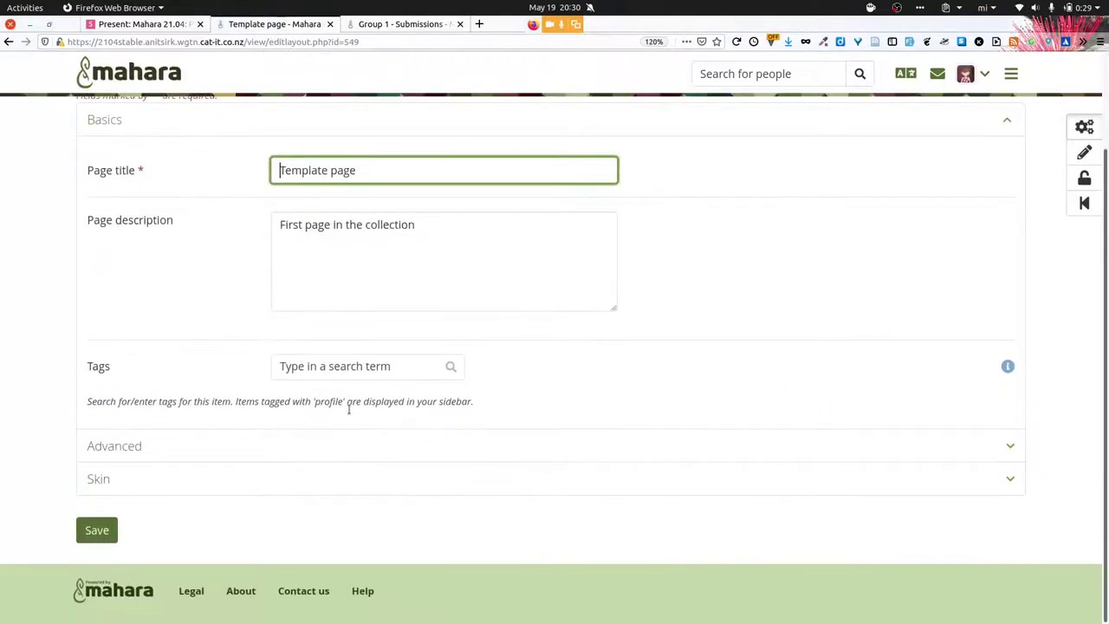
pyautogui.click(329, 454)
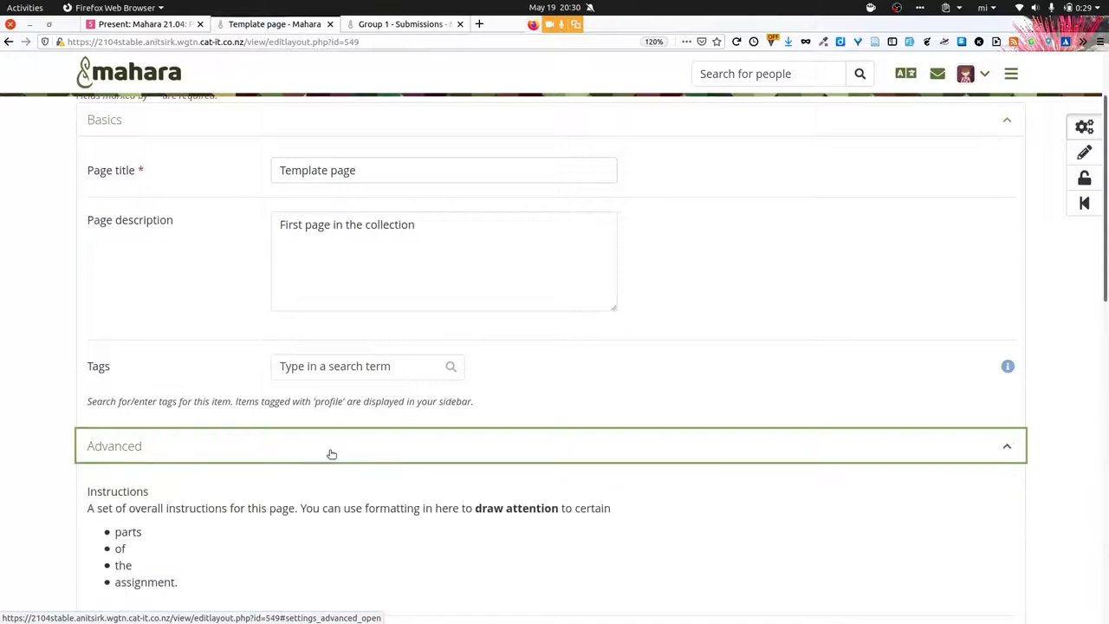
pyautogui.scroll(-5, 330, 455)
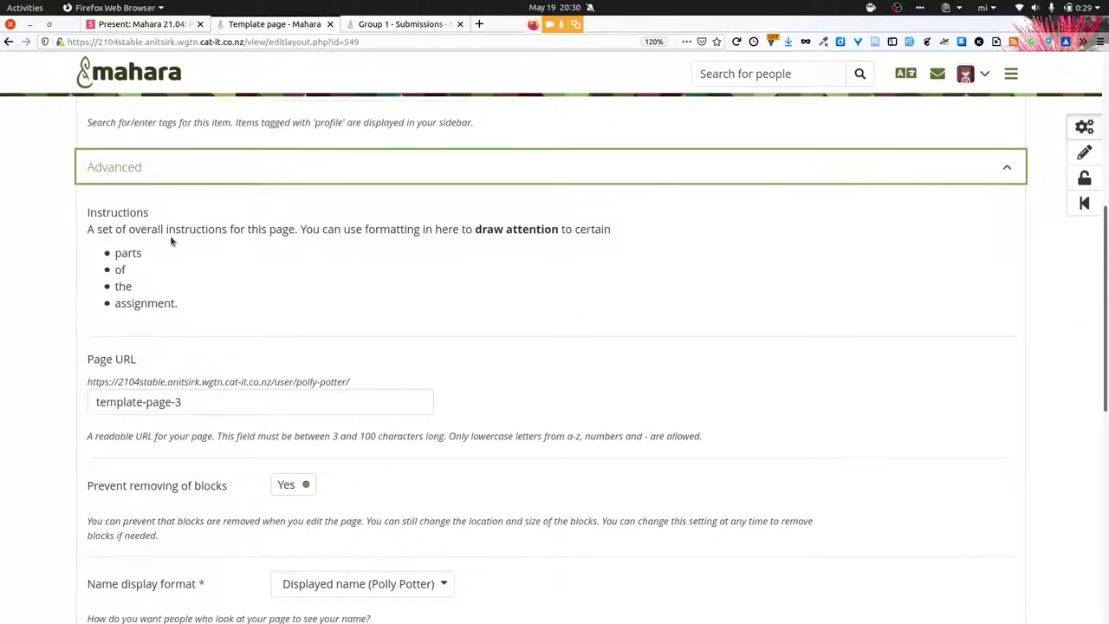
pyautogui.scroll(-3, 421, 491)
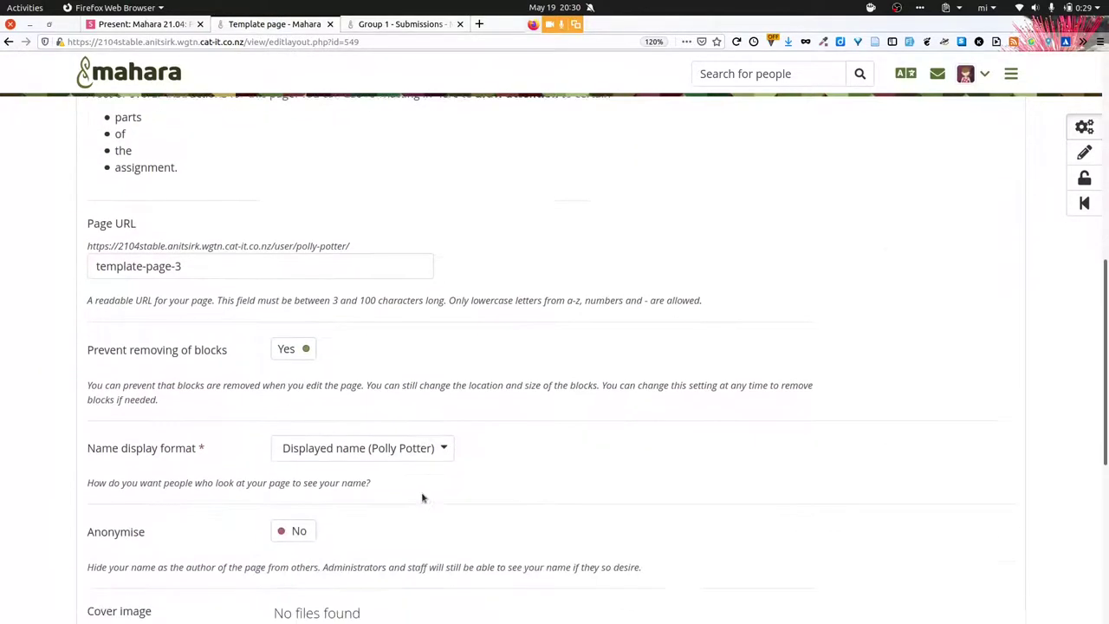
pyautogui.scroll(-3, 422, 497)
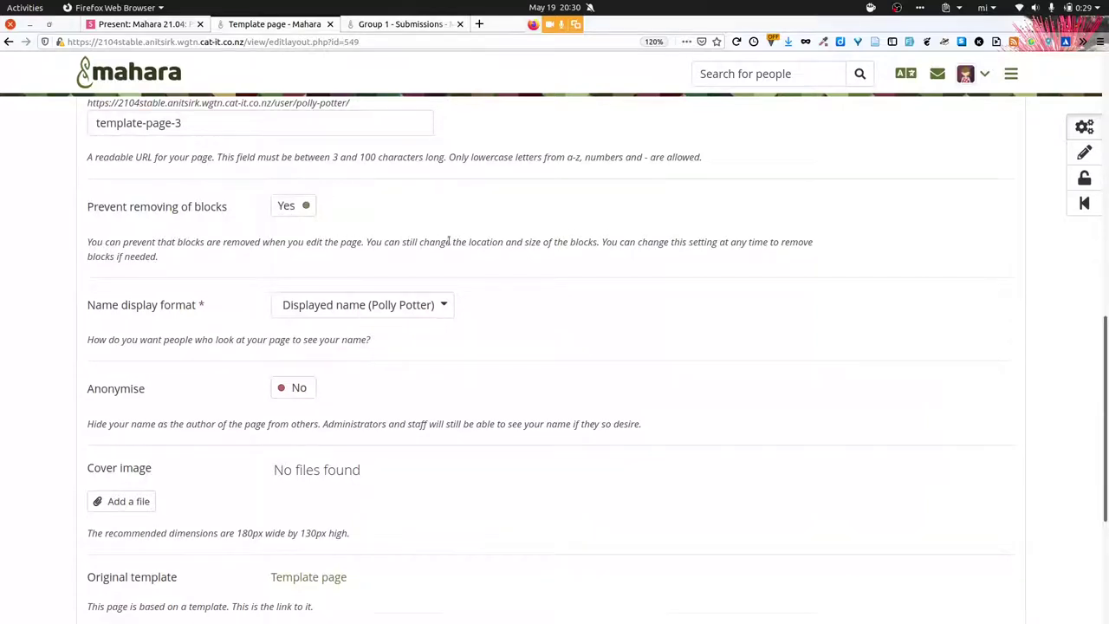
pyautogui.scroll(-5, 449, 241)
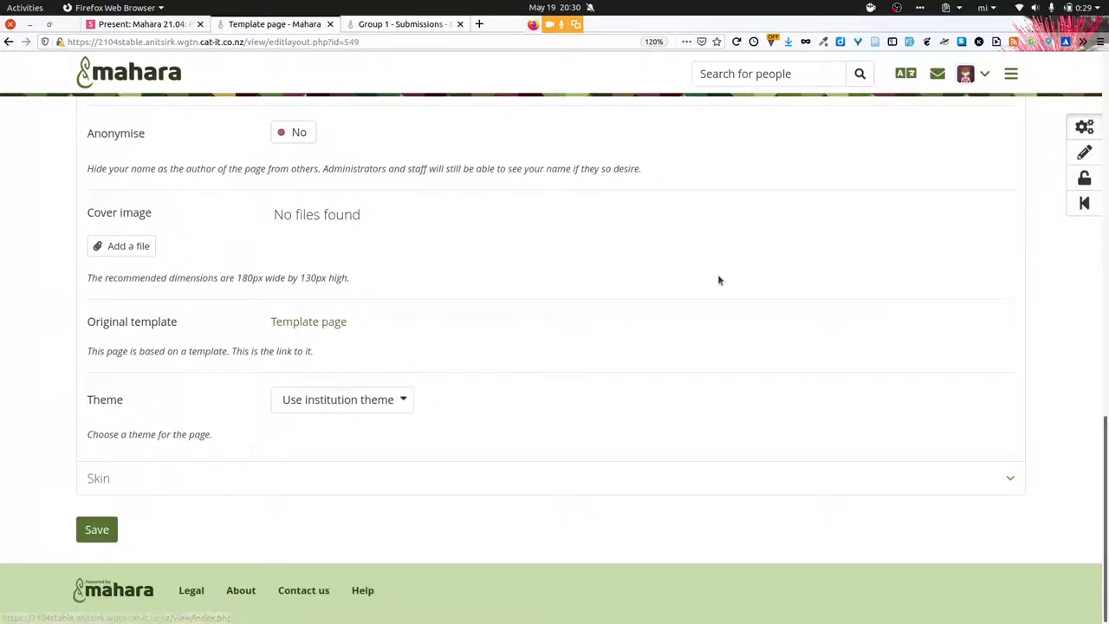
pyautogui.scroll(5, 718, 274)
pyautogui.scroll(5, 718, 276)
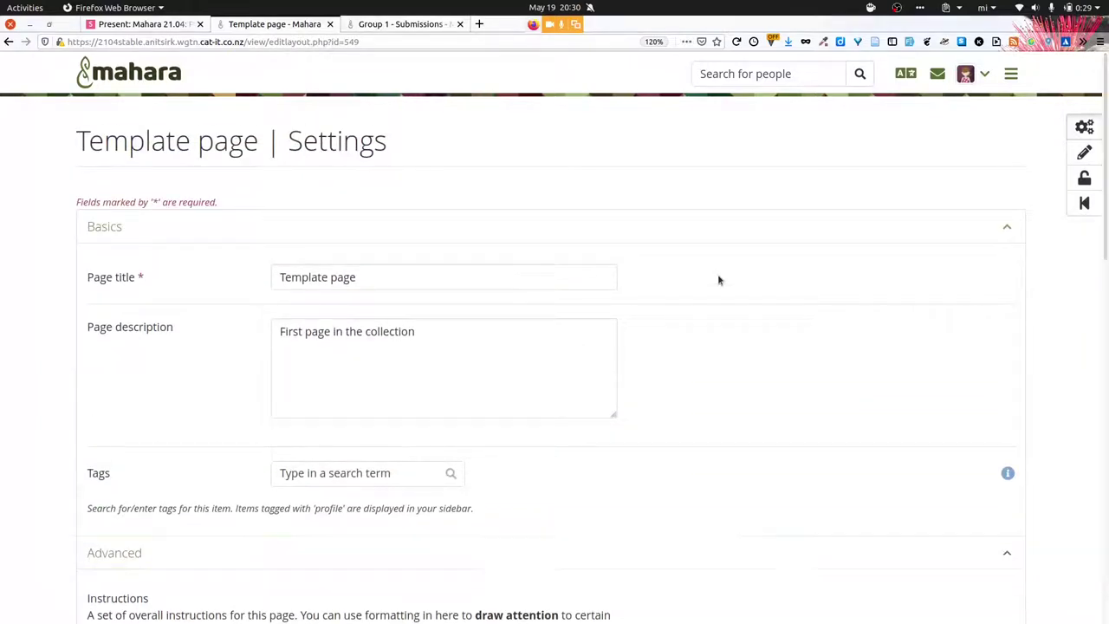
# Switch to the reviewer's browser window, refresh the dashboard and open the learner's PD collection from other people's portfolios
pyautogui.hotkey('alt', 'Tab')
pyautogui.hotkey('alt', 'Tab')
pyautogui.hotkey('alt', 'Tab')
pyautogui.hotkey('alt', 'Tab')
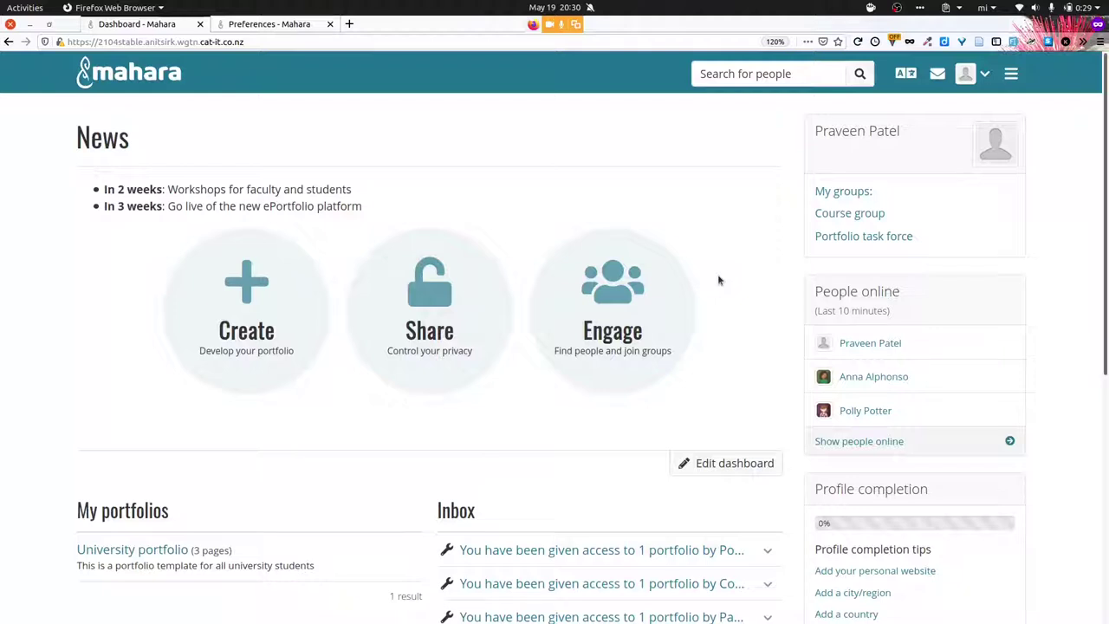
pyautogui.click(856, 44)
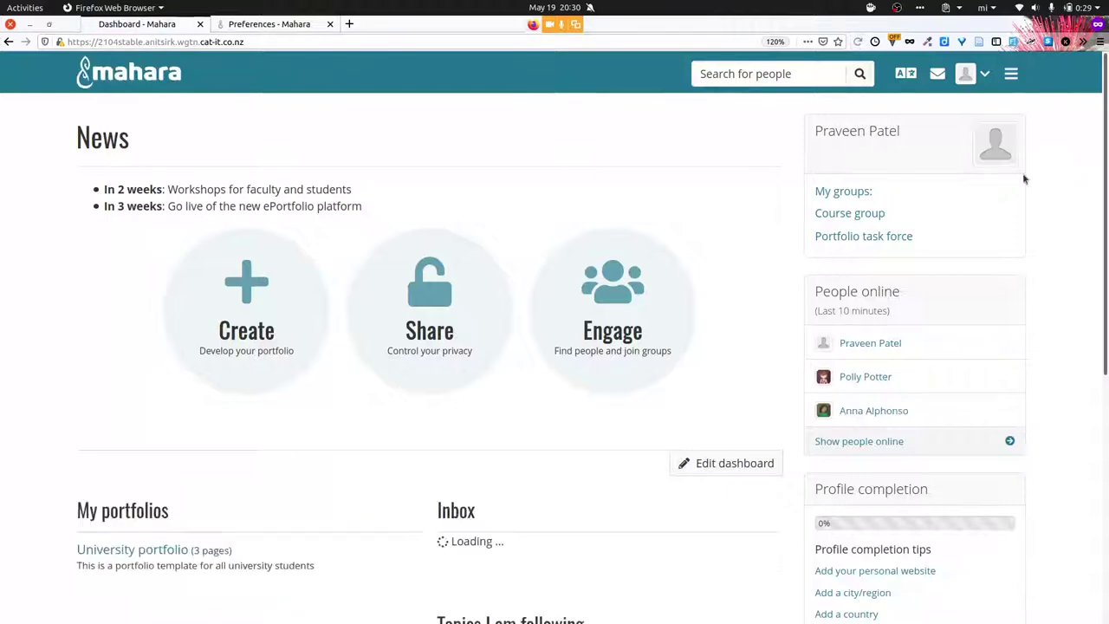
pyautogui.scroll(-5, 1071, 299)
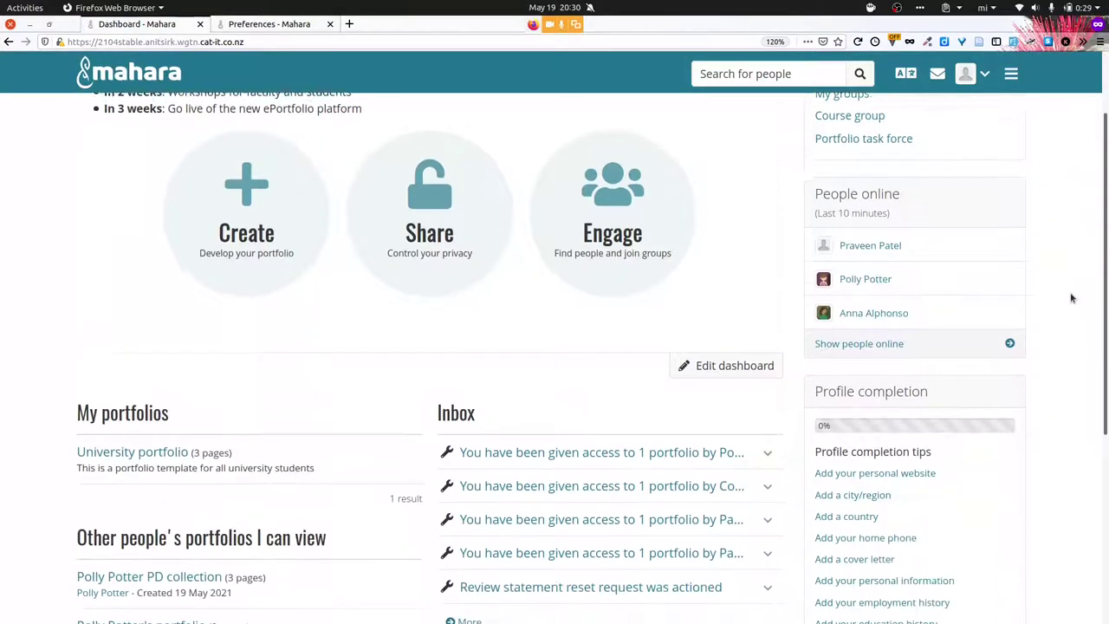
pyautogui.scroll(-3, 1072, 298)
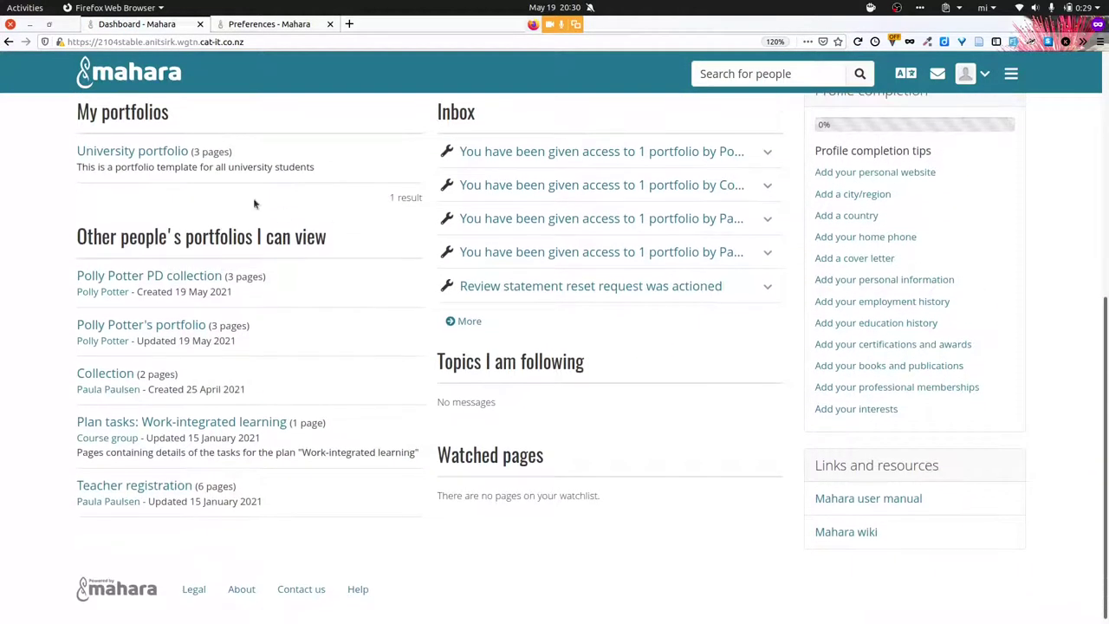
pyautogui.click(131, 276)
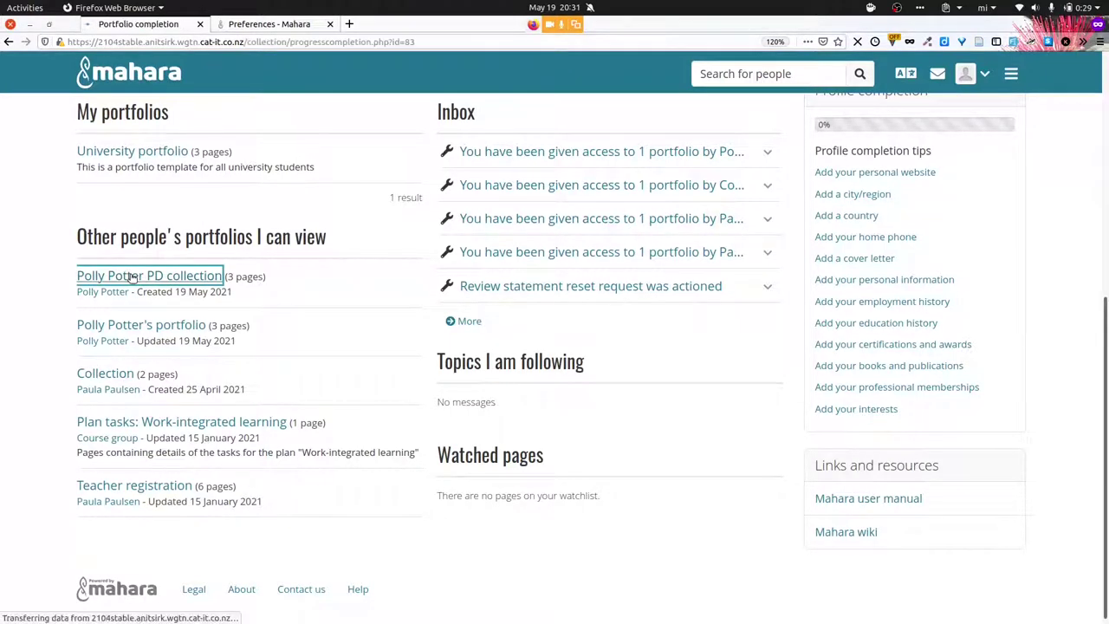
# Examine the Portfolio completion page as reviewer, including Template page's description, the sign-off and verification columns, the Primary statement and the Reviewer comment
pyautogui.scroll(-5, 130, 277)
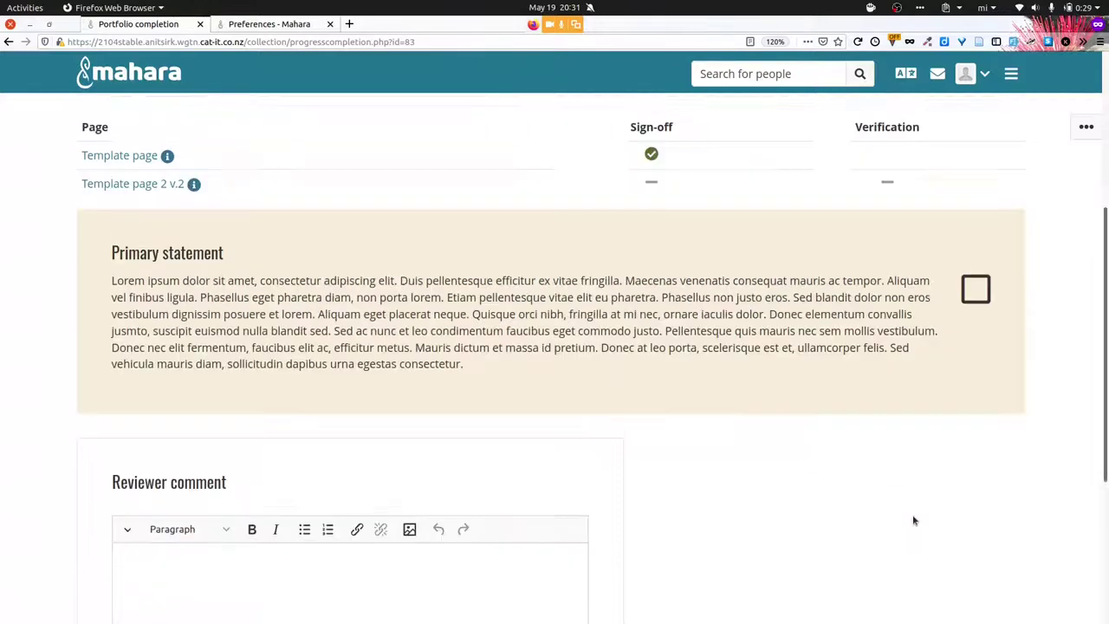
pyautogui.scroll(2, 914, 520)
pyautogui.scroll(2, 914, 520)
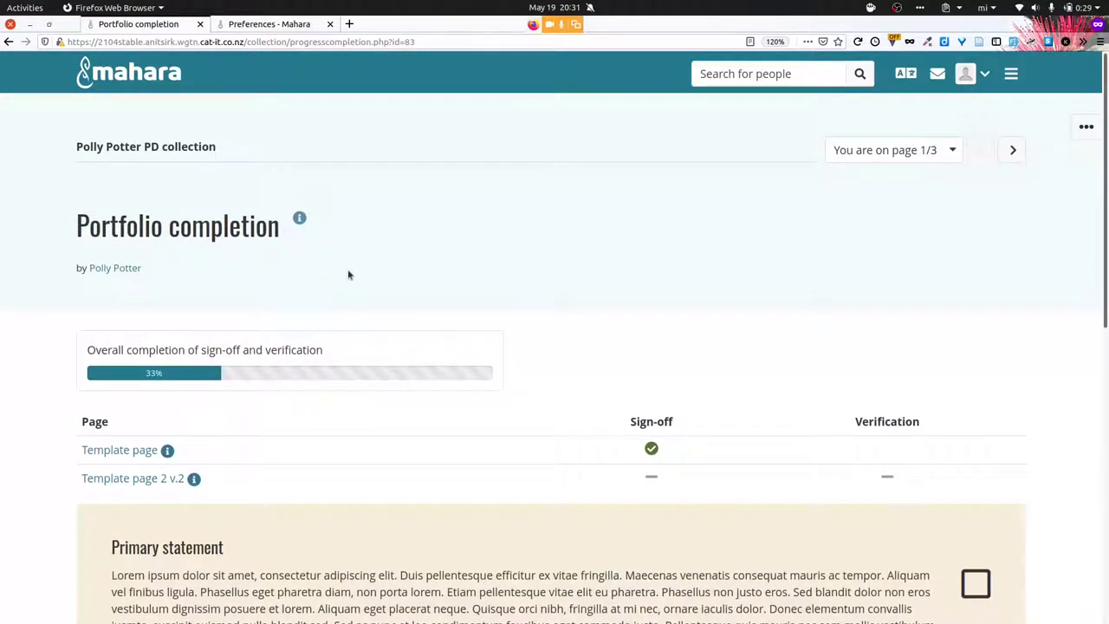
pyautogui.click(167, 452)
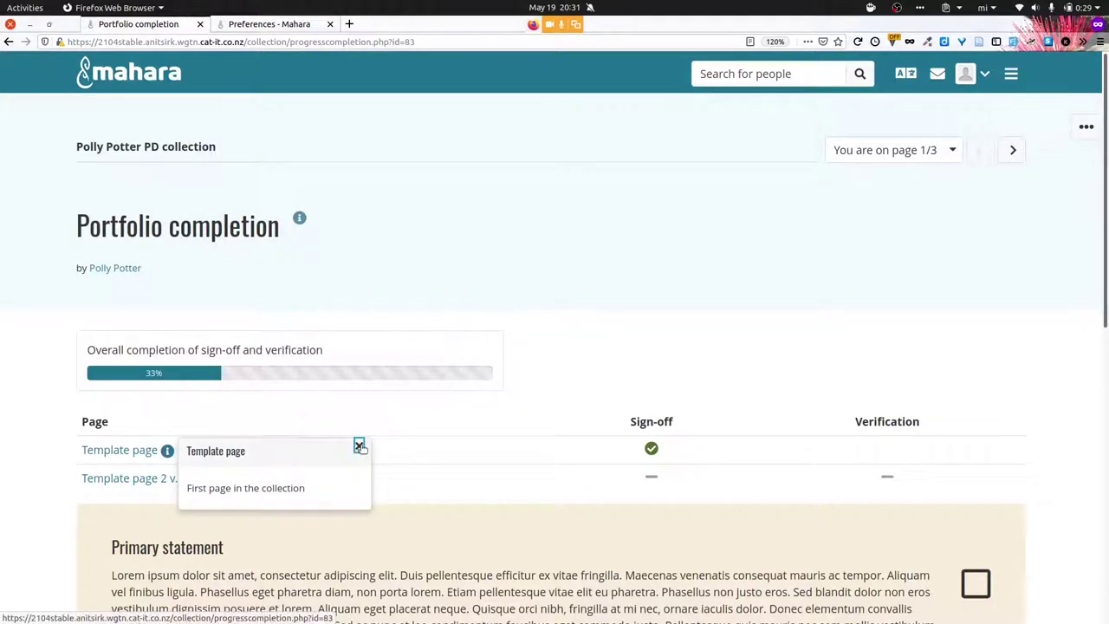
pyautogui.click(359, 446)
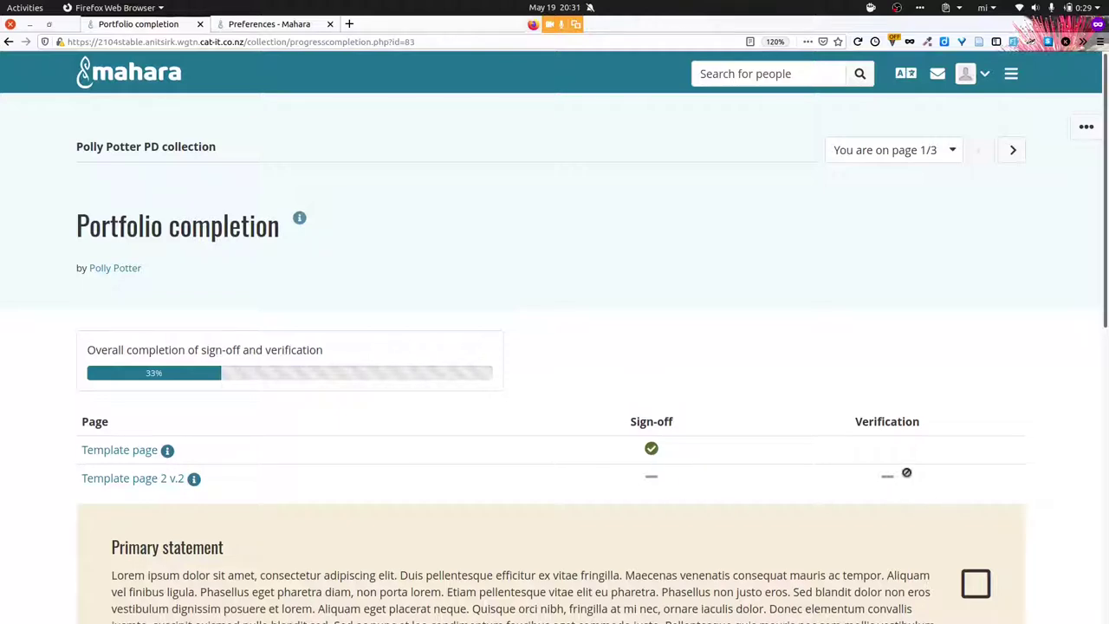
pyautogui.moveTo(907, 473)
pyautogui.scroll(-5, 907, 472)
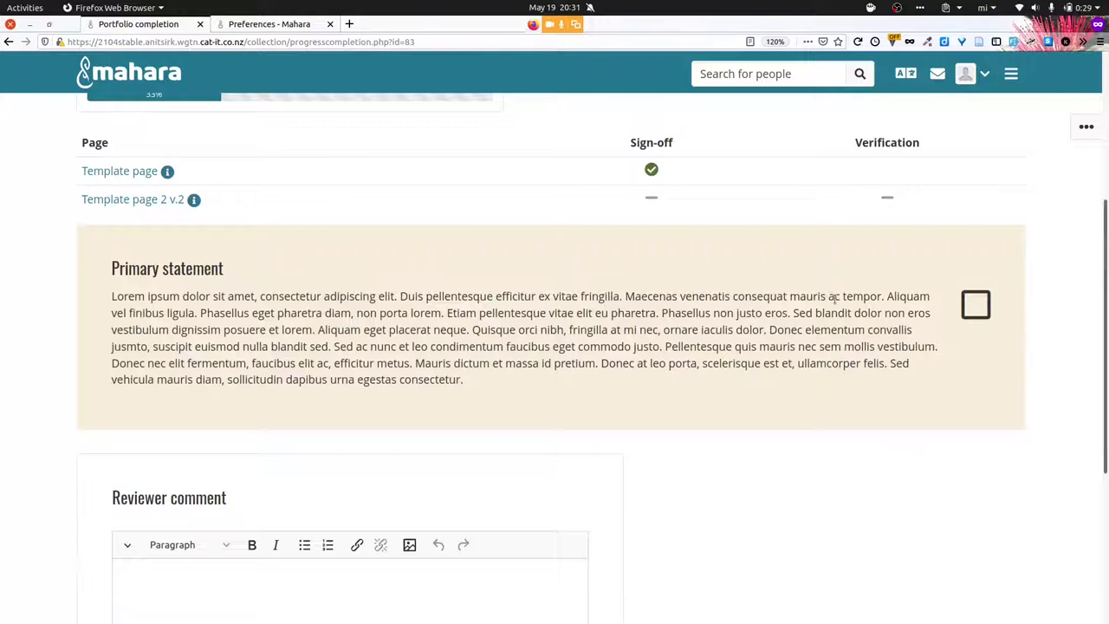
pyautogui.scroll(-3, 685, 586)
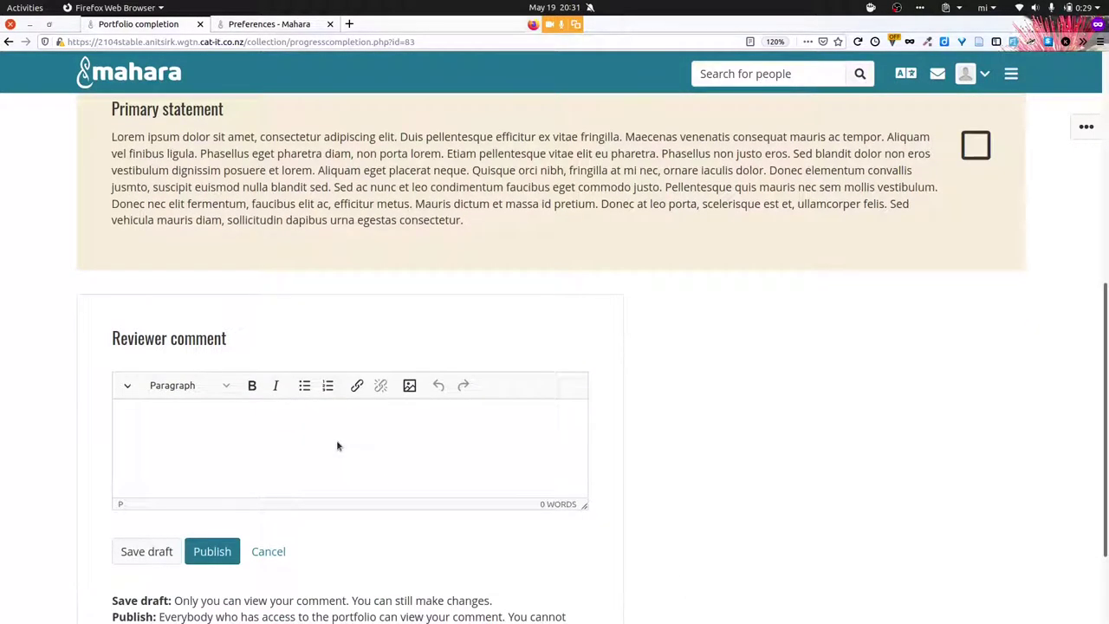
# Enter "Test" as the Reviewer comment and save it as a draft
pyautogui.scroll(-3, 656, 477)
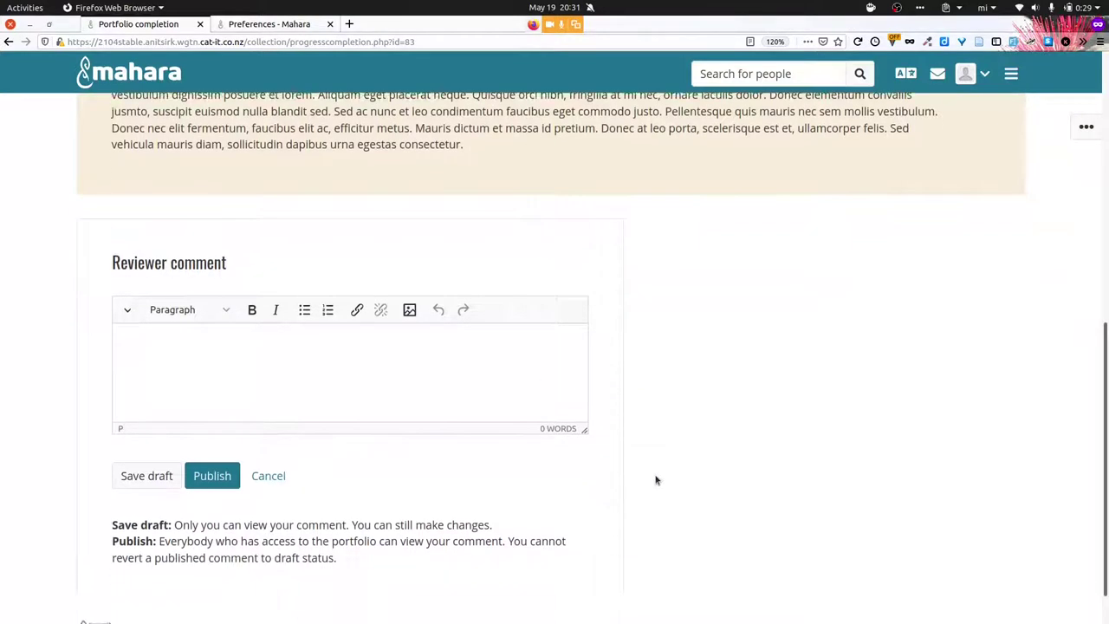
pyautogui.click(438, 313)
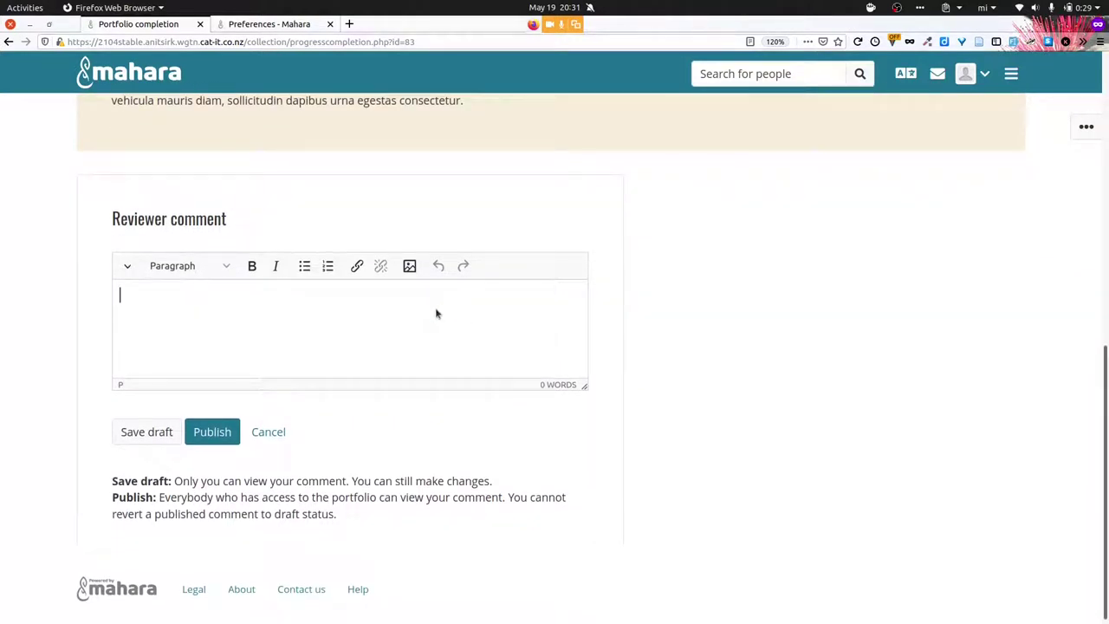
pyautogui.write('Test')
pyautogui.click(128, 424)
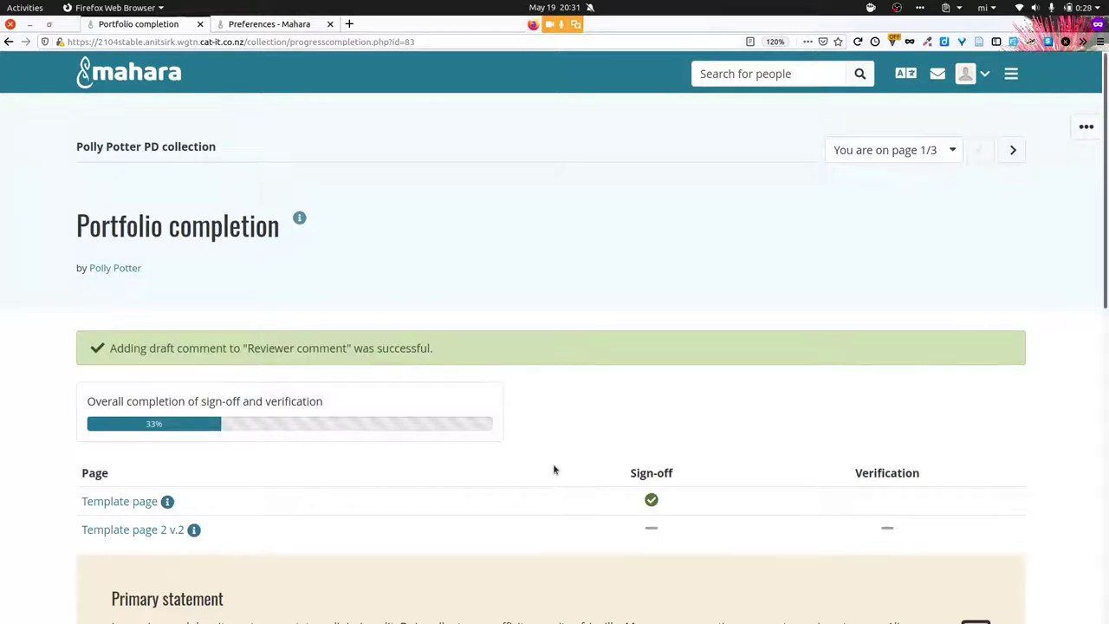
pyautogui.scroll(-3, 555, 469)
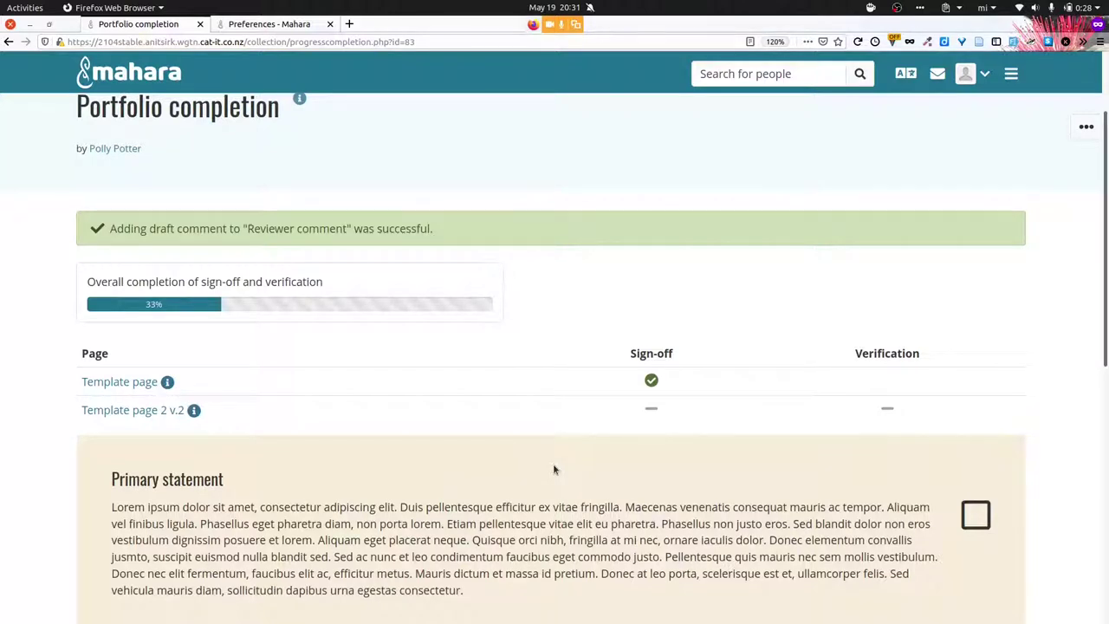
# Go to the portfolios shared with the reviewer and examine the learner's PD collection entry with its Completion and Review columns
pyautogui.click(1010, 75)
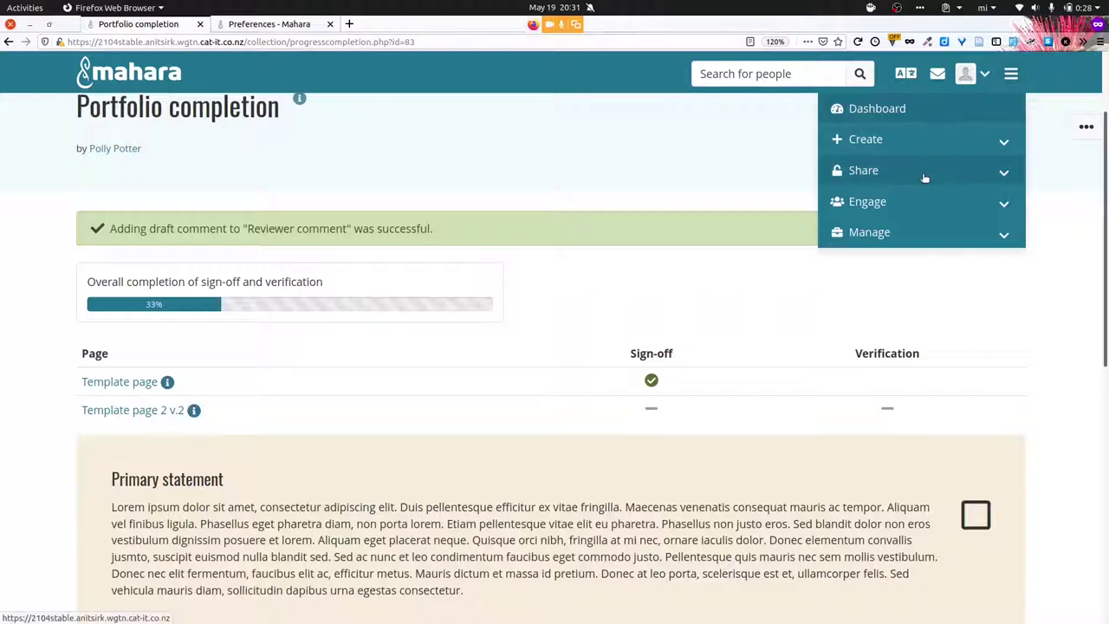
pyautogui.click(924, 177)
pyautogui.click(906, 236)
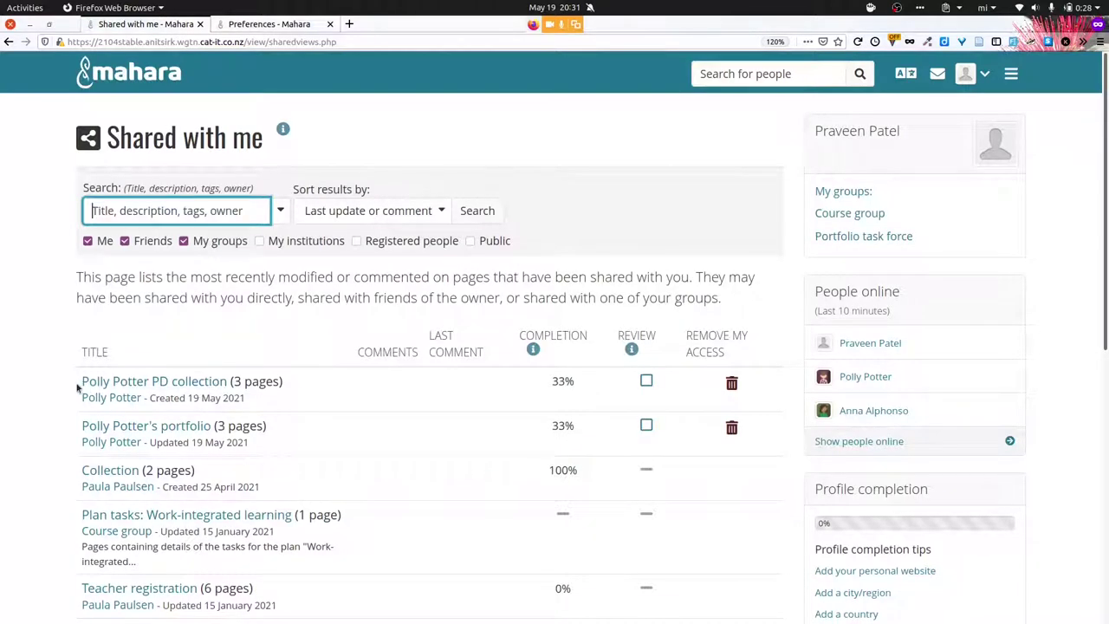
pyautogui.moveTo(80, 383); pyautogui.dragTo(229, 382)
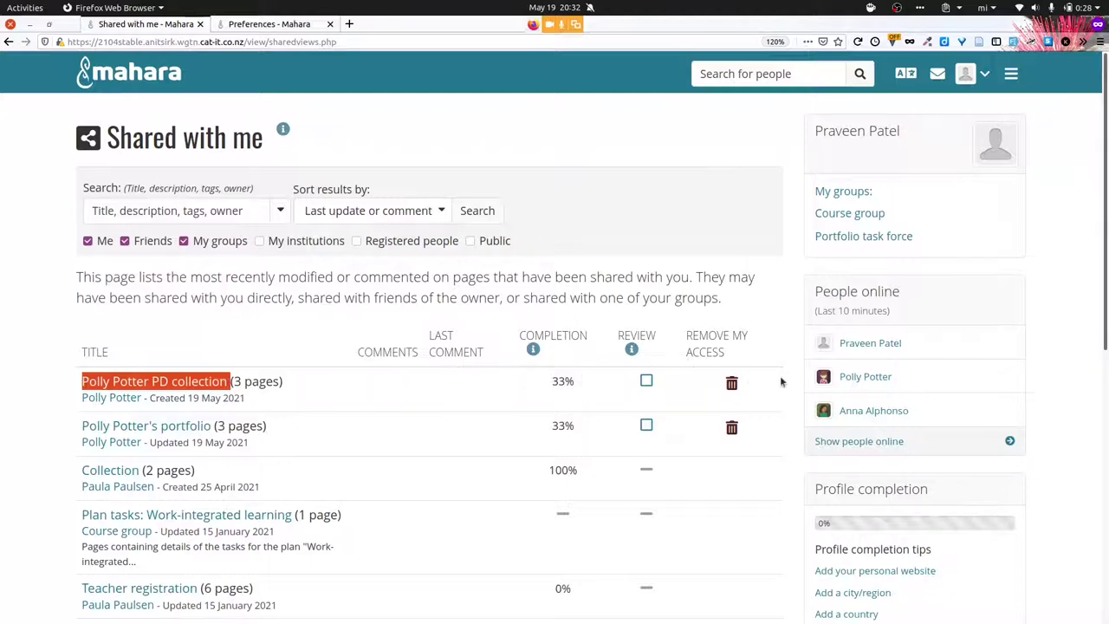
pyautogui.scroll(-2, 780, 376)
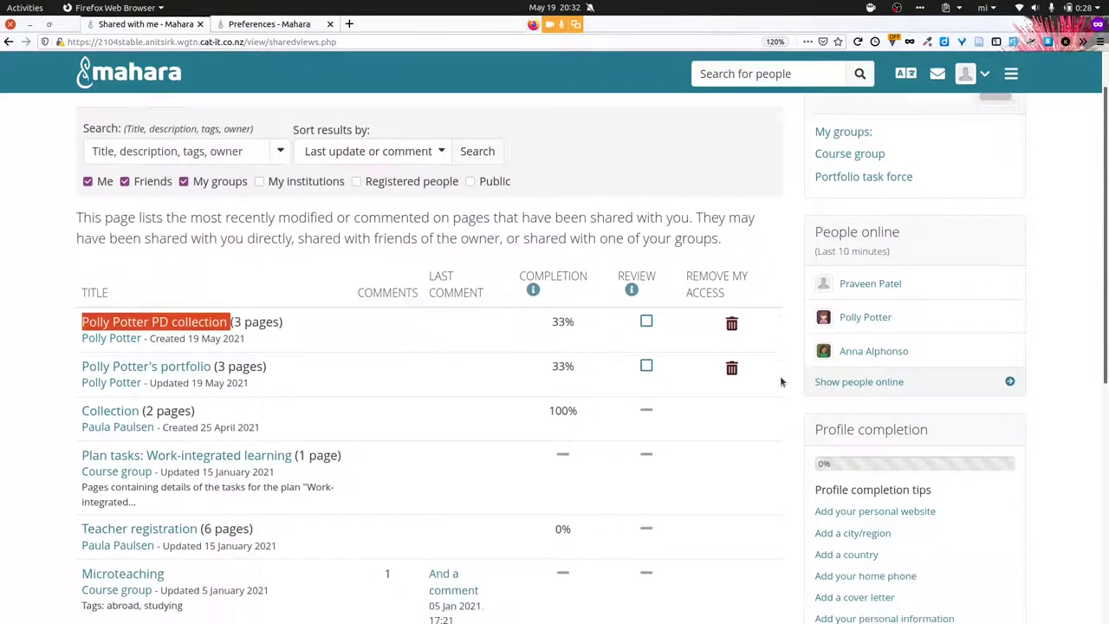
pyautogui.moveTo(519, 220); pyautogui.dragTo(588, 218)
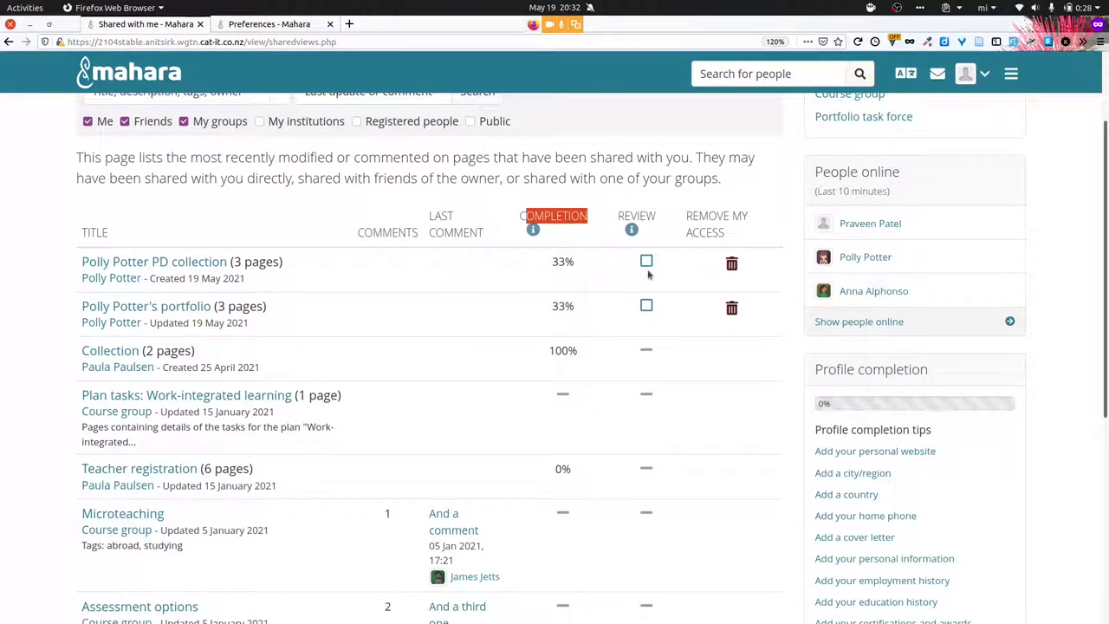
pyautogui.moveTo(656, 219); pyautogui.dragTo(617, 218)
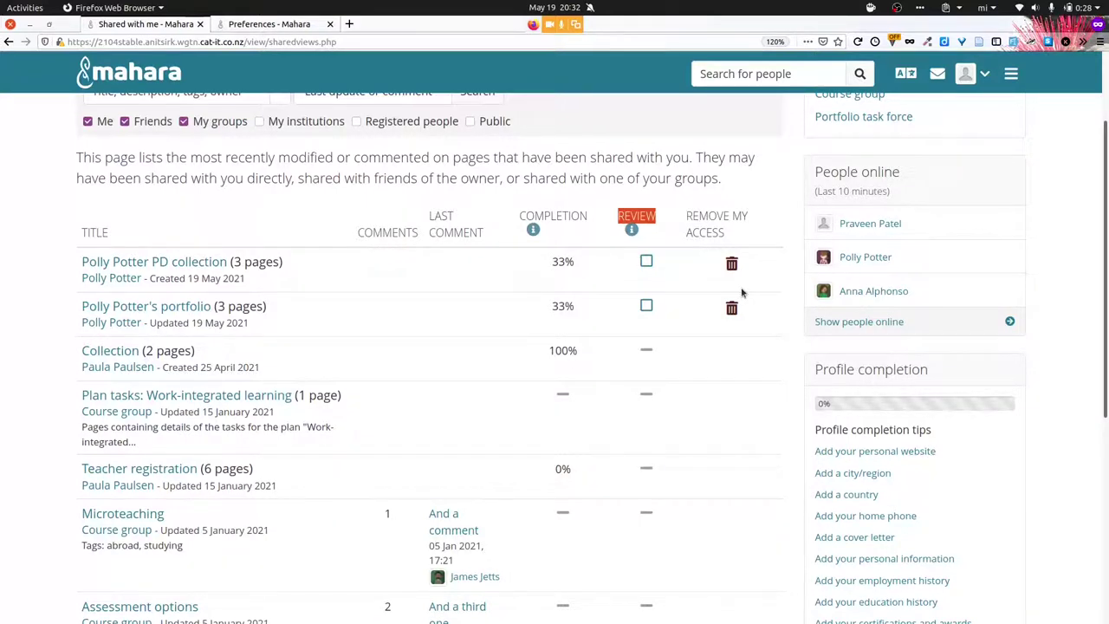
# Open the learner's PD collection from the shared portfolios and look at the additional options on its Portfolio completion page
pyautogui.click(136, 262)
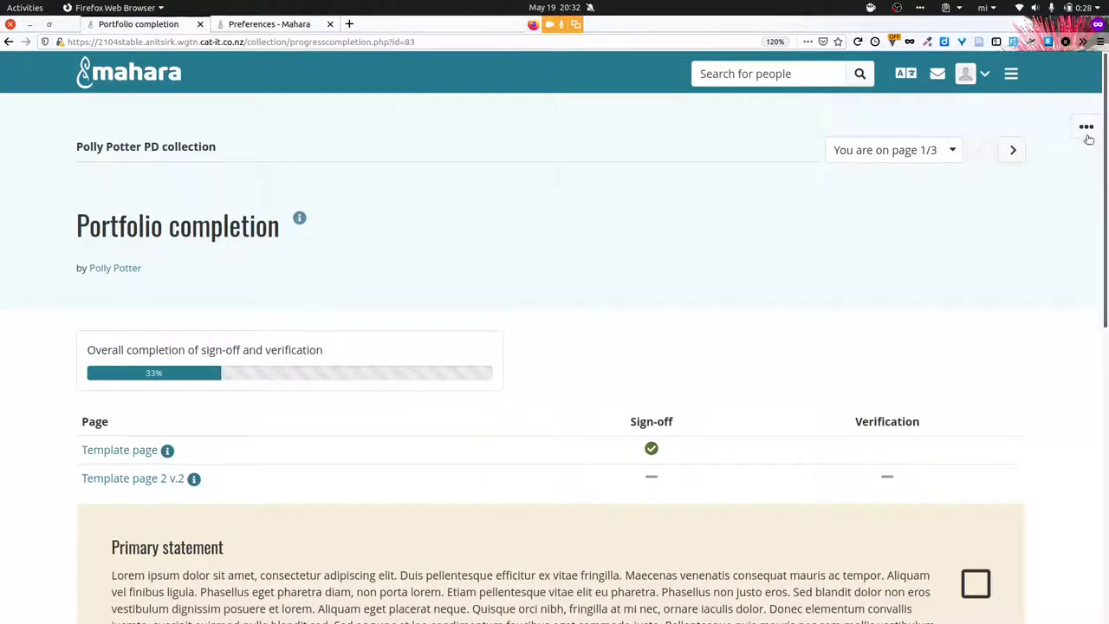
pyautogui.click(1087, 130)
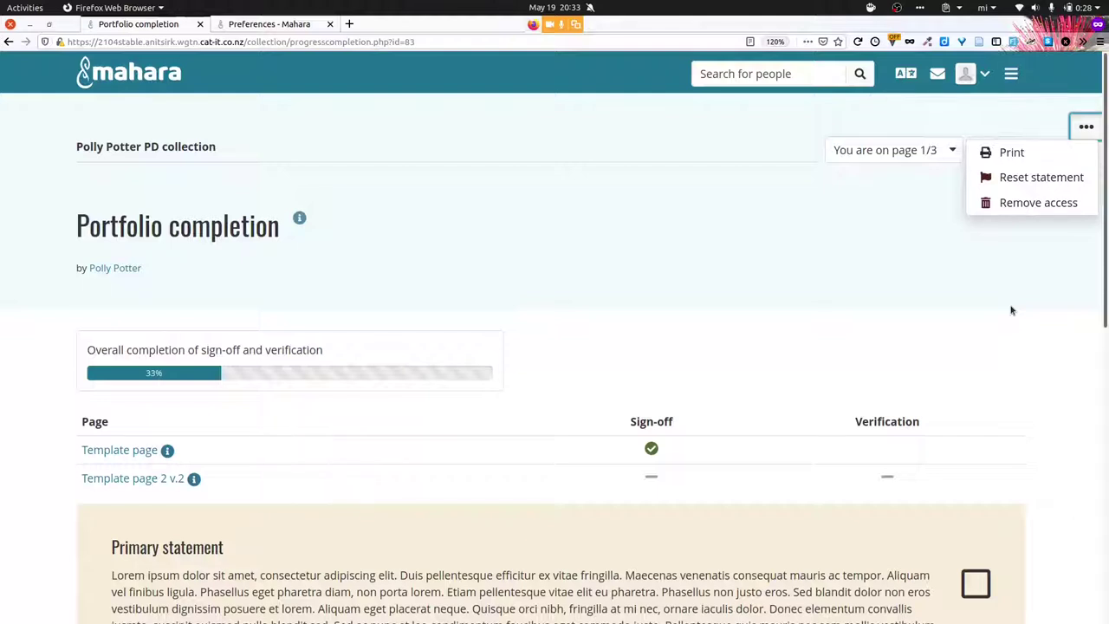
pyautogui.click(719, 416)
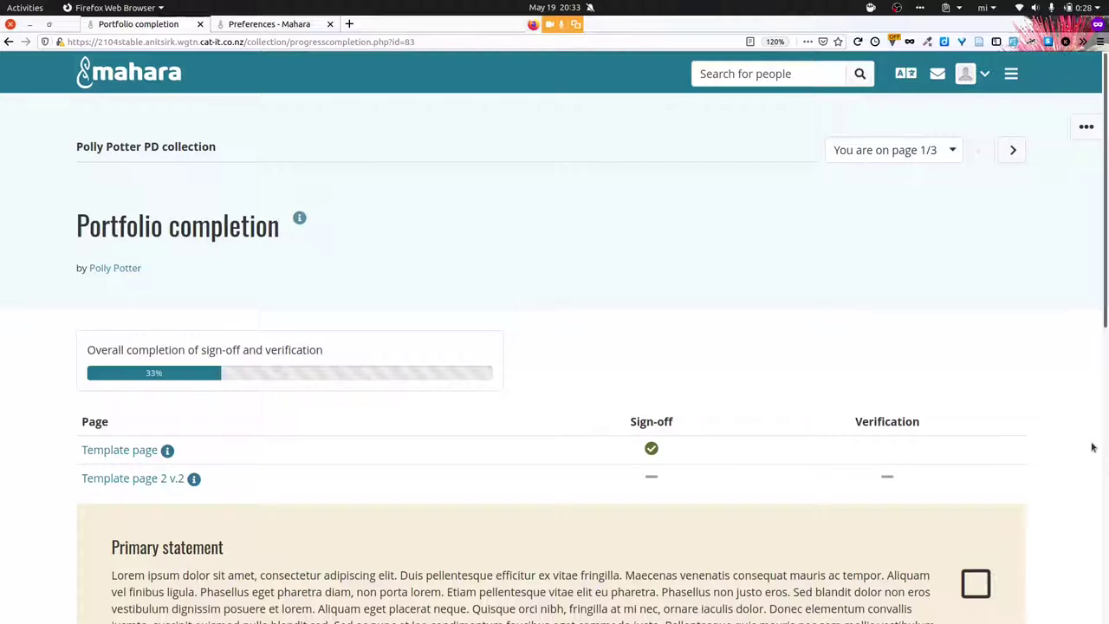
# Approve the Primary statement as reviewer and continue past the confirmation
pyautogui.scroll(-4, 1093, 447)
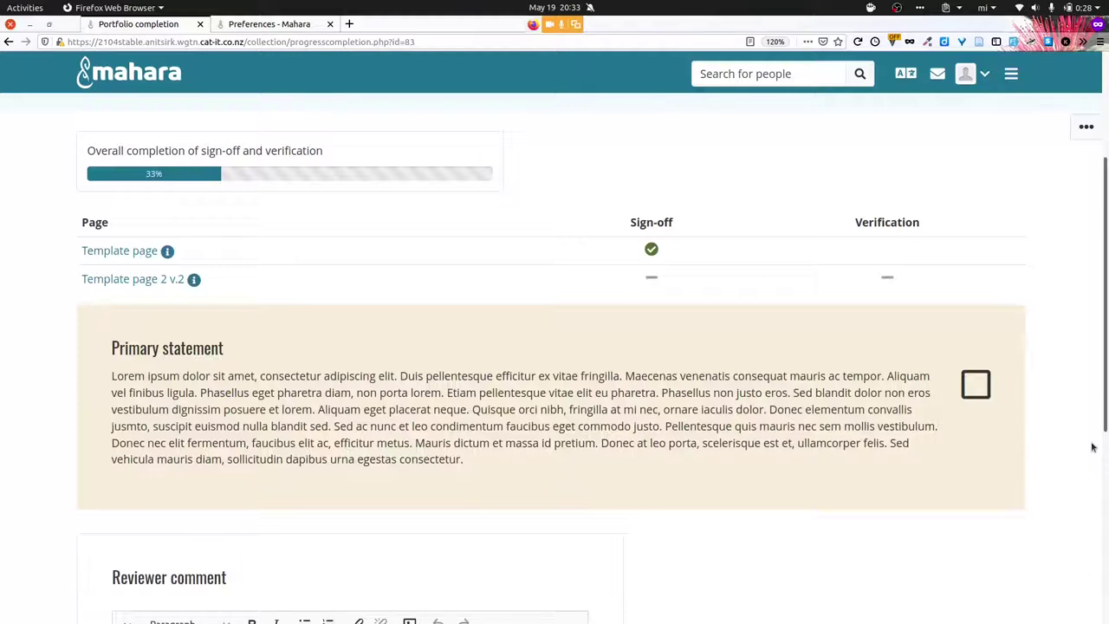
pyautogui.click(978, 384)
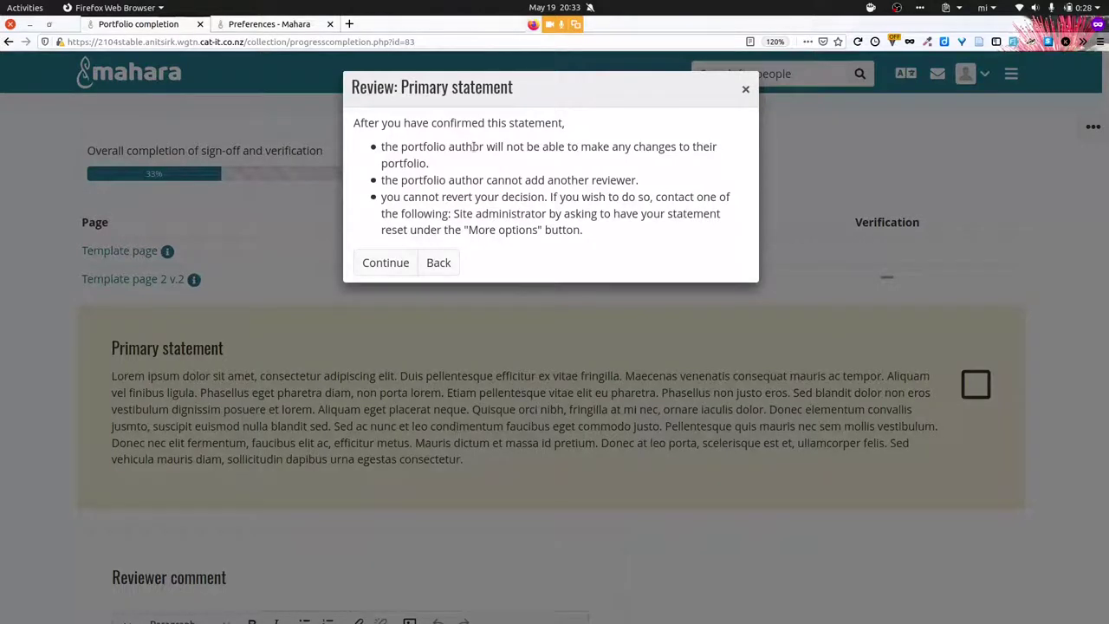
pyautogui.click(384, 260)
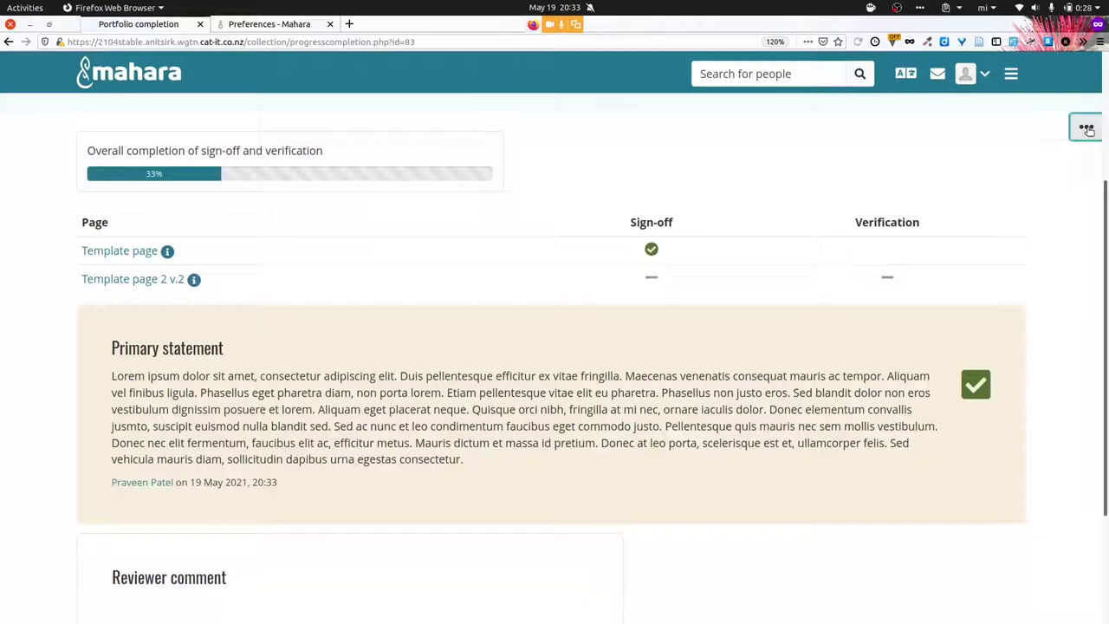
# Look at the Reset statement form and the statements it offers for resetting, and close it without requesting a reset
pyautogui.click(1086, 127)
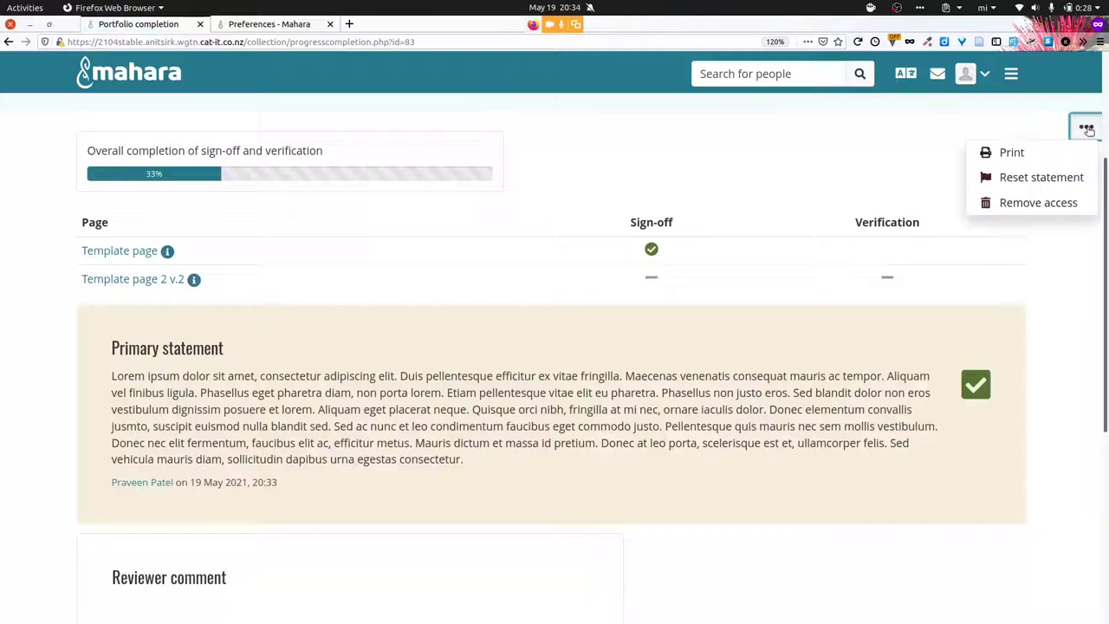
pyautogui.click(1048, 180)
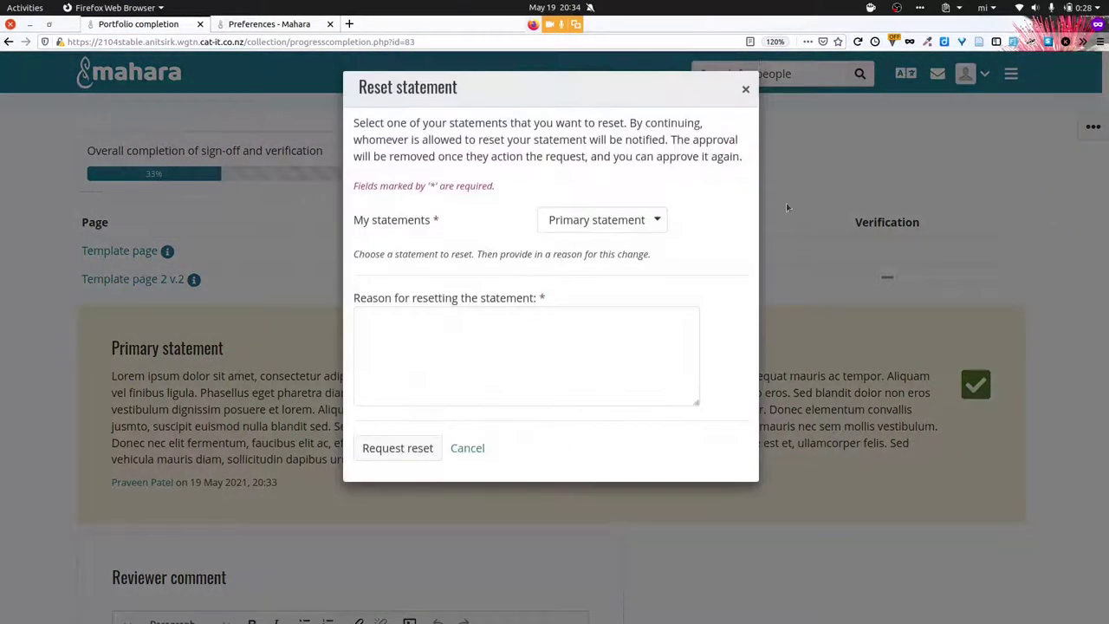
pyautogui.click(608, 227)
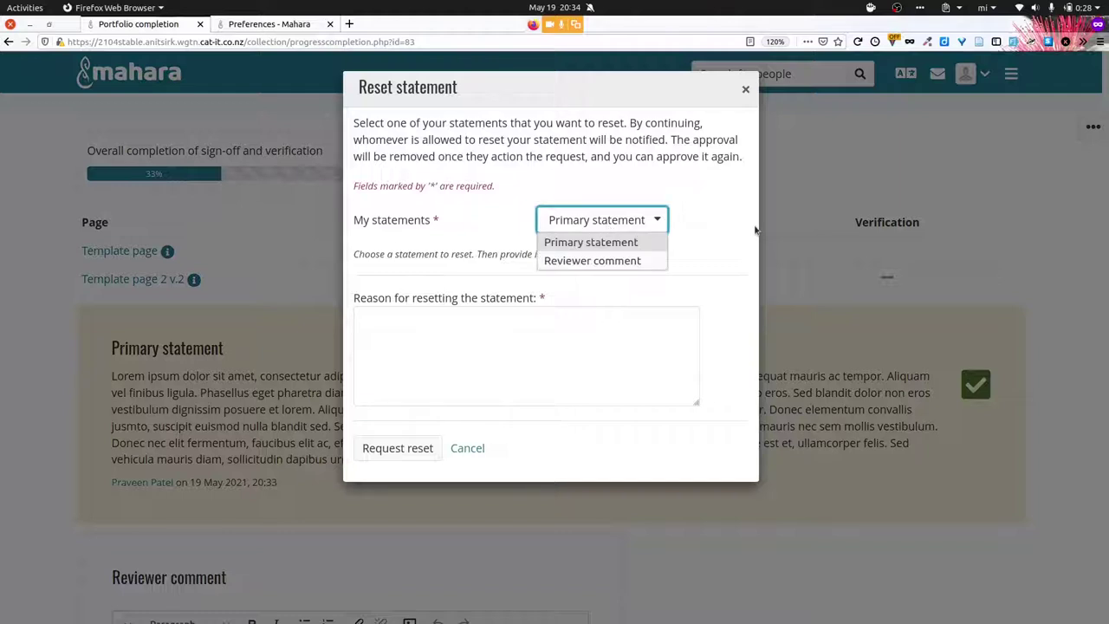
pyautogui.click(718, 235)
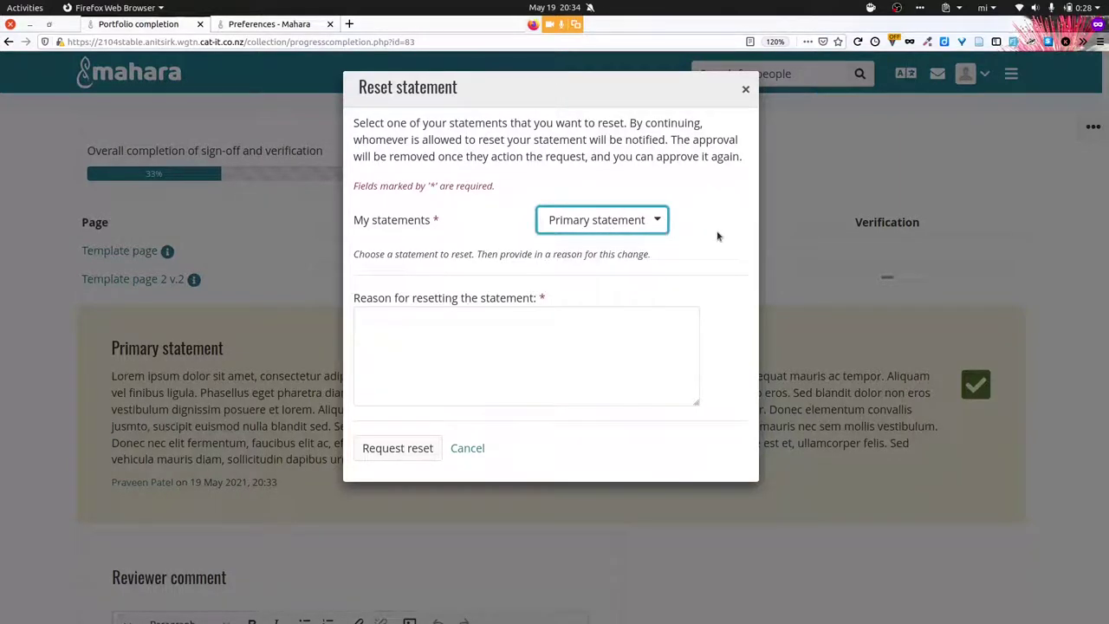
pyautogui.click(746, 92)
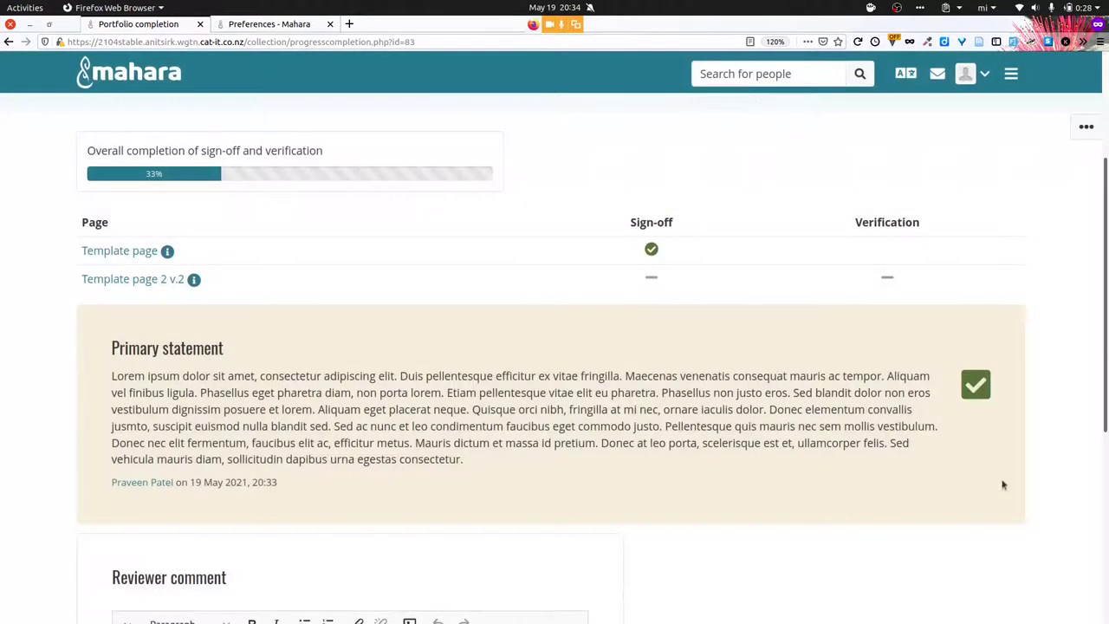
# Publish the "Test" Reviewer comment and accept that it cannot be reverted
pyautogui.scroll(-3, 1003, 503)
pyautogui.scroll(-1, 1002, 507)
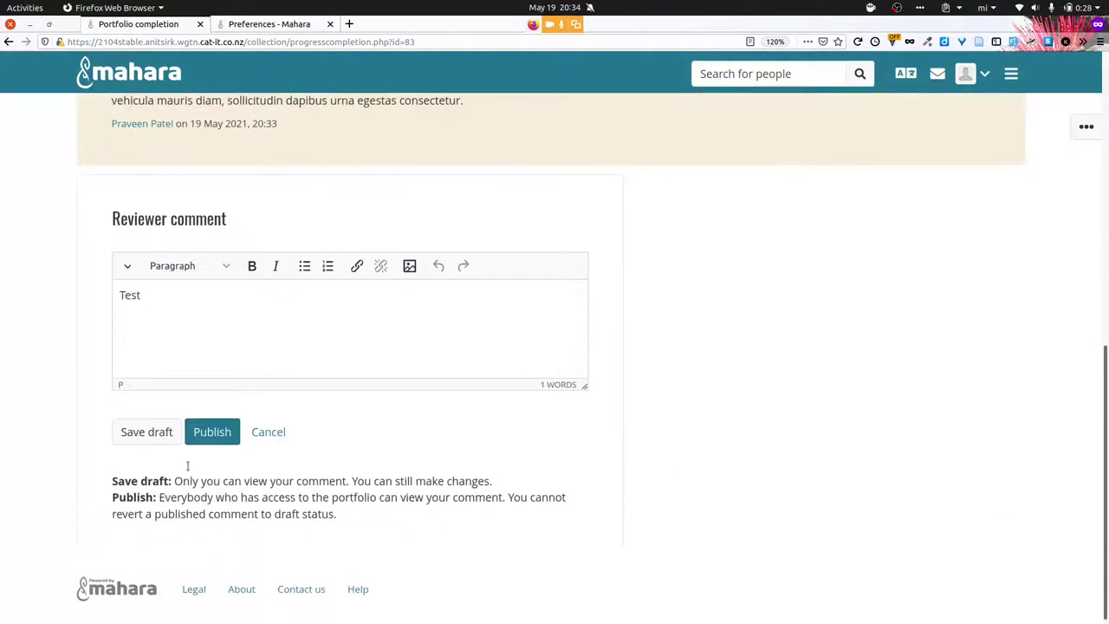
pyautogui.click(216, 431)
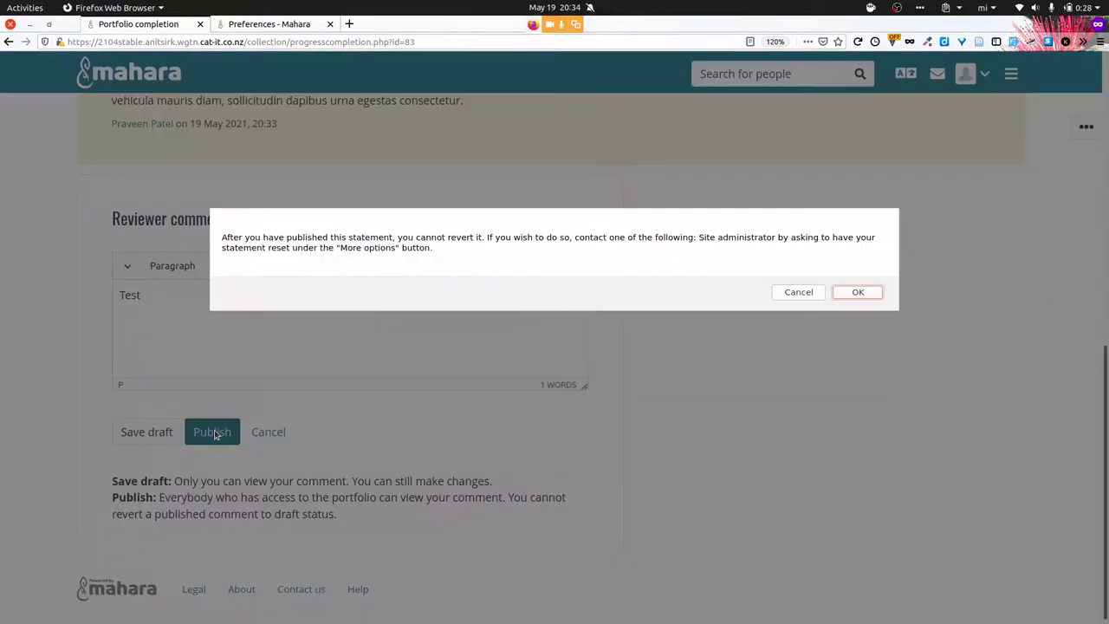
pyautogui.click(857, 293)
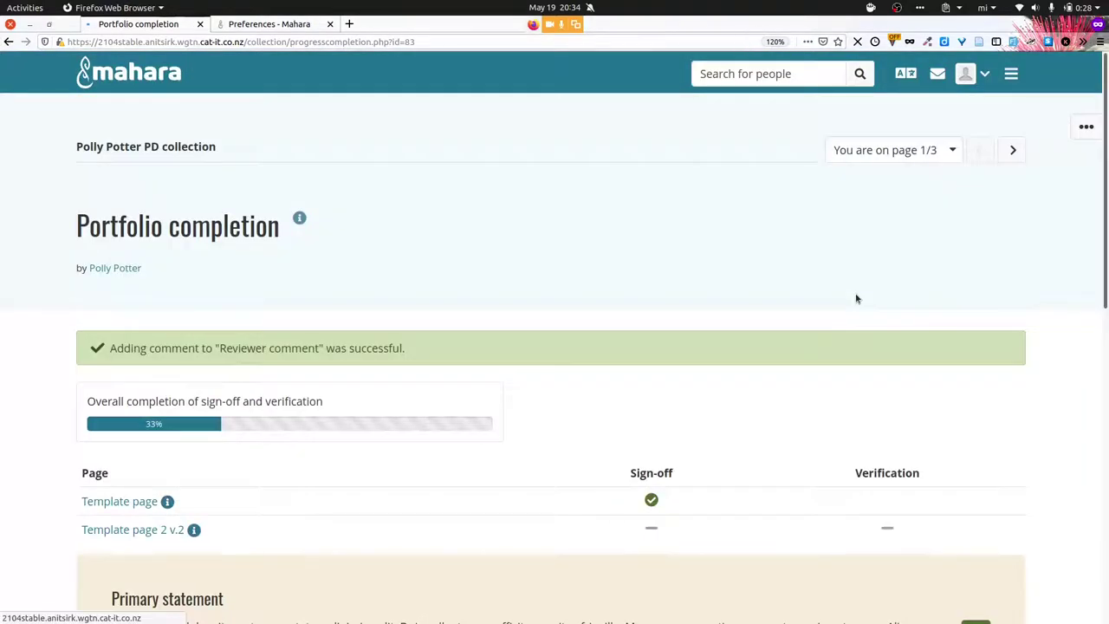
pyautogui.scroll(-4, 857, 299)
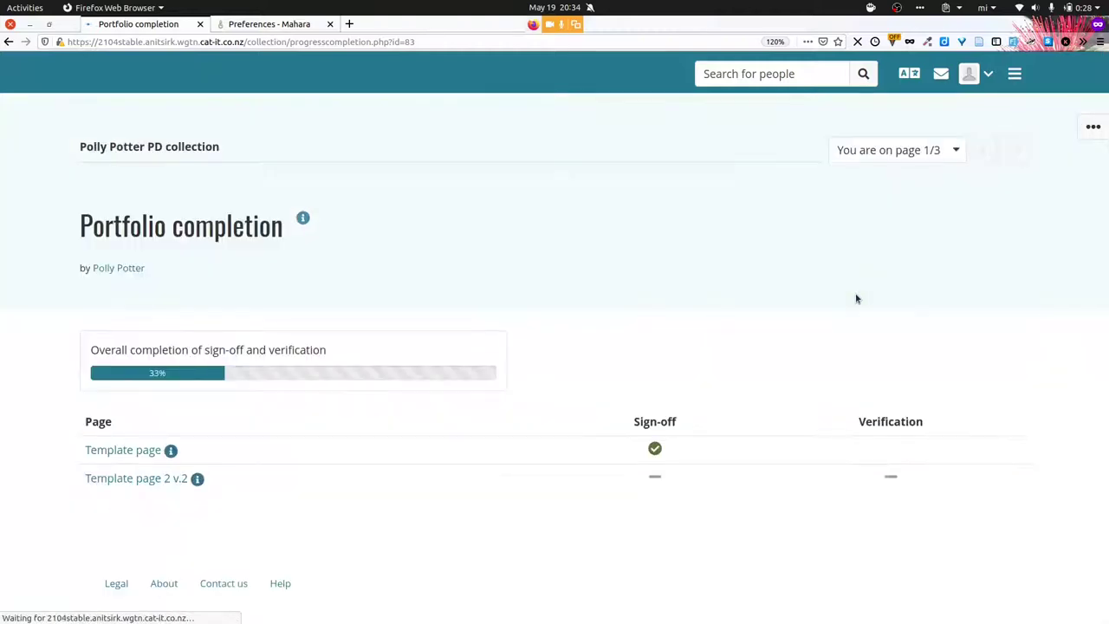
# Switch to the learner's browser window, return from the Template page settings to the portfolio overview and open the PD collection
pyautogui.hotkey('alt', 'Tab')
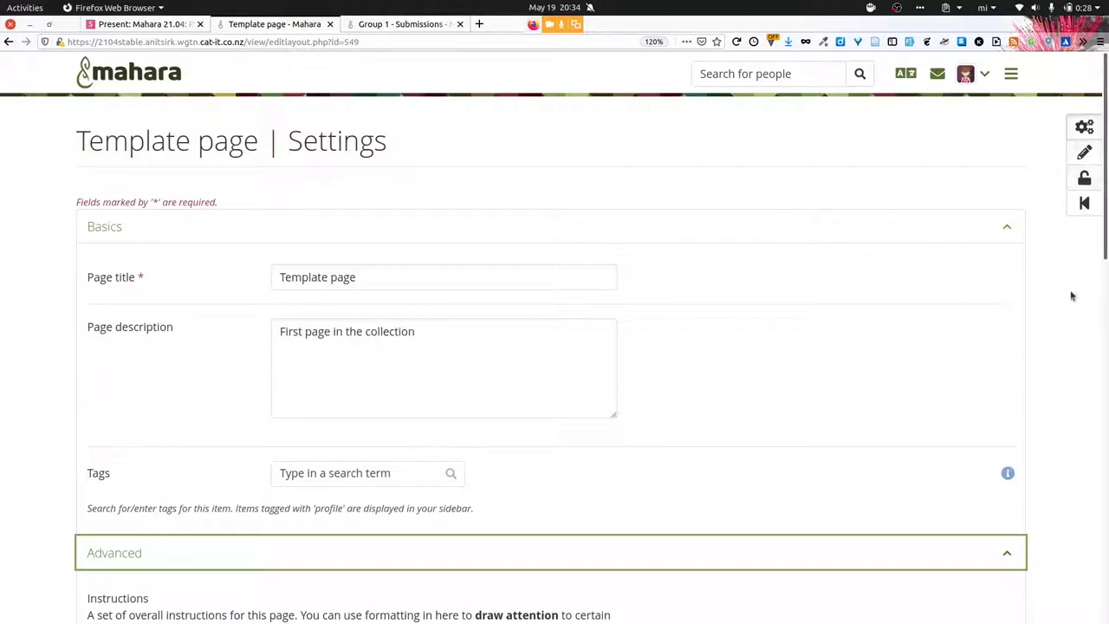
pyautogui.click(1083, 205)
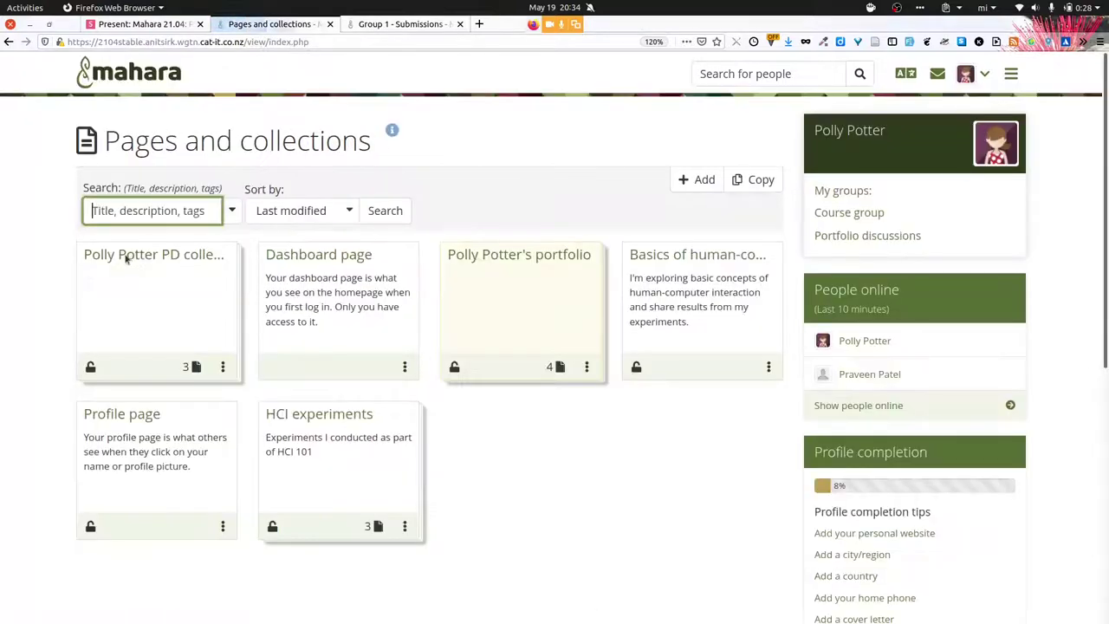
pyautogui.click(122, 261)
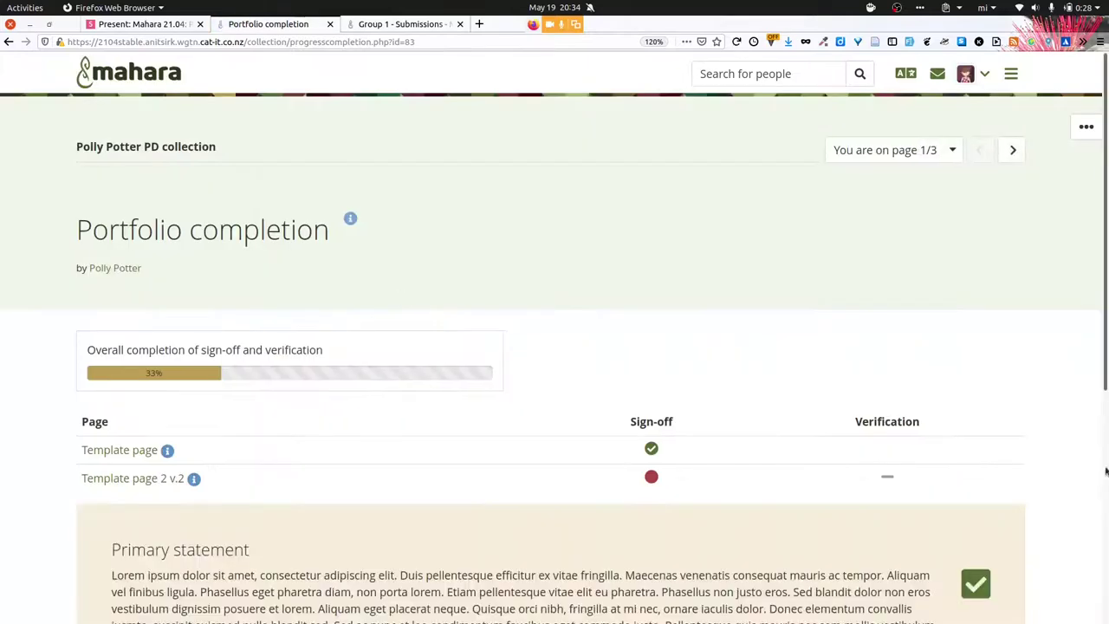
# Examine the Portfolio completion page as learner, including the approved Primary statement's reviewer and date and the Reviewer comment's review date
pyautogui.scroll(-3, 1096, 454)
pyautogui.scroll(-3, 1096, 454)
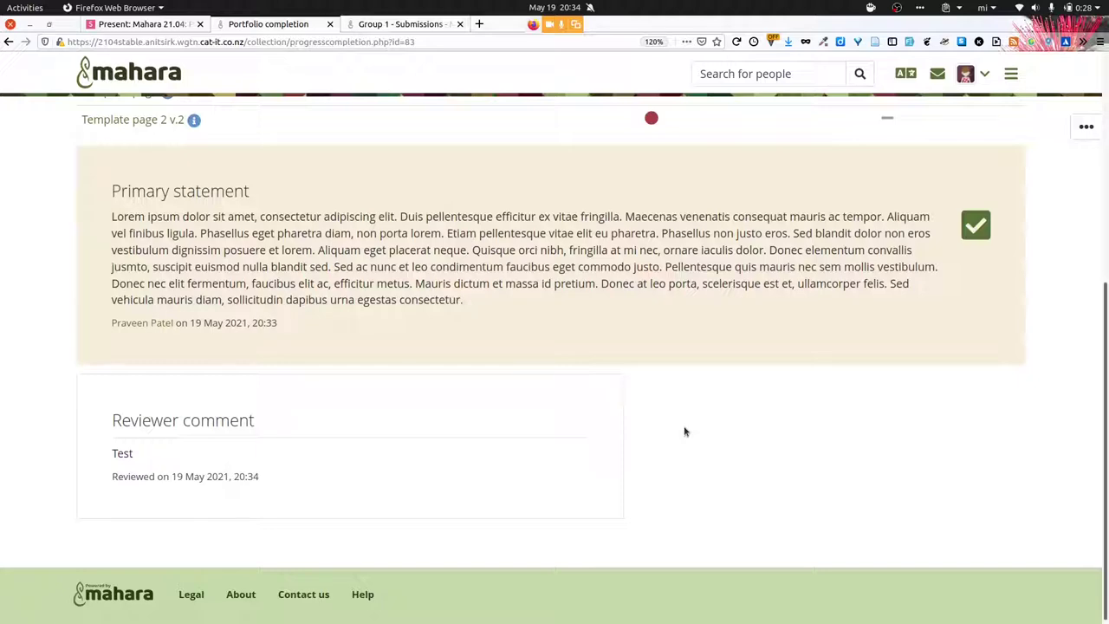
pyautogui.scroll(5, 684, 431)
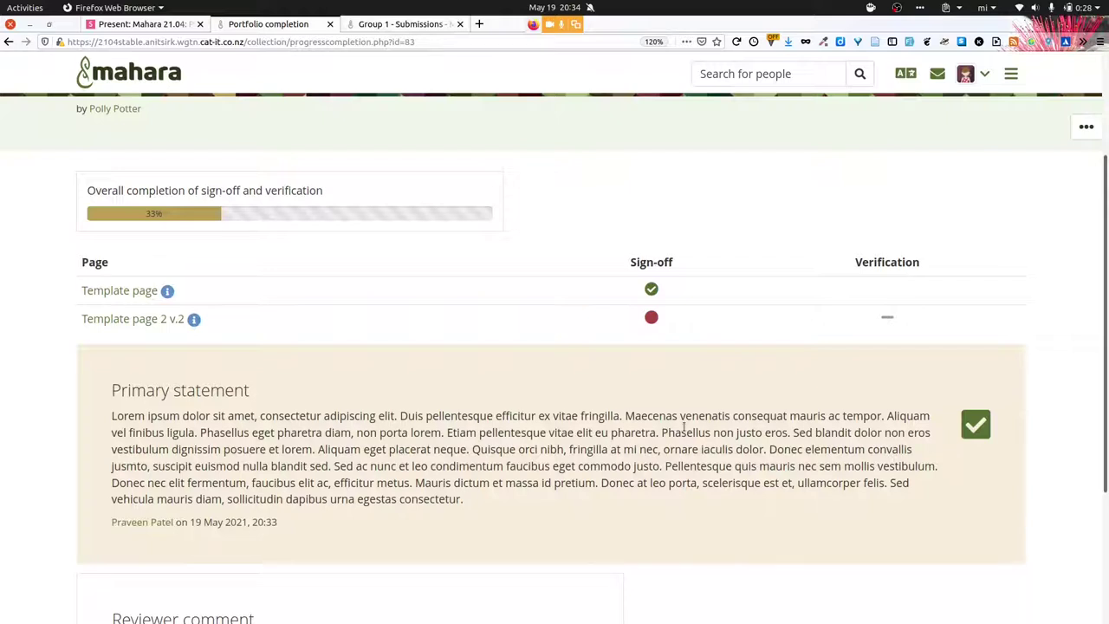
pyautogui.scroll(-3, 685, 428)
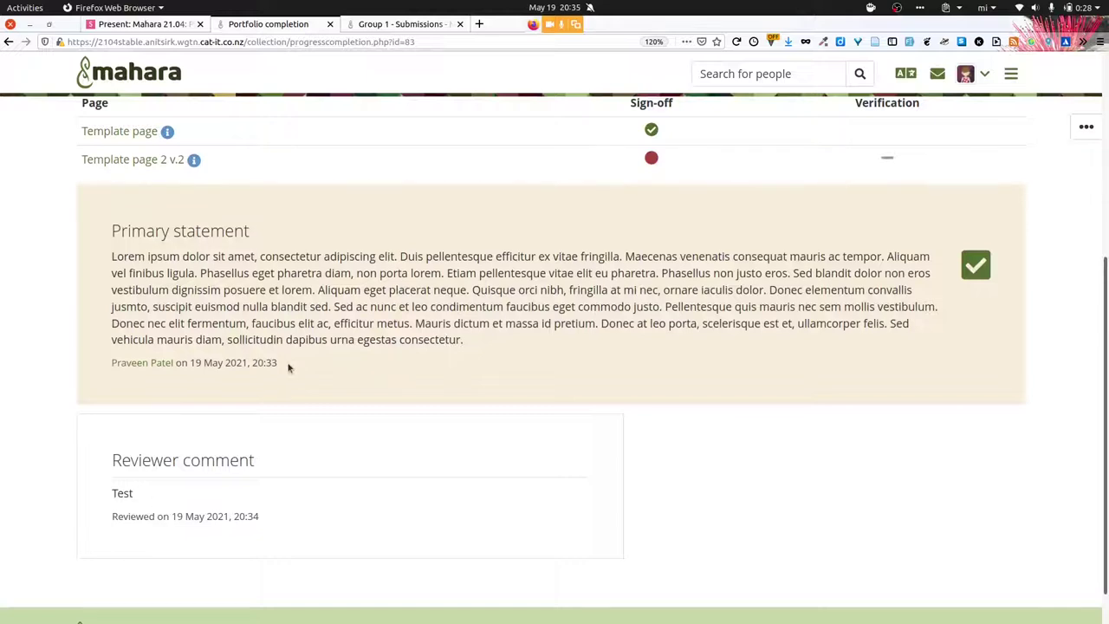
pyautogui.moveTo(279, 366); pyautogui.dragTo(110, 373)
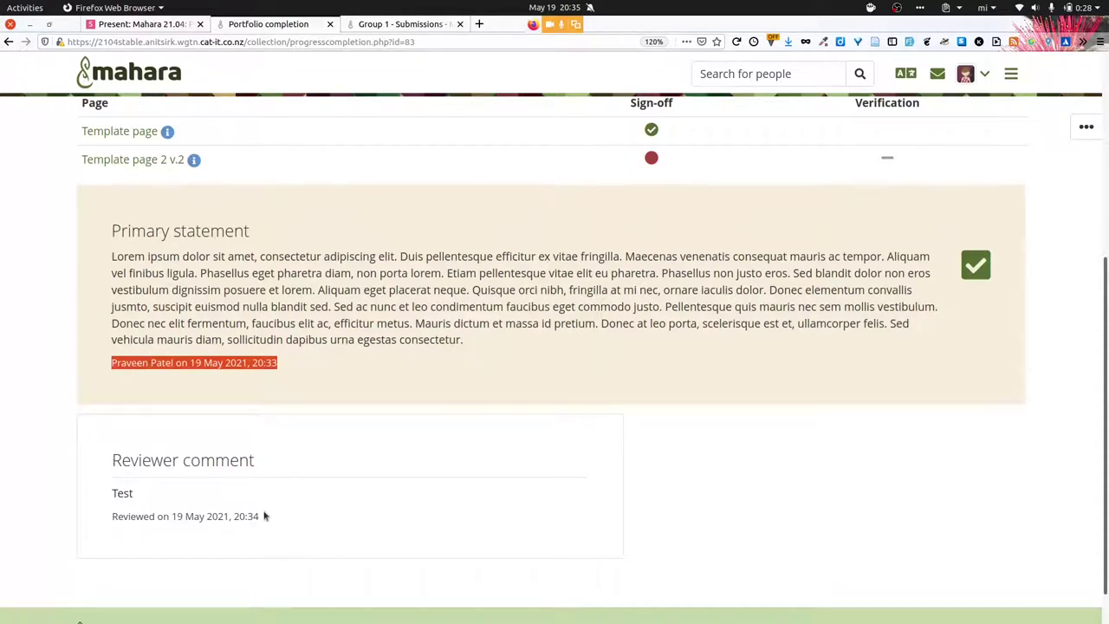
pyautogui.moveTo(264, 516); pyautogui.dragTo(103, 518)
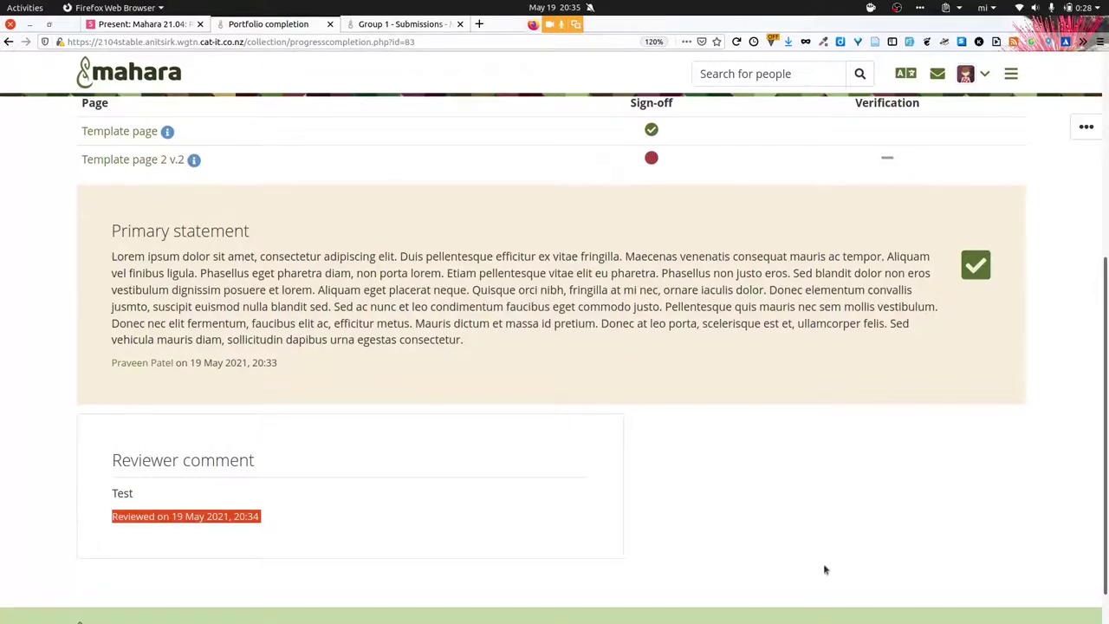
pyautogui.scroll(5, 829, 560)
pyautogui.scroll(1, 829, 566)
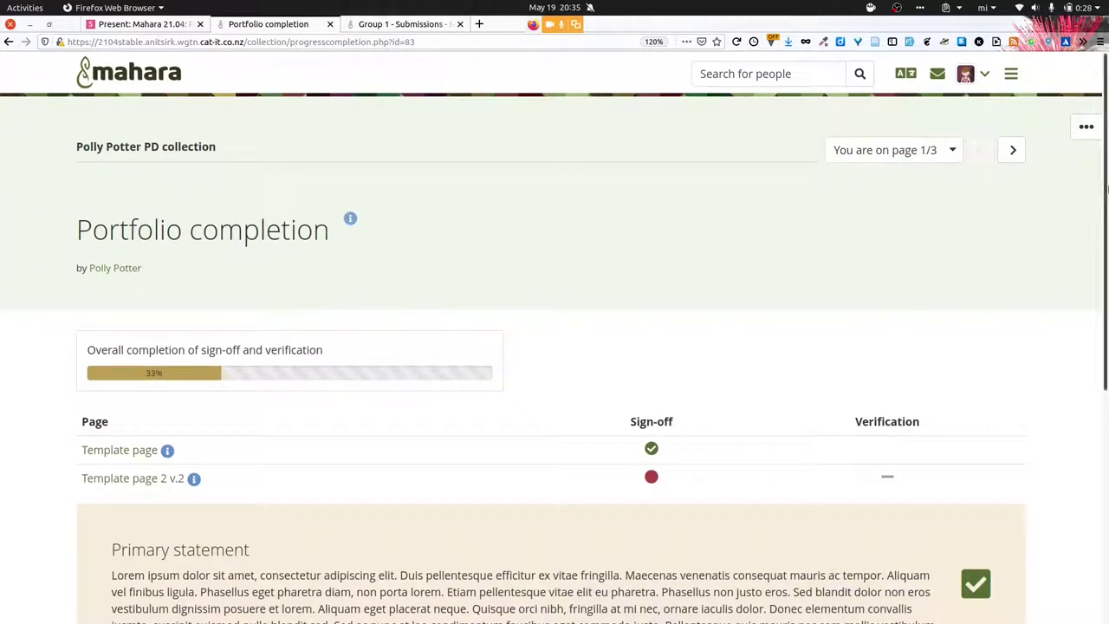
# Return to the Pages and collections overview and check which options the PD collection offers in its own menu
pyautogui.click(1011, 74)
pyautogui.click(922, 140)
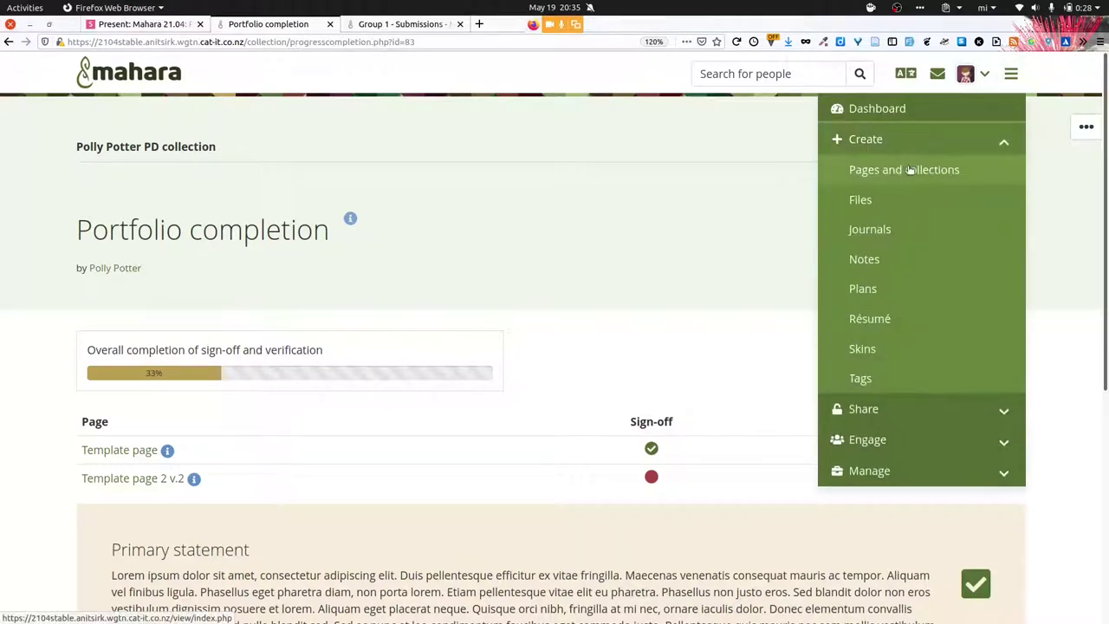
pyautogui.click(910, 166)
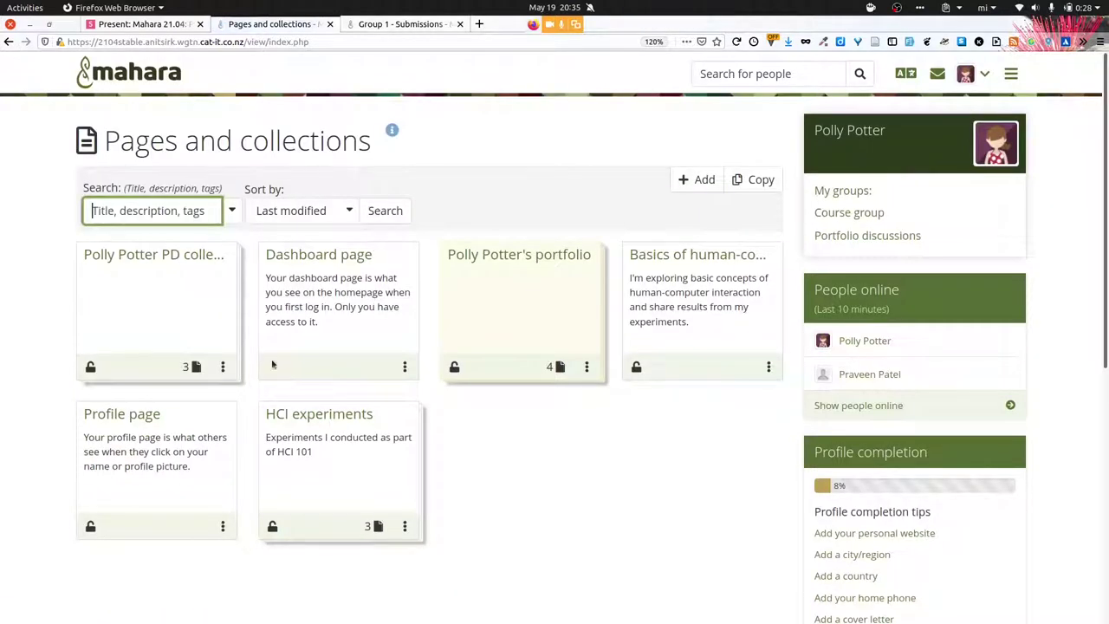
pyautogui.click(223, 368)
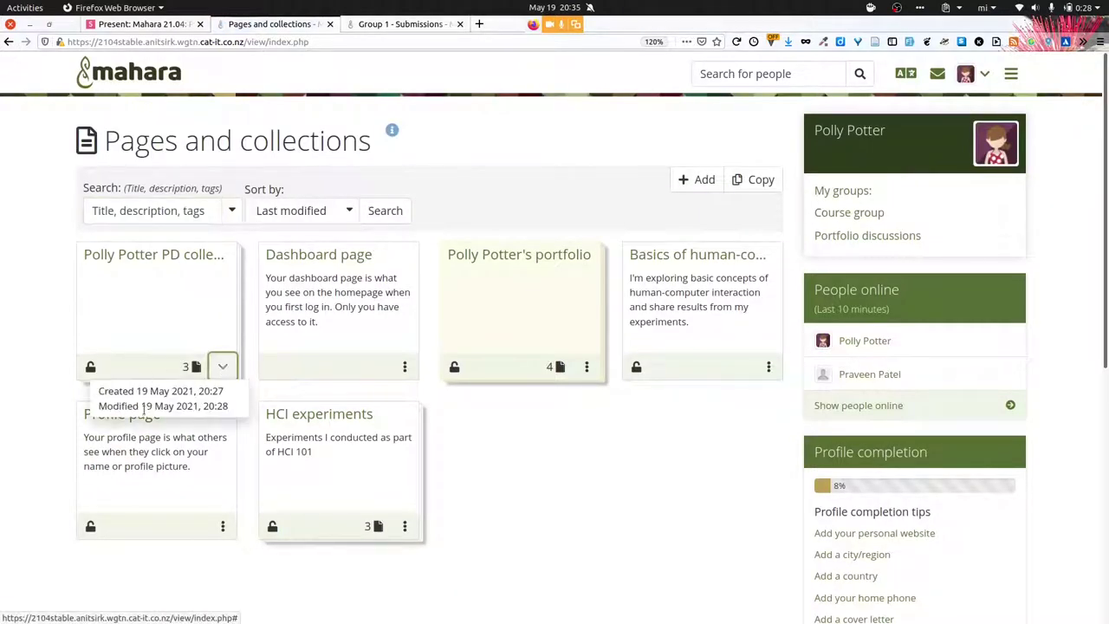
pyautogui.click(224, 366)
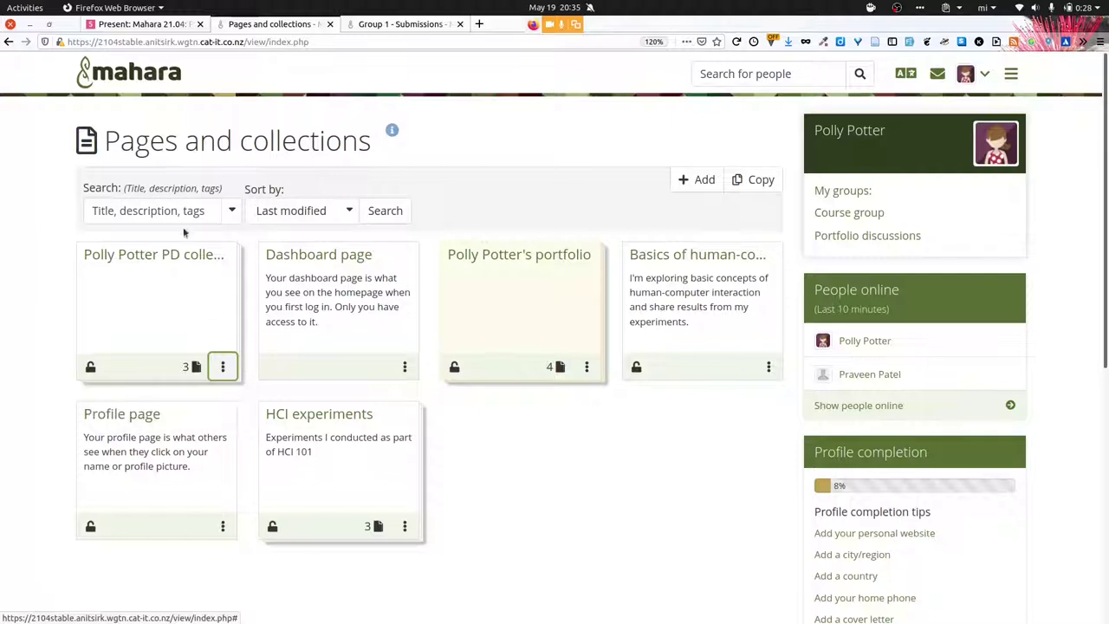
# Open the PD collection's Template page and look at the additional options available for that page
pyautogui.click(182, 254)
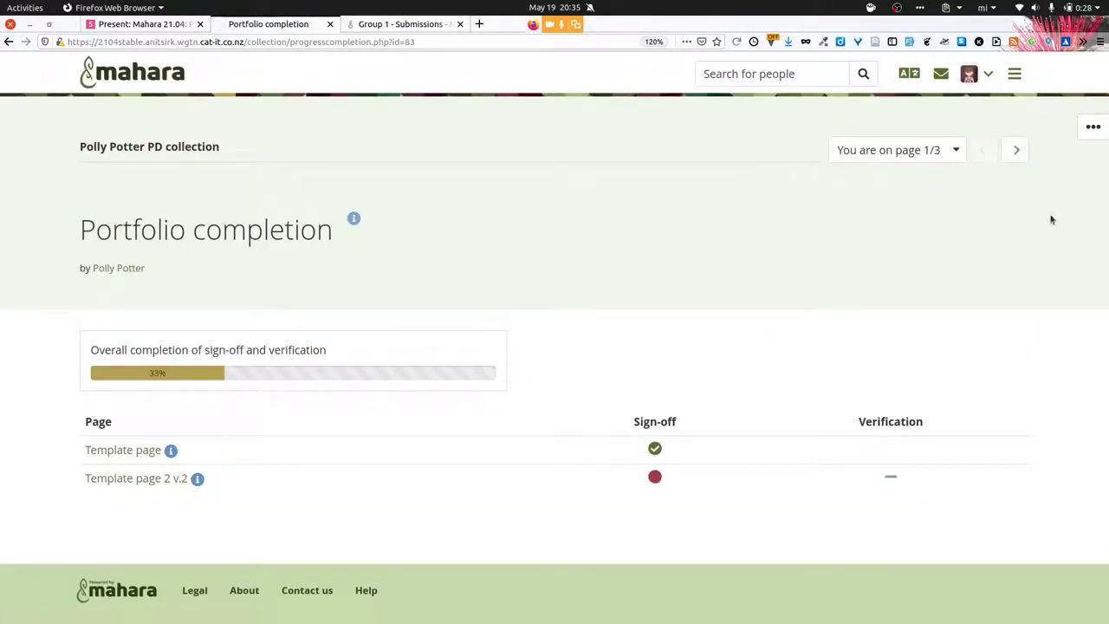
pyautogui.click(1013, 150)
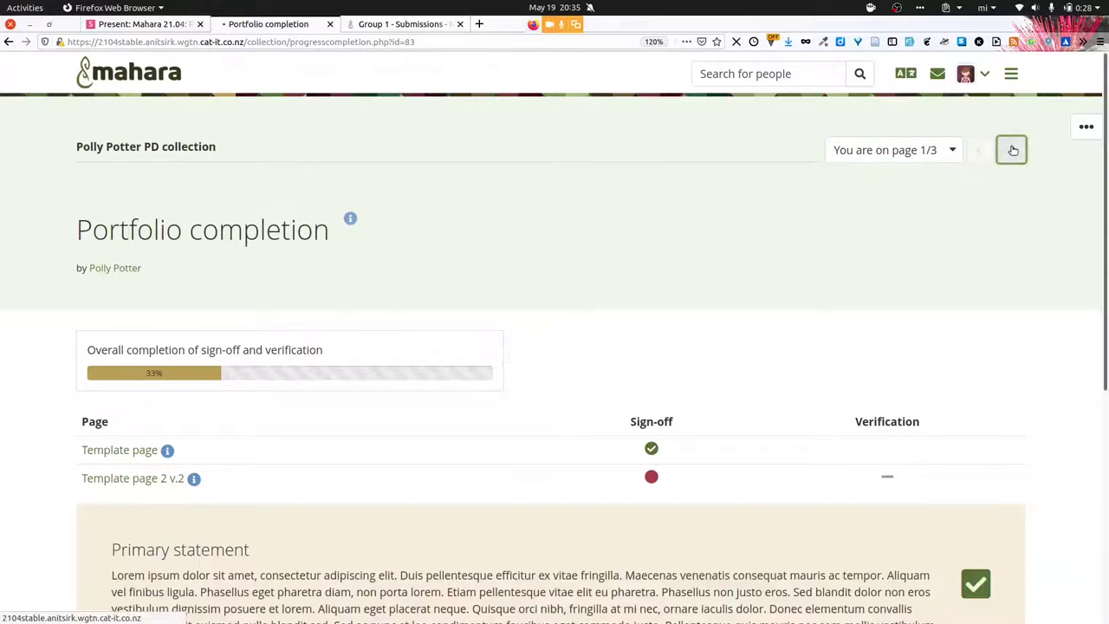
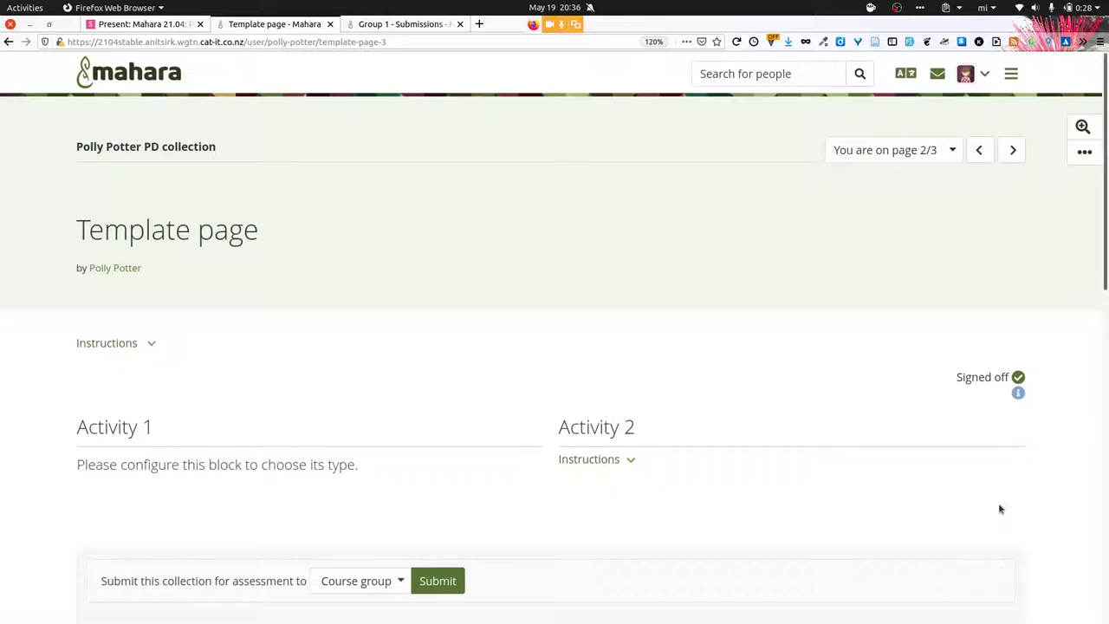
pyautogui.click(1085, 153)
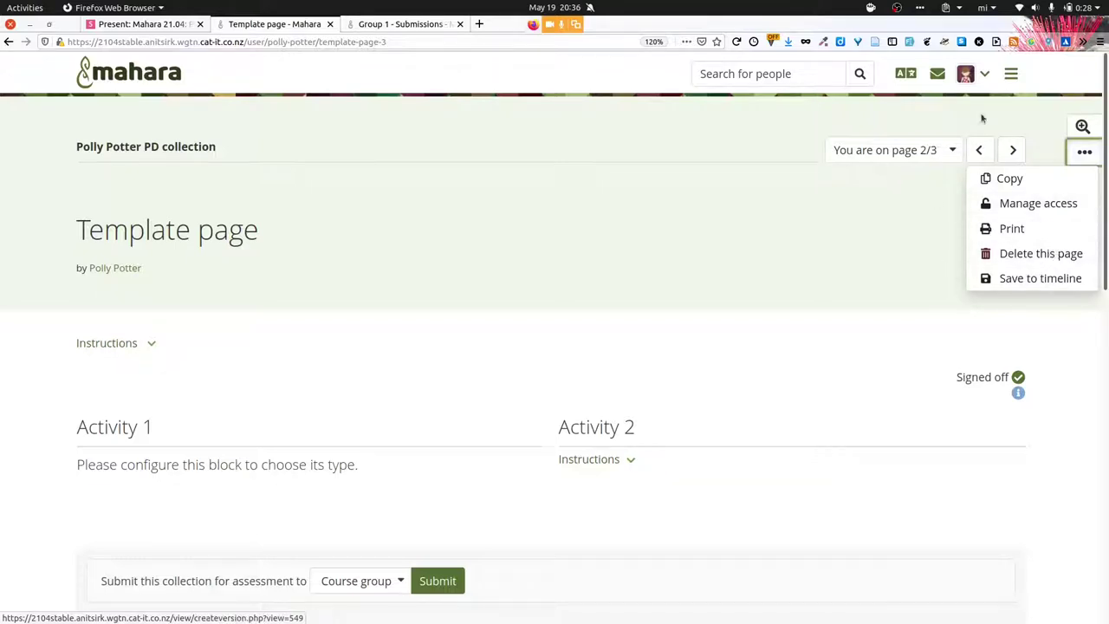
# Return to Pages and collections, review the deletion confirmation for the HCI experiments collection, and decline the deletion
pyautogui.click(1011, 73)
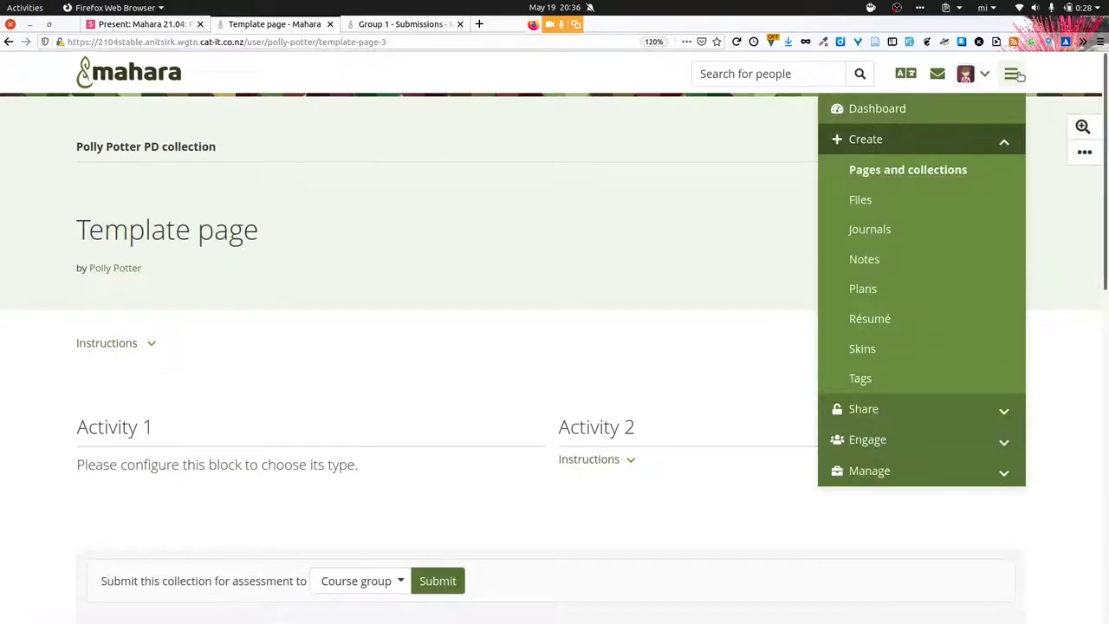
pyautogui.click(937, 178)
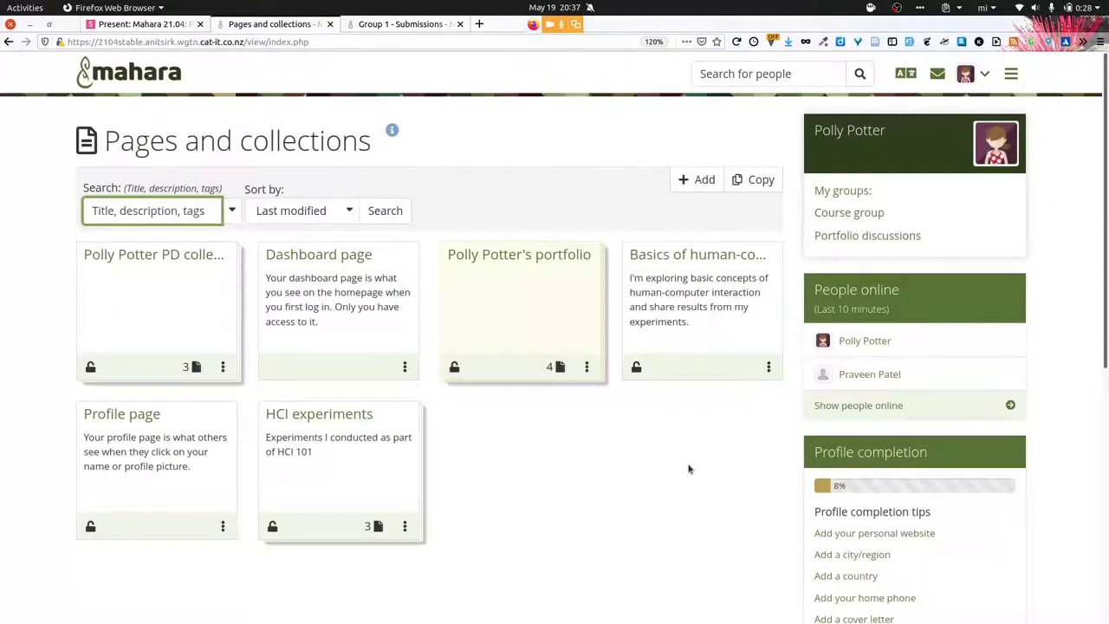
pyautogui.click(404, 527)
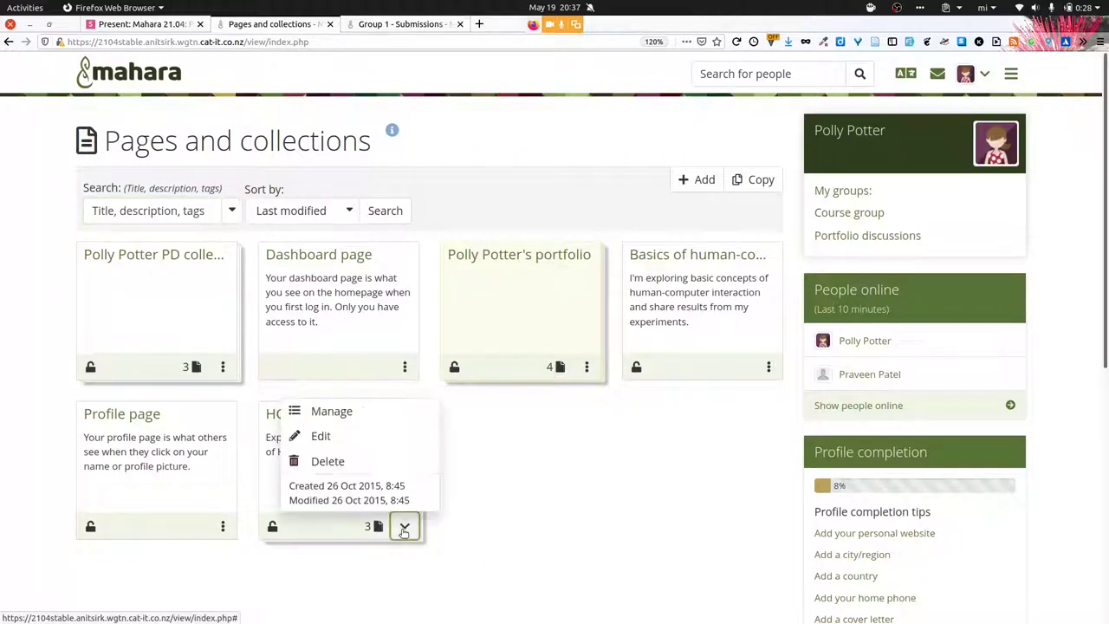
pyautogui.click(327, 462)
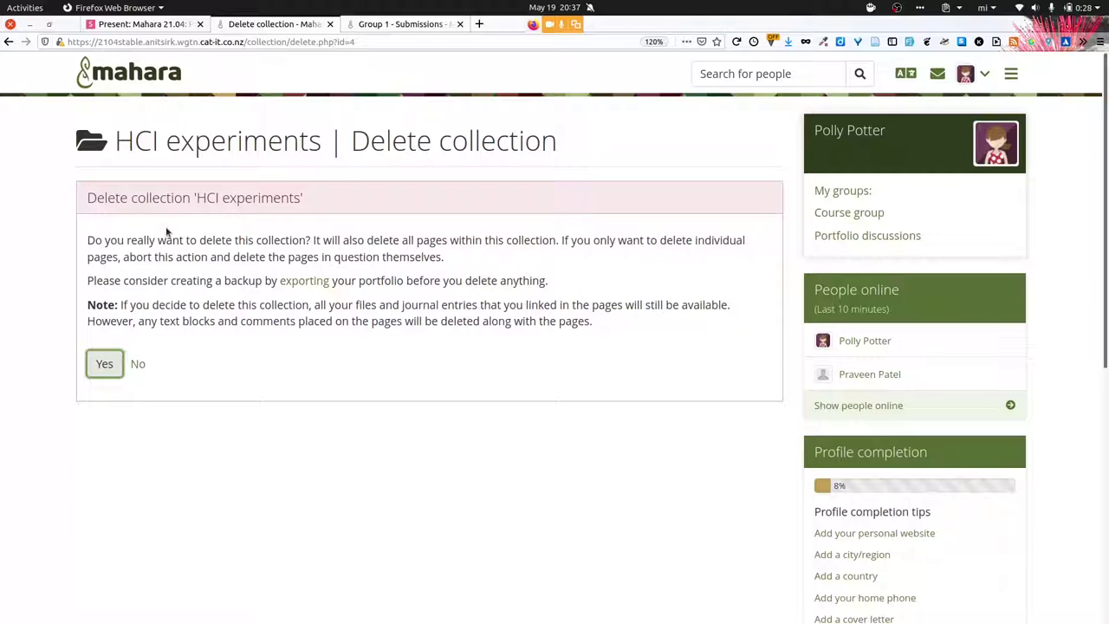
pyautogui.click(137, 365)
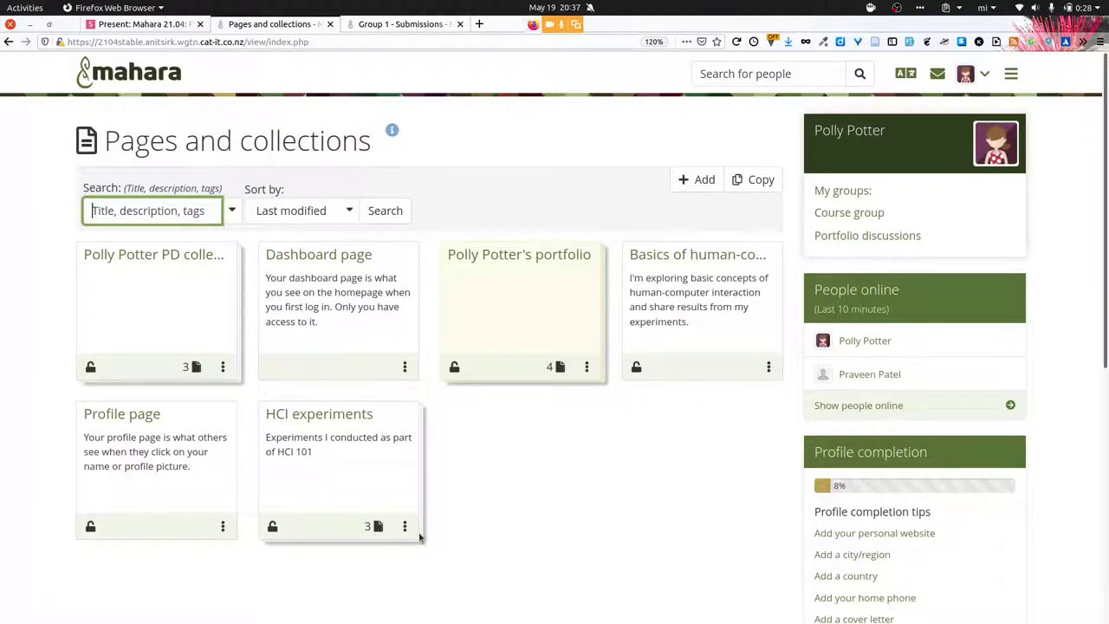
# Submit the PD collection to Course group for assessment from its Template page and confirm the submission
pyautogui.click(141, 254)
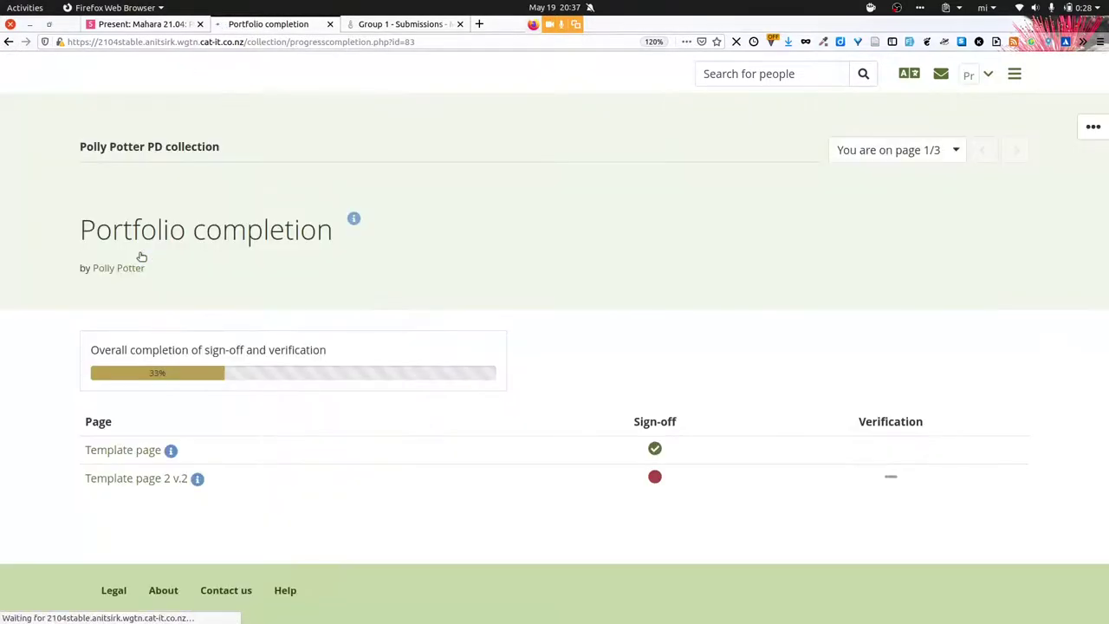
pyautogui.click(1014, 150)
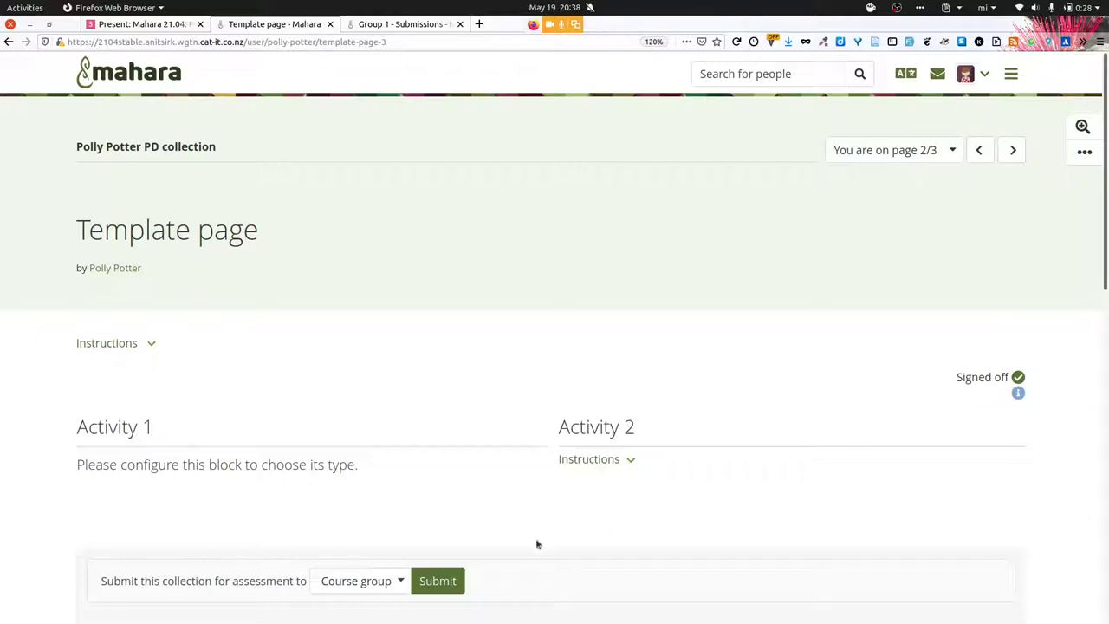
pyautogui.scroll(-3, 536, 544)
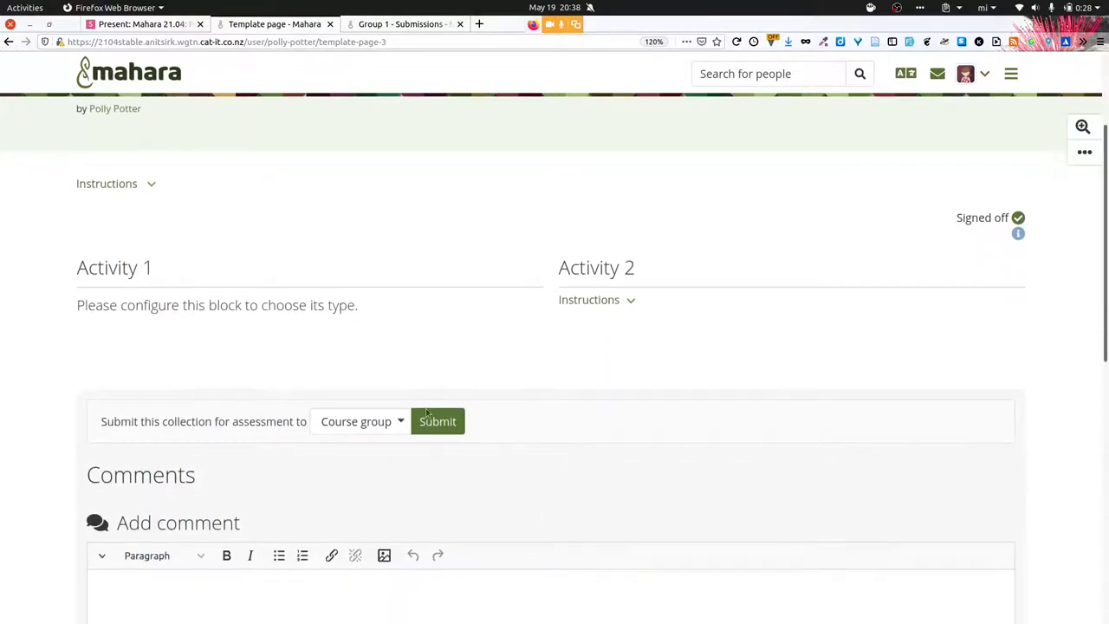
pyautogui.click(428, 424)
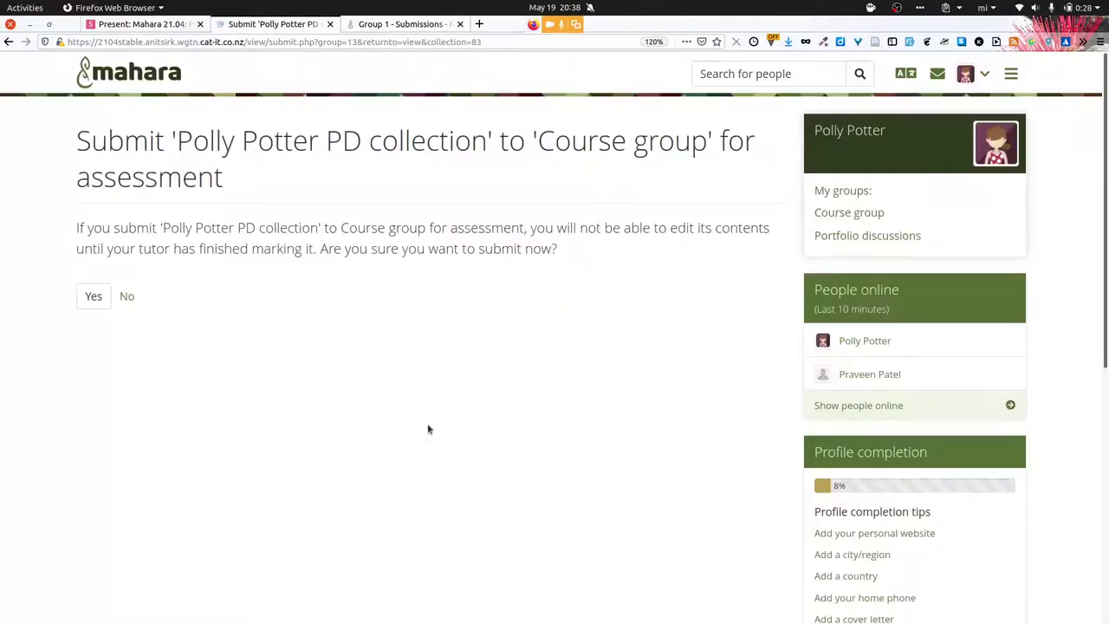
pyautogui.click(87, 303)
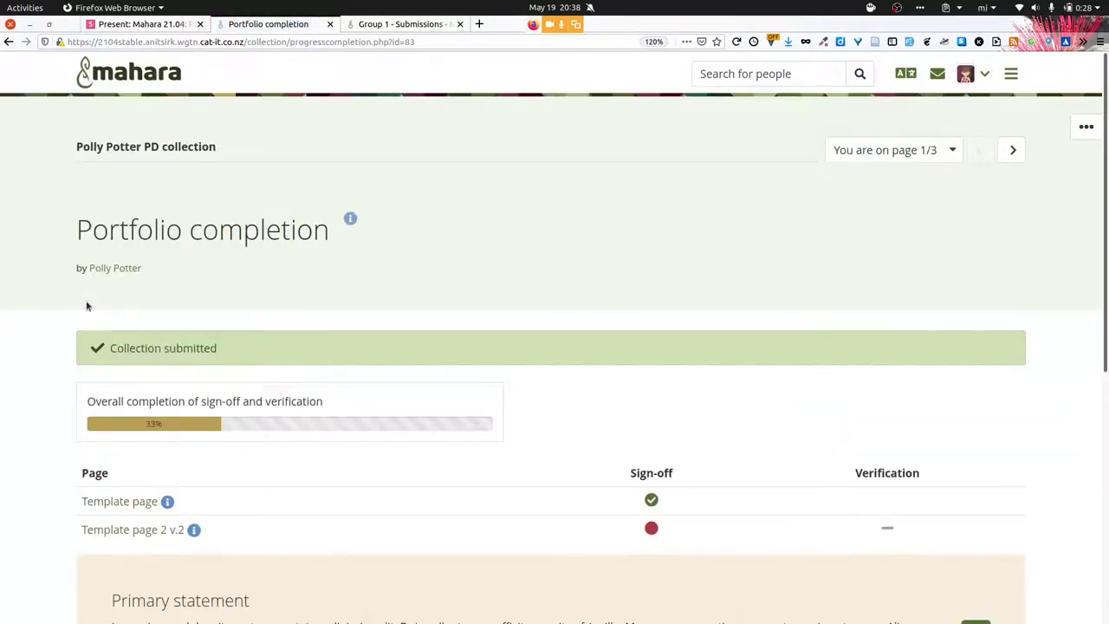
# Switch to the administrator's Chromium window, open Course group, and examine its archive of submissions down to the CSV export option
pyautogui.hotkey('alt', 'Tab')
pyautogui.hotkey('alt', 'Tab')
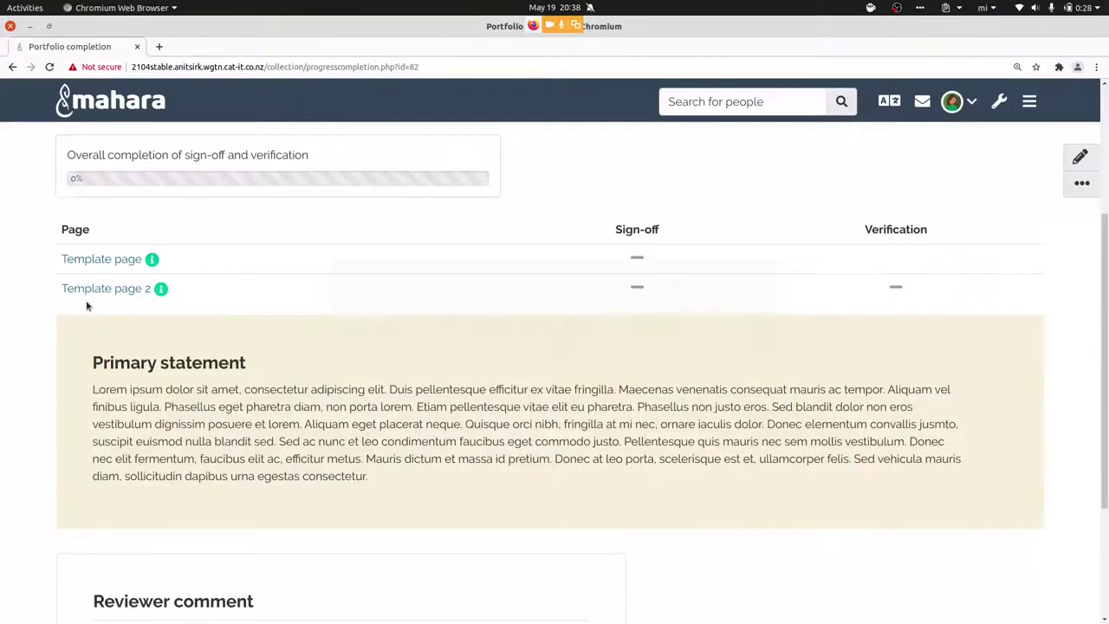
pyautogui.click(105, 107)
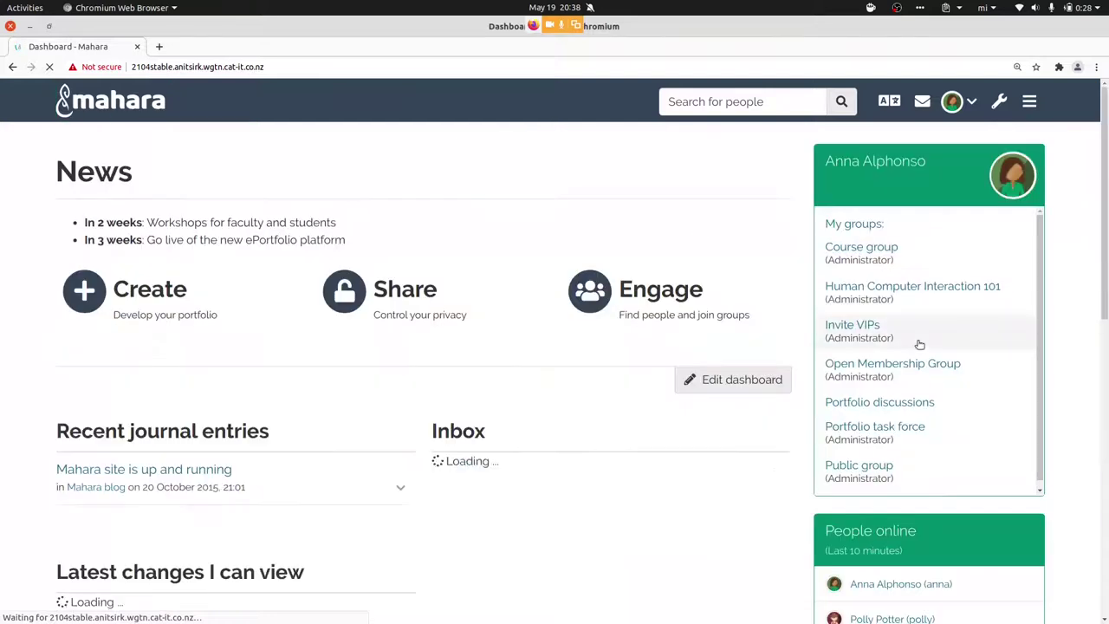
pyautogui.click(865, 252)
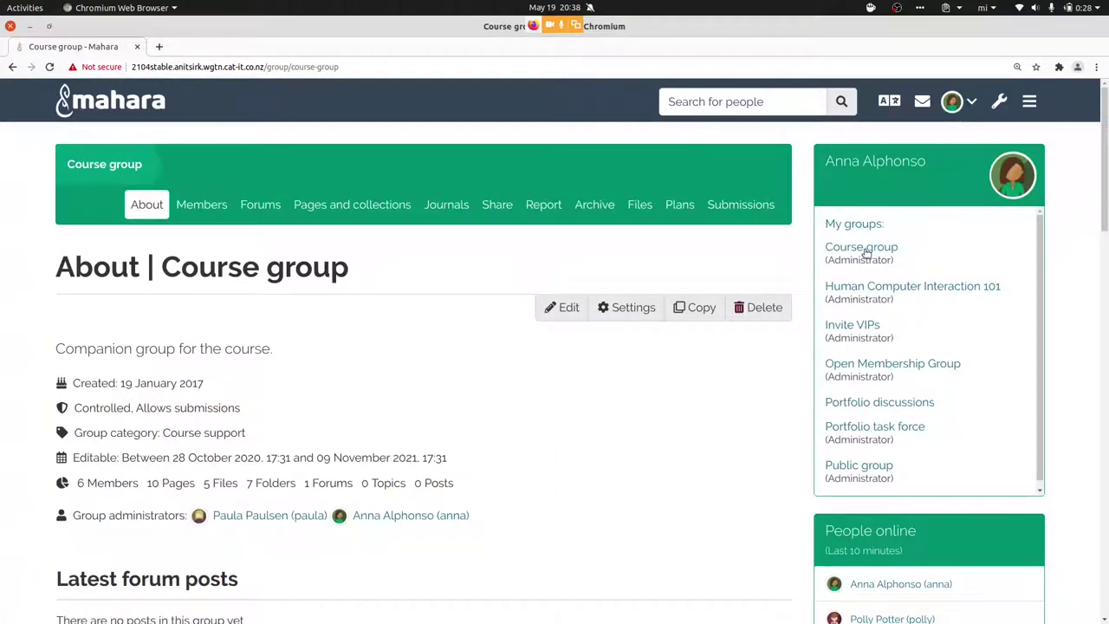
pyautogui.click(598, 216)
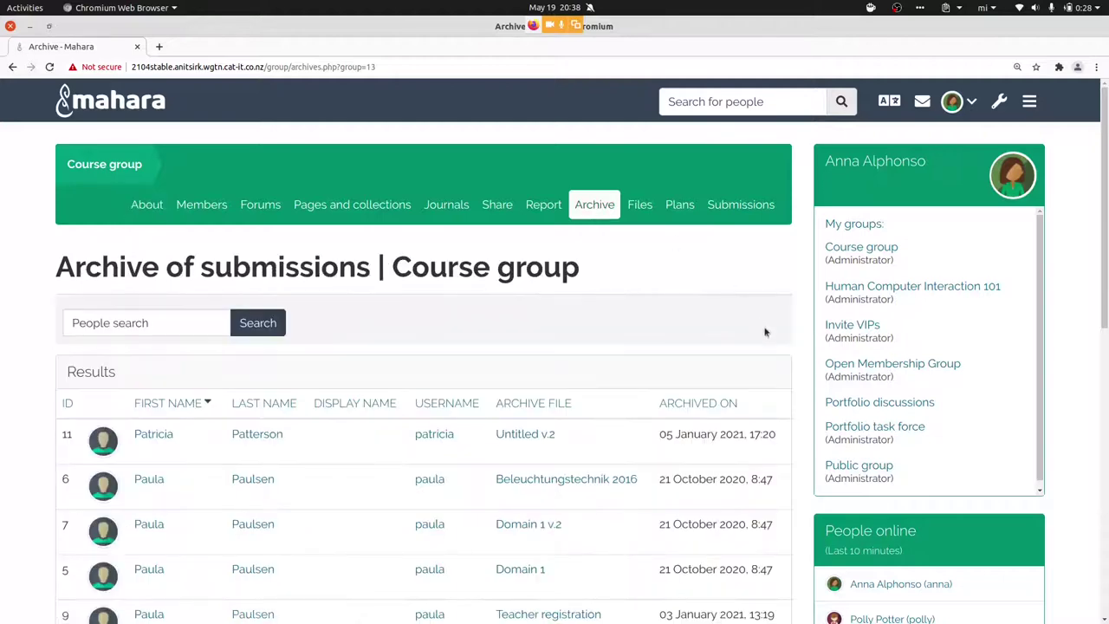
pyautogui.scroll(-4, 806, 390)
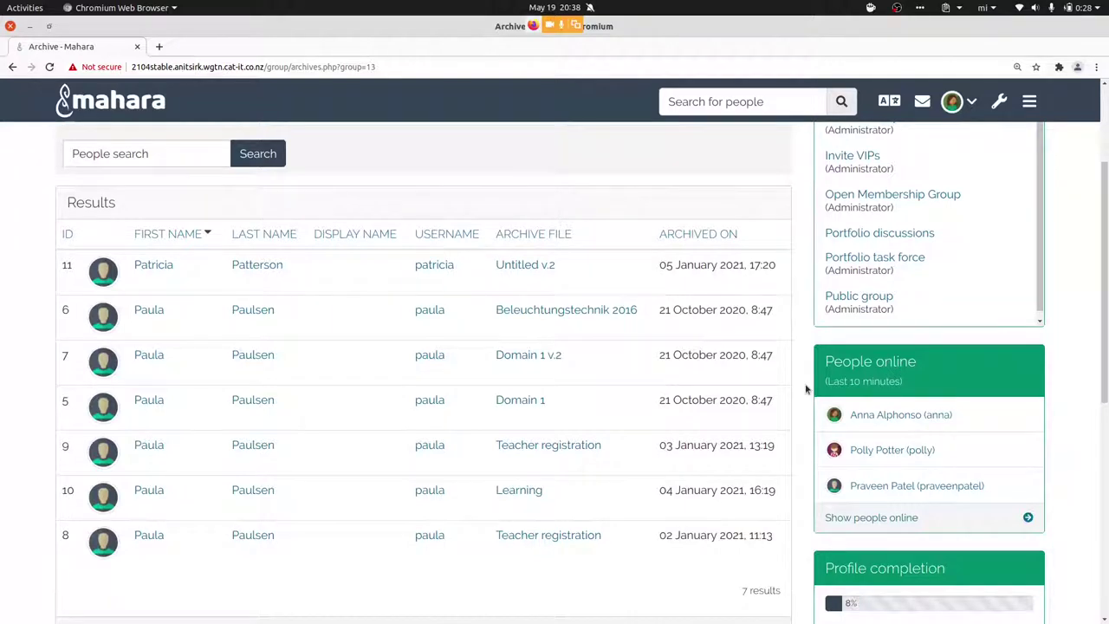
pyautogui.scroll(-2, 805, 389)
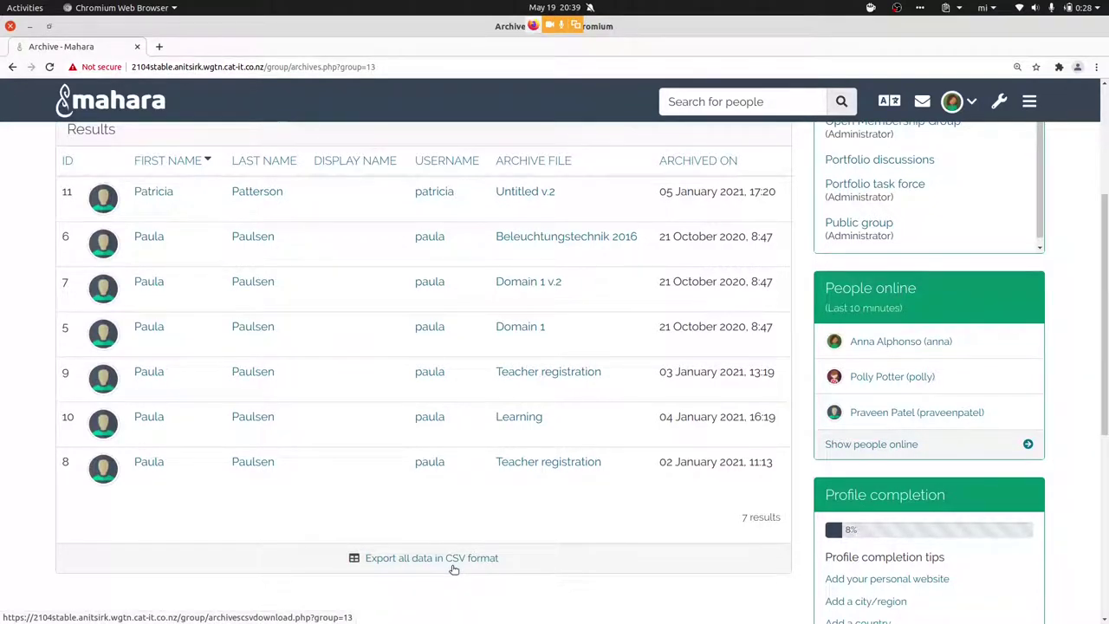
pyautogui.scroll(5, 453, 569)
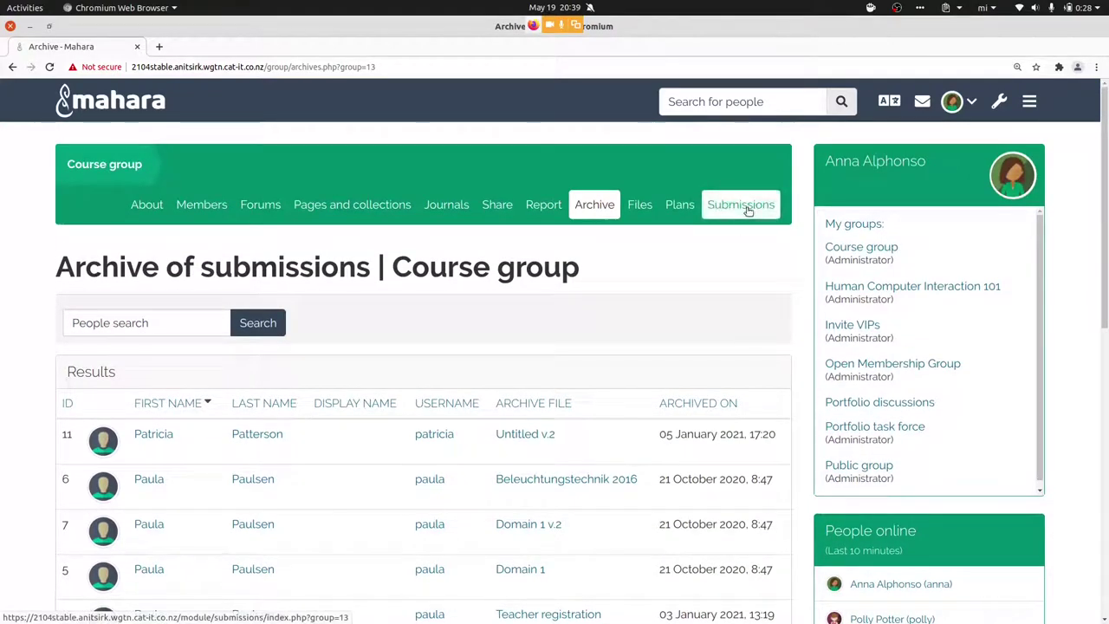
# View the Course group's Submissions table, then switch to Firefox and examine the fuller Group 1 Submissions table
pyautogui.click(747, 212)
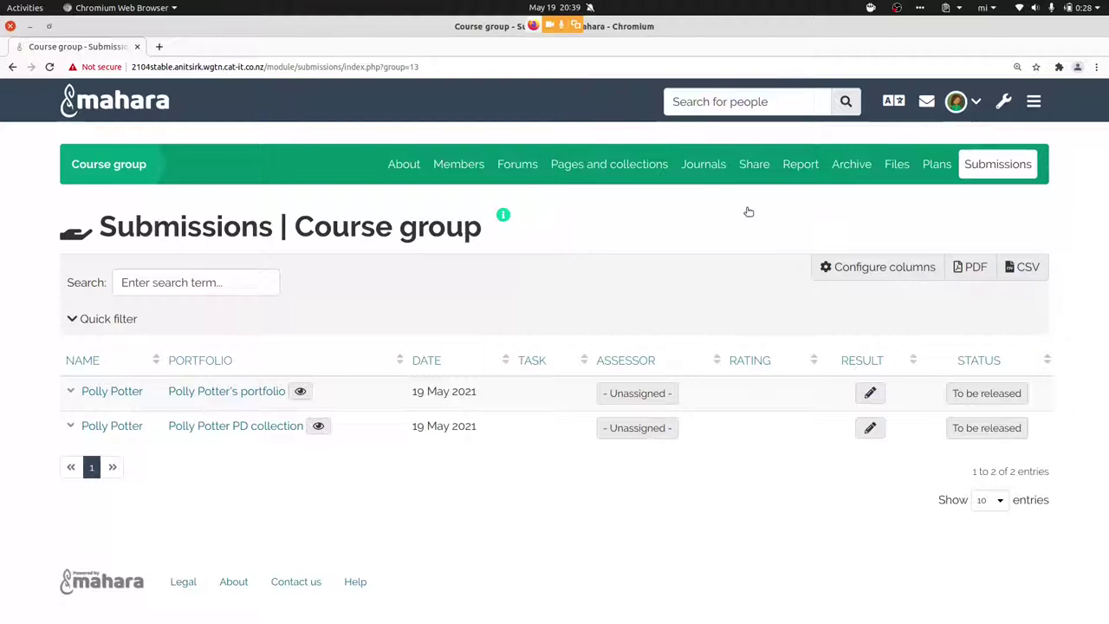
pyautogui.hotkey('alt', 'Tab')
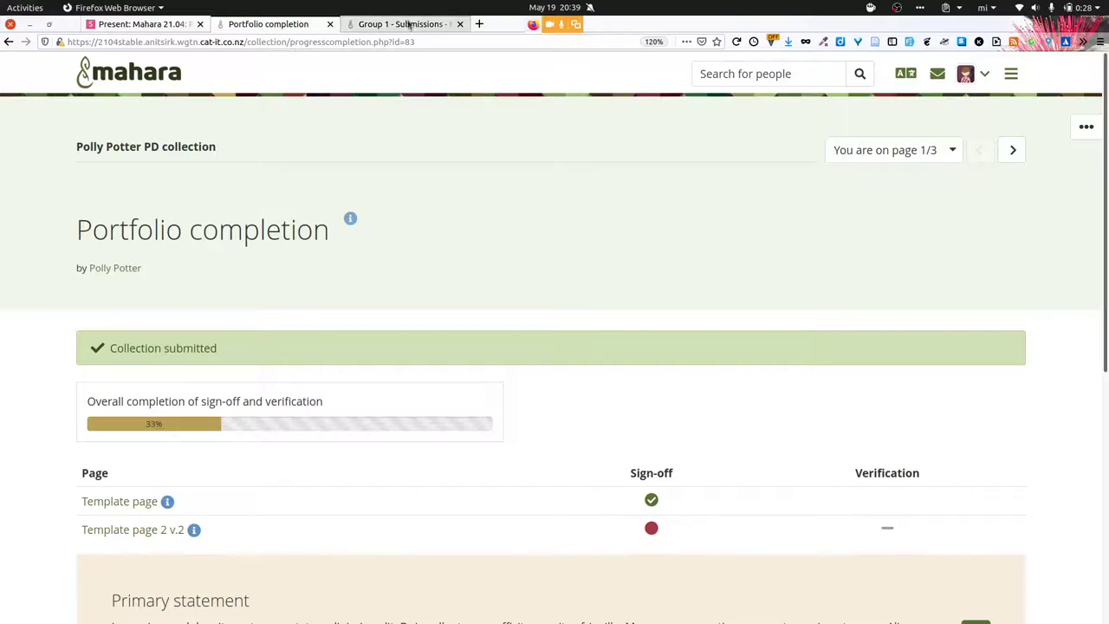
pyautogui.click(408, 24)
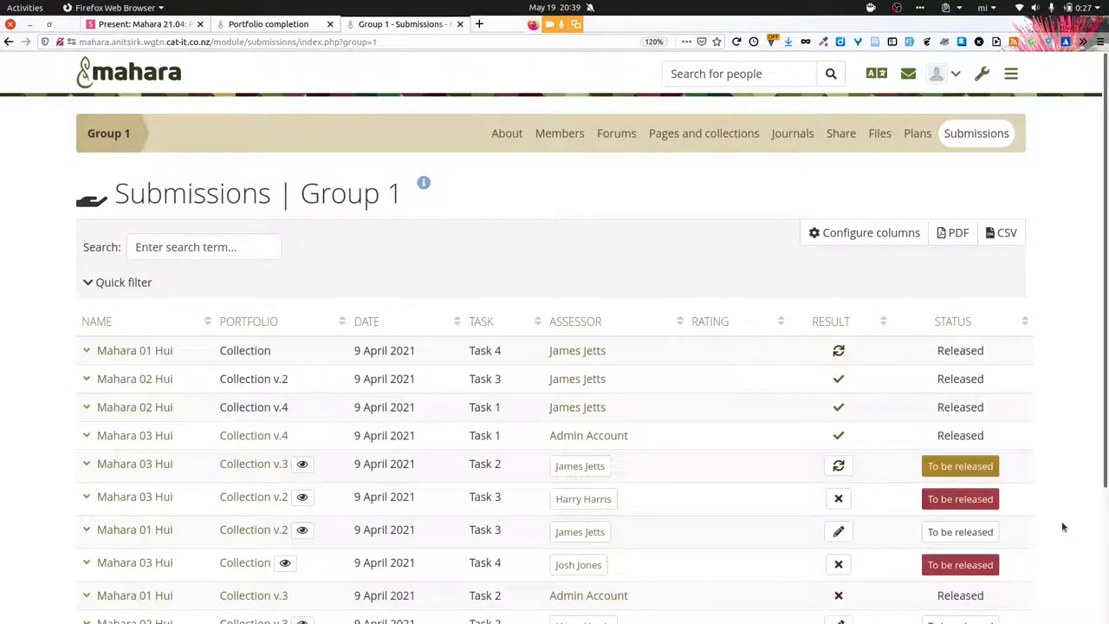
pyautogui.scroll(-3, 1064, 527)
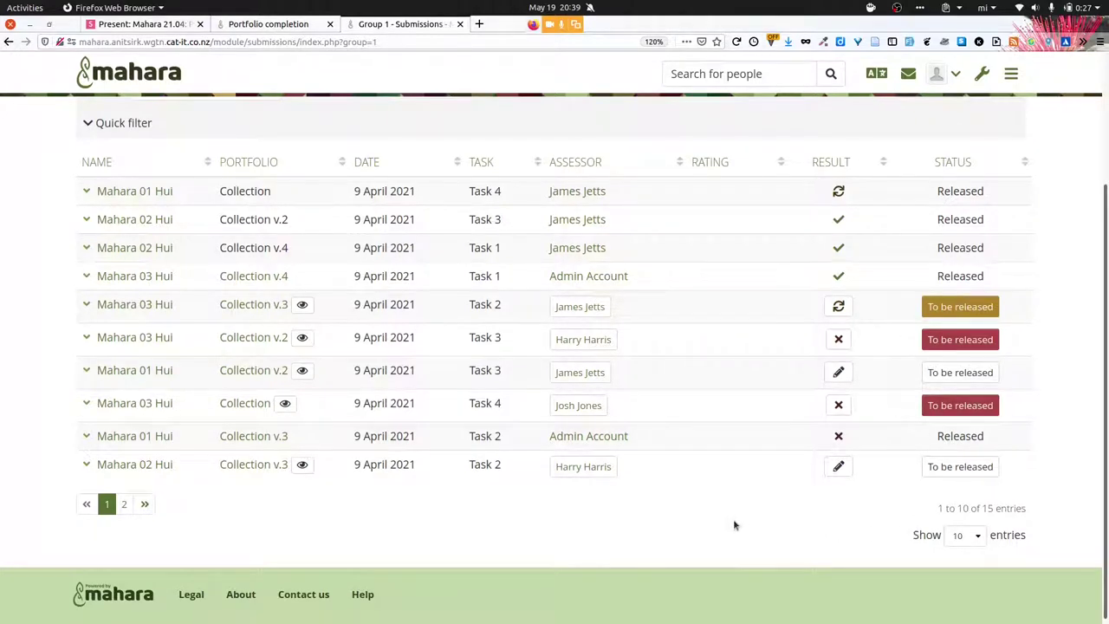
pyautogui.scroll(1, 733, 525)
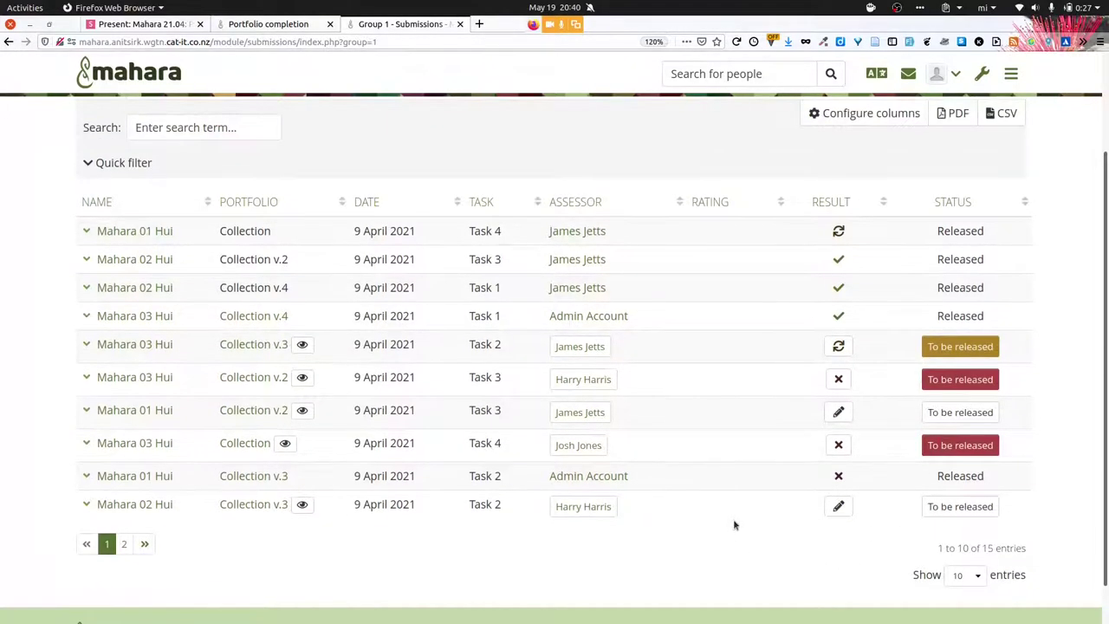
pyautogui.scroll(3, 733, 524)
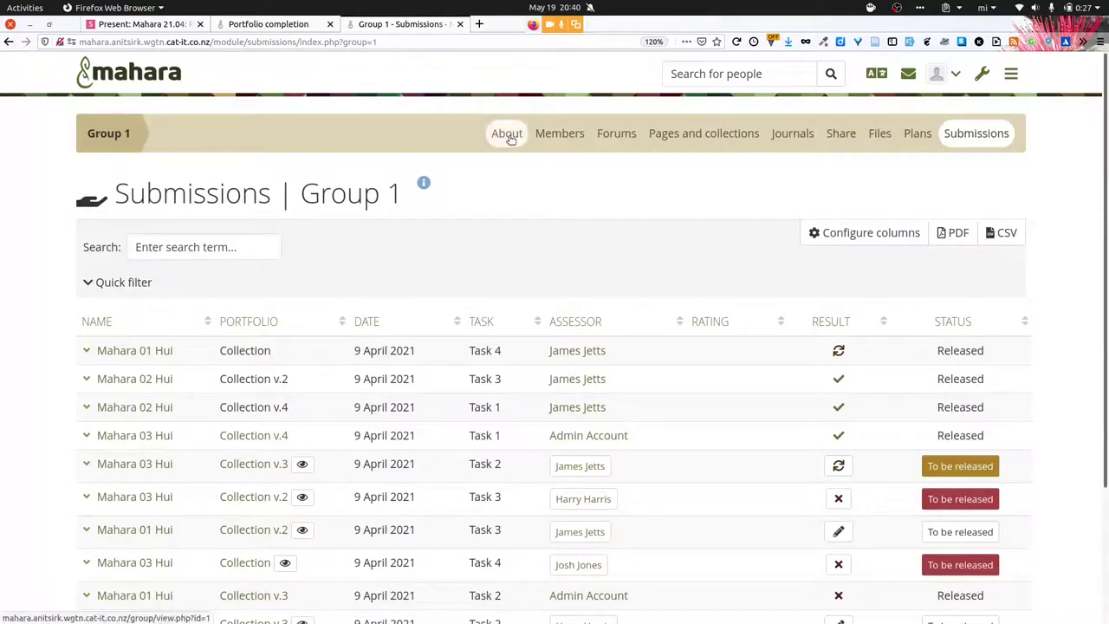
# Open Group 1's About page and examine the list of submissions to this group
pyautogui.click(508, 136)
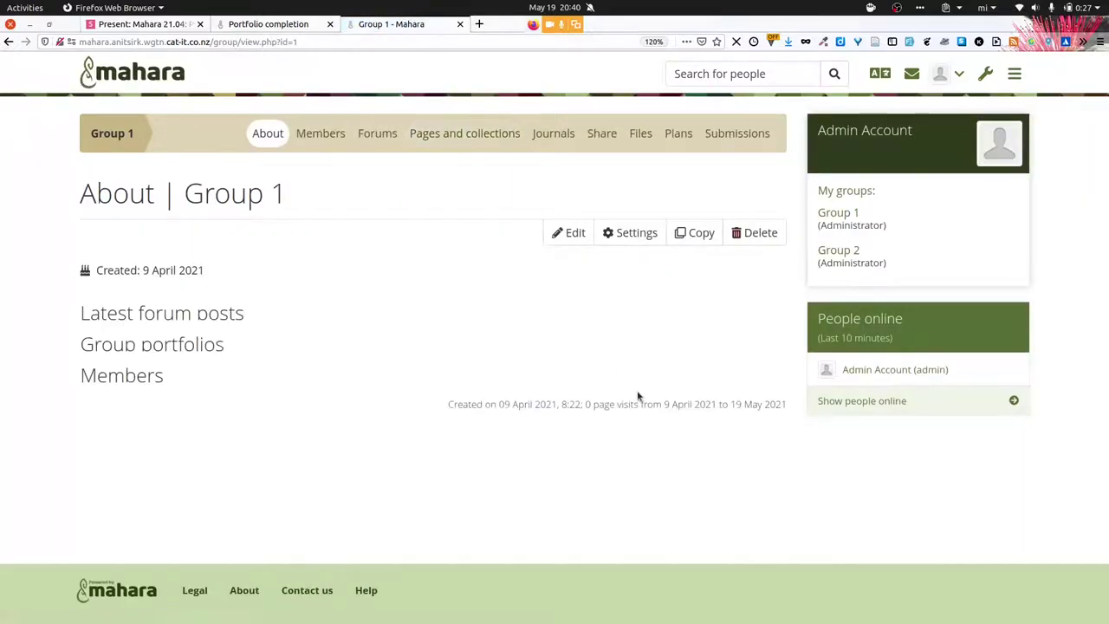
pyautogui.scroll(-1, 638, 396)
pyautogui.scroll(-10, 638, 396)
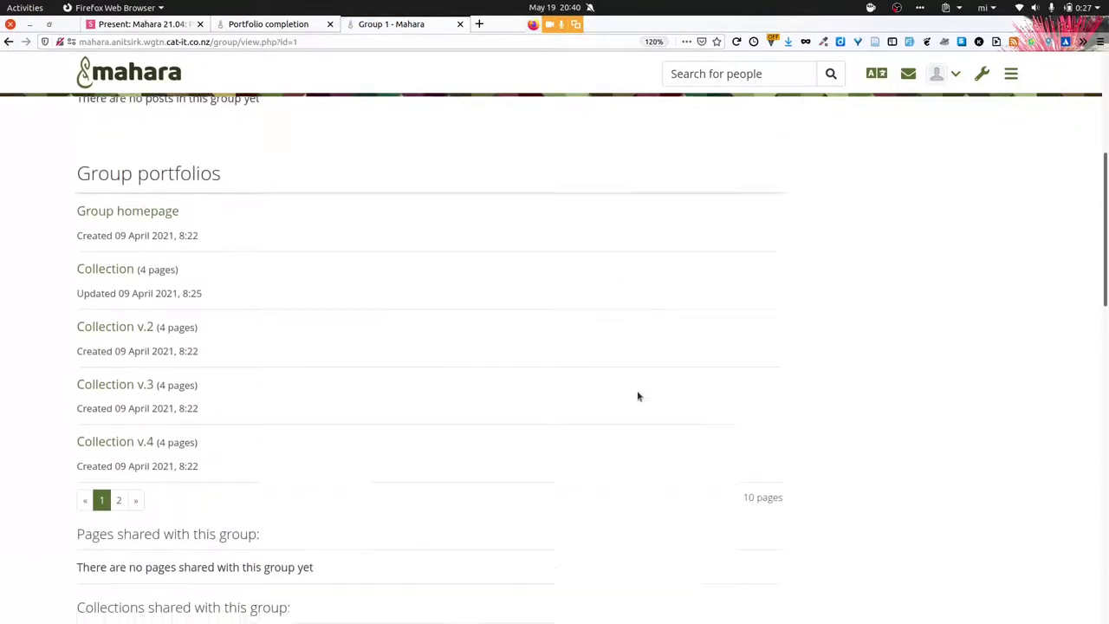
pyautogui.scroll(-4, 638, 396)
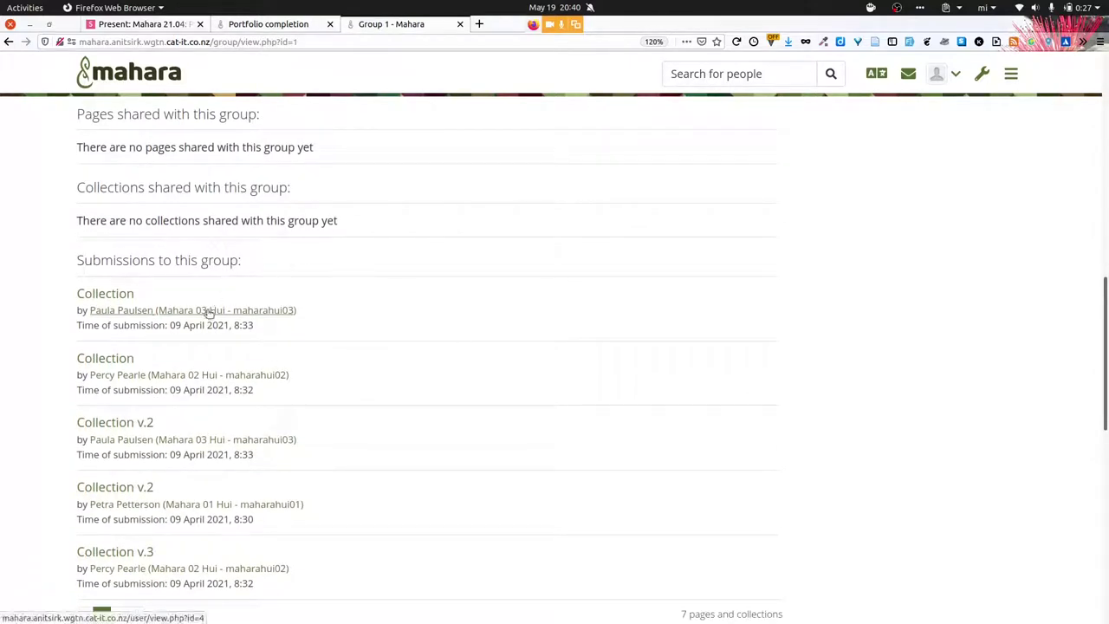
pyautogui.scroll(-2, 296, 334)
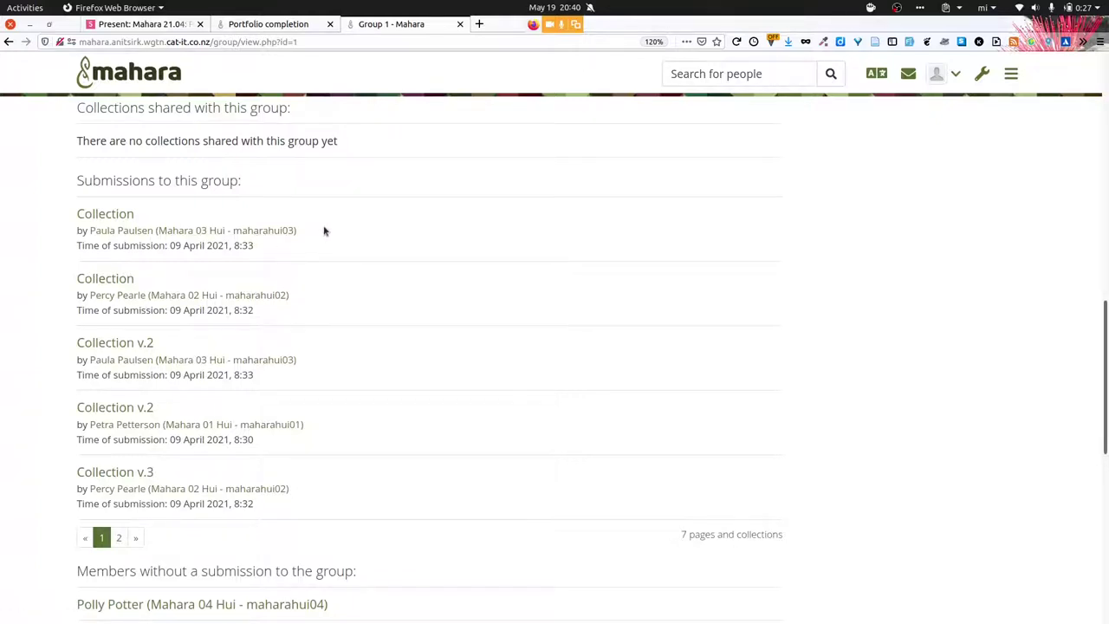
# Return to Group 1's Submissions table and assign Admin Account as assessor of the first Collection v.3 submission for Task 2
pyautogui.scroll(10, 325, 230)
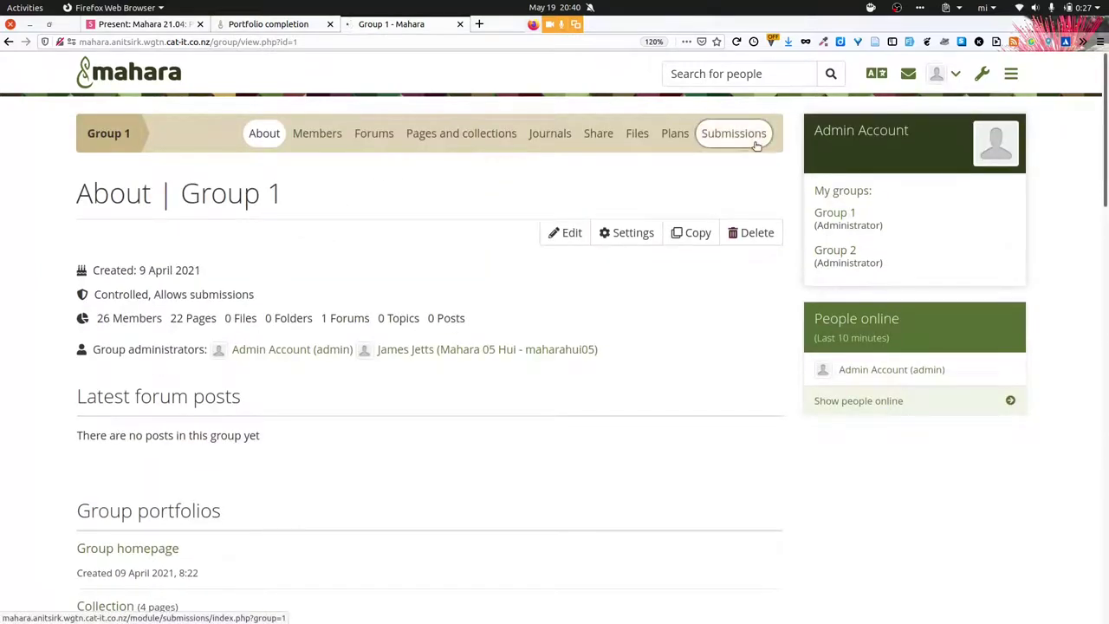
pyautogui.click(755, 143)
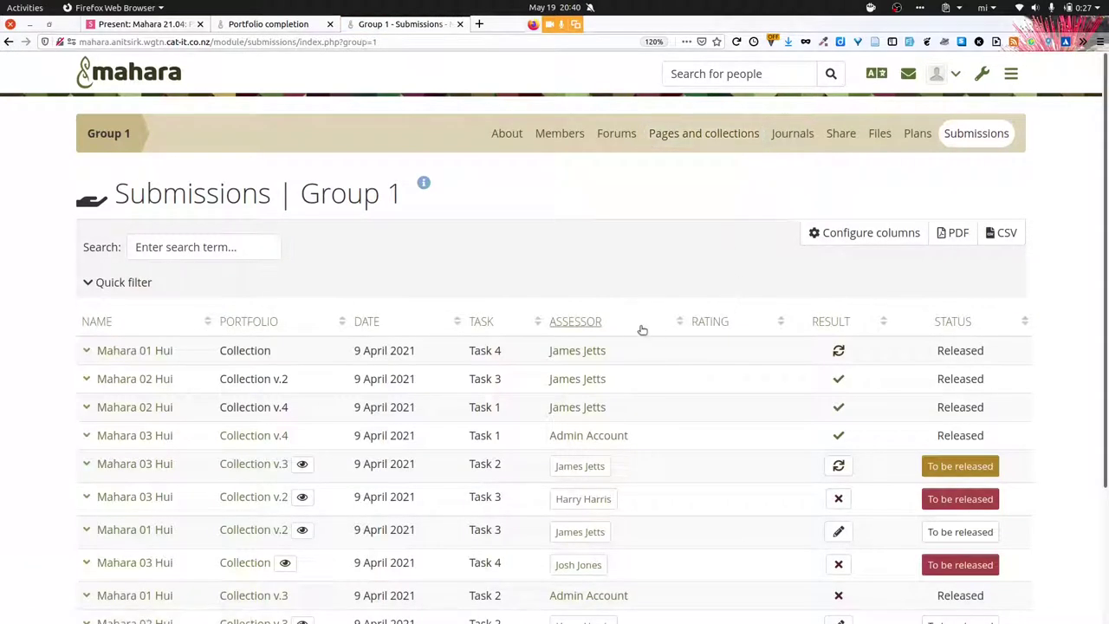
pyautogui.scroll(-2, 641, 329)
pyautogui.scroll(-1, 642, 330)
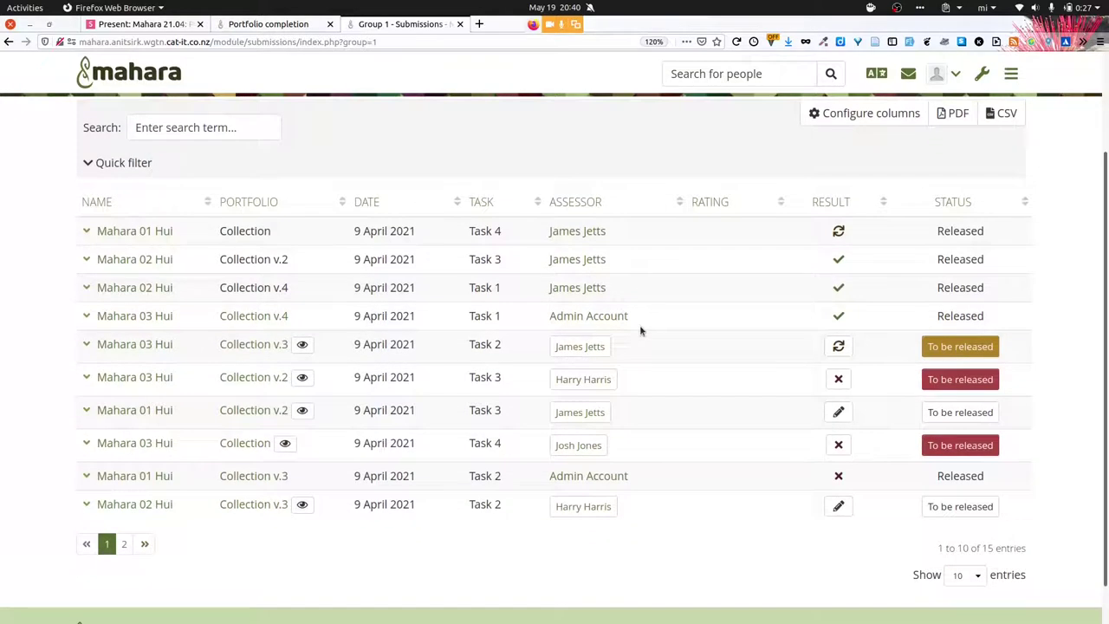
pyautogui.click(608, 356)
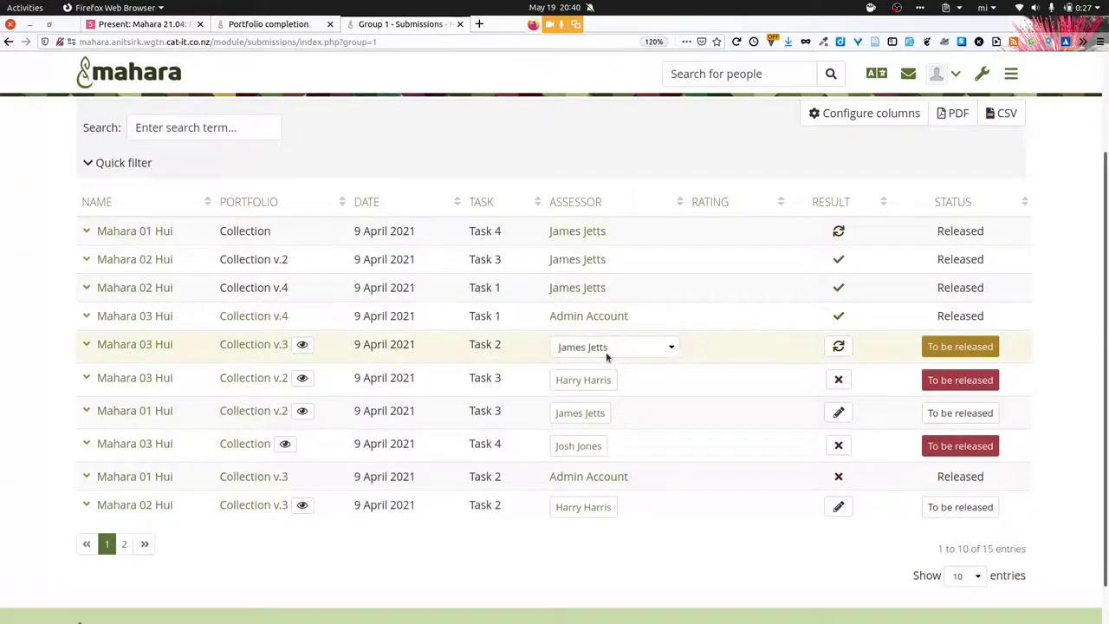
pyautogui.click(673, 351)
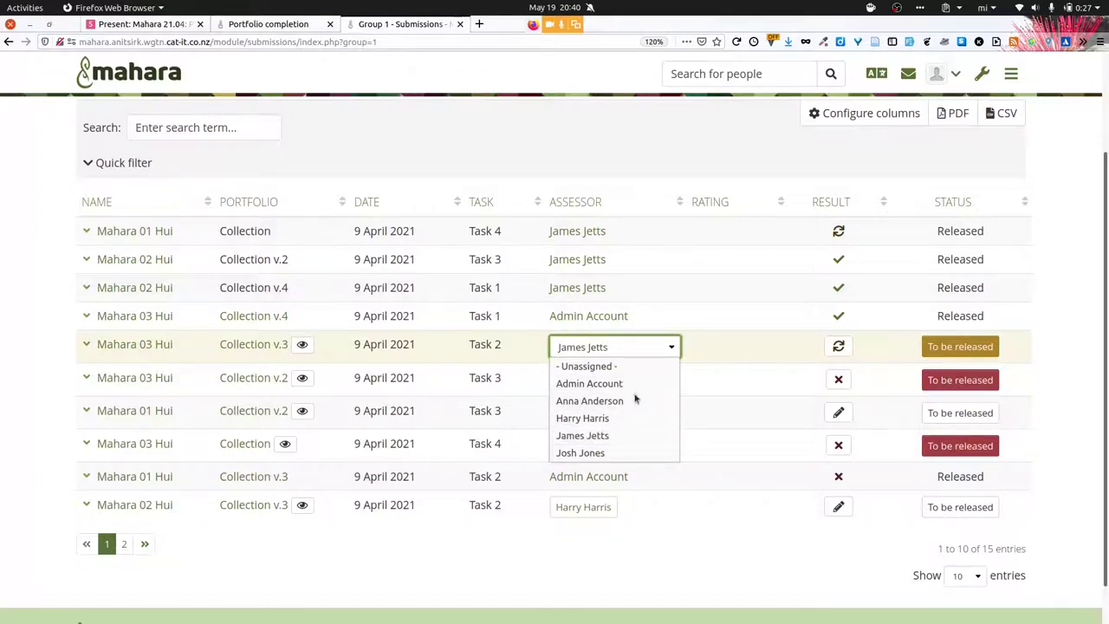
pyautogui.click(629, 387)
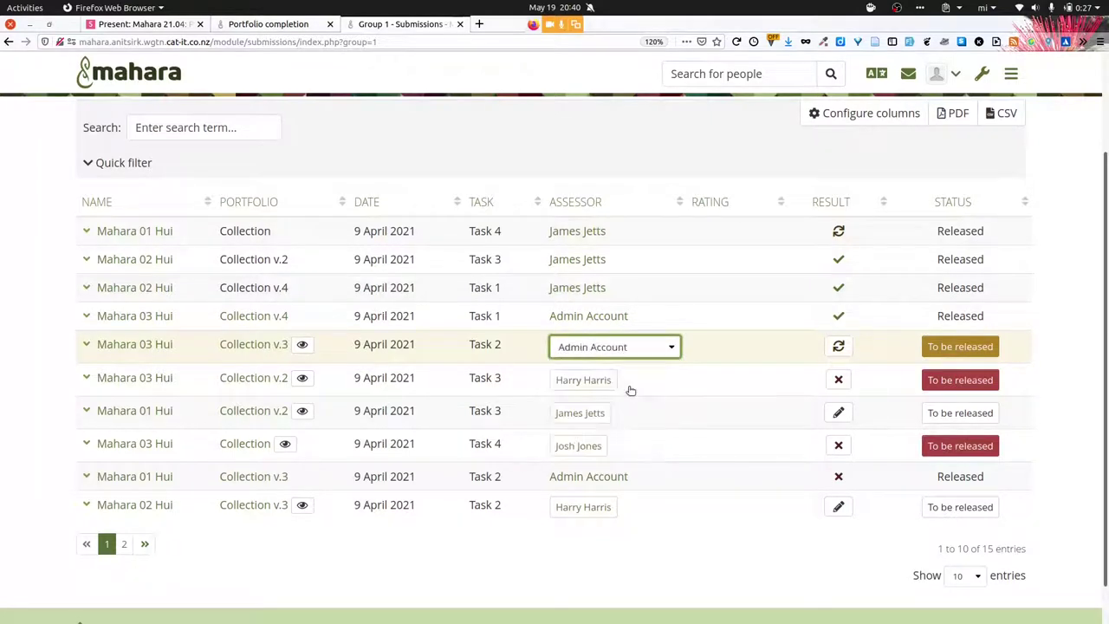
# Show the quick filter and limit the submissions to those assessed by Admin Account
pyautogui.scroll(3, 631, 391)
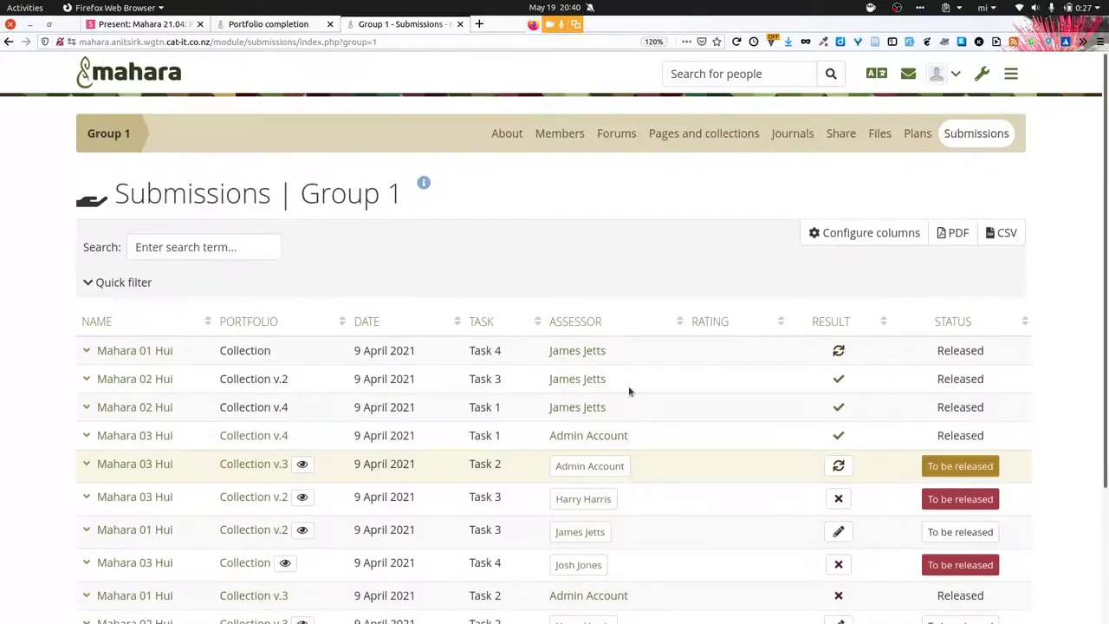
pyautogui.click(112, 282)
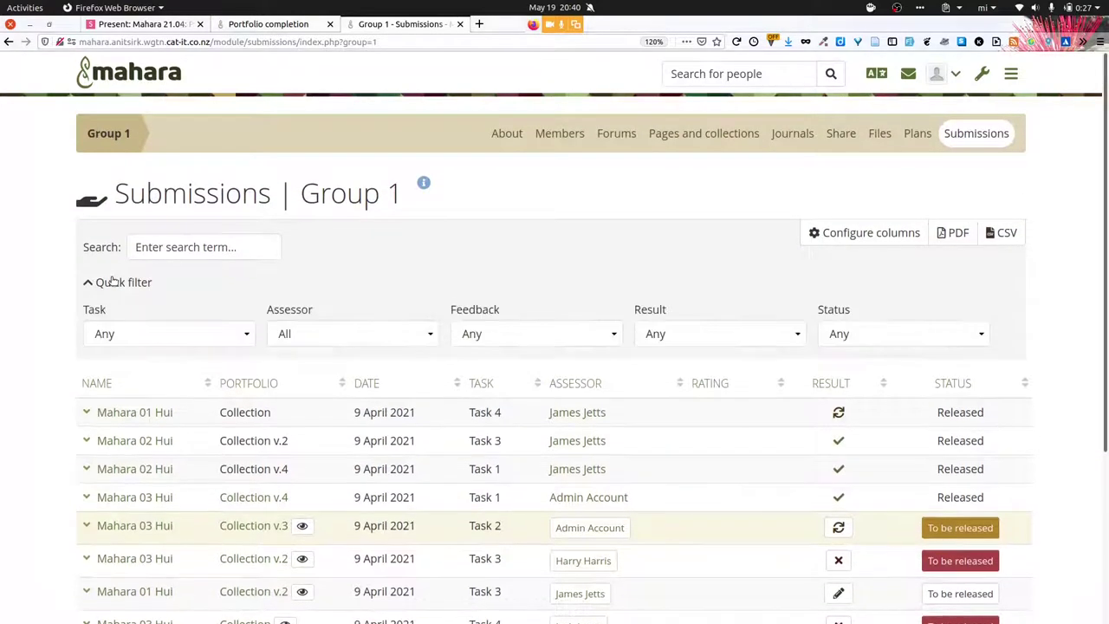
pyautogui.click(369, 331)
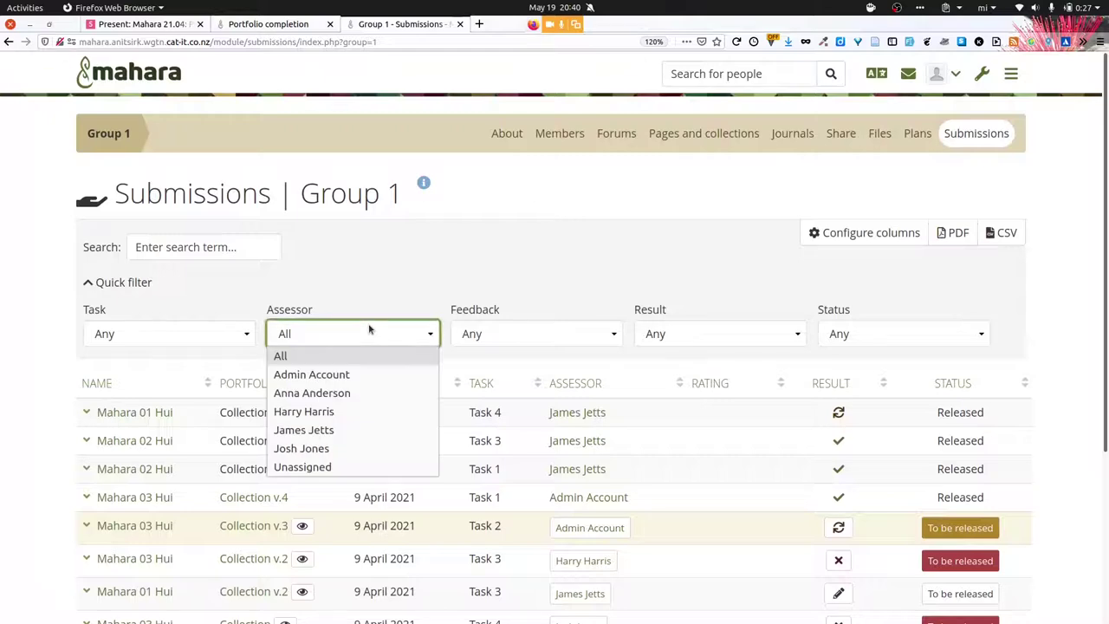
pyautogui.click(352, 373)
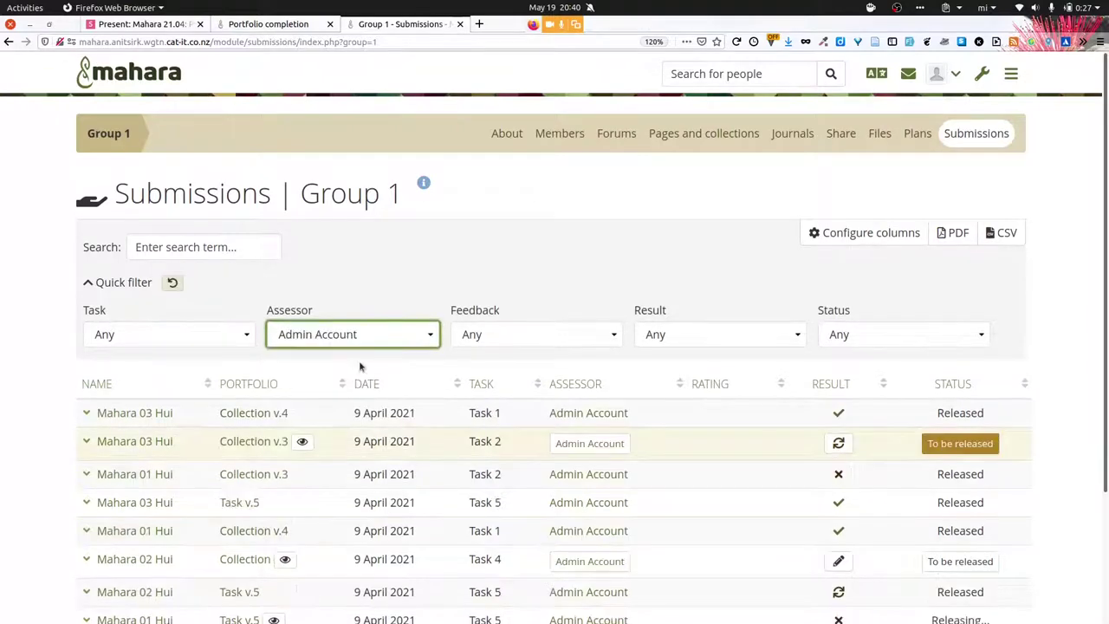
pyautogui.scroll(-3, 1055, 430)
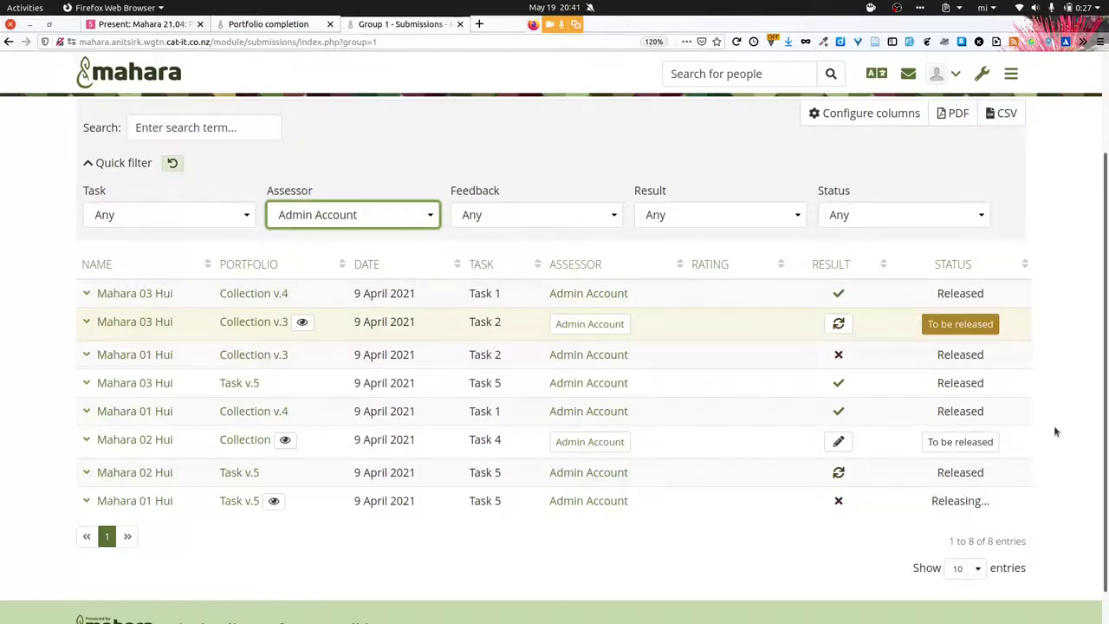
# Expand the feedback of the first three filtered submissions and of the released Task v.5 submission marked for revision
pyautogui.click(88, 295)
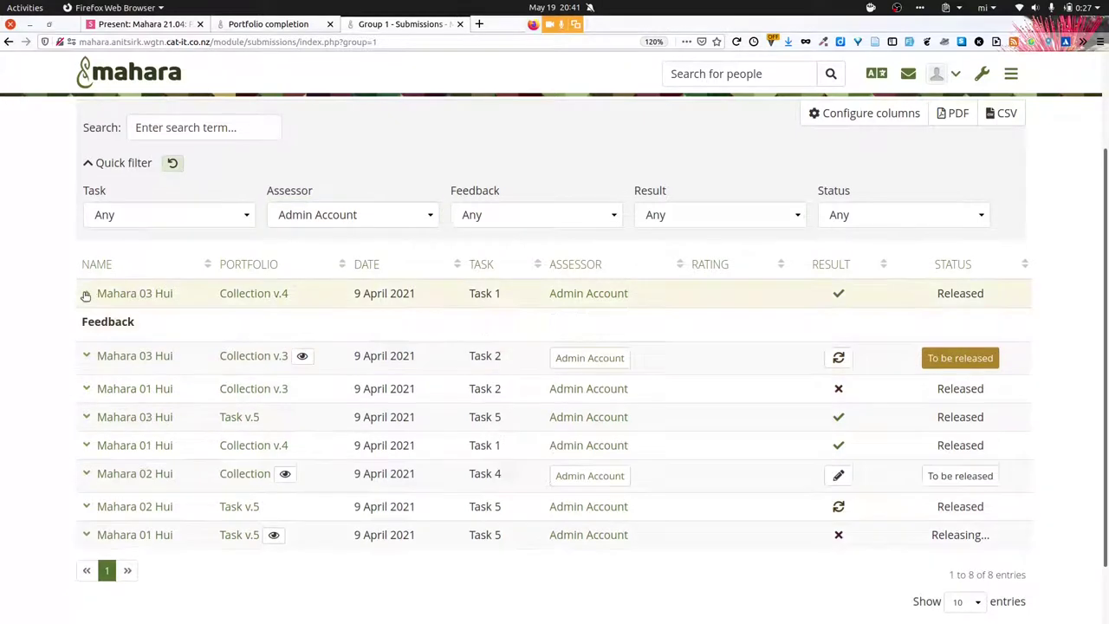
pyautogui.click(86, 357)
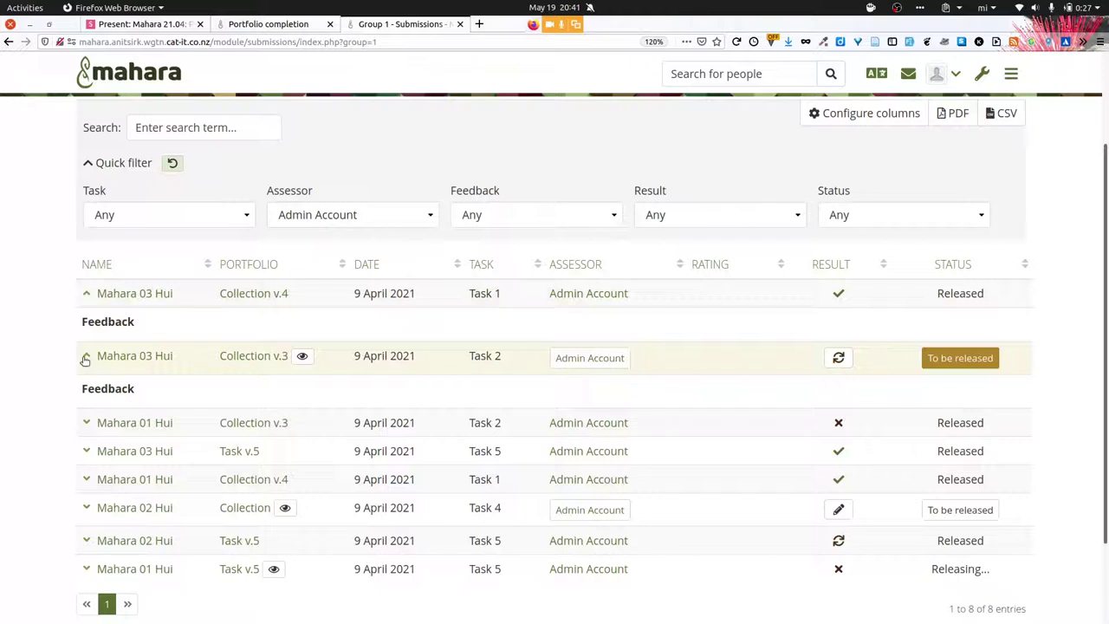
pyautogui.click(84, 423)
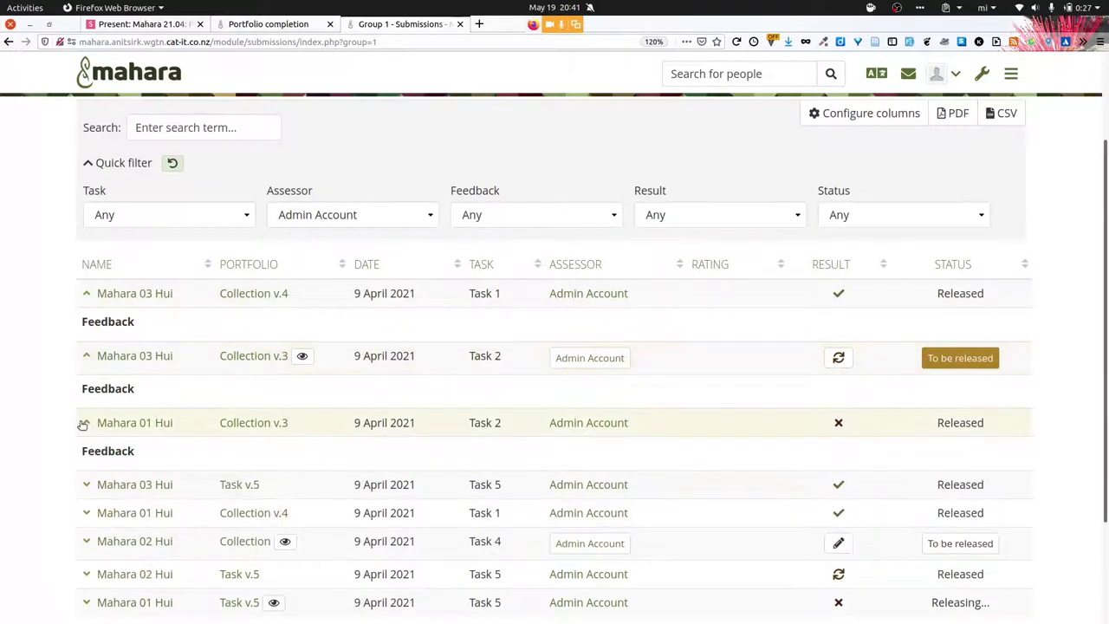
pyautogui.scroll(-3, 648, 338)
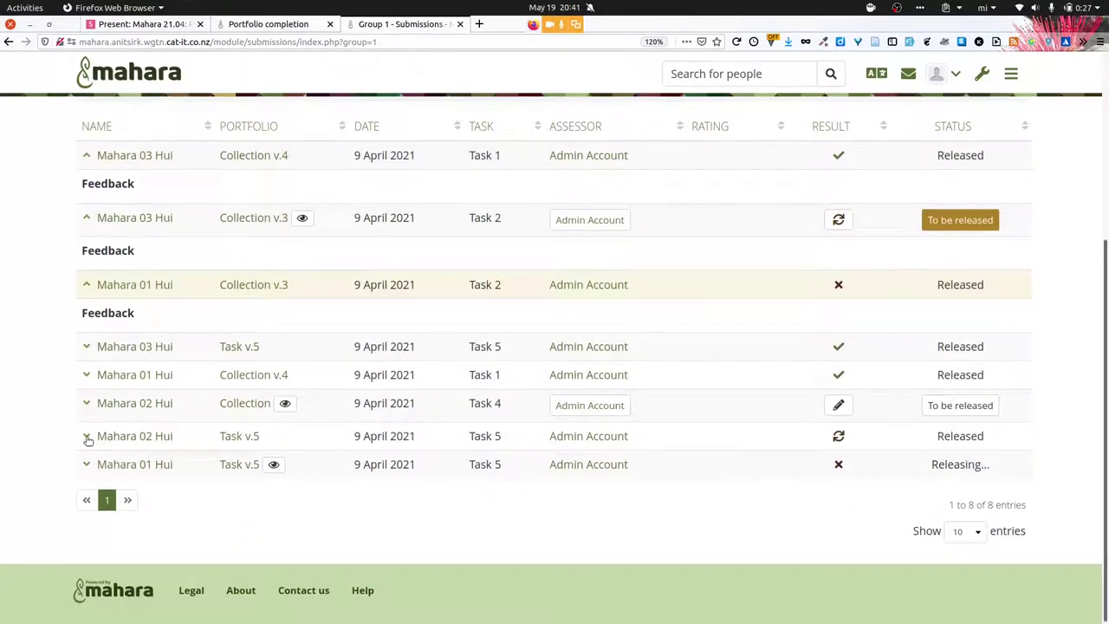
pyautogui.click(86, 436)
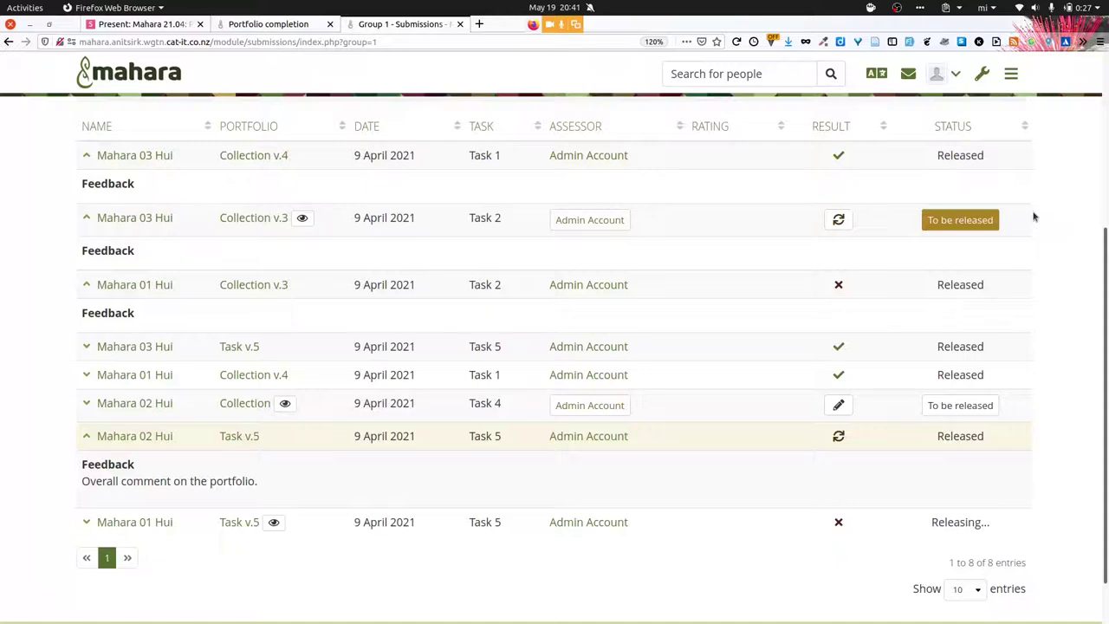
# Filter the submissions to Task 1 with Commented feedback
pyautogui.scroll(5, 1034, 217)
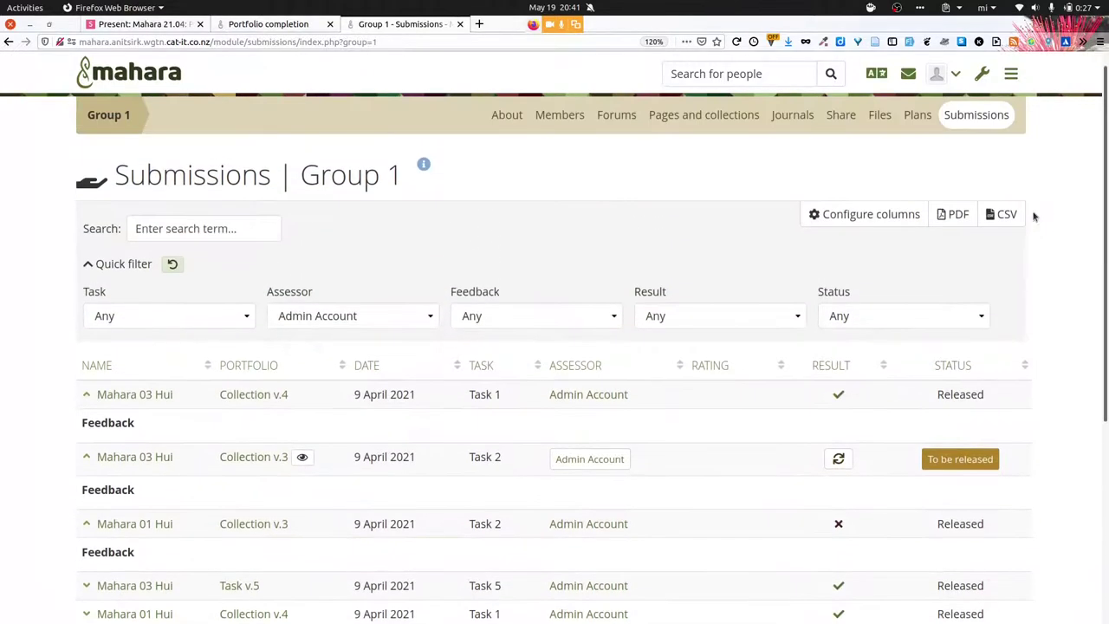
pyautogui.click(214, 317)
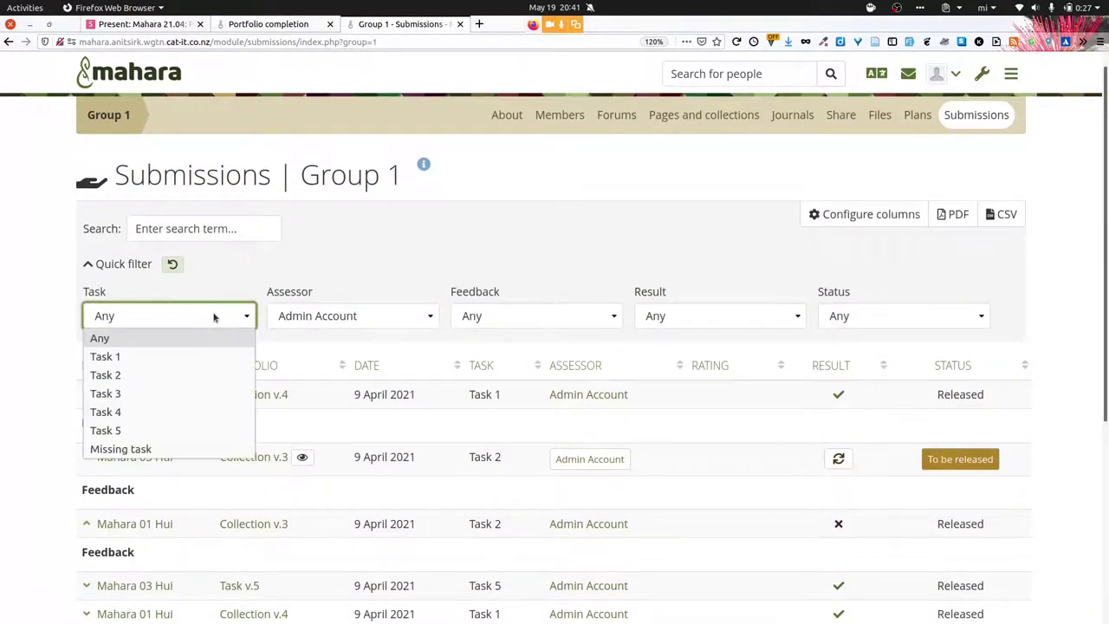
pyautogui.click(201, 360)
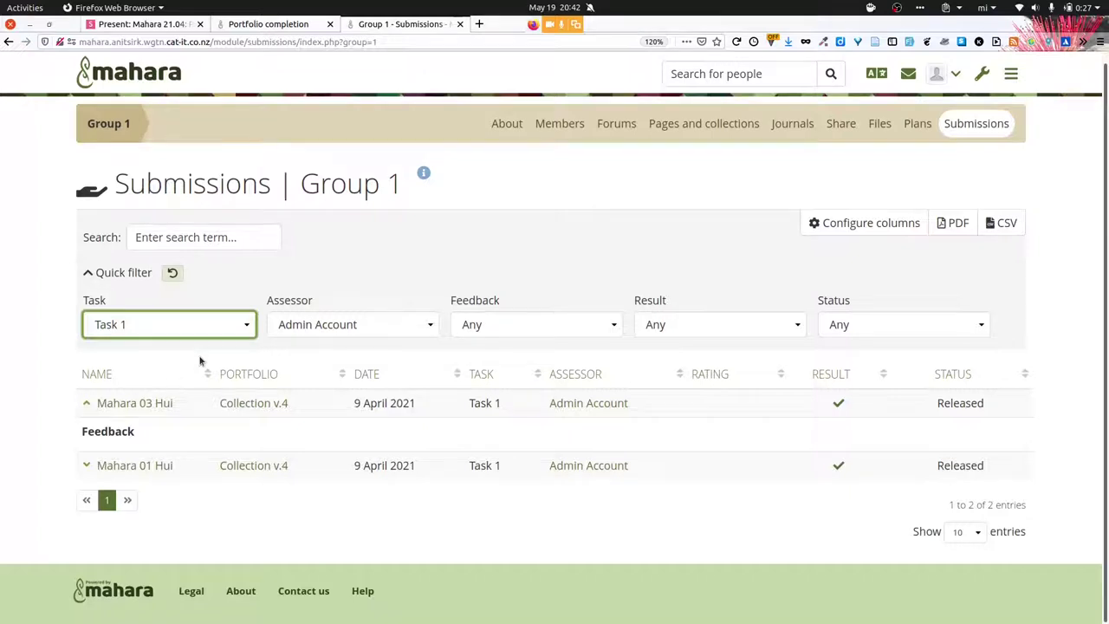
pyautogui.click(520, 325)
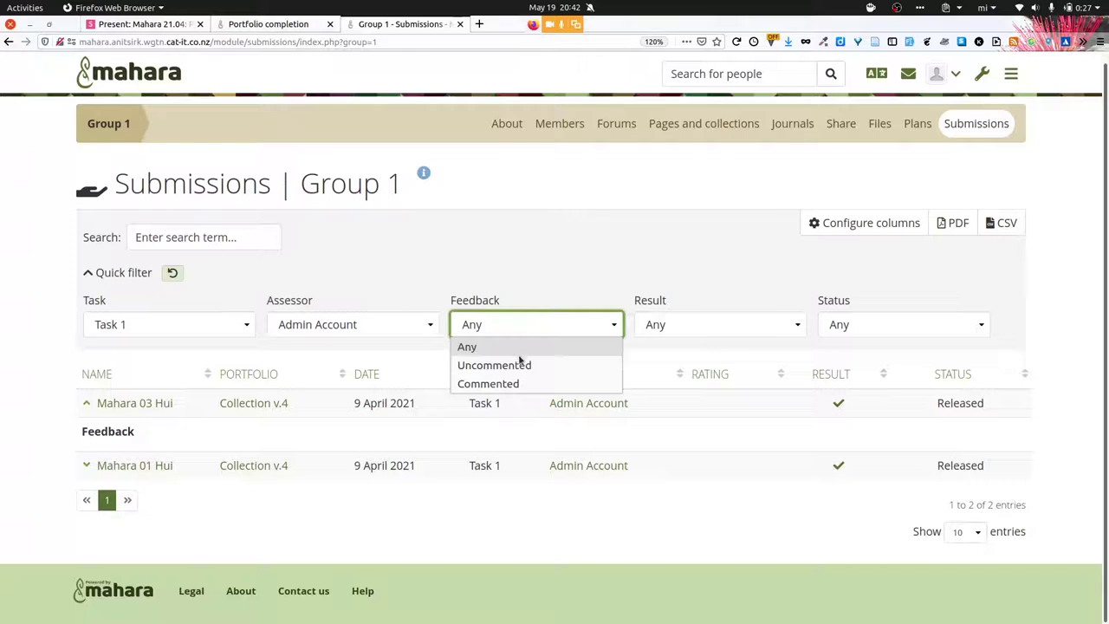
pyautogui.click(507, 386)
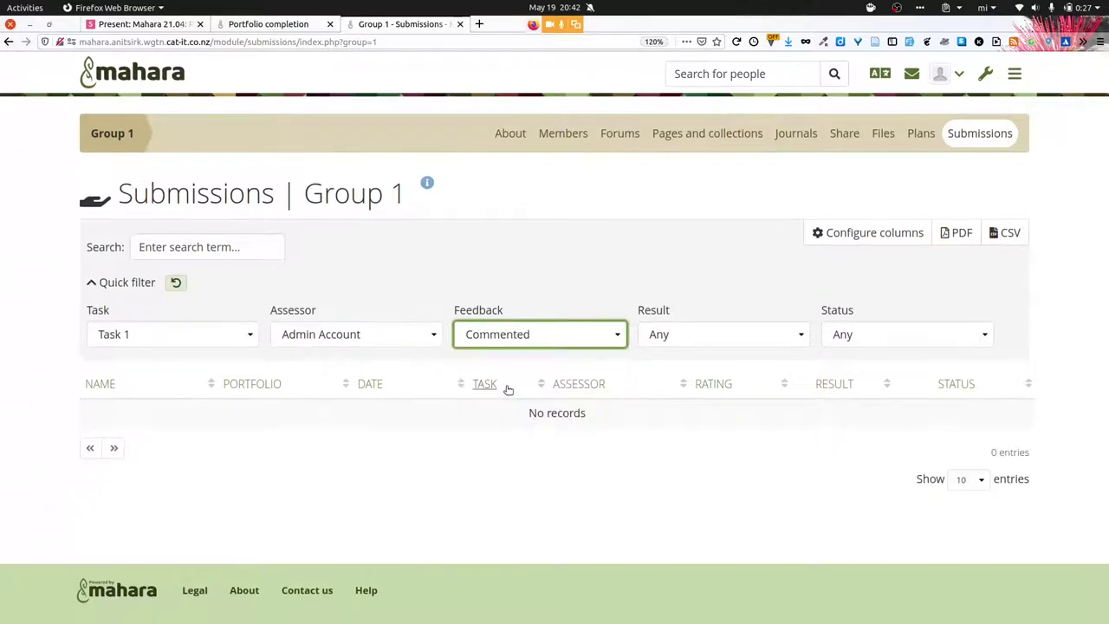
# Set the task filter to Any and expand the feedback of the Task 4 Collection and the last Task v.5 submission
pyautogui.click(219, 335)
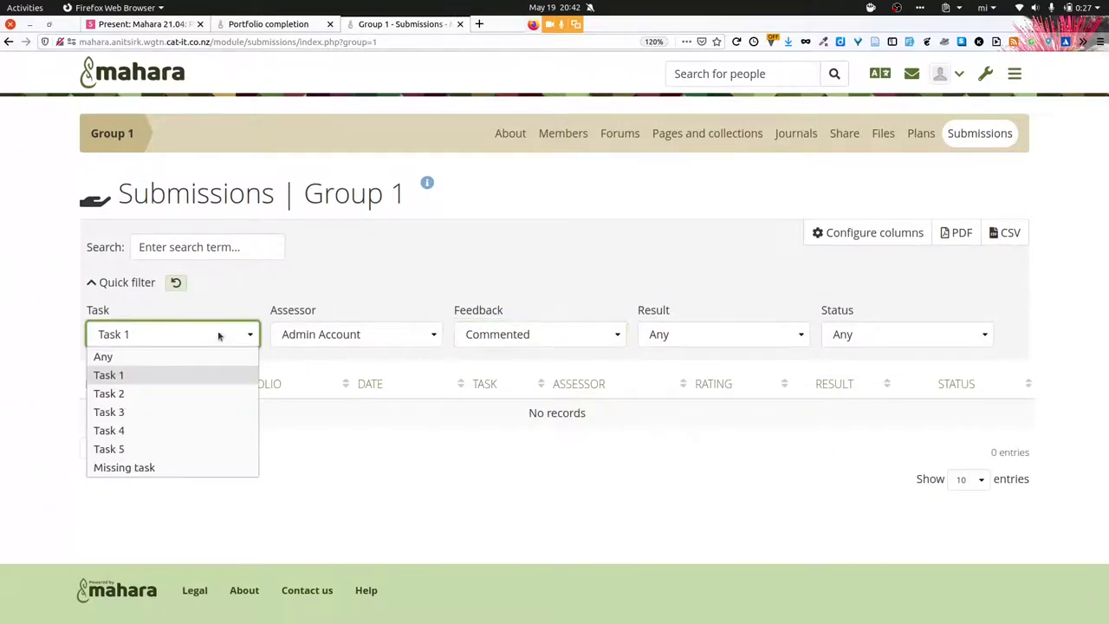
pyautogui.click(198, 358)
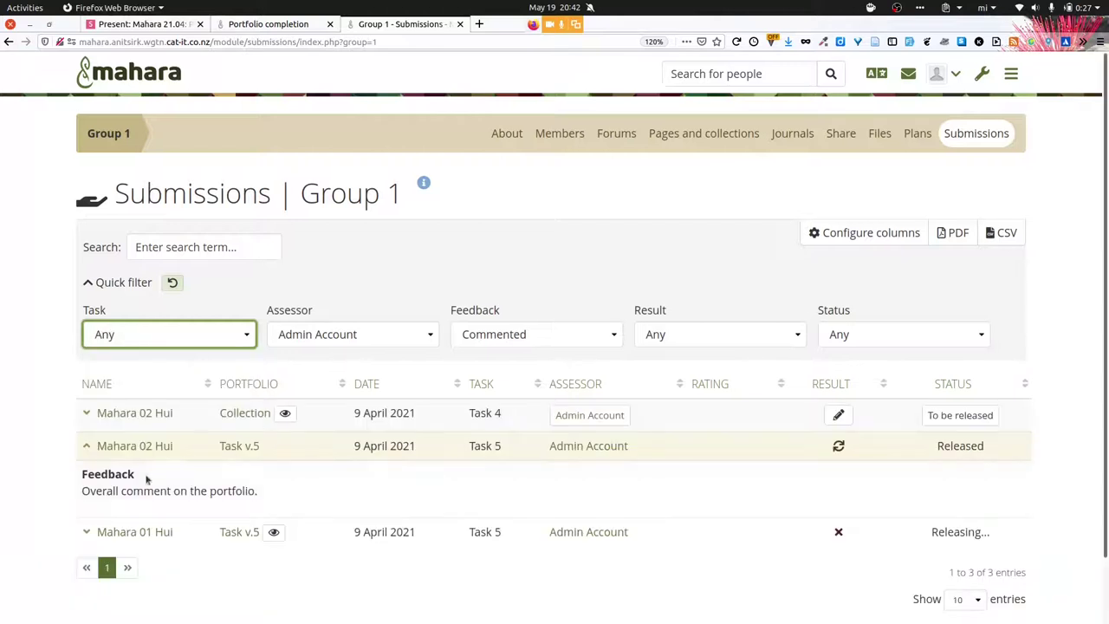
pyautogui.scroll(-2, 37, 413)
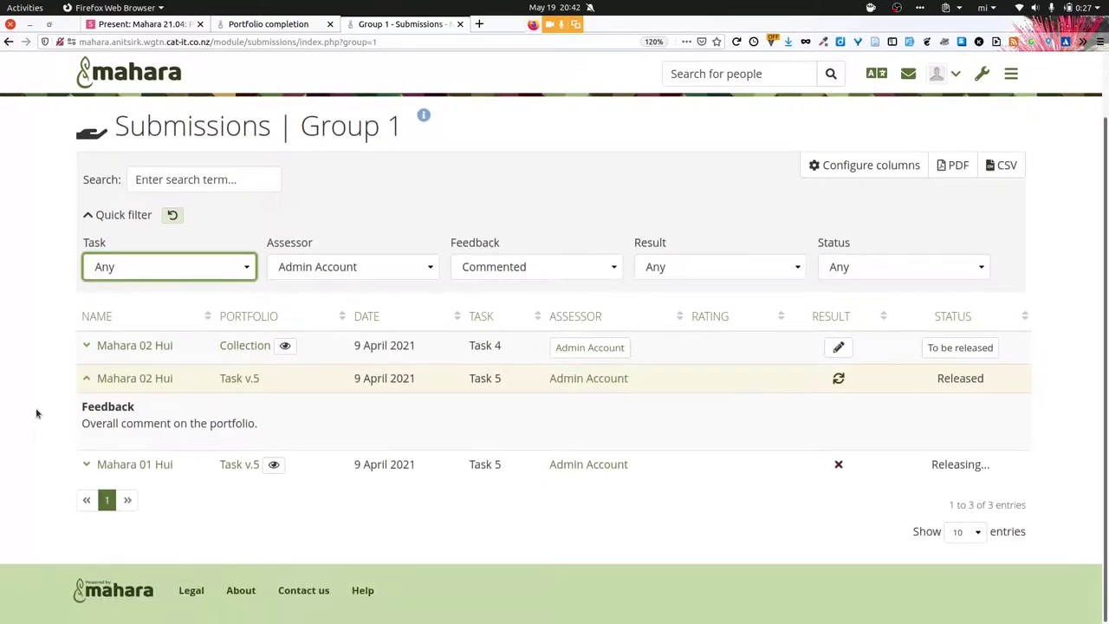
pyautogui.click(87, 345)
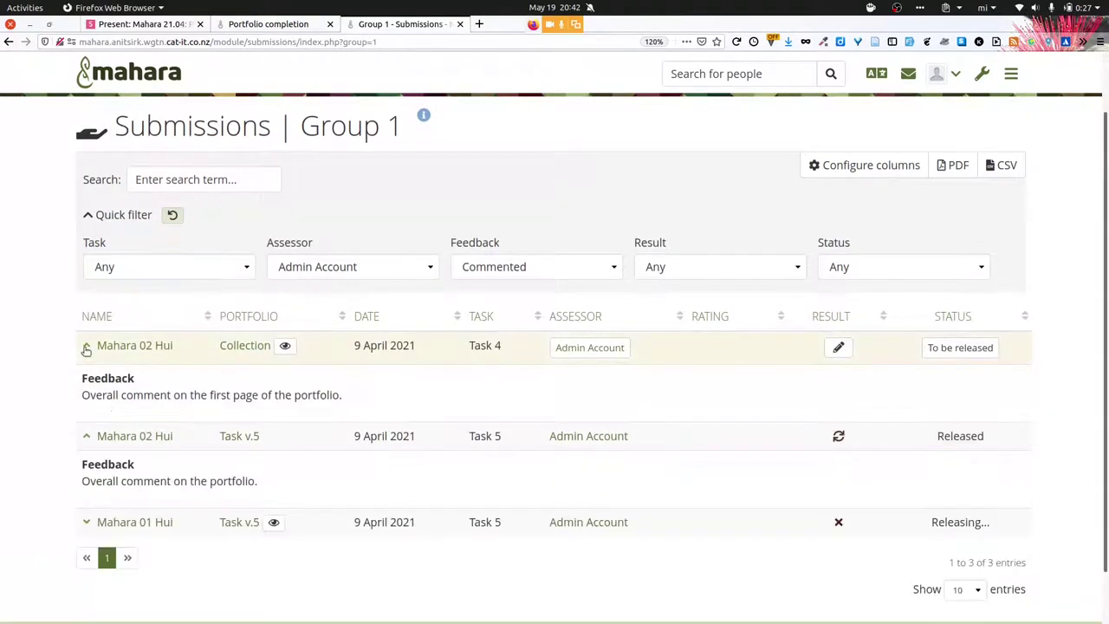
pyautogui.click(88, 524)
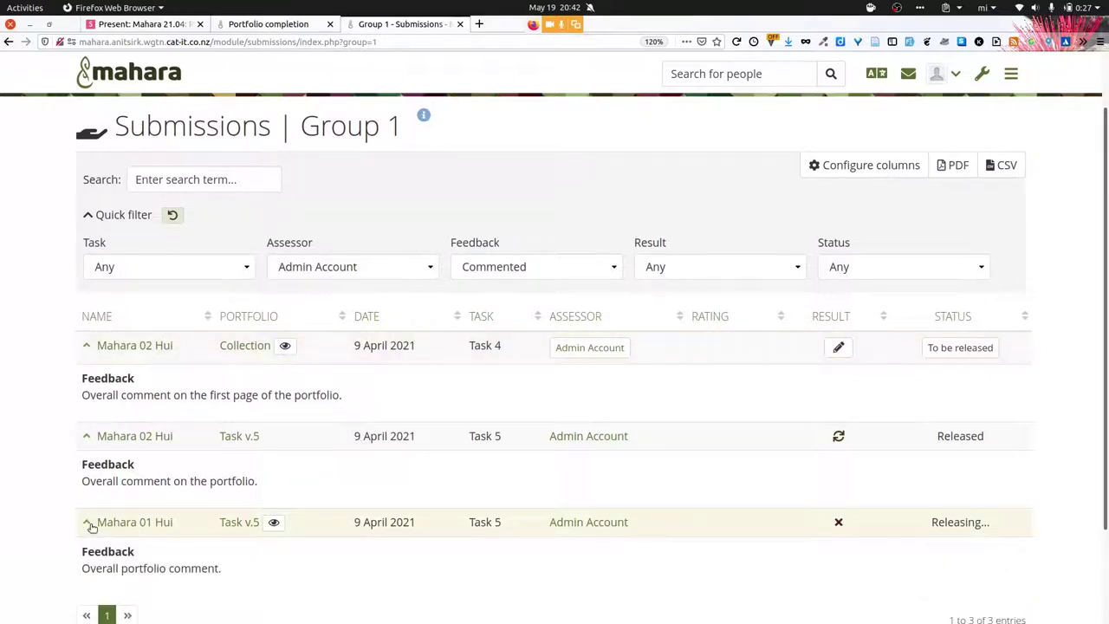
# Examine the available Result and Status filter options, leaving both set to Any
pyautogui.click(721, 267)
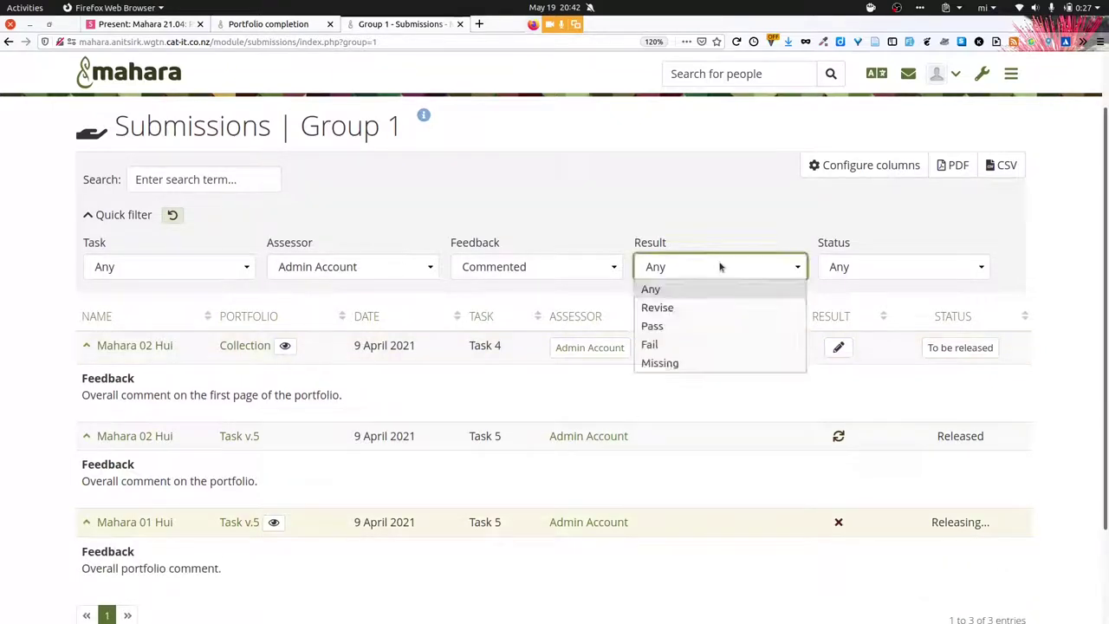
pyautogui.click(891, 278)
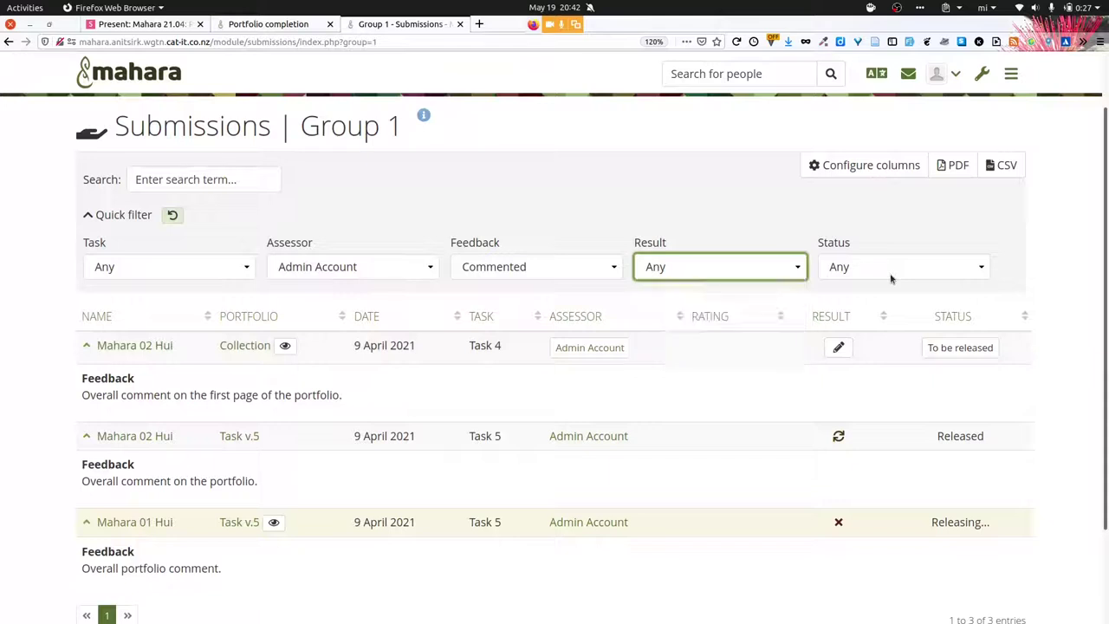
pyautogui.click(891, 276)
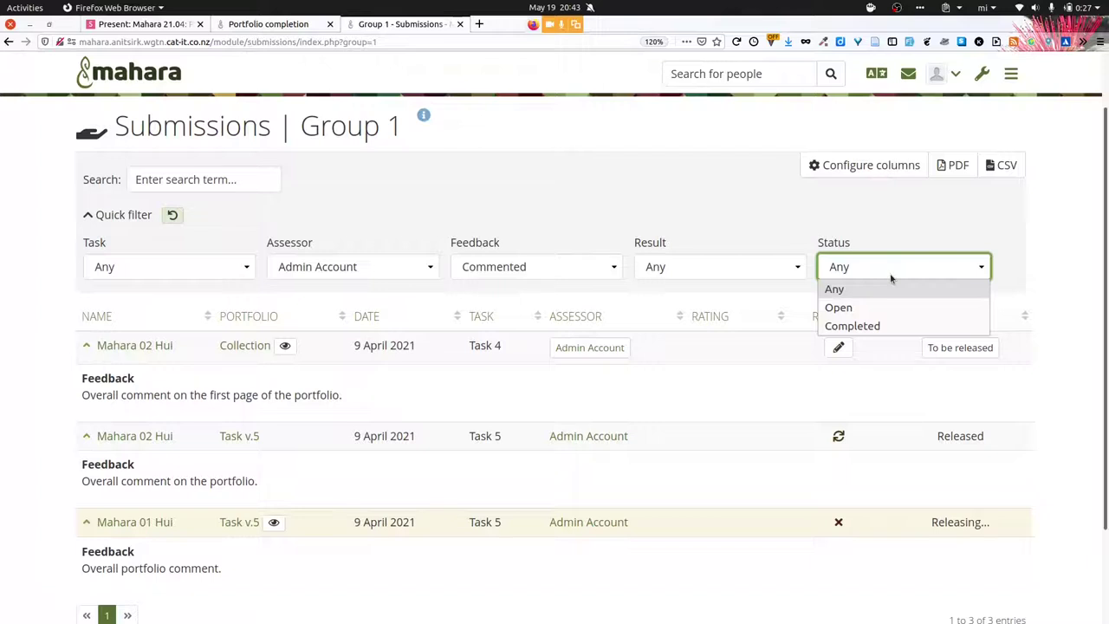
pyautogui.click(971, 192)
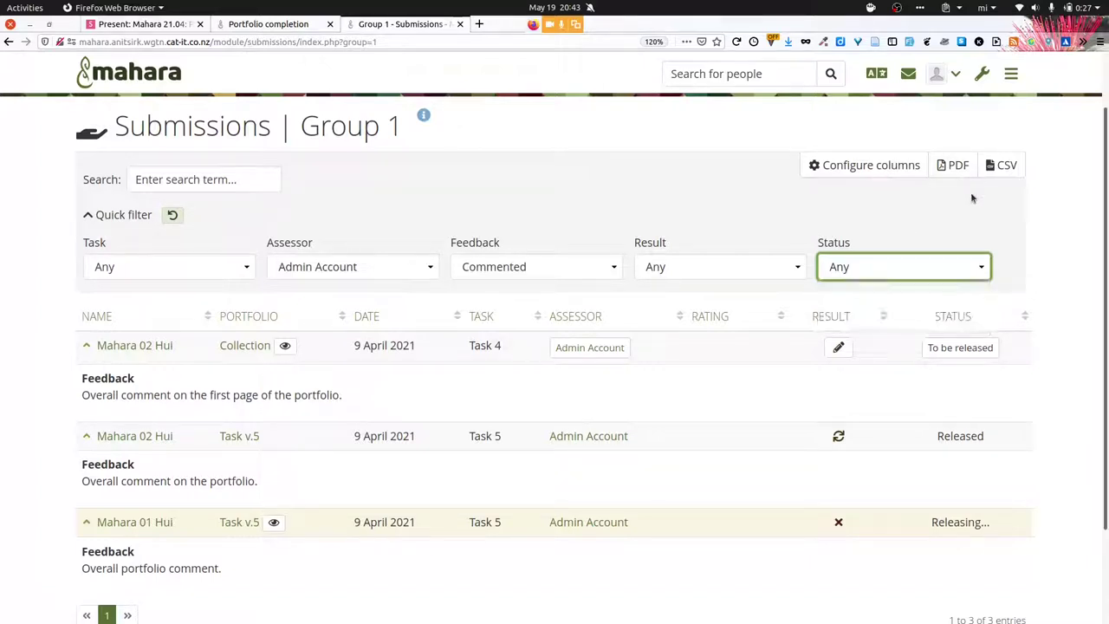
# Hide the Rating, Task and Assessor columns from the submissions table
pyautogui.click(897, 163)
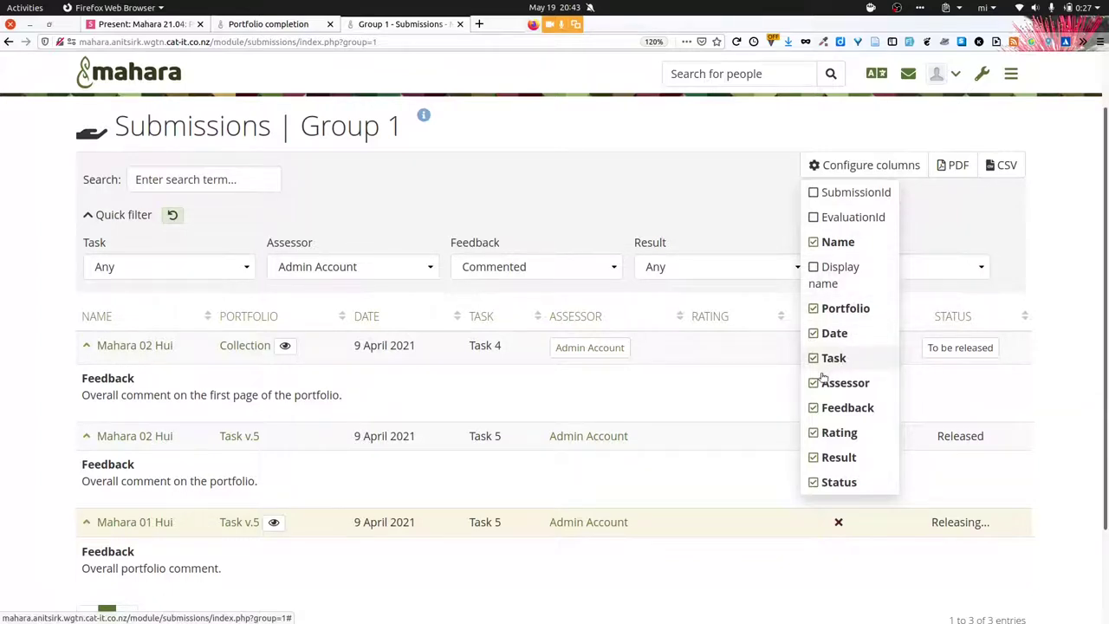
pyautogui.click(819, 433)
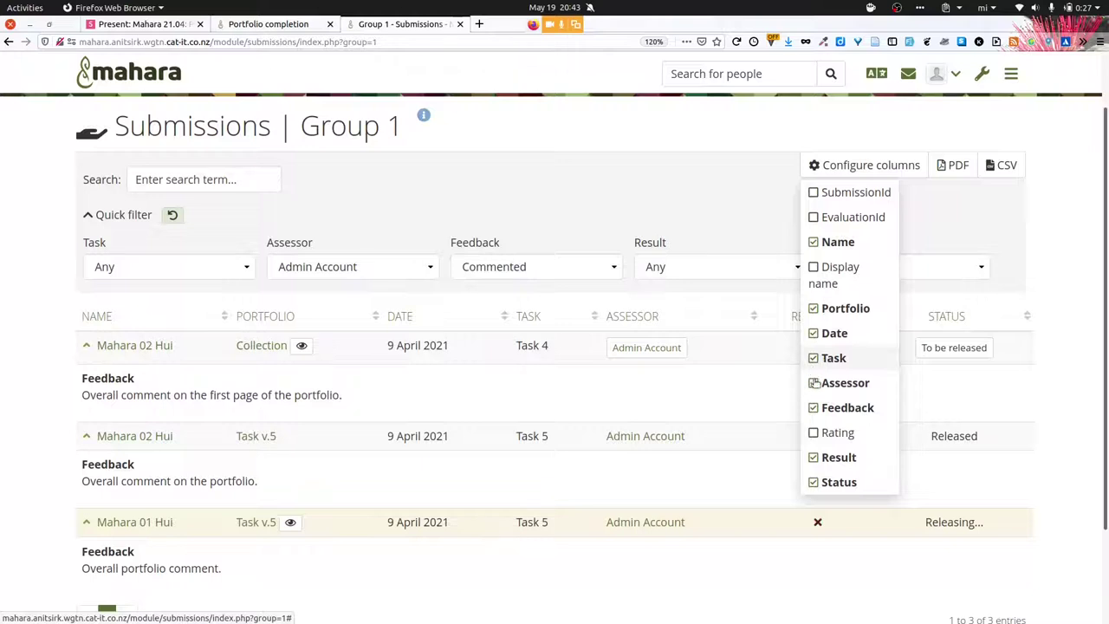
pyautogui.click(815, 359)
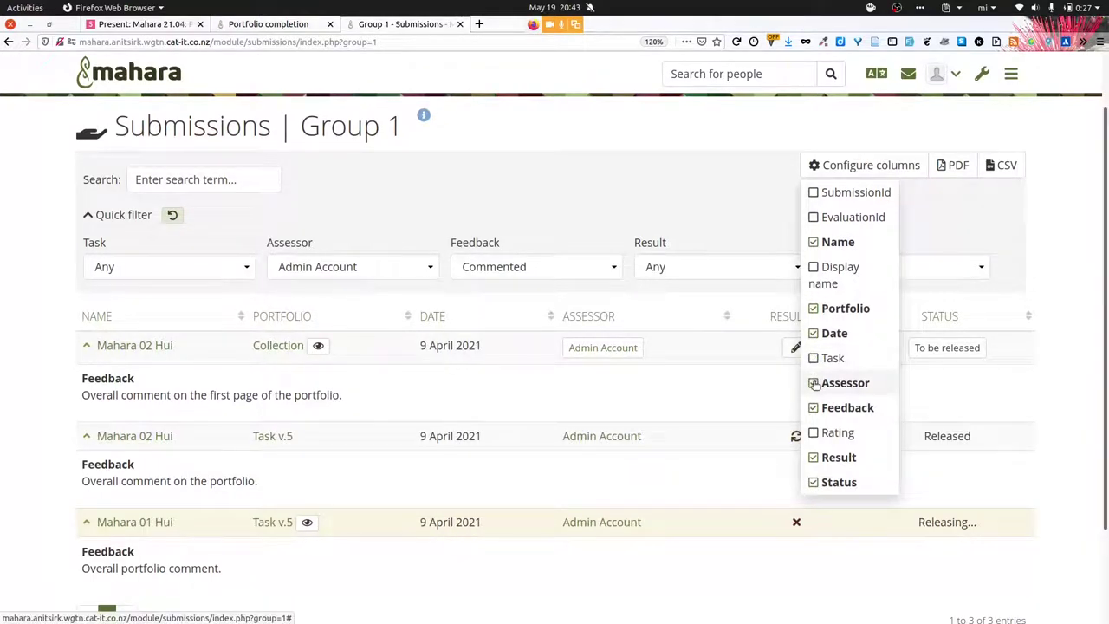
pyautogui.click(815, 383)
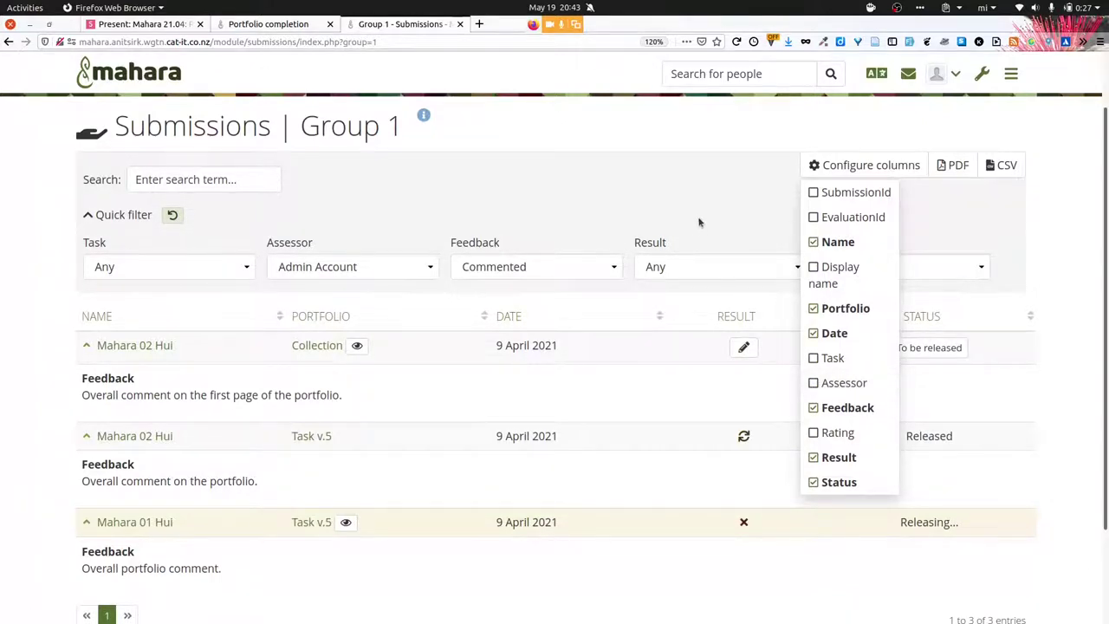
pyautogui.click(693, 164)
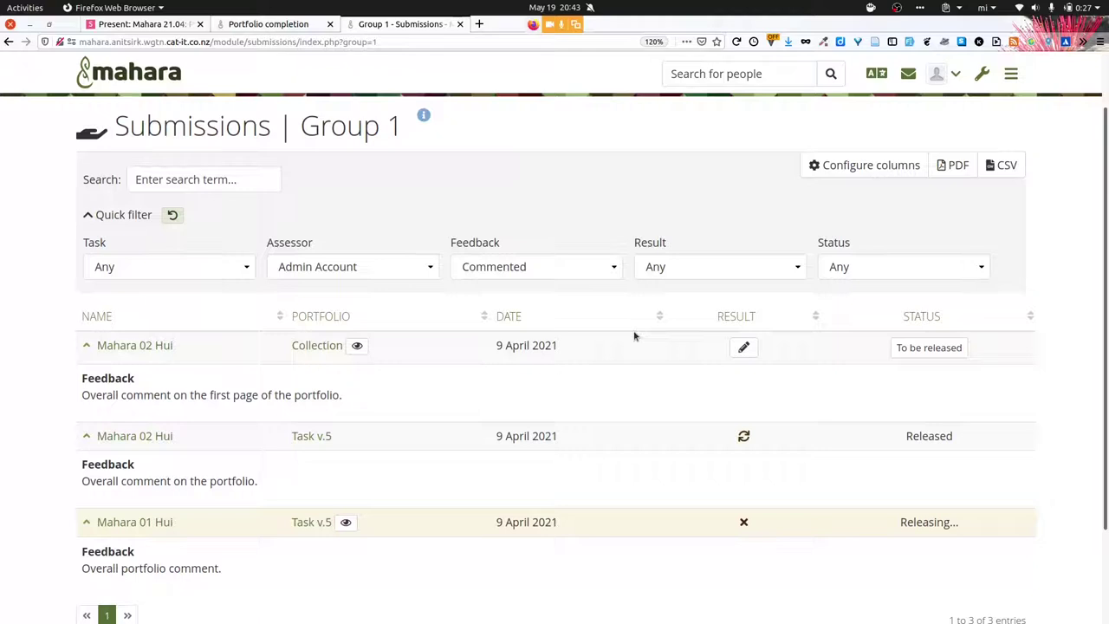
# Export the filtered Group 1 submissions as CSV, open the file in LibreOffice with the default import settings, and close it after viewing
pyautogui.click(1009, 166)
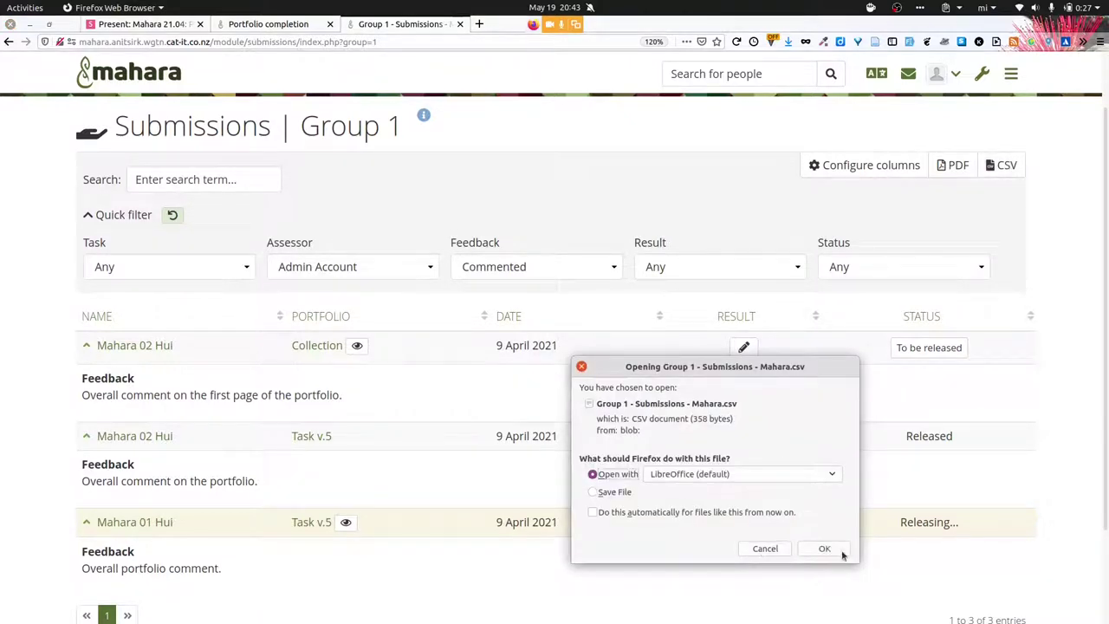
pyautogui.click(841, 553)
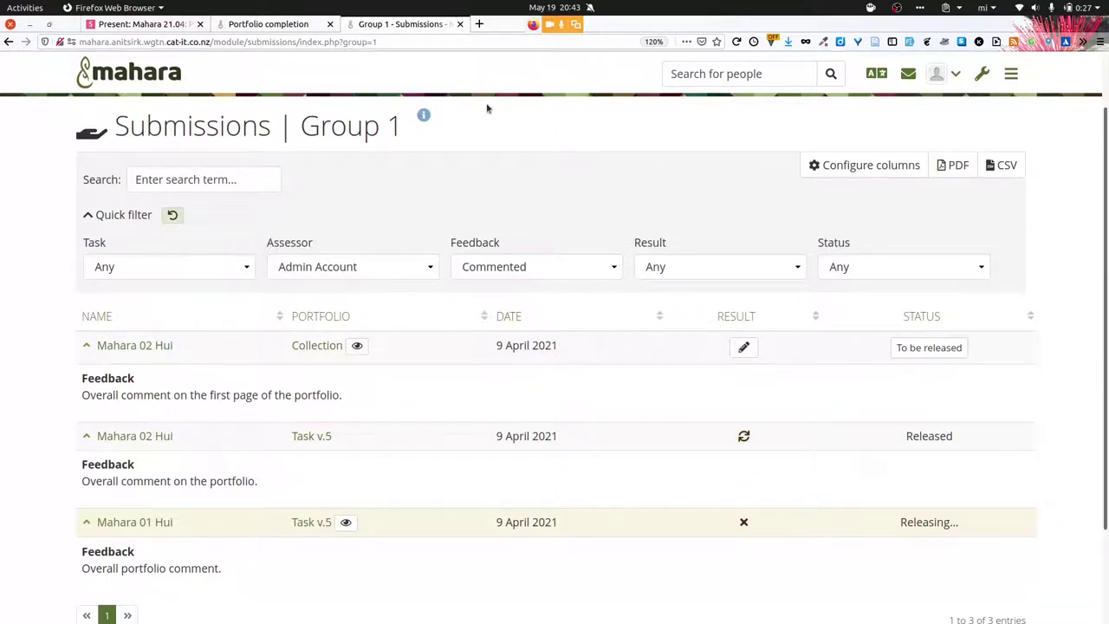
pyautogui.hotkey('alt', 'Tab')
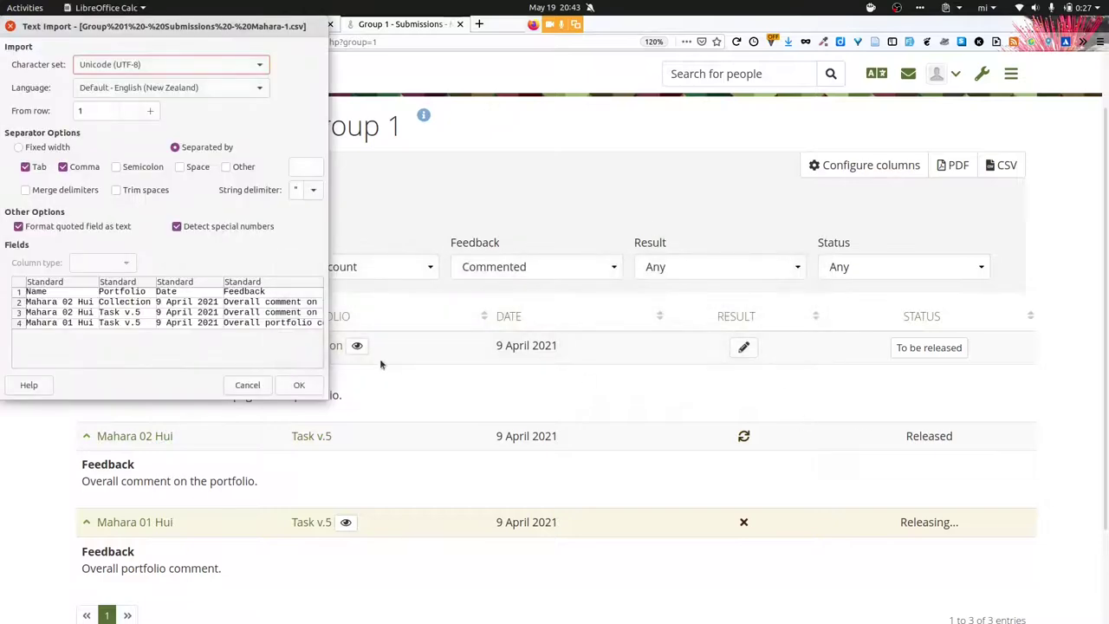
pyautogui.click(294, 393)
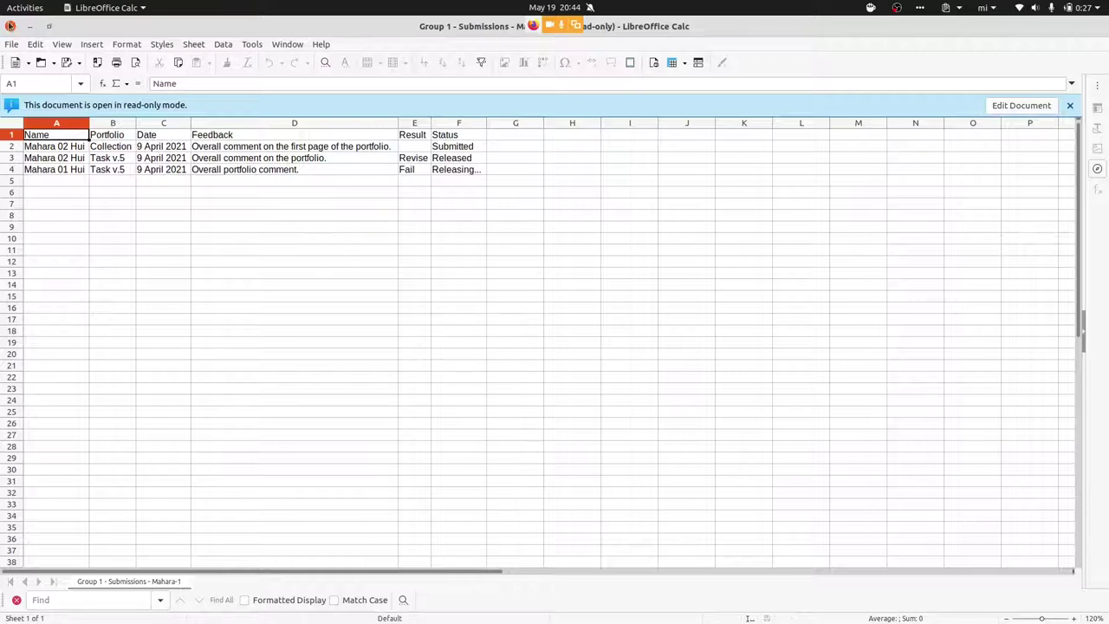
pyautogui.click(10, 26)
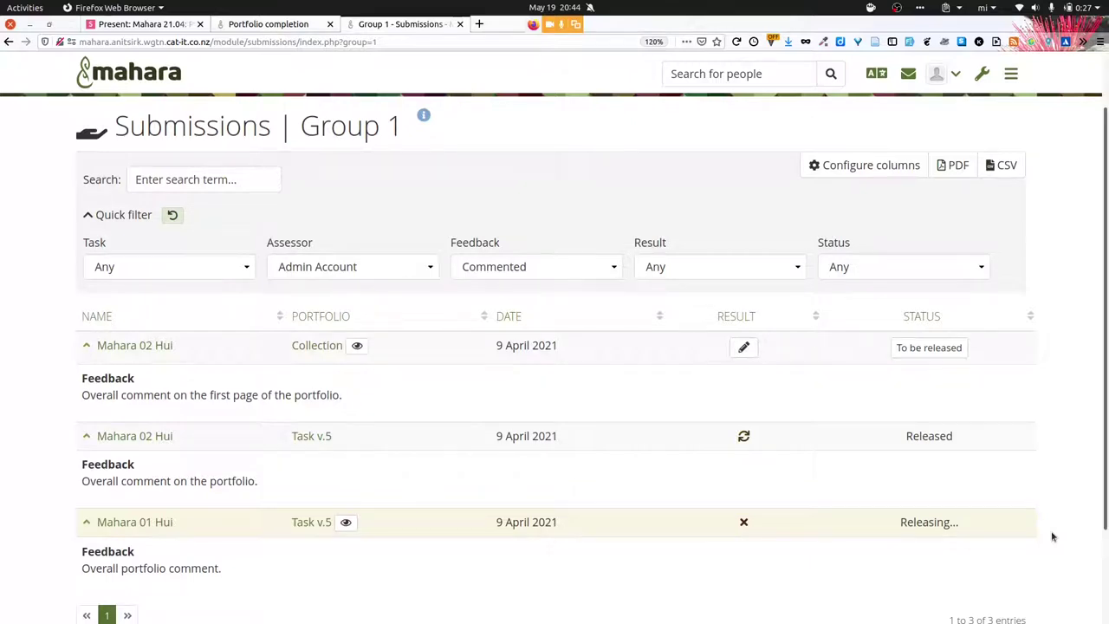
# Reset all quick filters on the Group 1 submissions
pyautogui.click(413, 269)
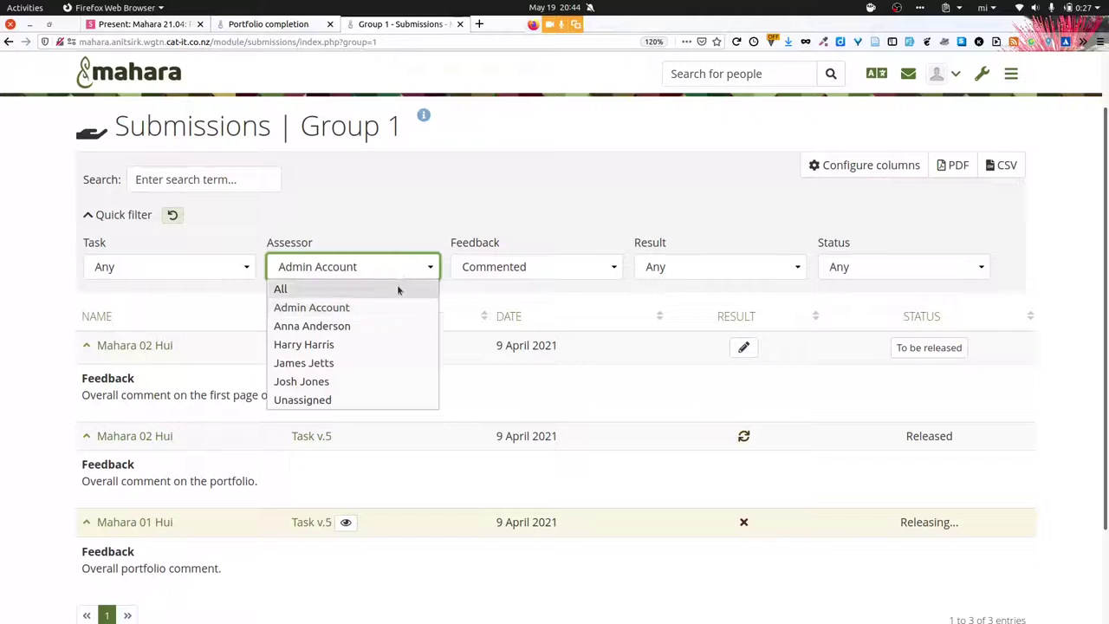
pyautogui.click(416, 230)
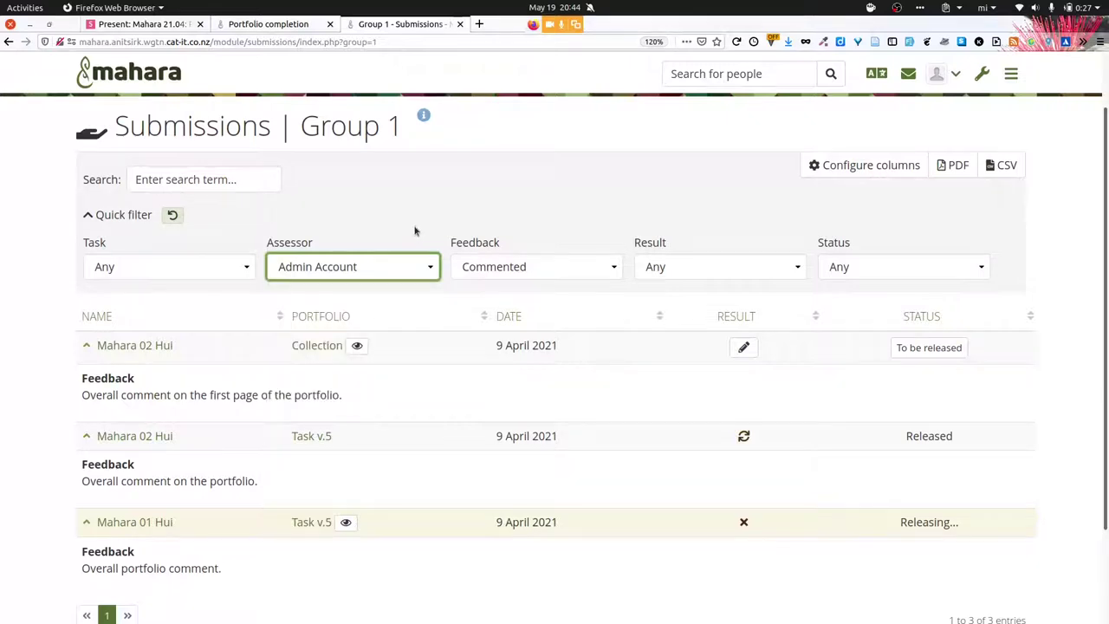
pyautogui.click(171, 215)
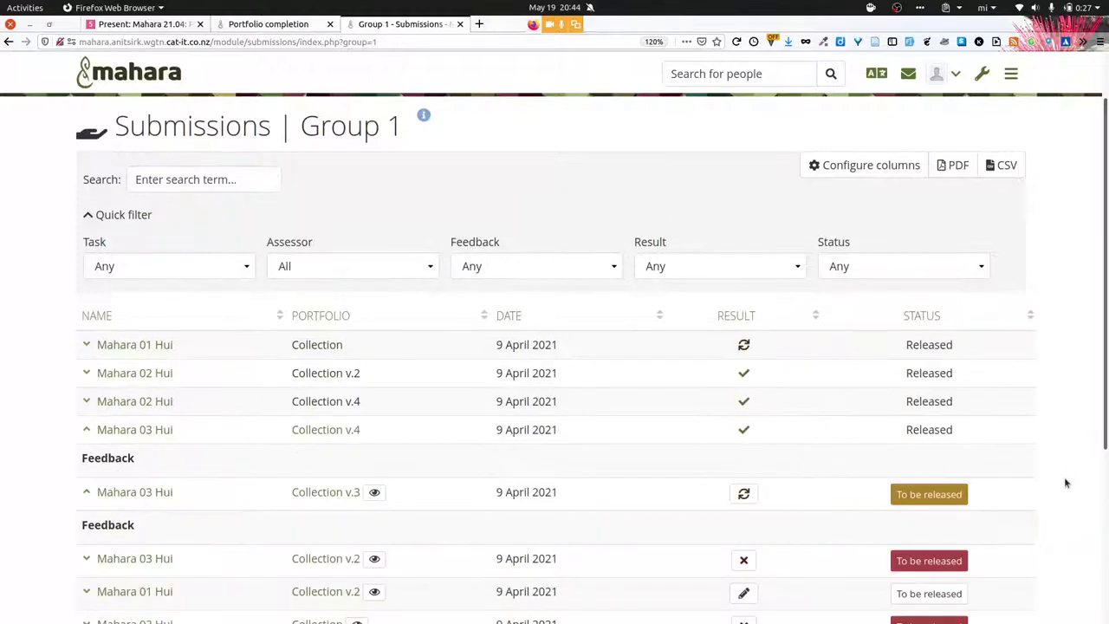
# Review the unfiltered submissions and check the archive file offered for the linked, released Collection v.4, cancelling its download
pyautogui.scroll(-3, 1055, 509)
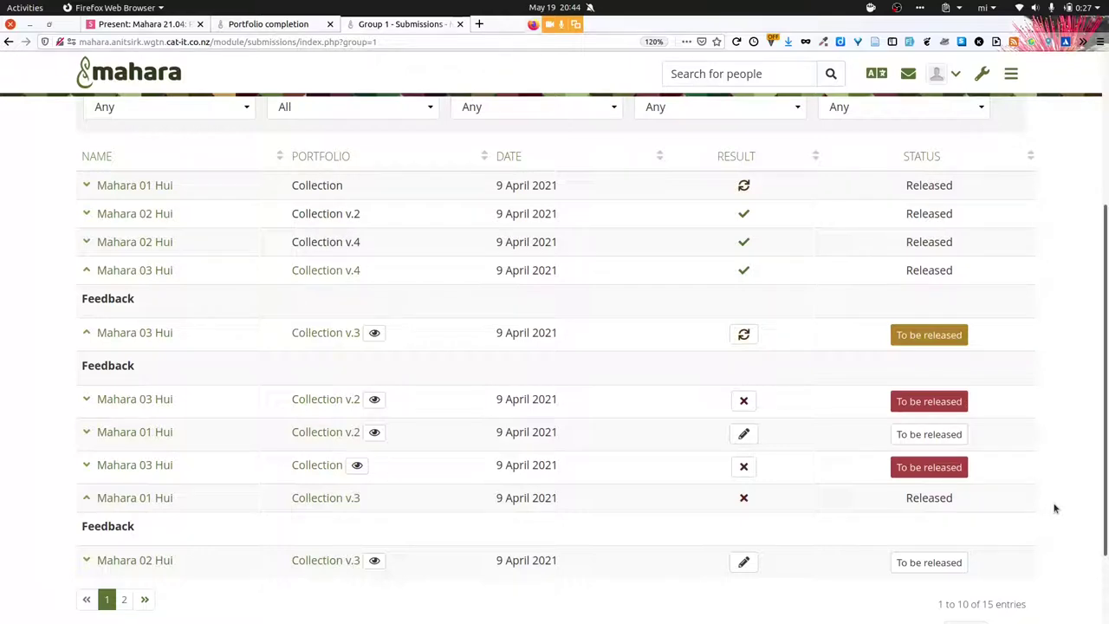
pyautogui.scroll(5, 1055, 509)
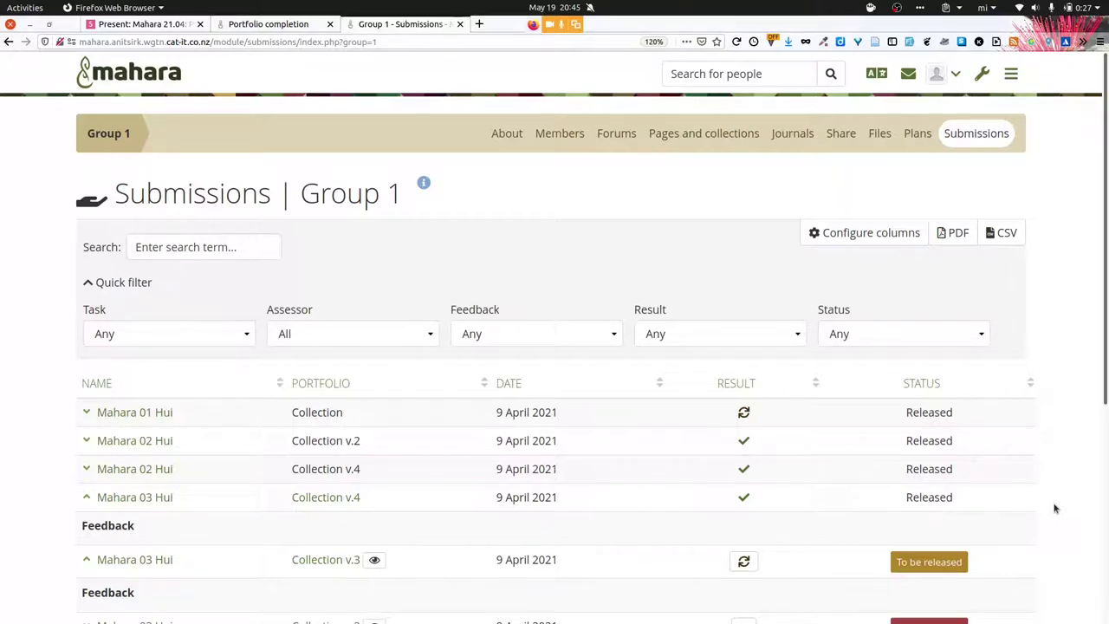
pyautogui.scroll(-1, 1055, 509)
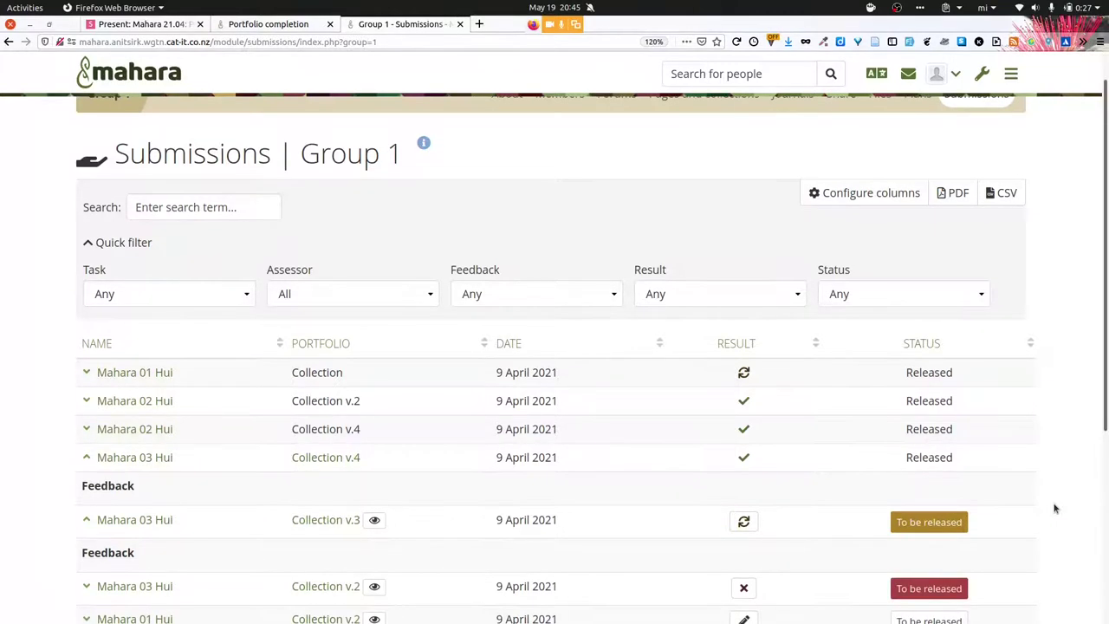
pyautogui.scroll(-1, 1055, 509)
pyautogui.scroll(-1, 1055, 509)
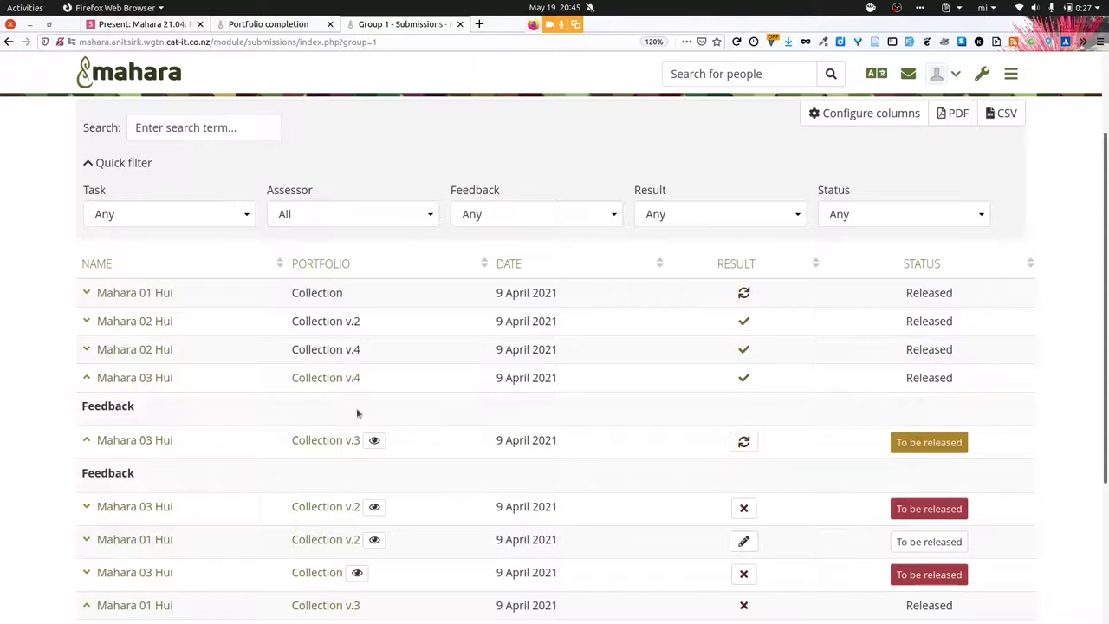
pyautogui.click(322, 379)
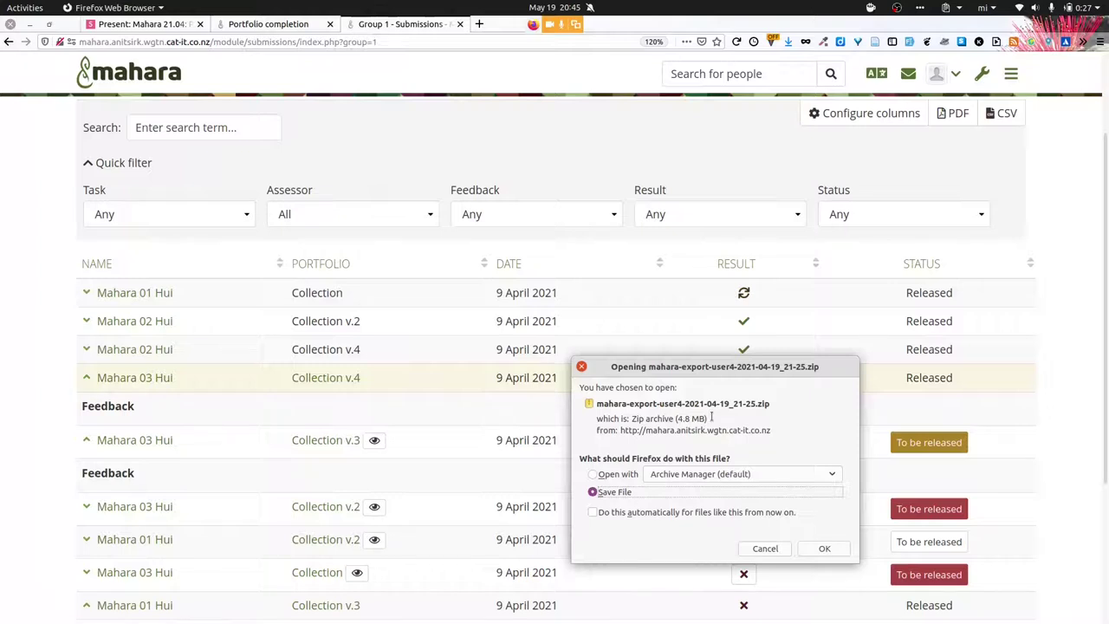
pyautogui.click(764, 550)
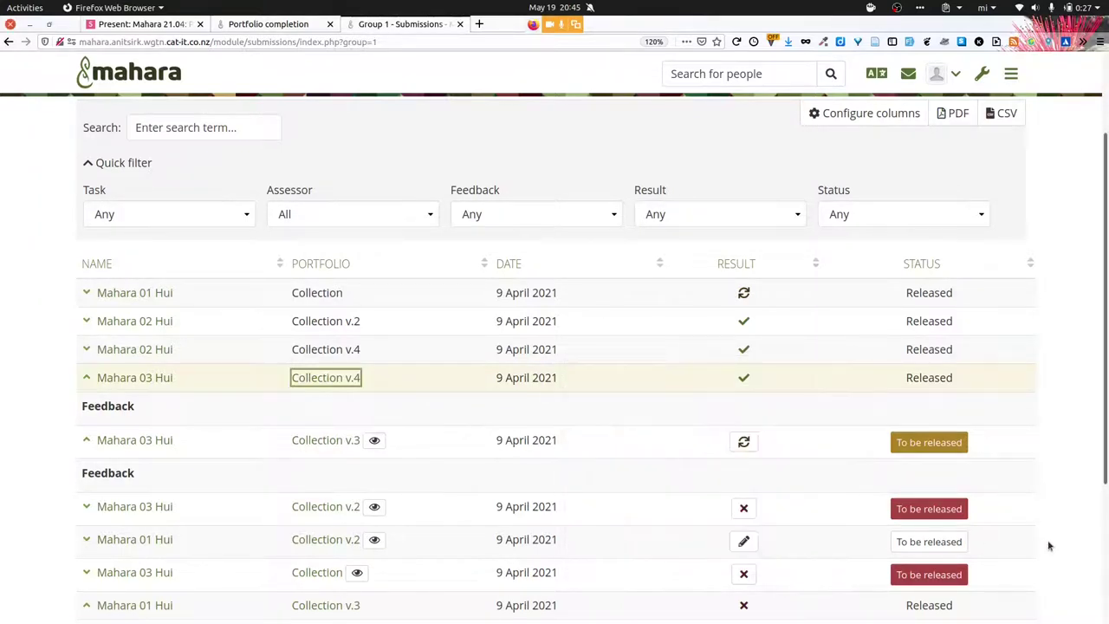
pyautogui.scroll(3, 1049, 546)
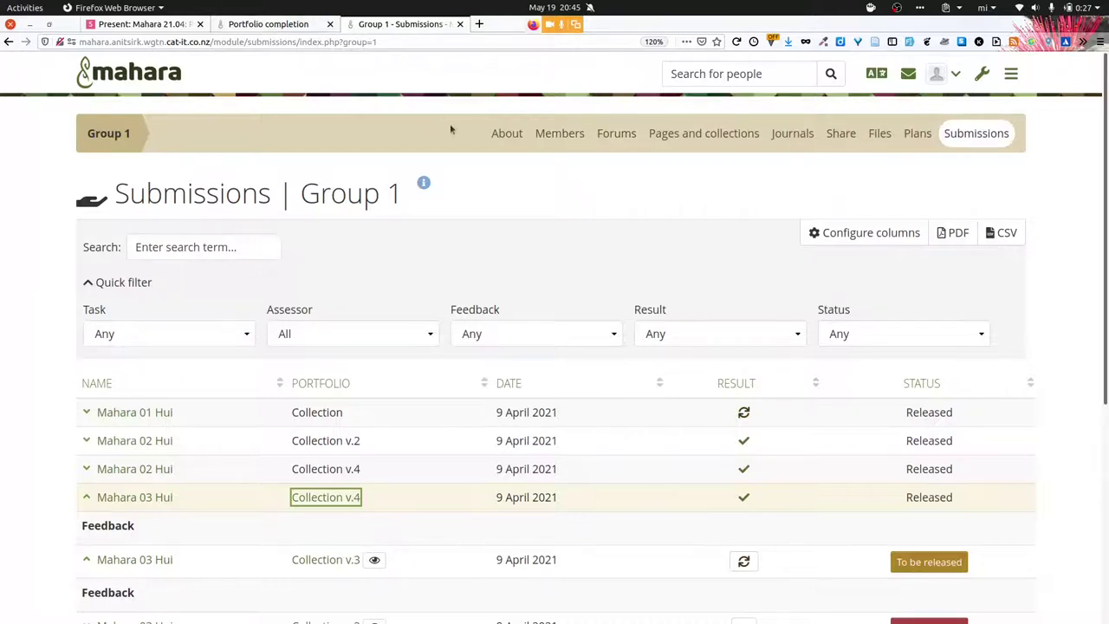
# Switch to Chromium, open the Course group's archive of submissions and export all its data in CSV format
pyautogui.hotkey('alt', 'Tab')
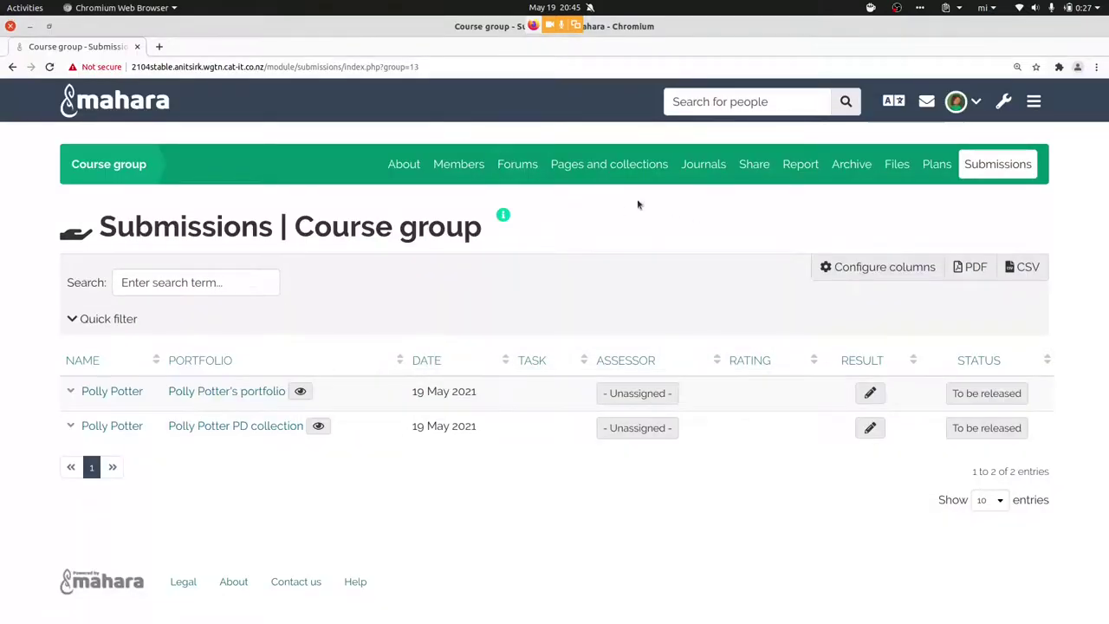
pyautogui.click(846, 168)
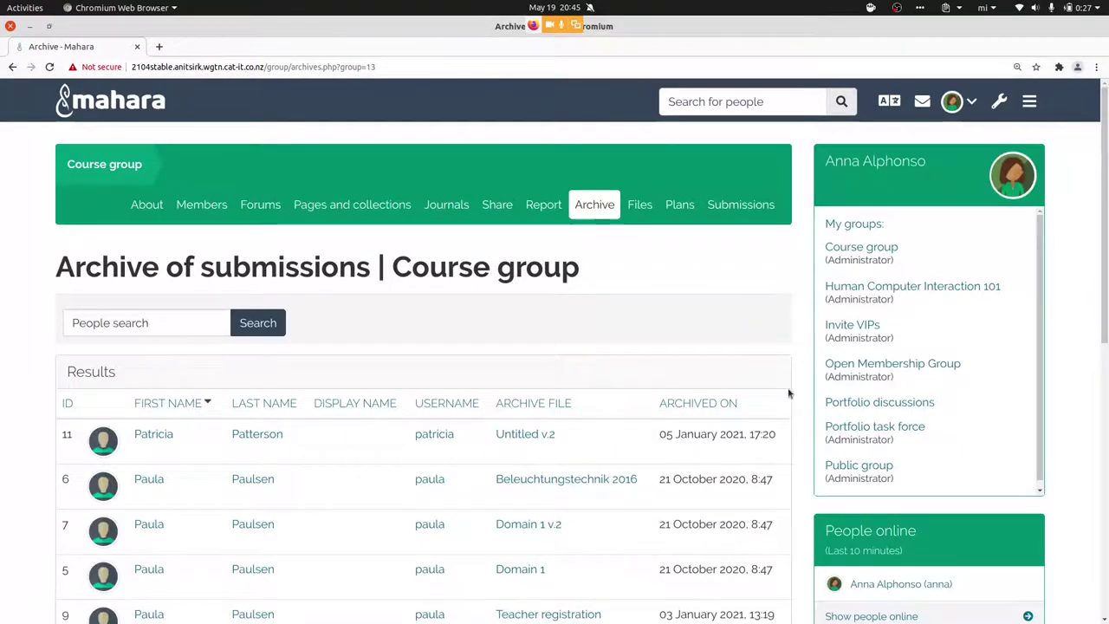
pyautogui.scroll(-4, 789, 394)
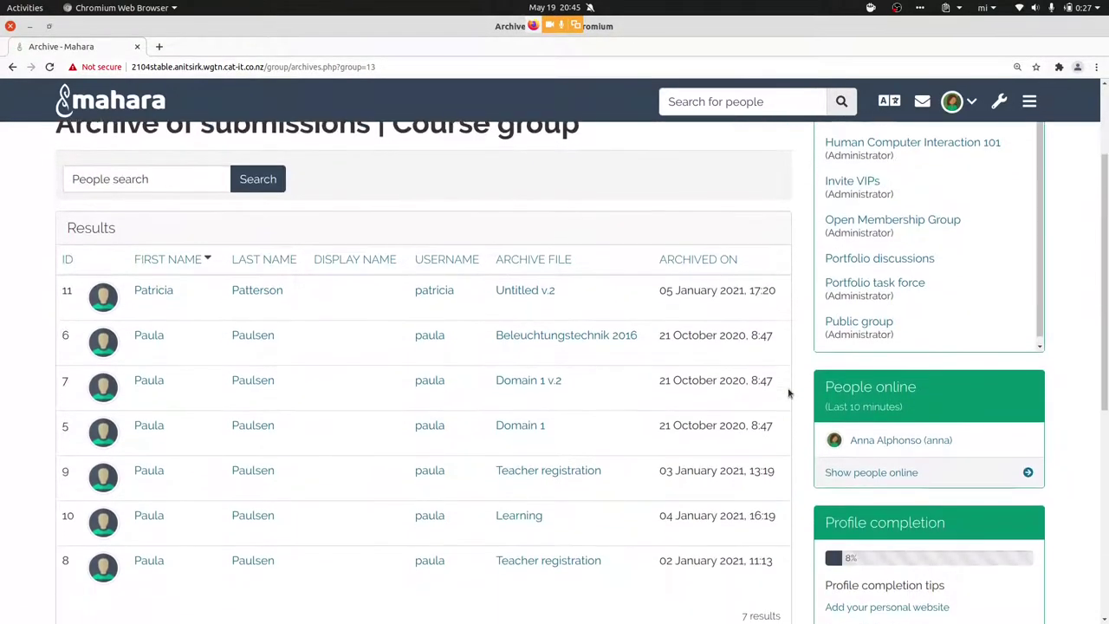
pyautogui.scroll(-1, 789, 395)
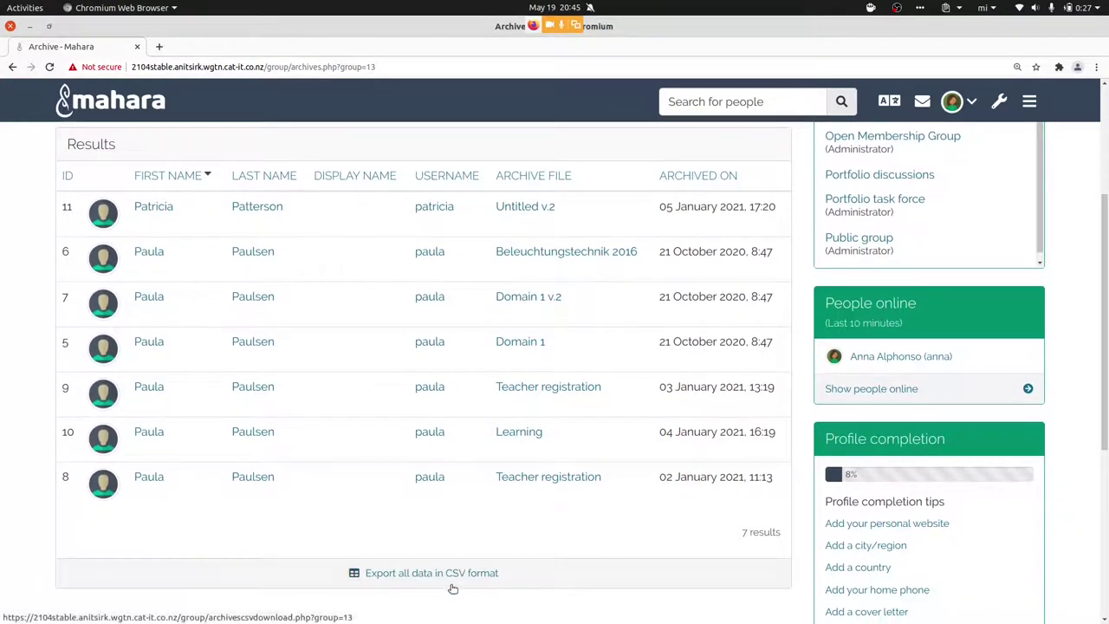
pyautogui.click(452, 587)
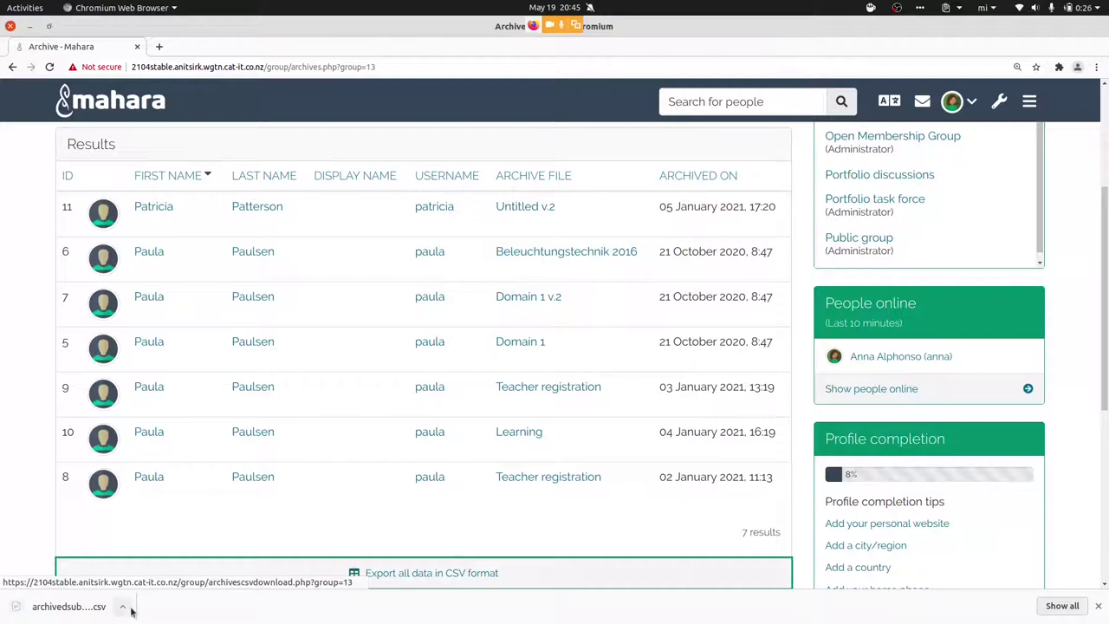
# Open the exported archivedsubmissions_13.csv in LibreOffice Calc with the default text import settings
pyautogui.click(59, 609)
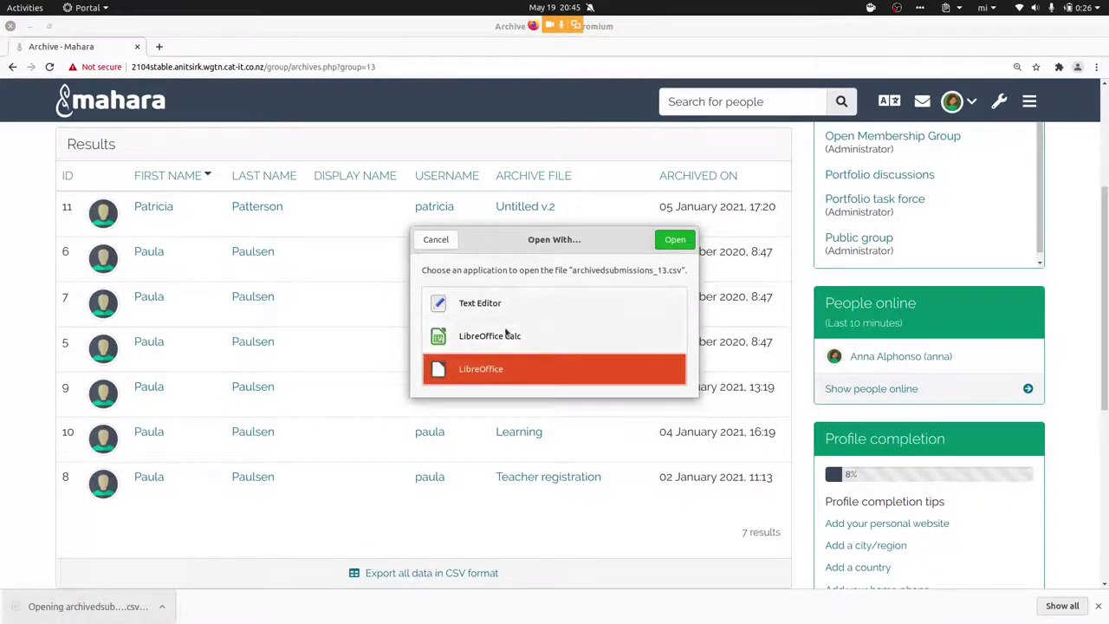
pyautogui.click(492, 338)
pyautogui.click(675, 241)
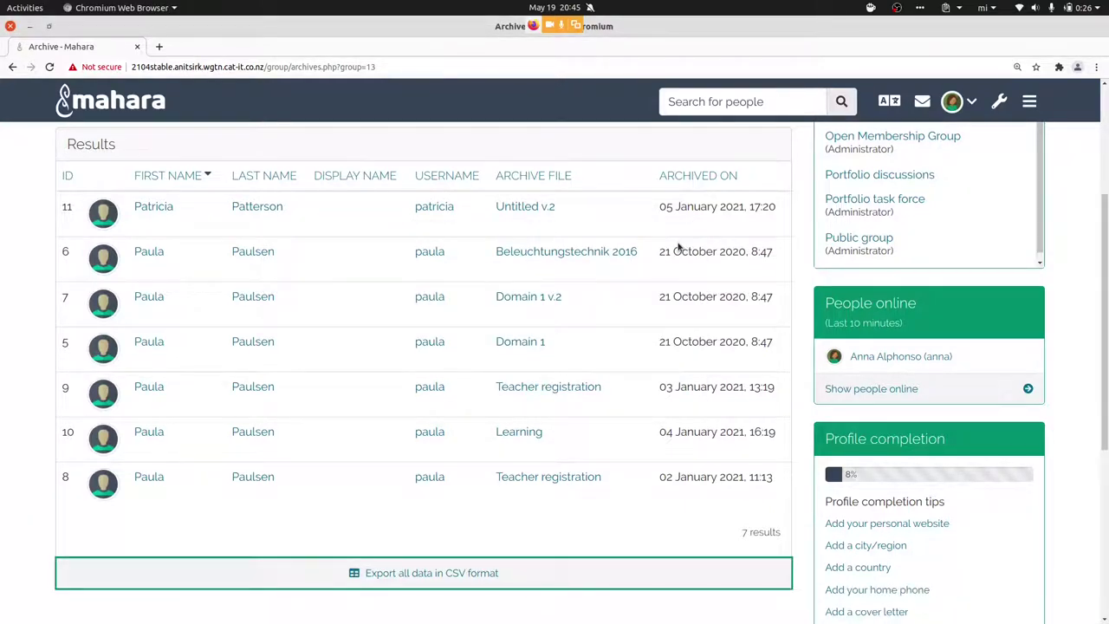
pyautogui.hotkey('alt', 'Tab')
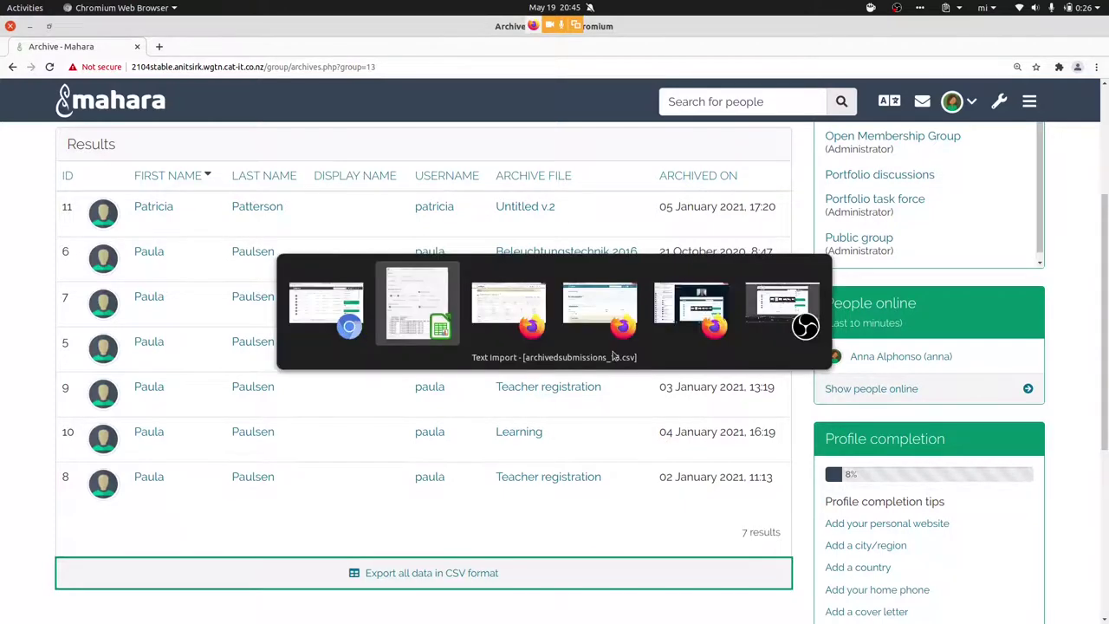
pyautogui.click(299, 385)
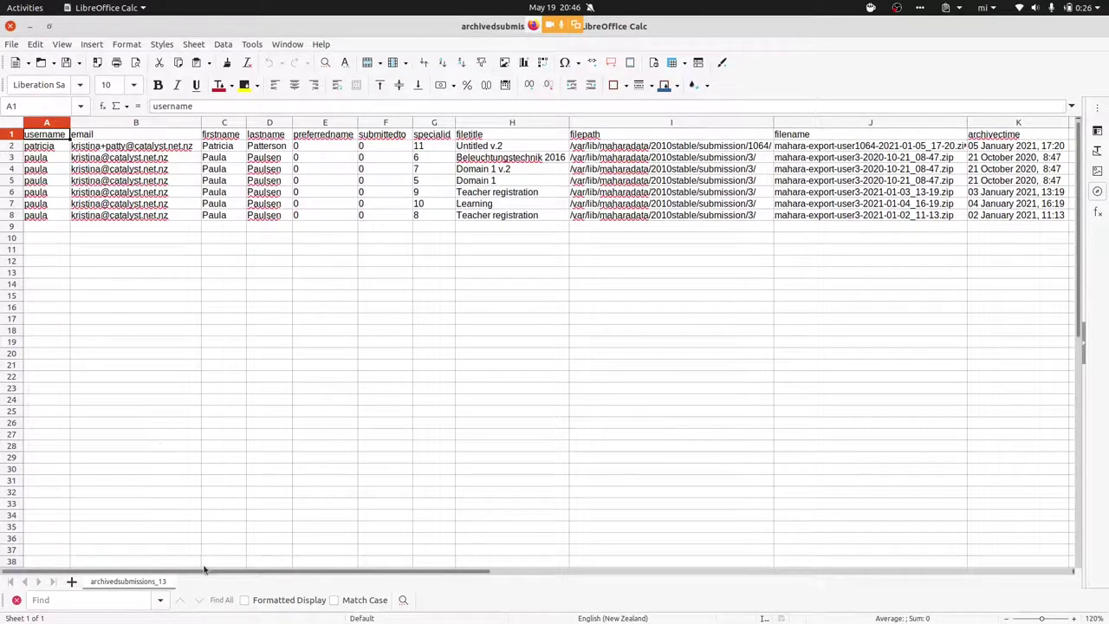
# Examine the file path, file name and archive time of the first archived submission, and close the spreadsheet
pyautogui.moveTo(200, 573); pyautogui.dragTo(356, 540)
pyautogui.click(451, 147)
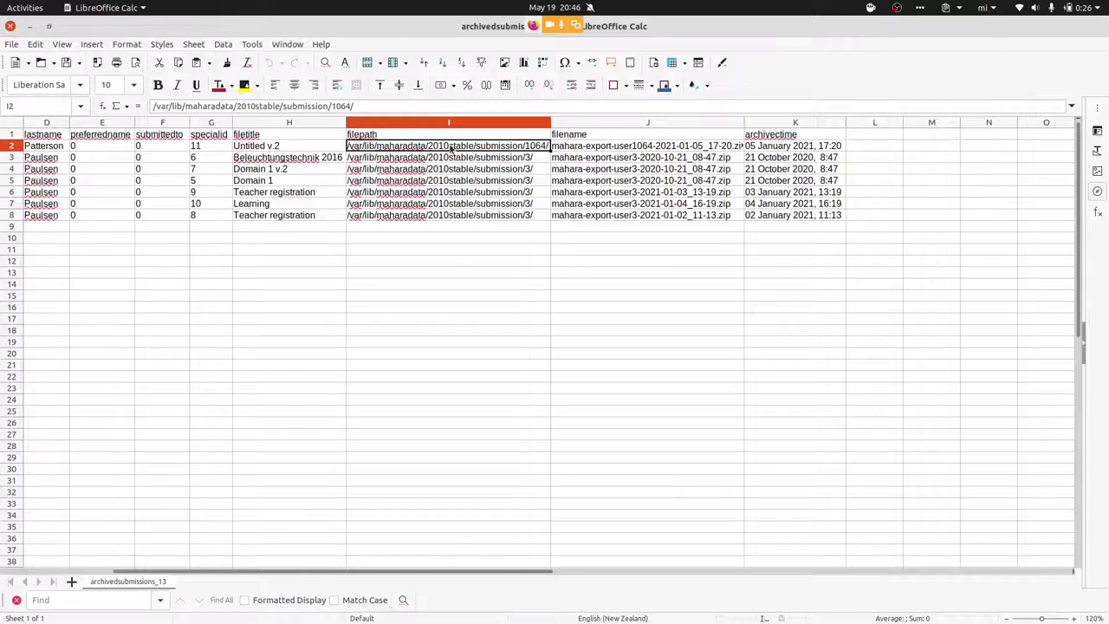
pyautogui.click(615, 147)
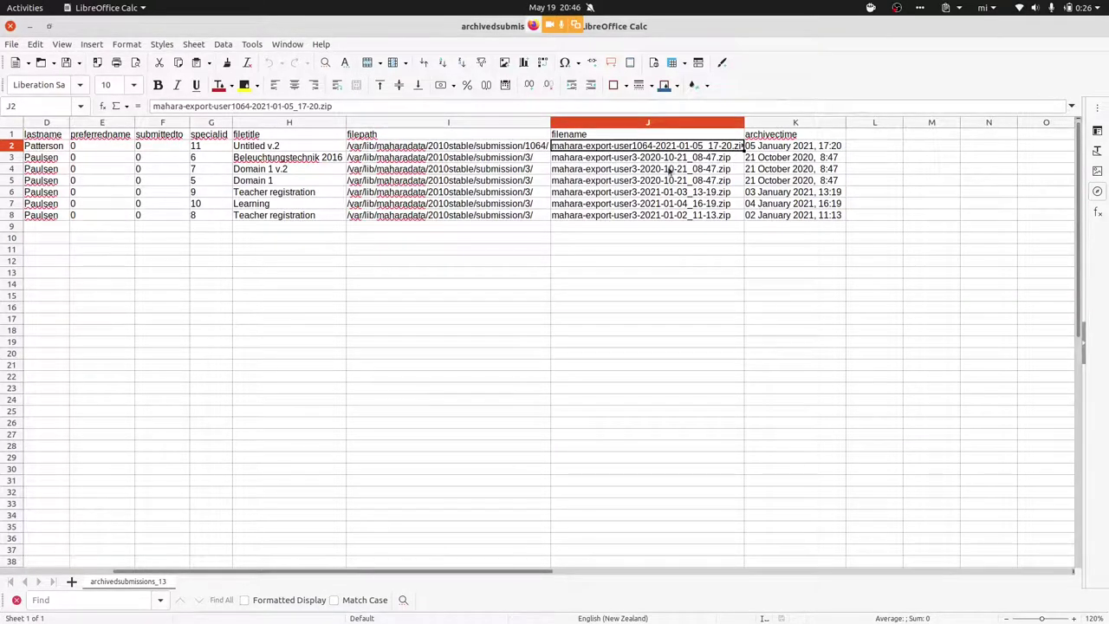
pyautogui.click(810, 147)
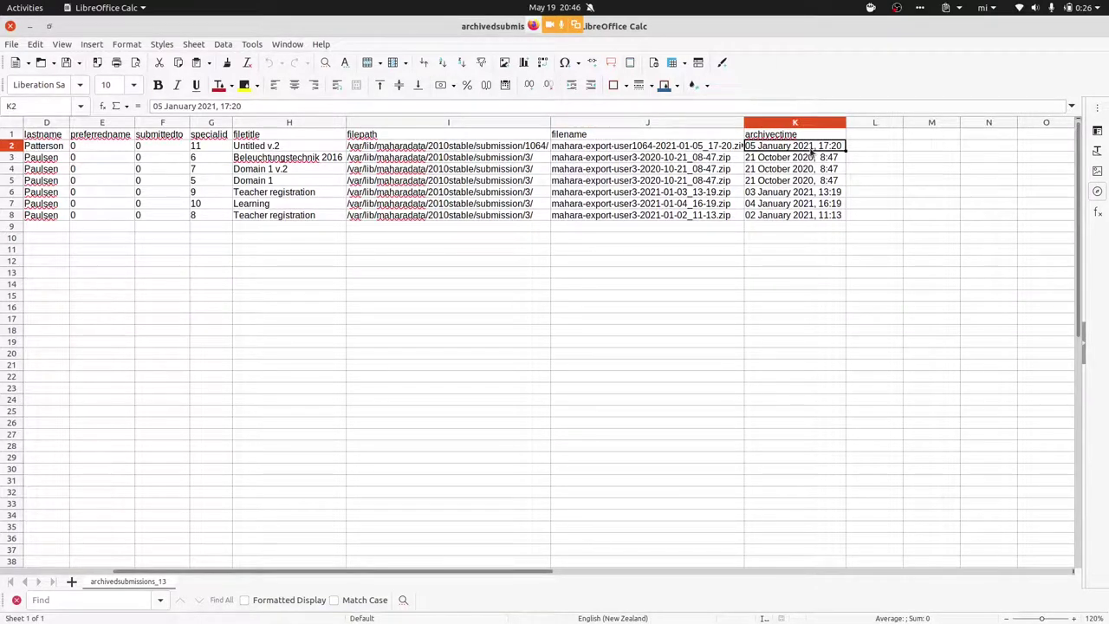
pyautogui.click(11, 26)
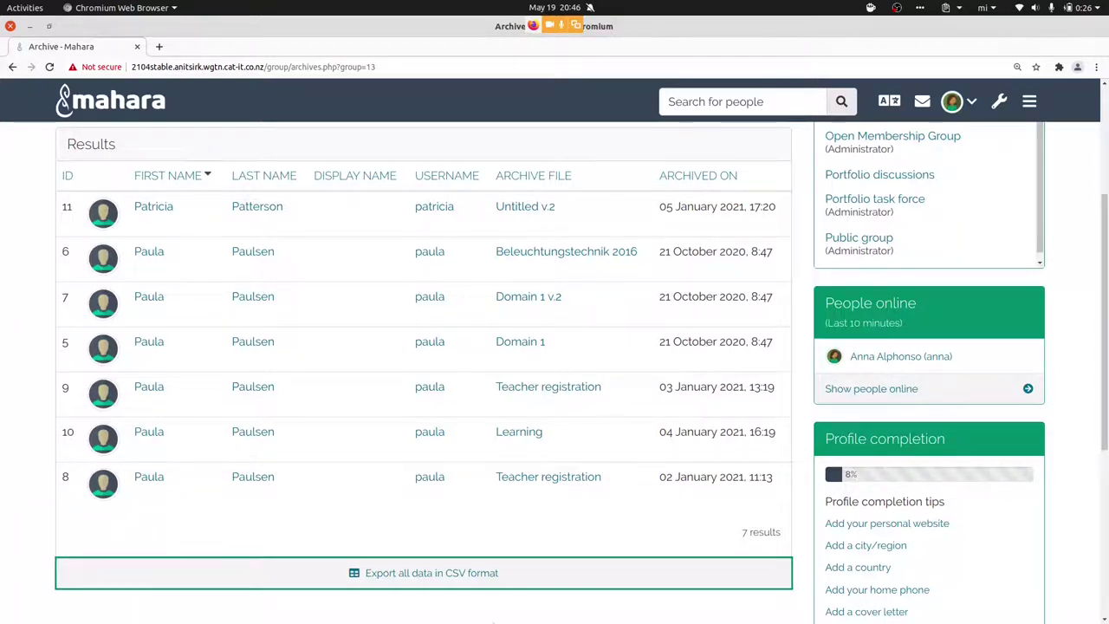
# Switch to the slide presentation in Firefox and advance to the "Many more new features and fixes" slide
pyautogui.hotkey('alt', 'Tab')
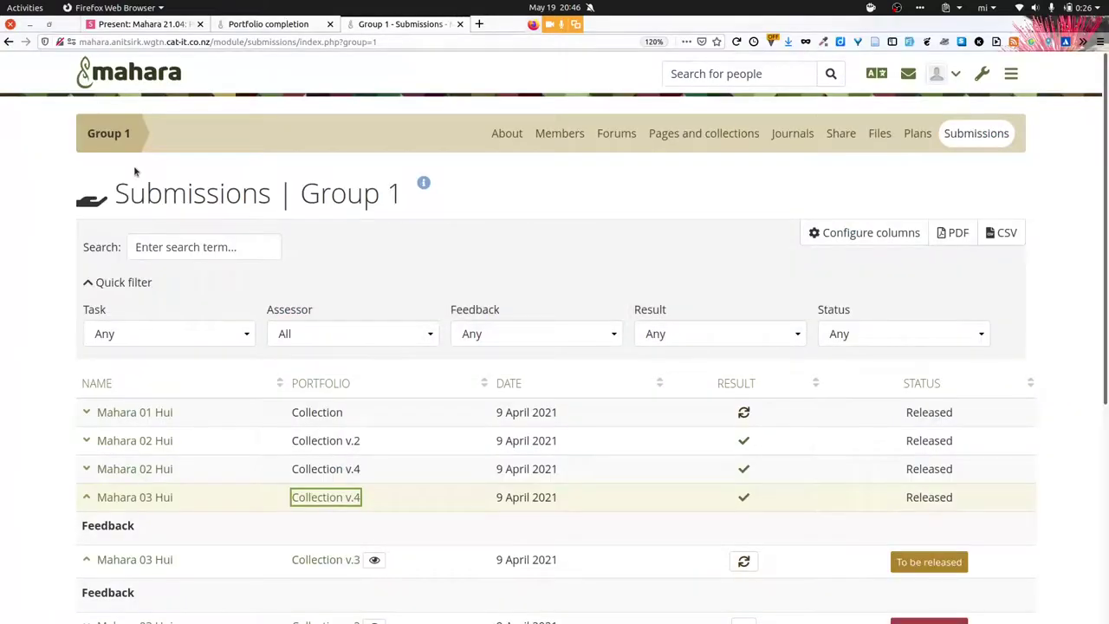
pyautogui.click(115, 25)
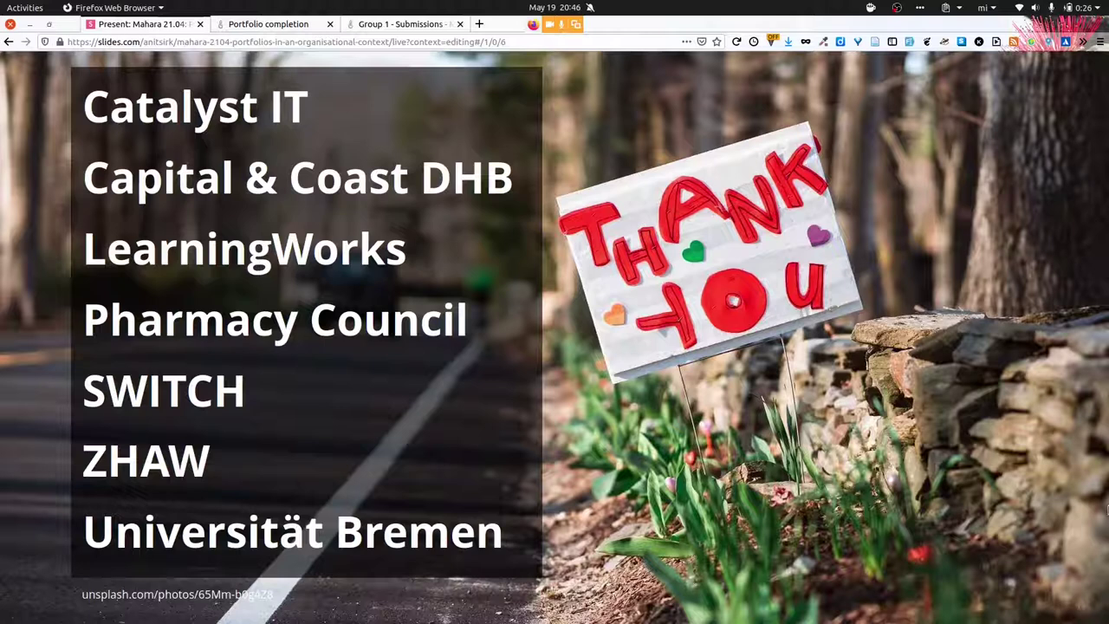
pyautogui.press('Right')
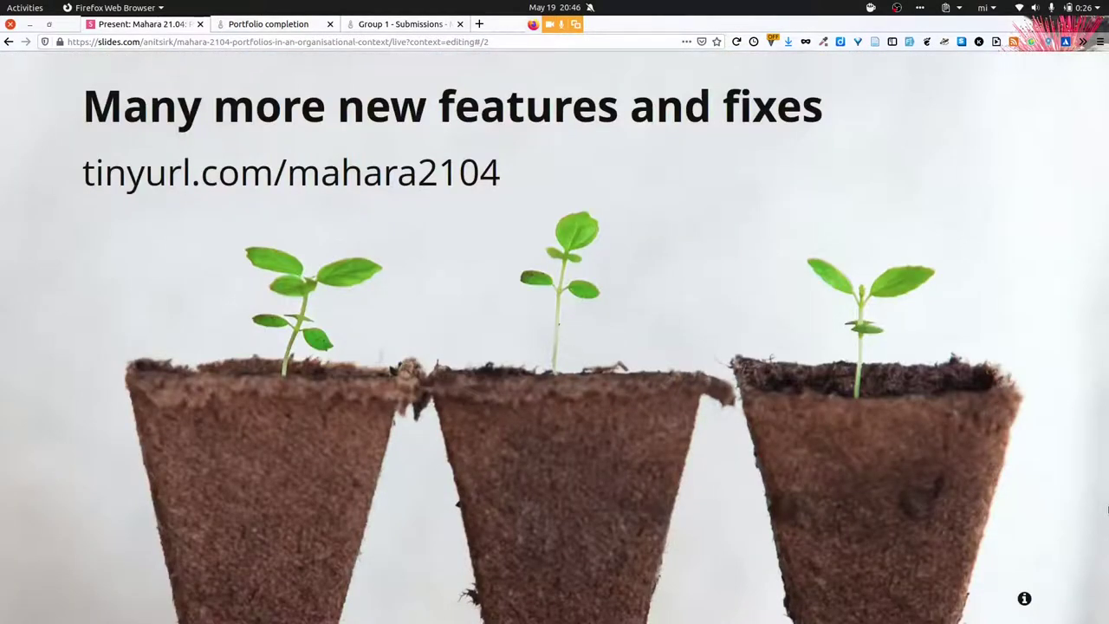
# Copy the tinyurl.com/mahara2104 link from the slide, post it in the BigBlueButton public chat, and return to the slides
pyautogui.rightClick(435, 174)
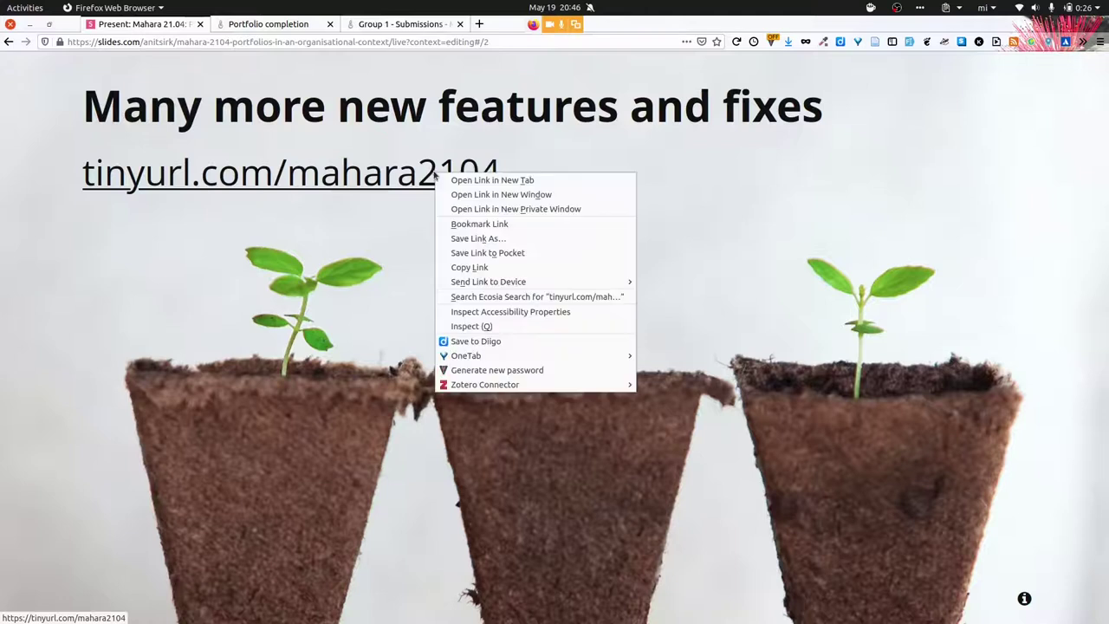
pyautogui.click(485, 267)
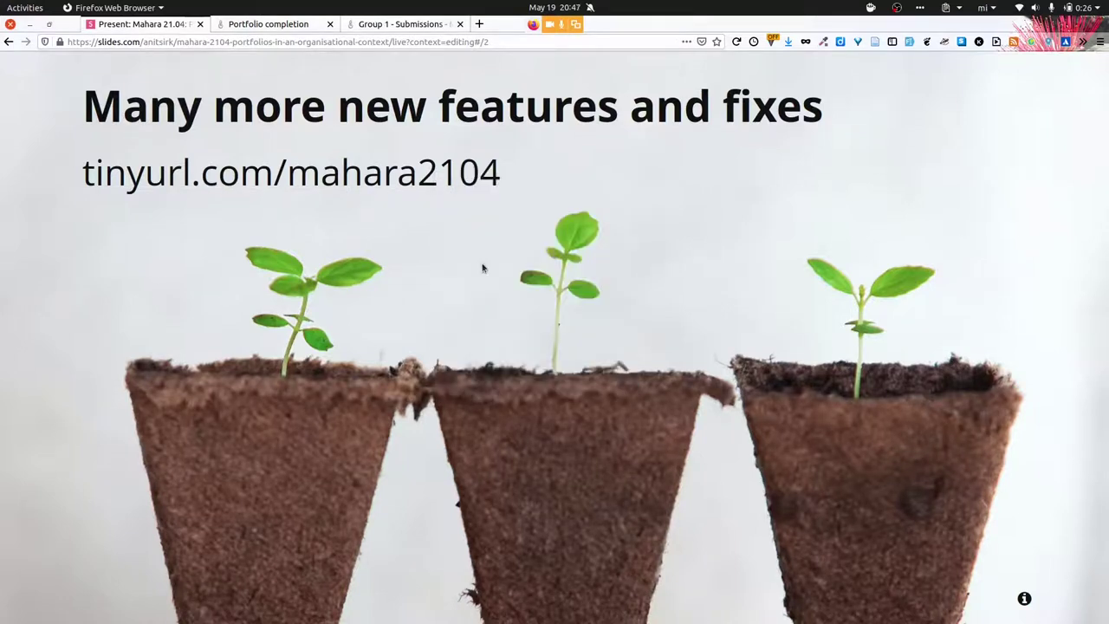
pyautogui.hotkey('alt', 'Tab')
pyautogui.hotkey('alt', 'Tab')
pyautogui.hotkey('alt', 'Tab')
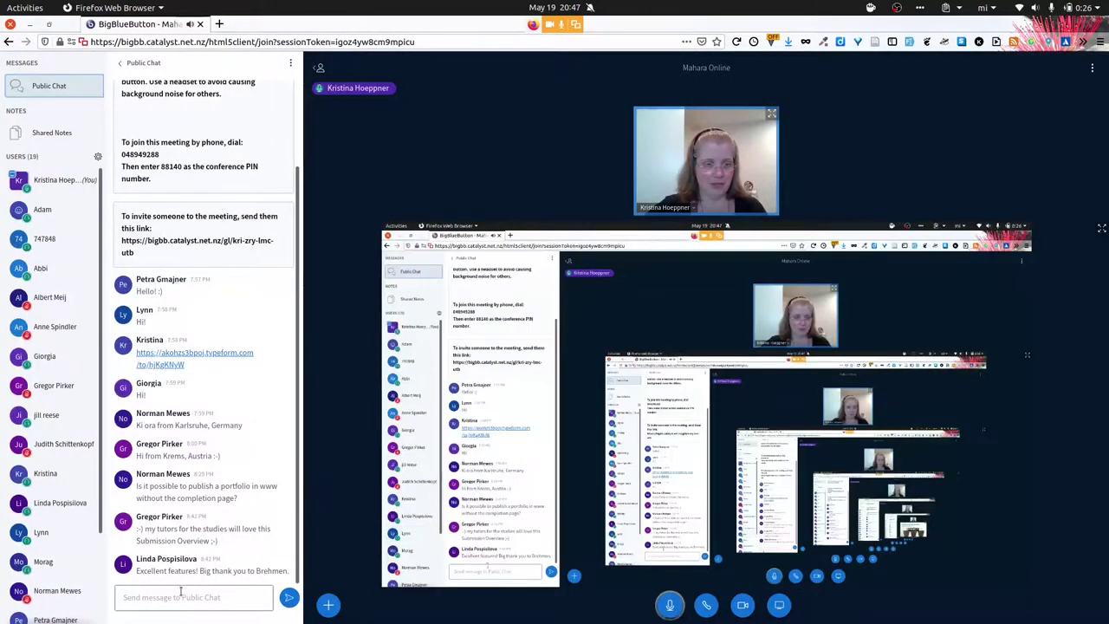
pyautogui.click(183, 597)
pyautogui.hotkey('ctrl', 'v')
pyautogui.press('Return')
pyautogui.hotkey('alt', 'Tab')
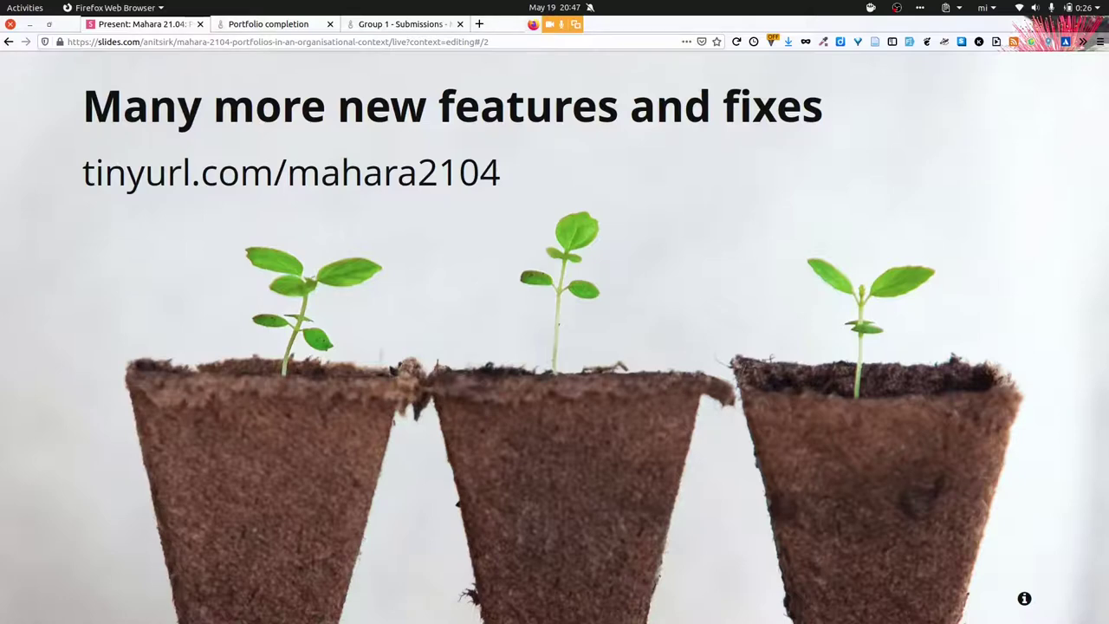
# Advance to the Mahara manual slide, follow its manual.mahara.org link, and open the manual's index
pyautogui.press('Right')
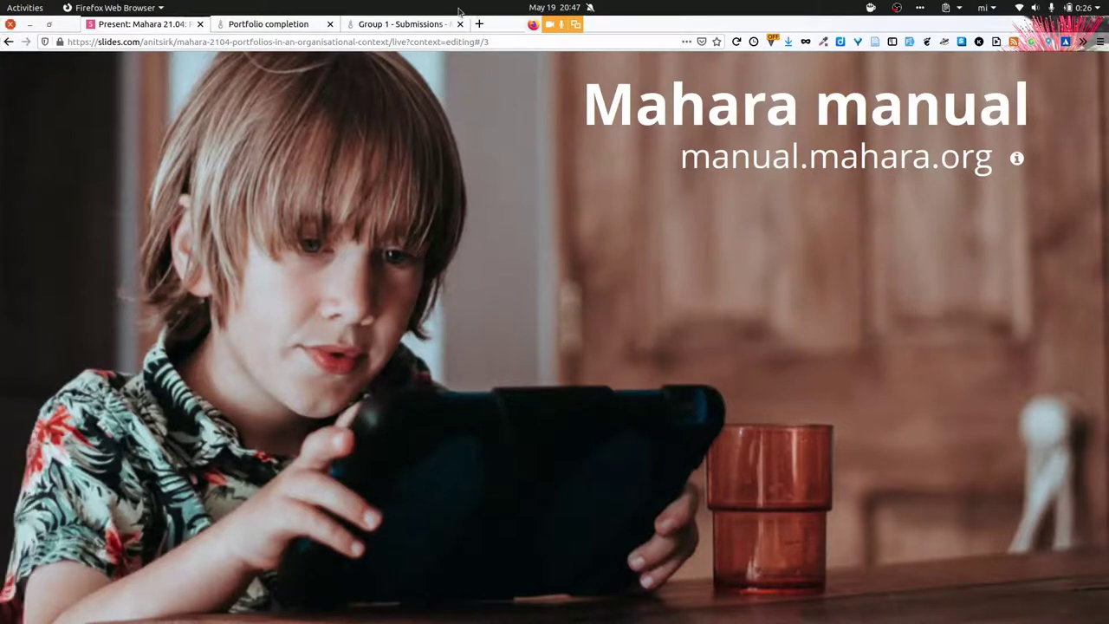
pyautogui.click(718, 164)
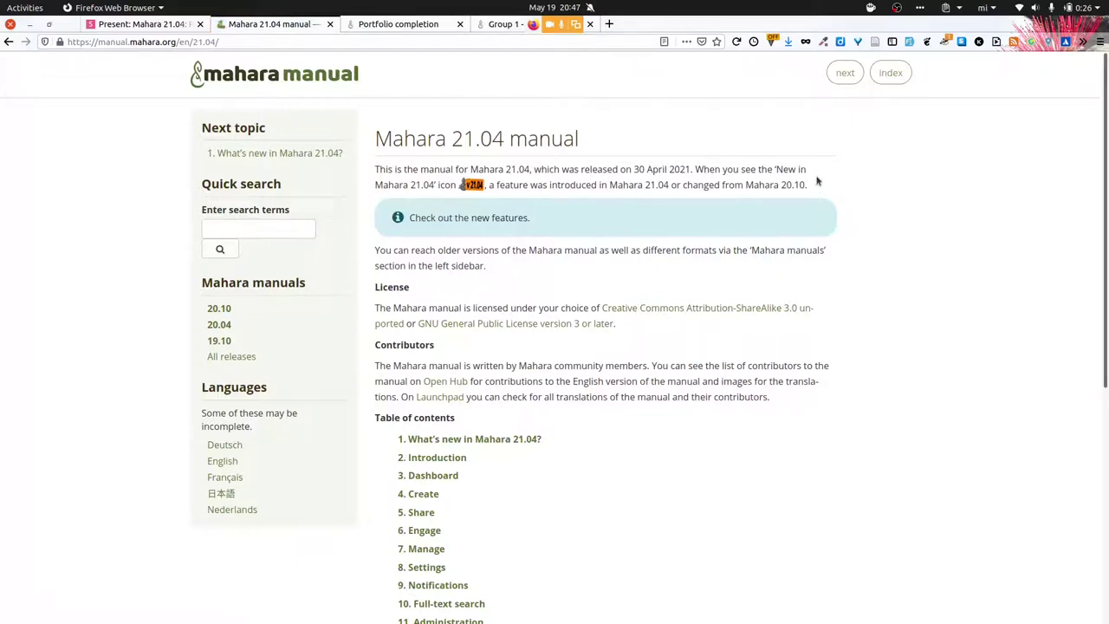
pyautogui.click(891, 75)
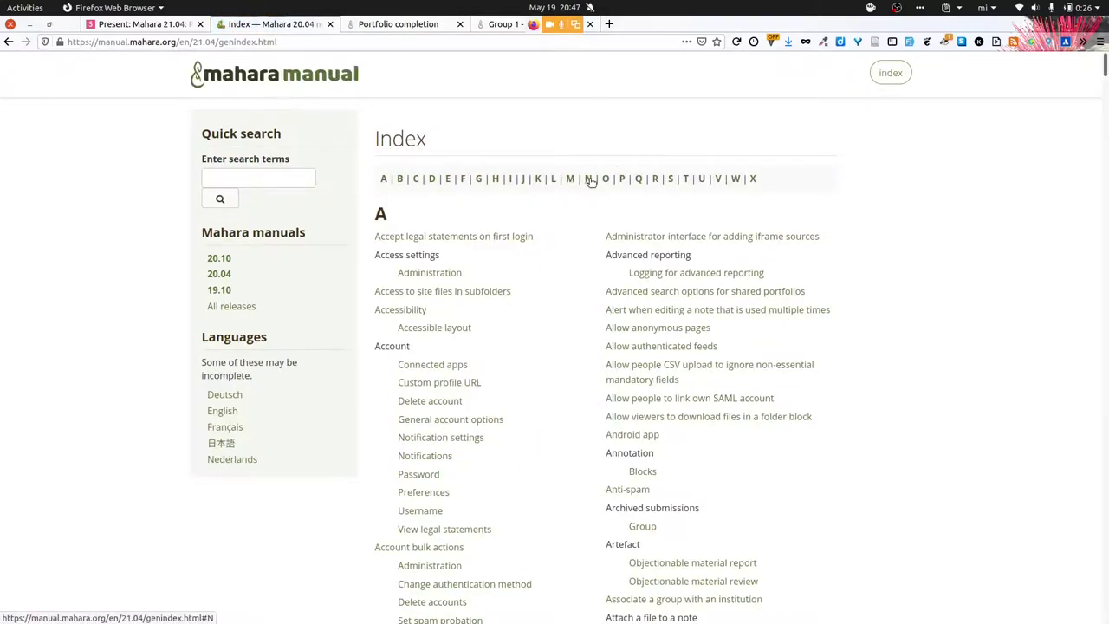
# Jump to the letter N in the index, enlarge the page to 133%, and examine the "New in Mahara 21.04" entries
pyautogui.click(589, 179)
pyautogui.scroll(-3, 1030, 399)
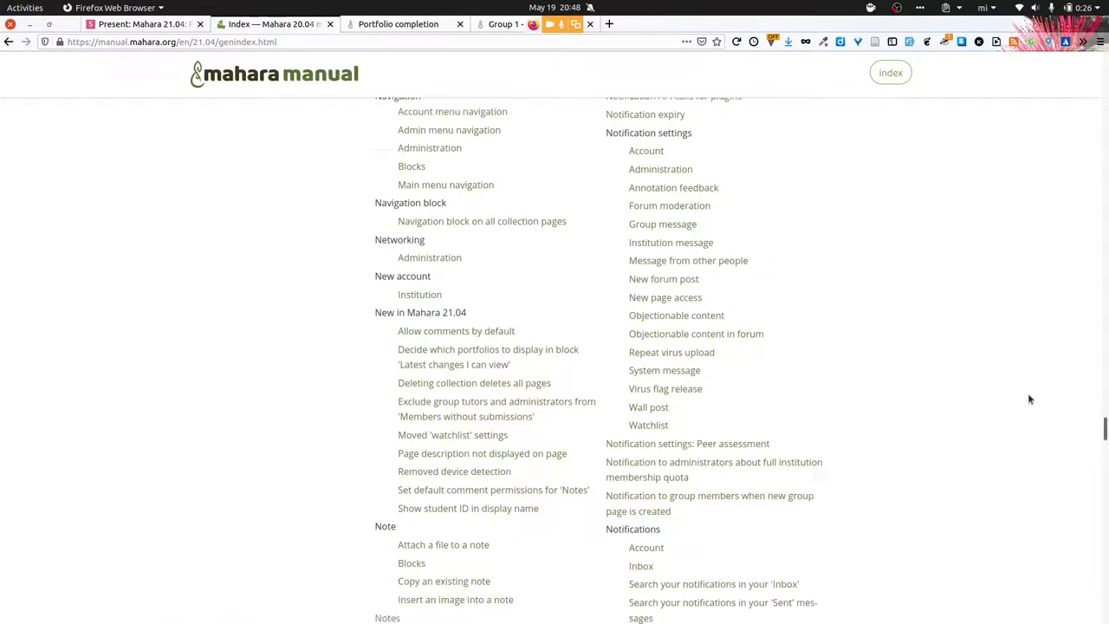
pyautogui.hotkey('ctrl', '+')
pyautogui.hotkey('ctrl', '+')
pyautogui.hotkey('ctrl', '+')
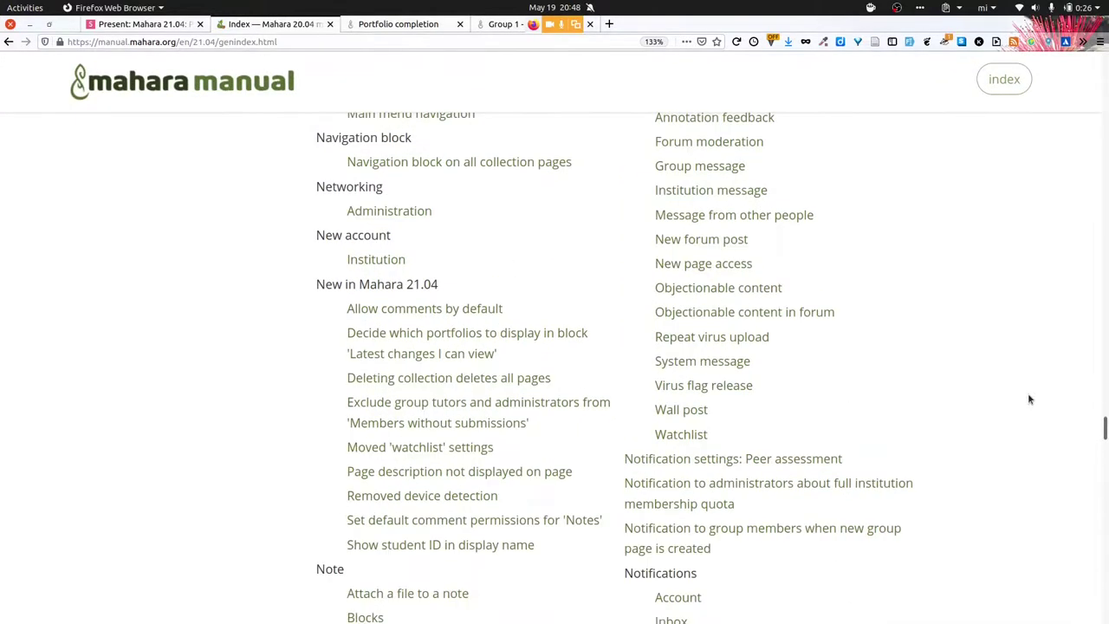
pyautogui.scroll(-3, 1030, 400)
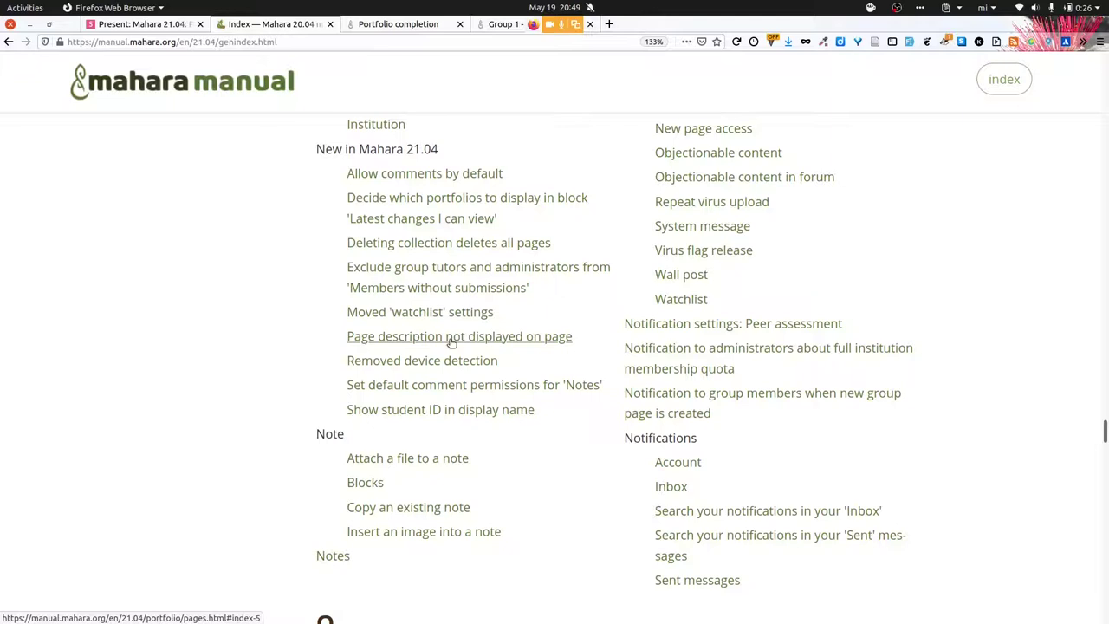
# Show the description of "Template page" on the Portfolio completion page, and return to the manual index
pyautogui.click(375, 26)
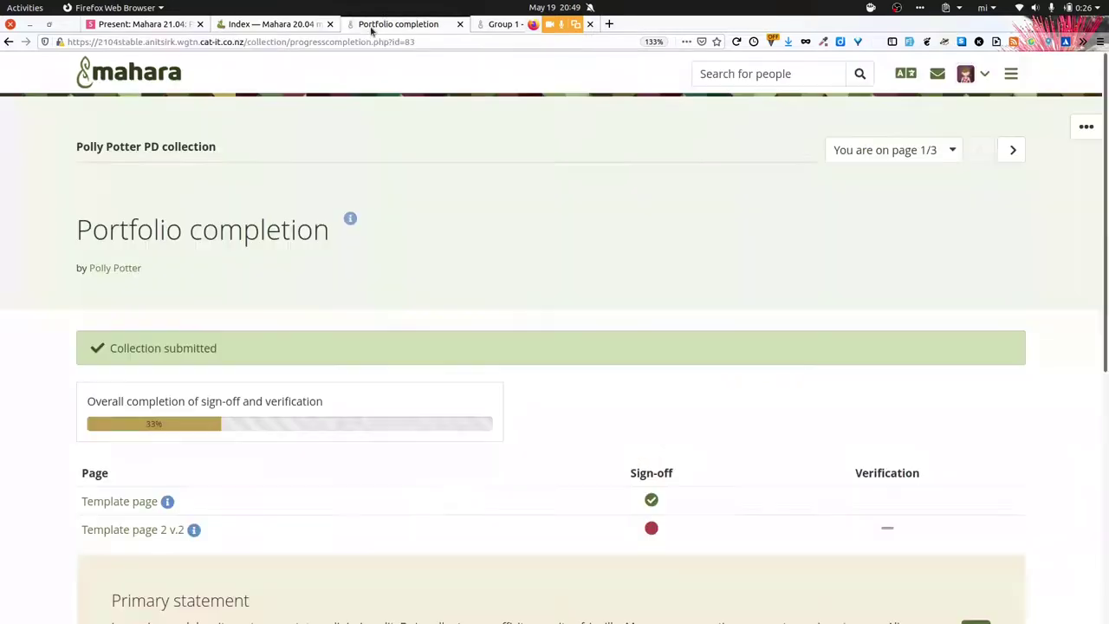
pyautogui.click(167, 502)
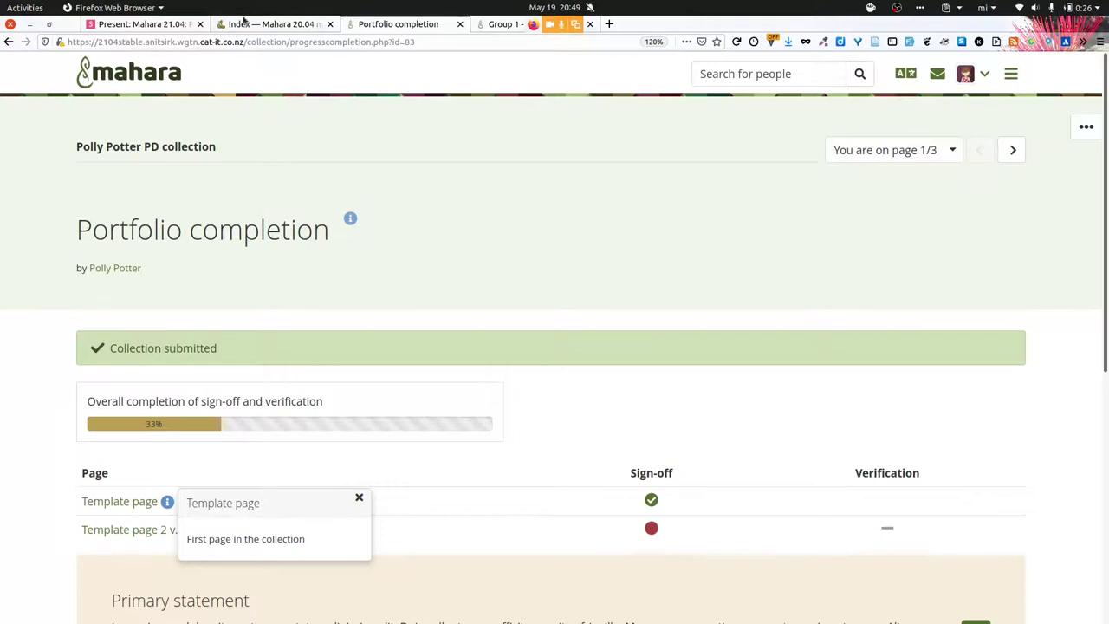
pyautogui.click(273, 24)
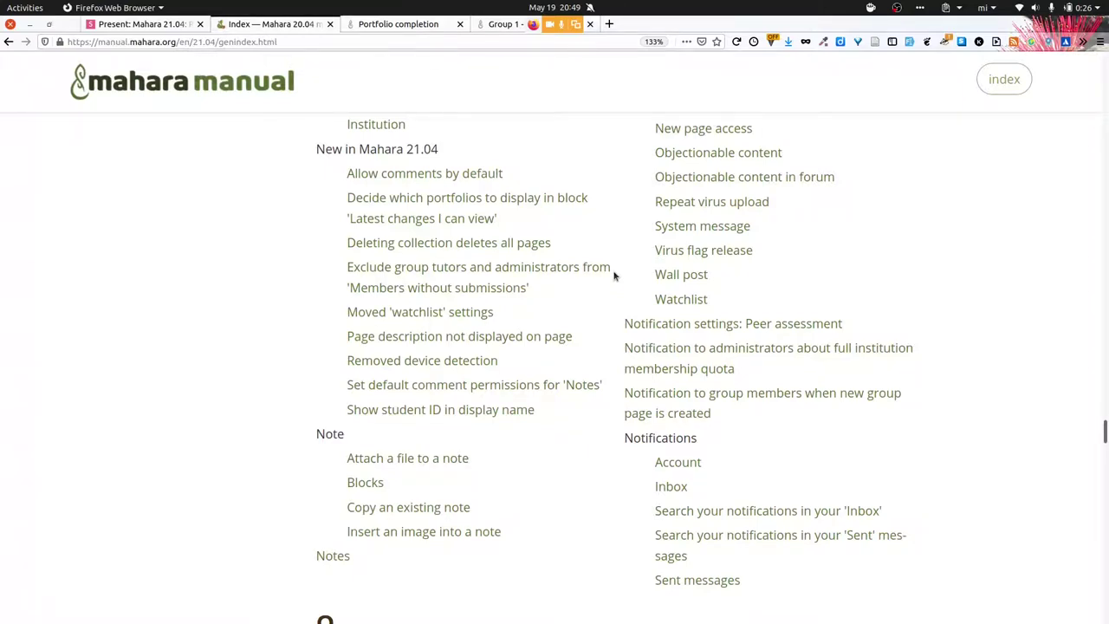
# Examine the list of members without a submission on Group 1's About page, and return to the manual index
pyautogui.click(503, 24)
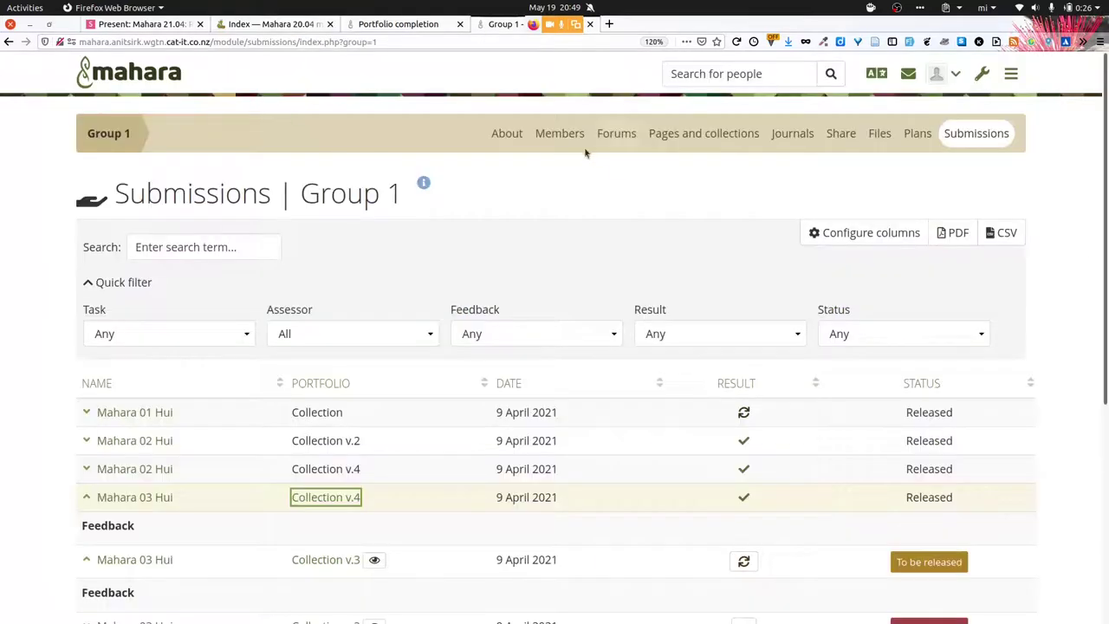
pyautogui.click(498, 139)
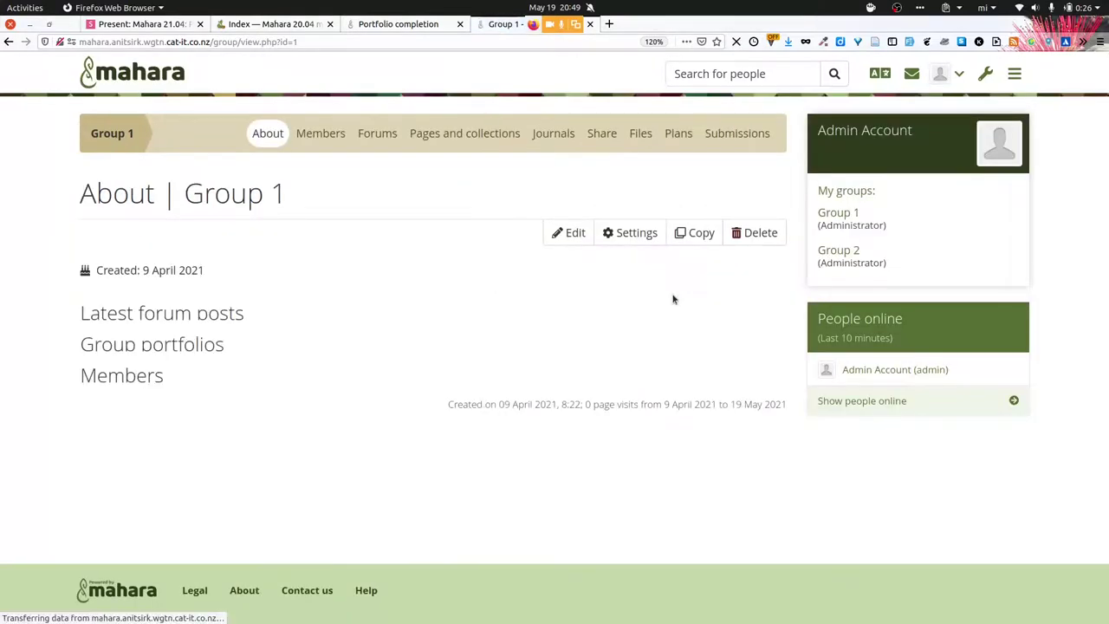
pyautogui.scroll(-8, 674, 299)
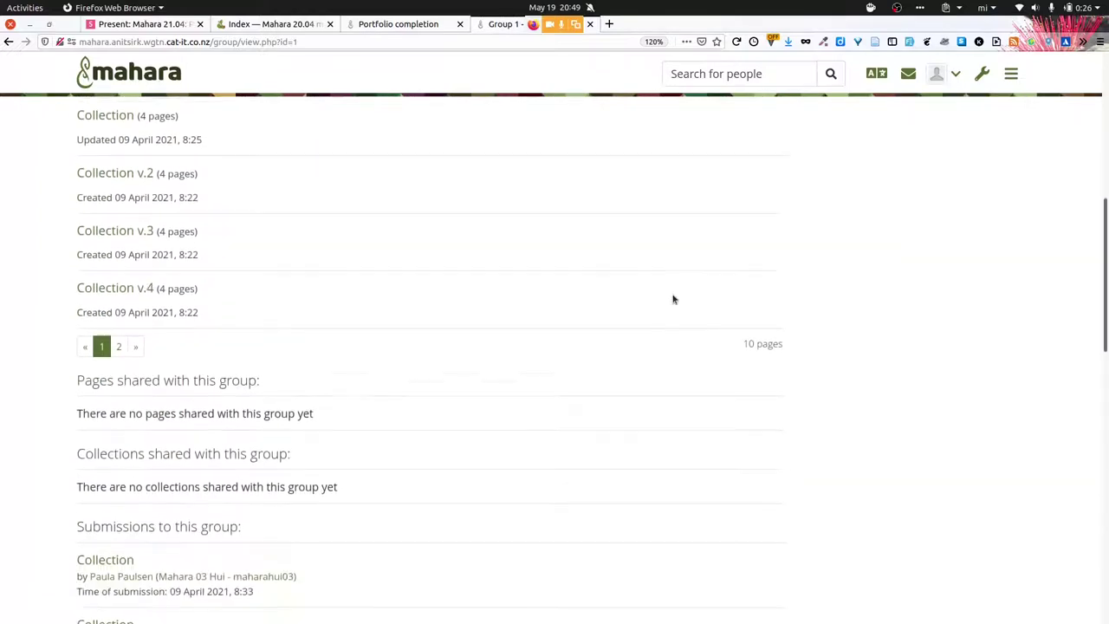
pyautogui.scroll(-5, 673, 299)
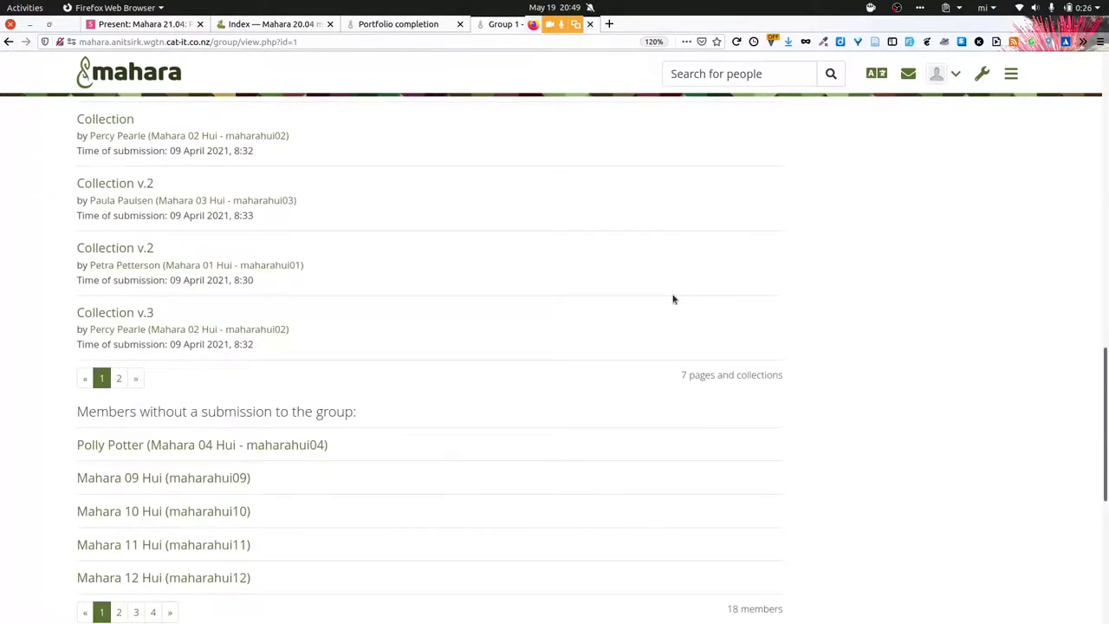
pyautogui.scroll(-5, 674, 299)
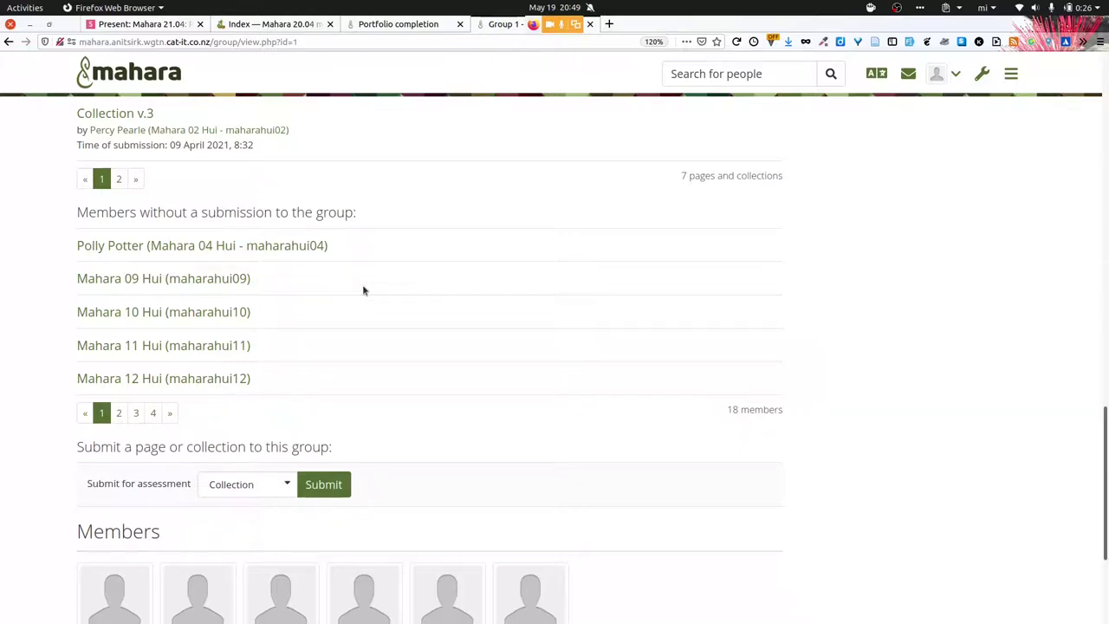
pyautogui.click(303, 24)
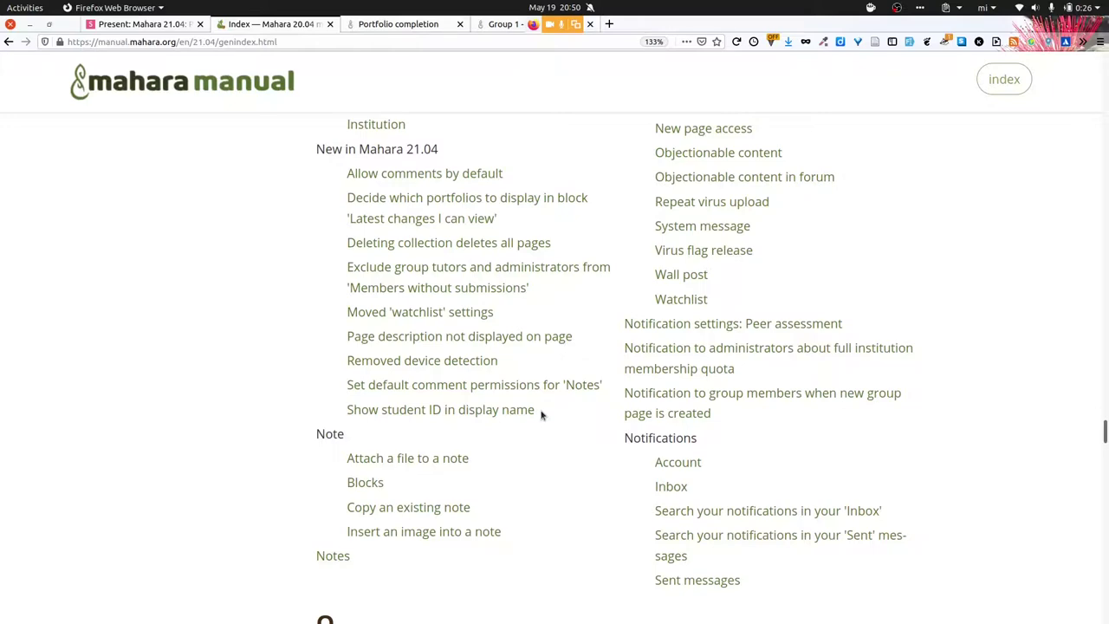
# Switch to the config.php file in Atom and enlarge the editor text
pyautogui.press('super')
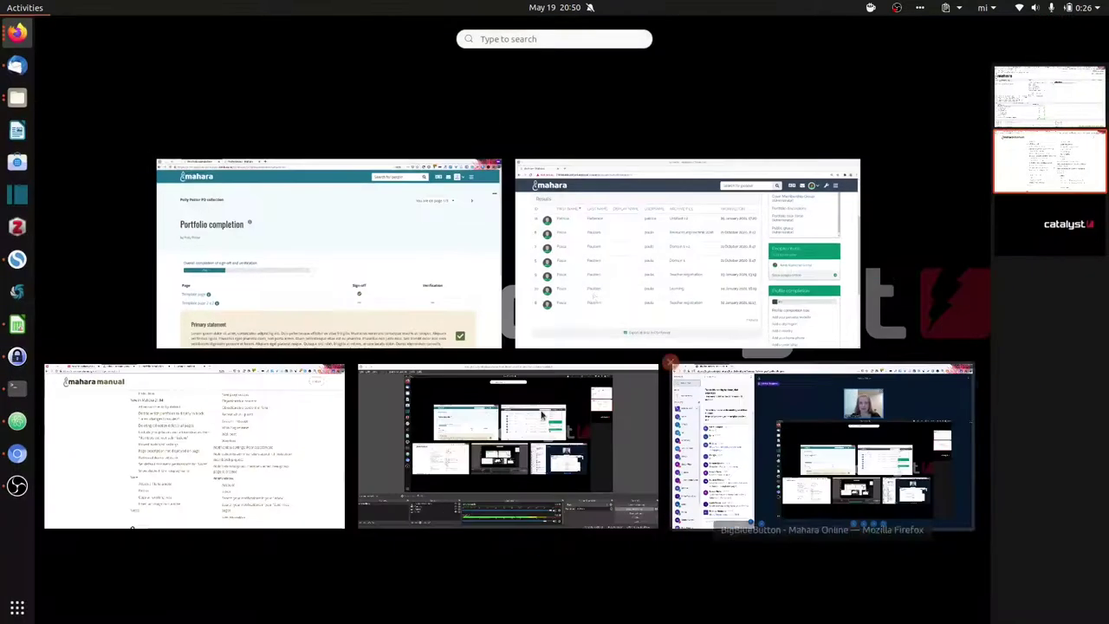
pyautogui.click(1026, 113)
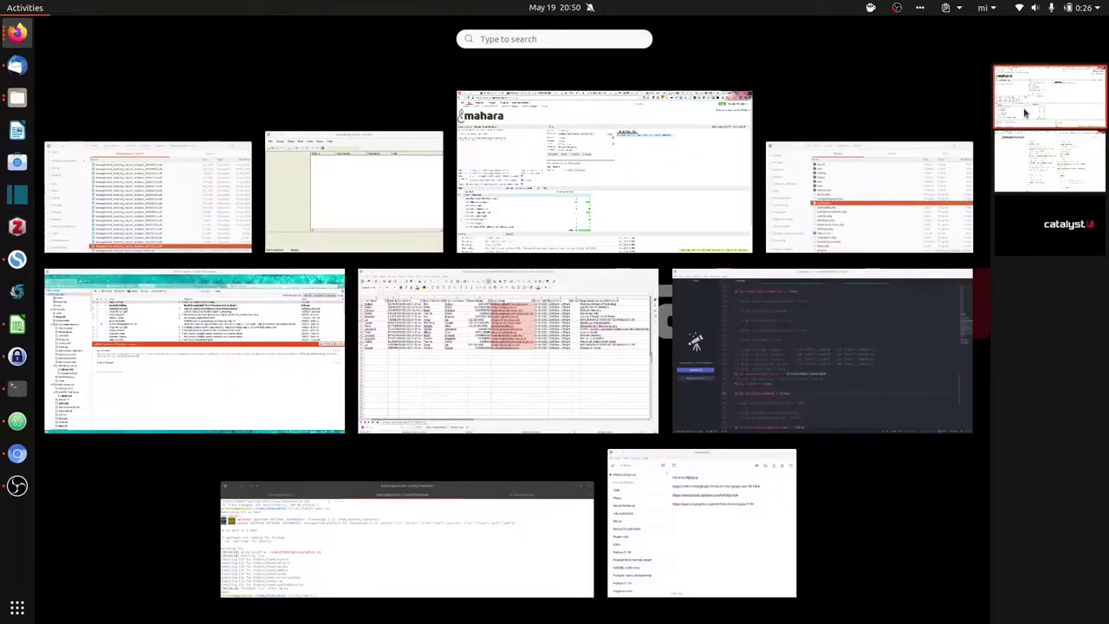
pyautogui.click(805, 305)
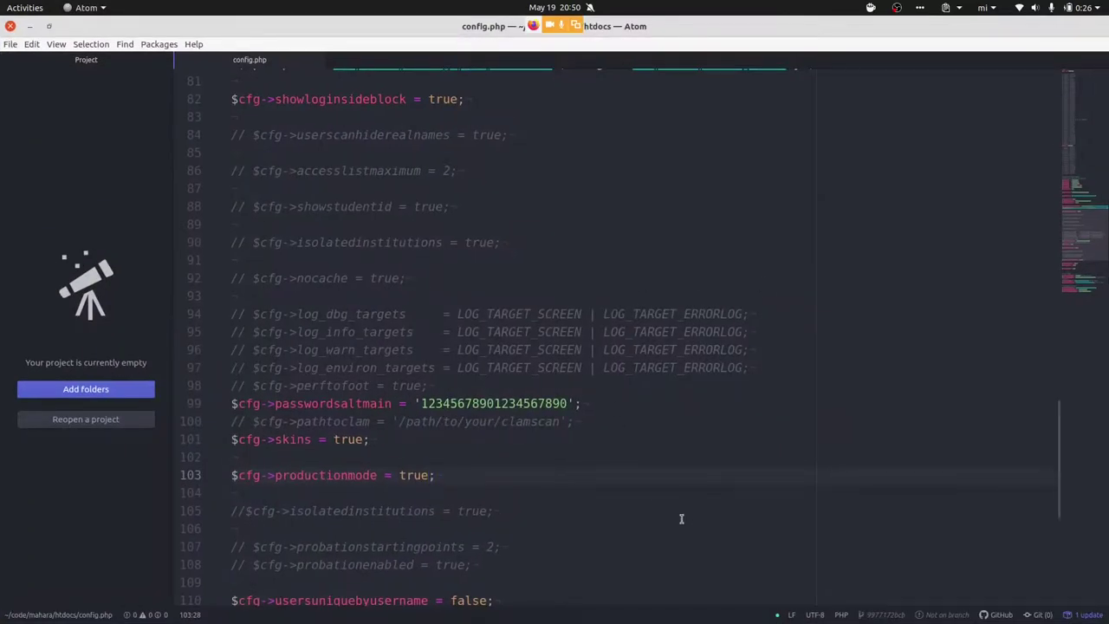
pyautogui.hotkey('ctrl', '=')
pyautogui.hotkey('ctrl', '=')
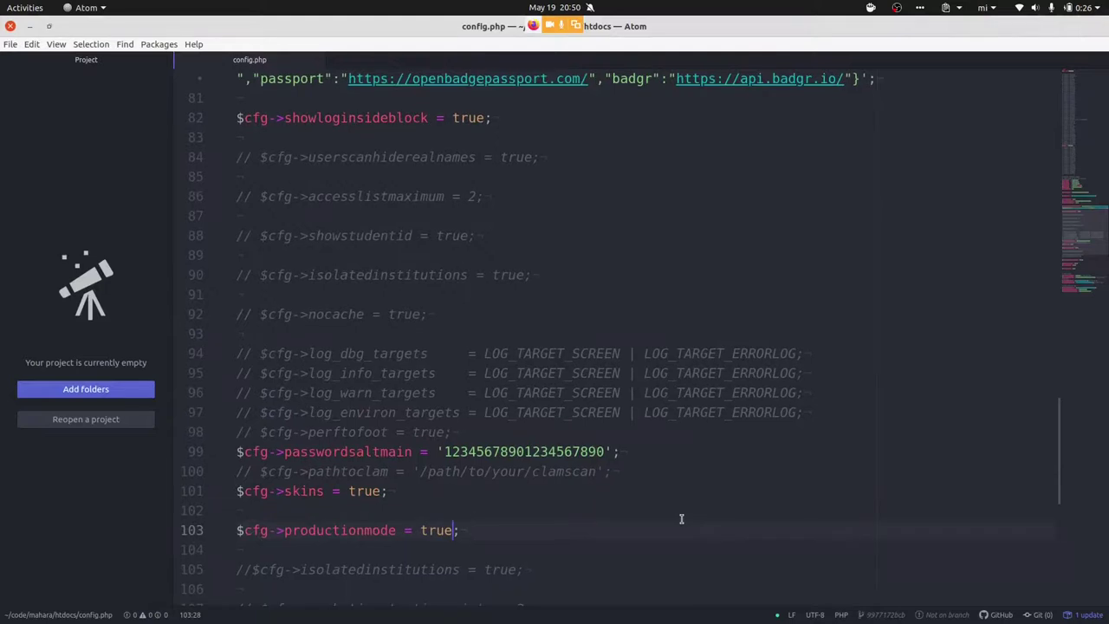
# Uncomment the $cfg->accesslistmaximum line in config.php, set its value to 3, and save the file
pyautogui.click(260, 195)
pyautogui.press('BackSpace')
pyautogui.press('BackSpace')
pyautogui.press('BackSpace')
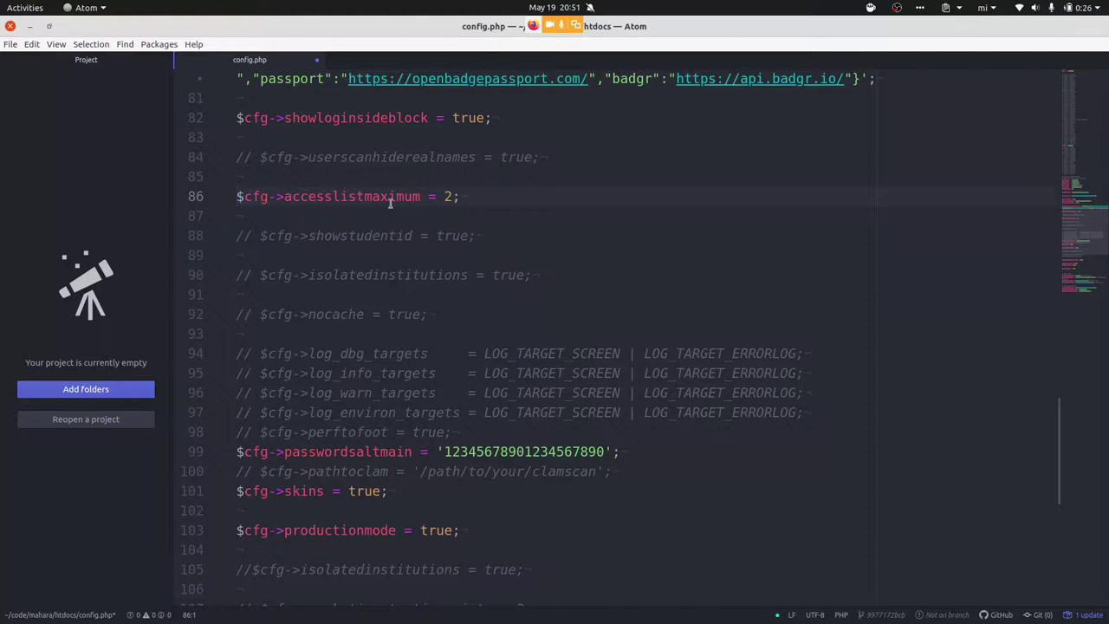
pyautogui.click(448, 196)
pyautogui.press('BackSpace')
pyautogui.write('3')
pyautogui.hotkey('ctrl', 's')
# Switch back to the Firefox window with the Mahara manual and bring up the Group 1 page
pyautogui.hotkey('alt', 'Tab')
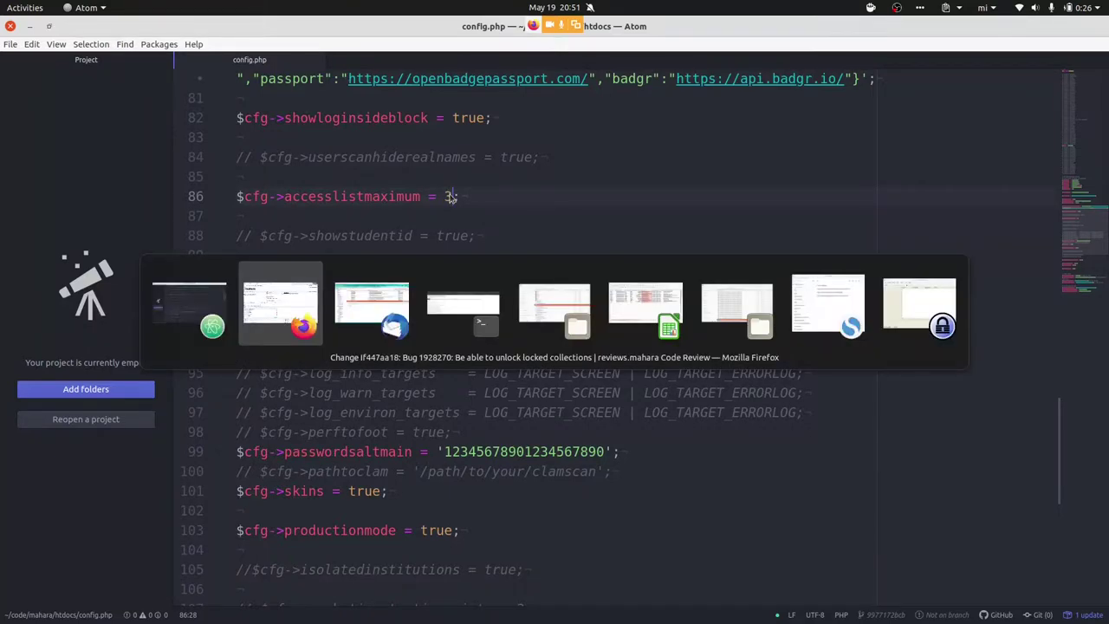
pyautogui.press('Escape')
pyautogui.press('super')
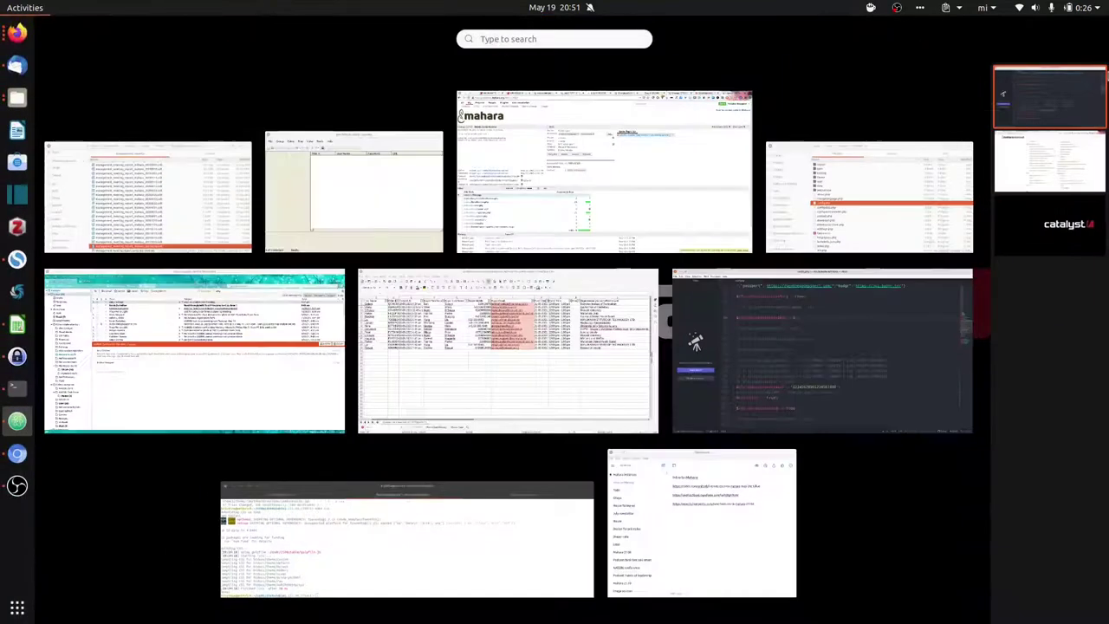
pyautogui.click(1049, 157)
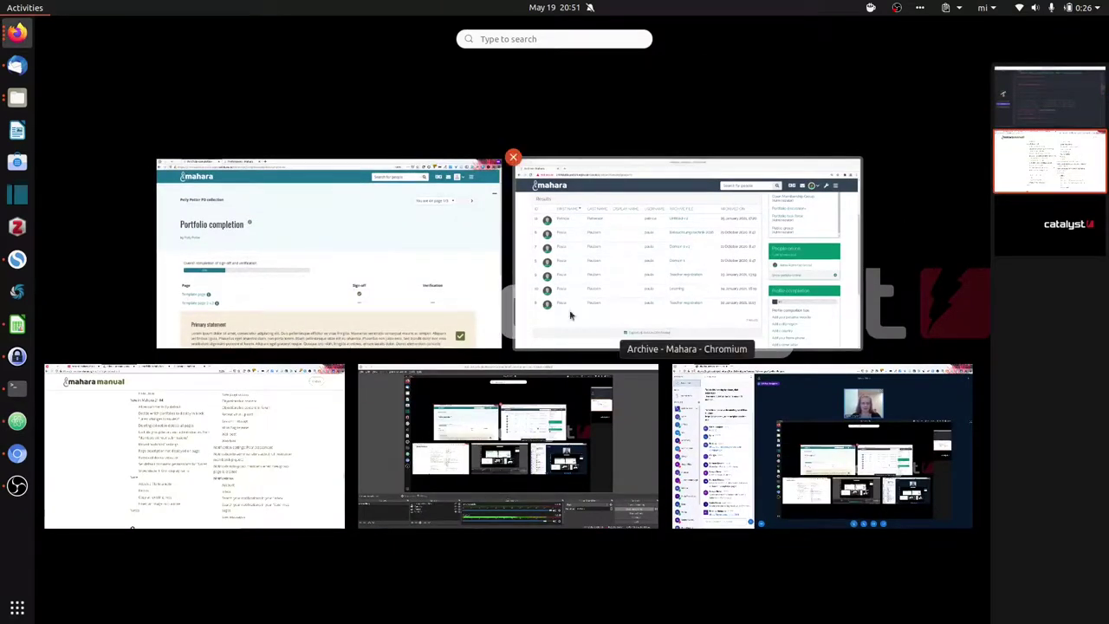
pyautogui.click(230, 464)
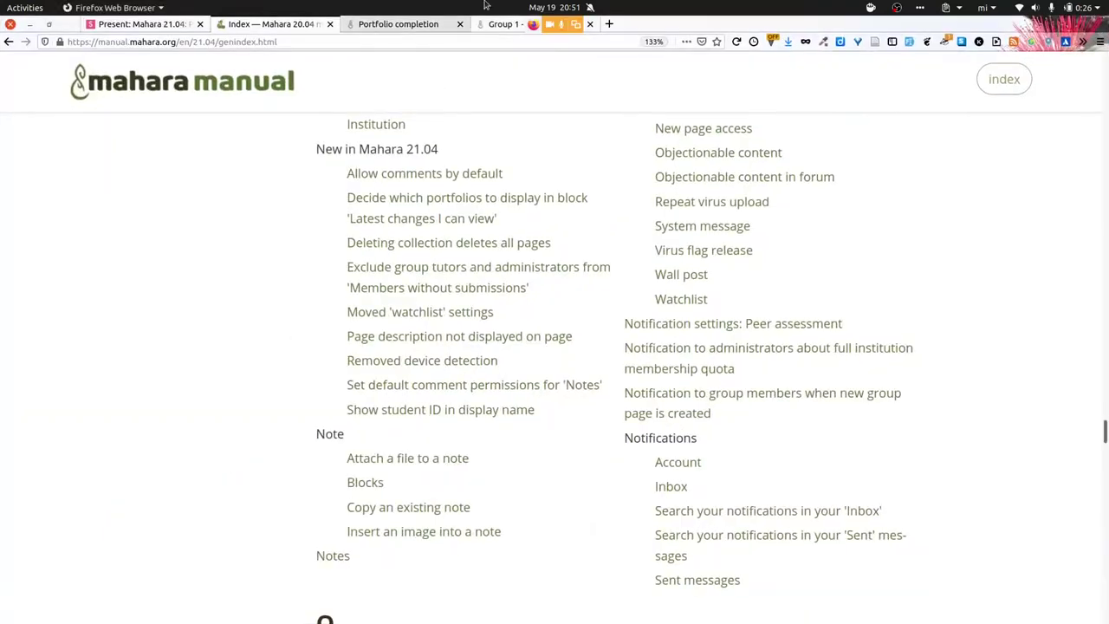
pyautogui.click(501, 24)
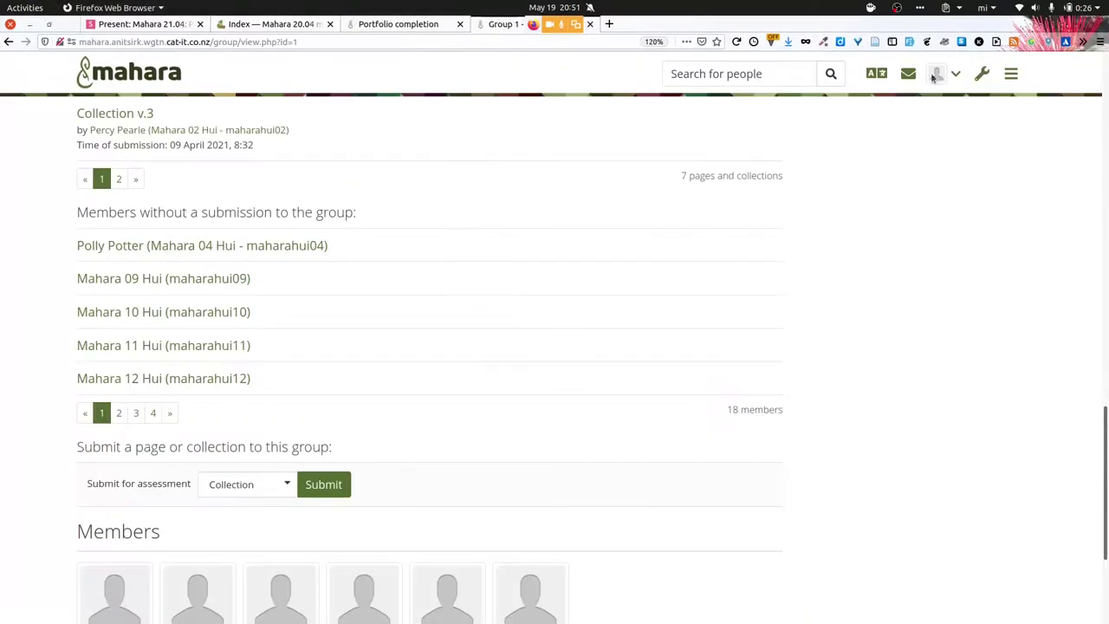
# Open the access settings of "Collection" from the Shared by me page and highlight the notice about the sharing limit
pyautogui.click(1013, 74)
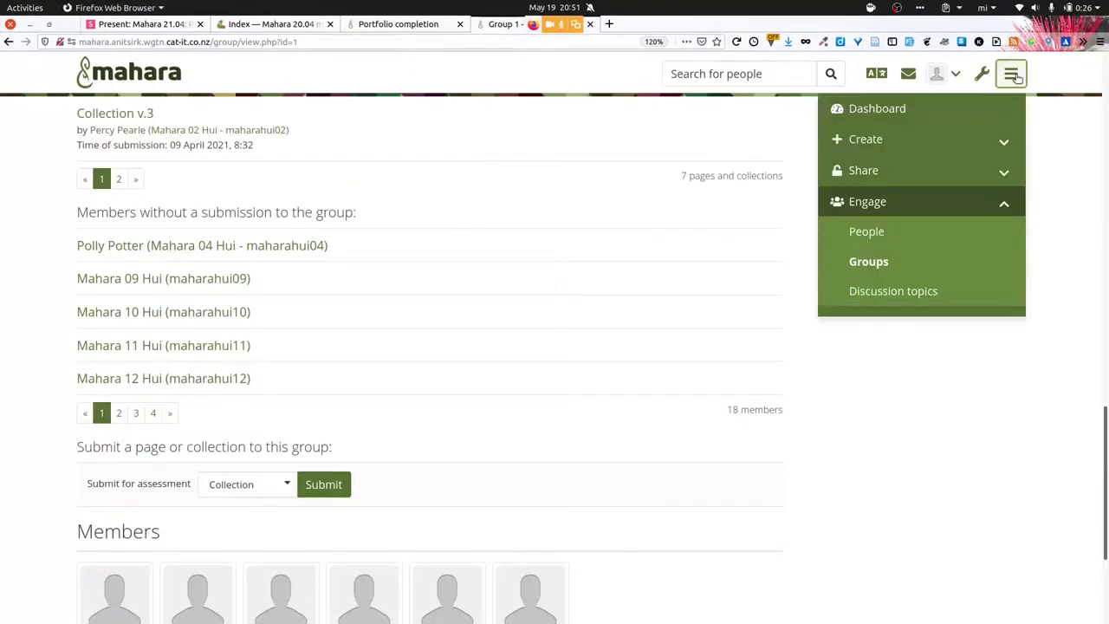
pyautogui.click(941, 141)
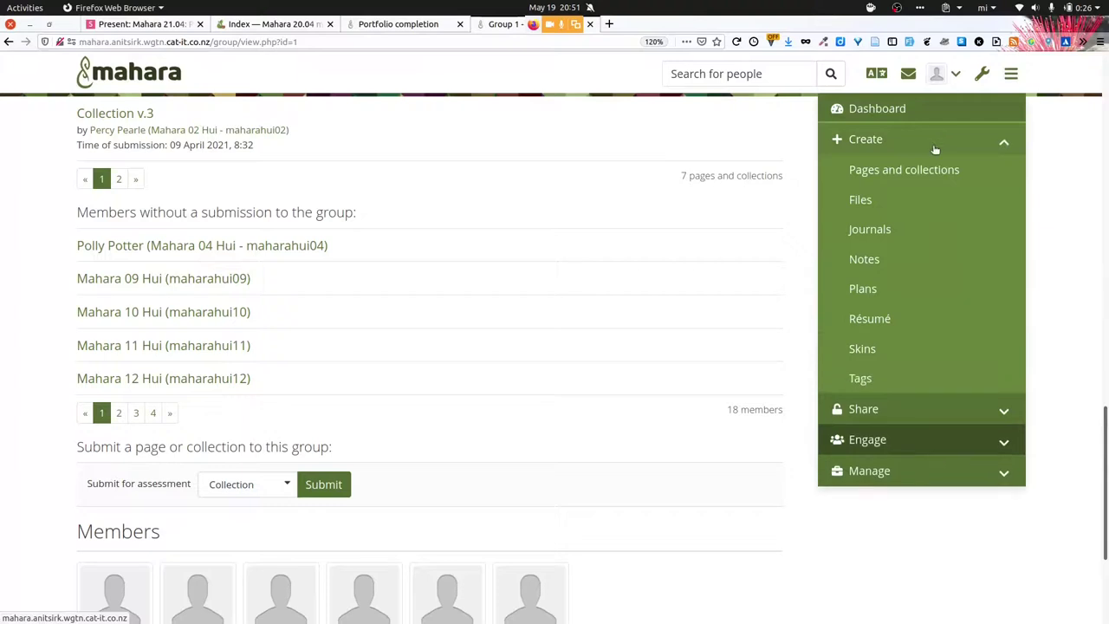
pyautogui.click(917, 409)
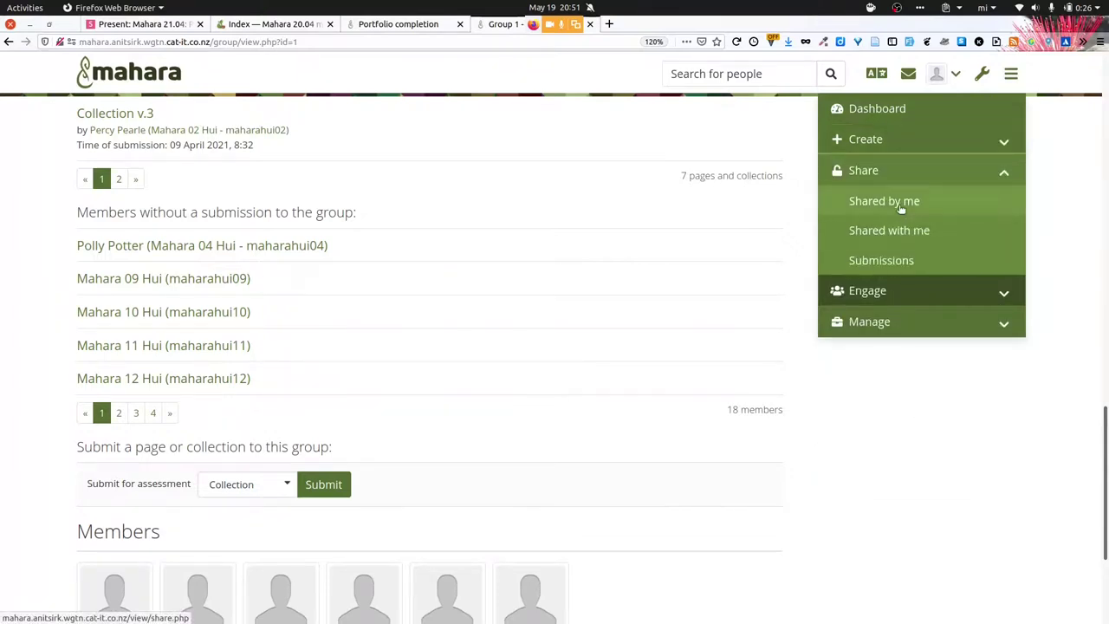
pyautogui.click(901, 211)
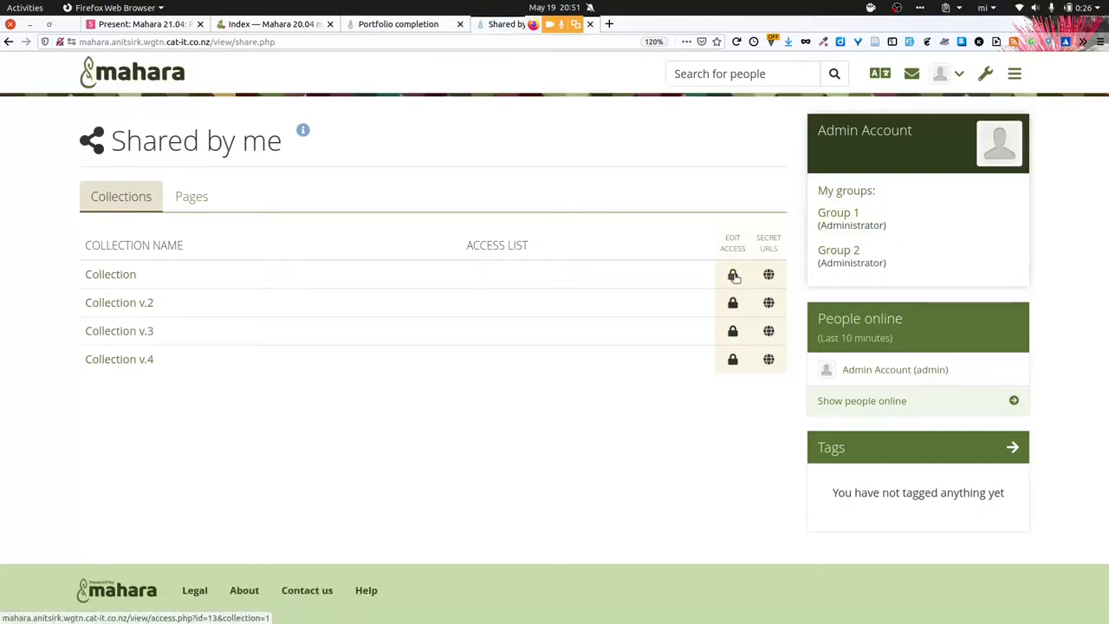
pyautogui.click(733, 275)
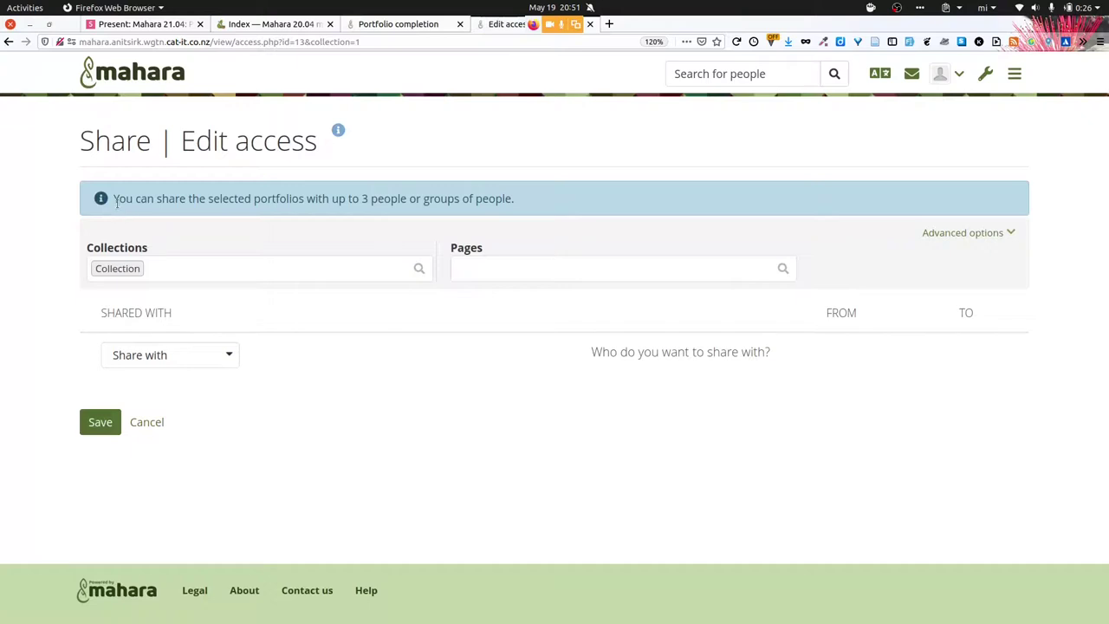
pyautogui.moveTo(118, 200); pyautogui.dragTo(533, 210)
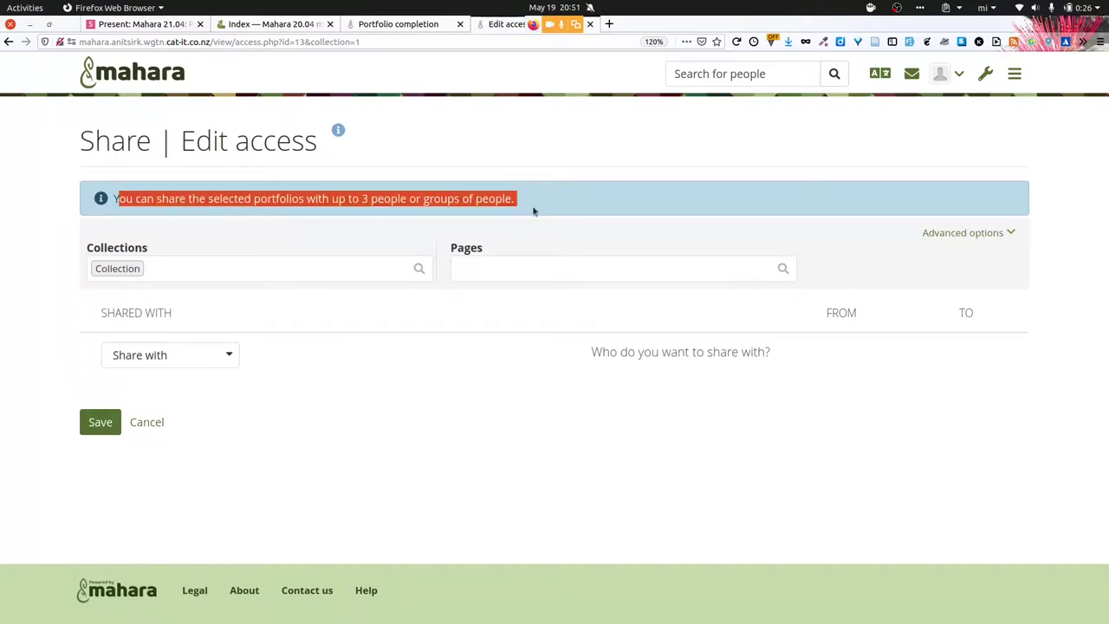
# Add Public, Group 1 and Group 2 as the three entries the collection is shared with
pyautogui.click(194, 355)
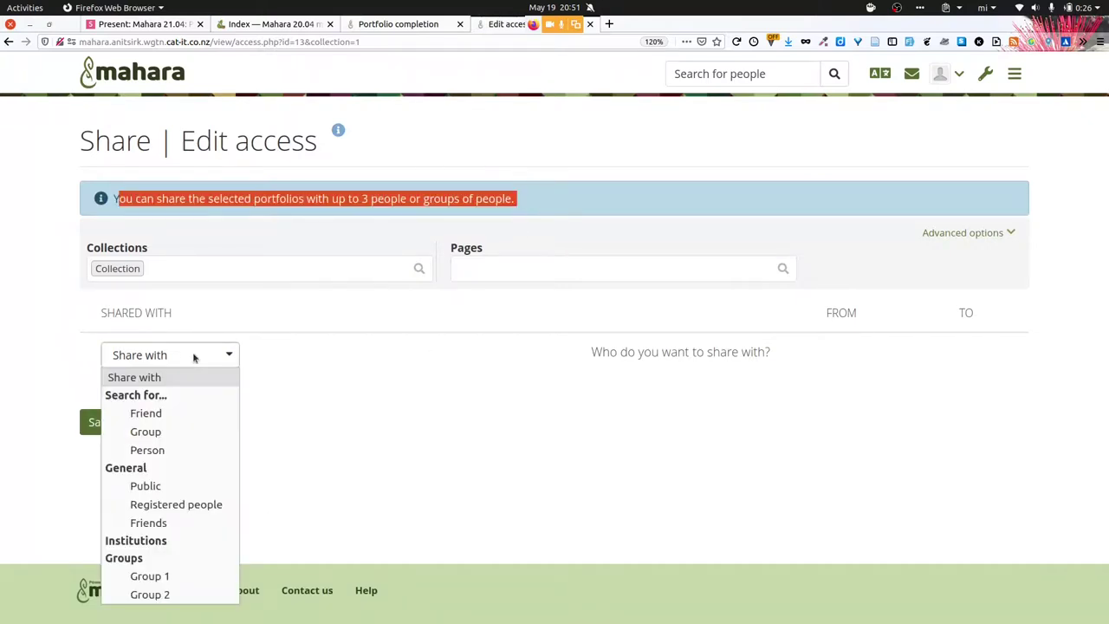
pyautogui.click(146, 486)
pyautogui.click(176, 397)
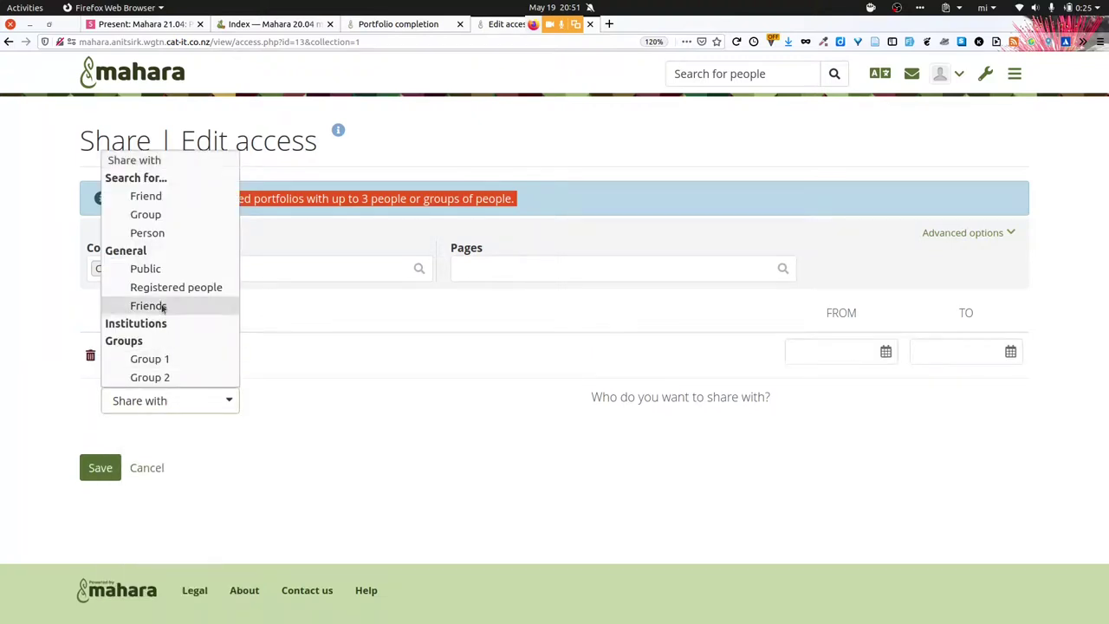
pyautogui.click(150, 358)
pyautogui.click(162, 447)
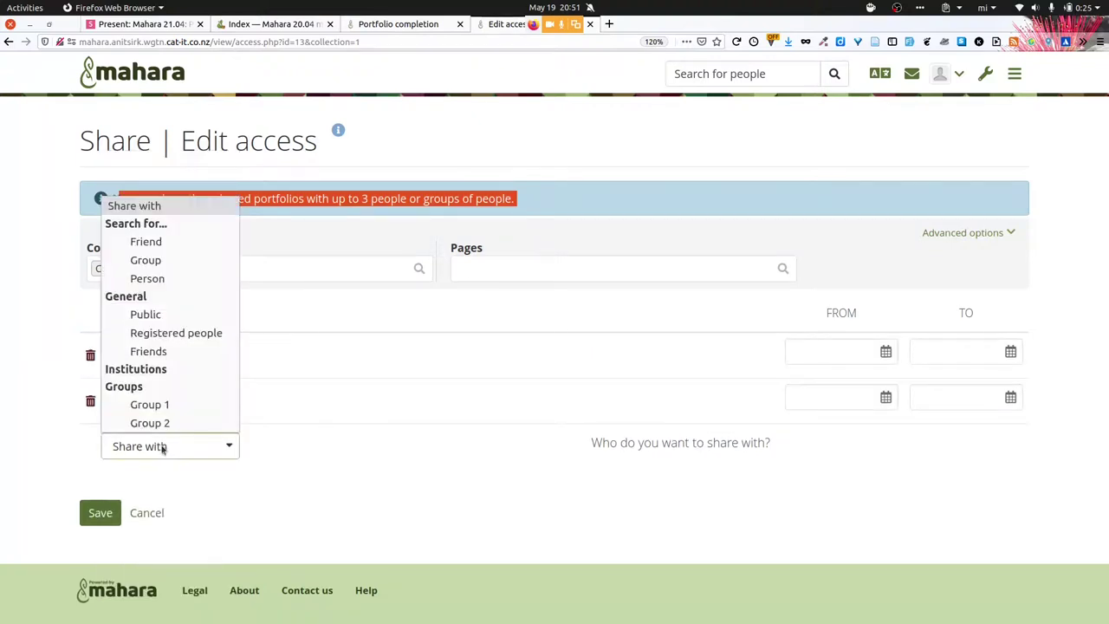
pyautogui.click(161, 423)
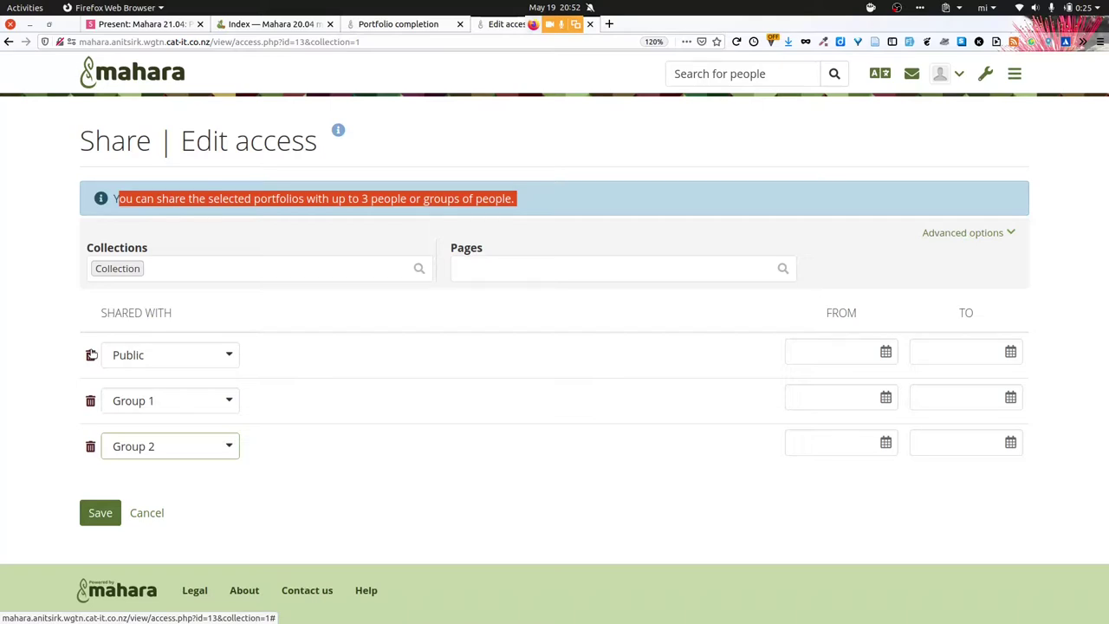
# Open the sharing choices of the collection's Public access entry
pyautogui.click(116, 354)
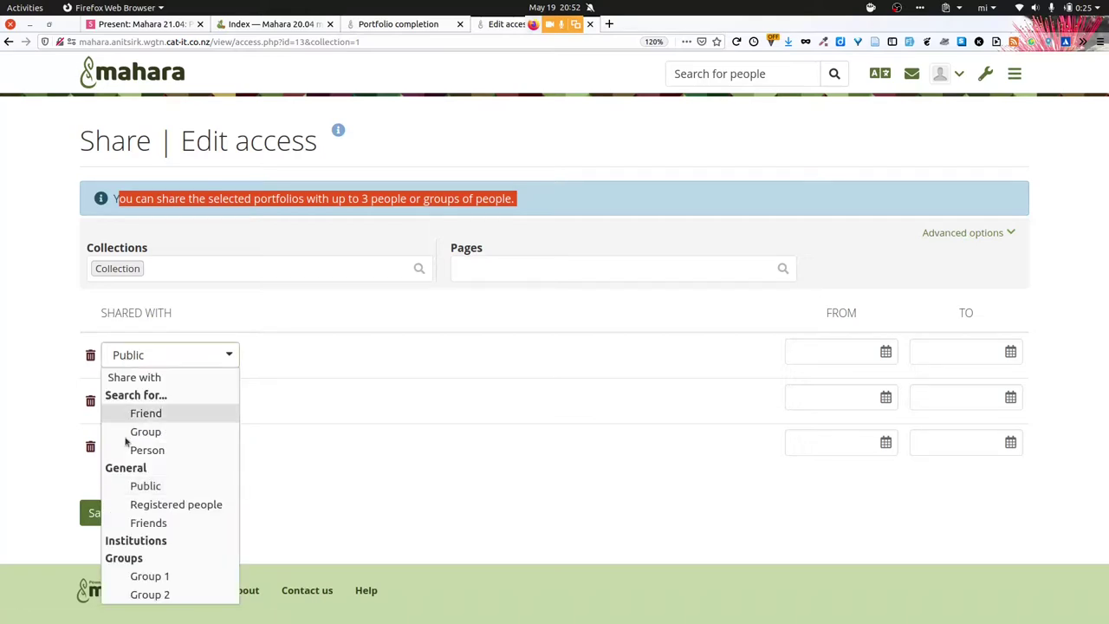